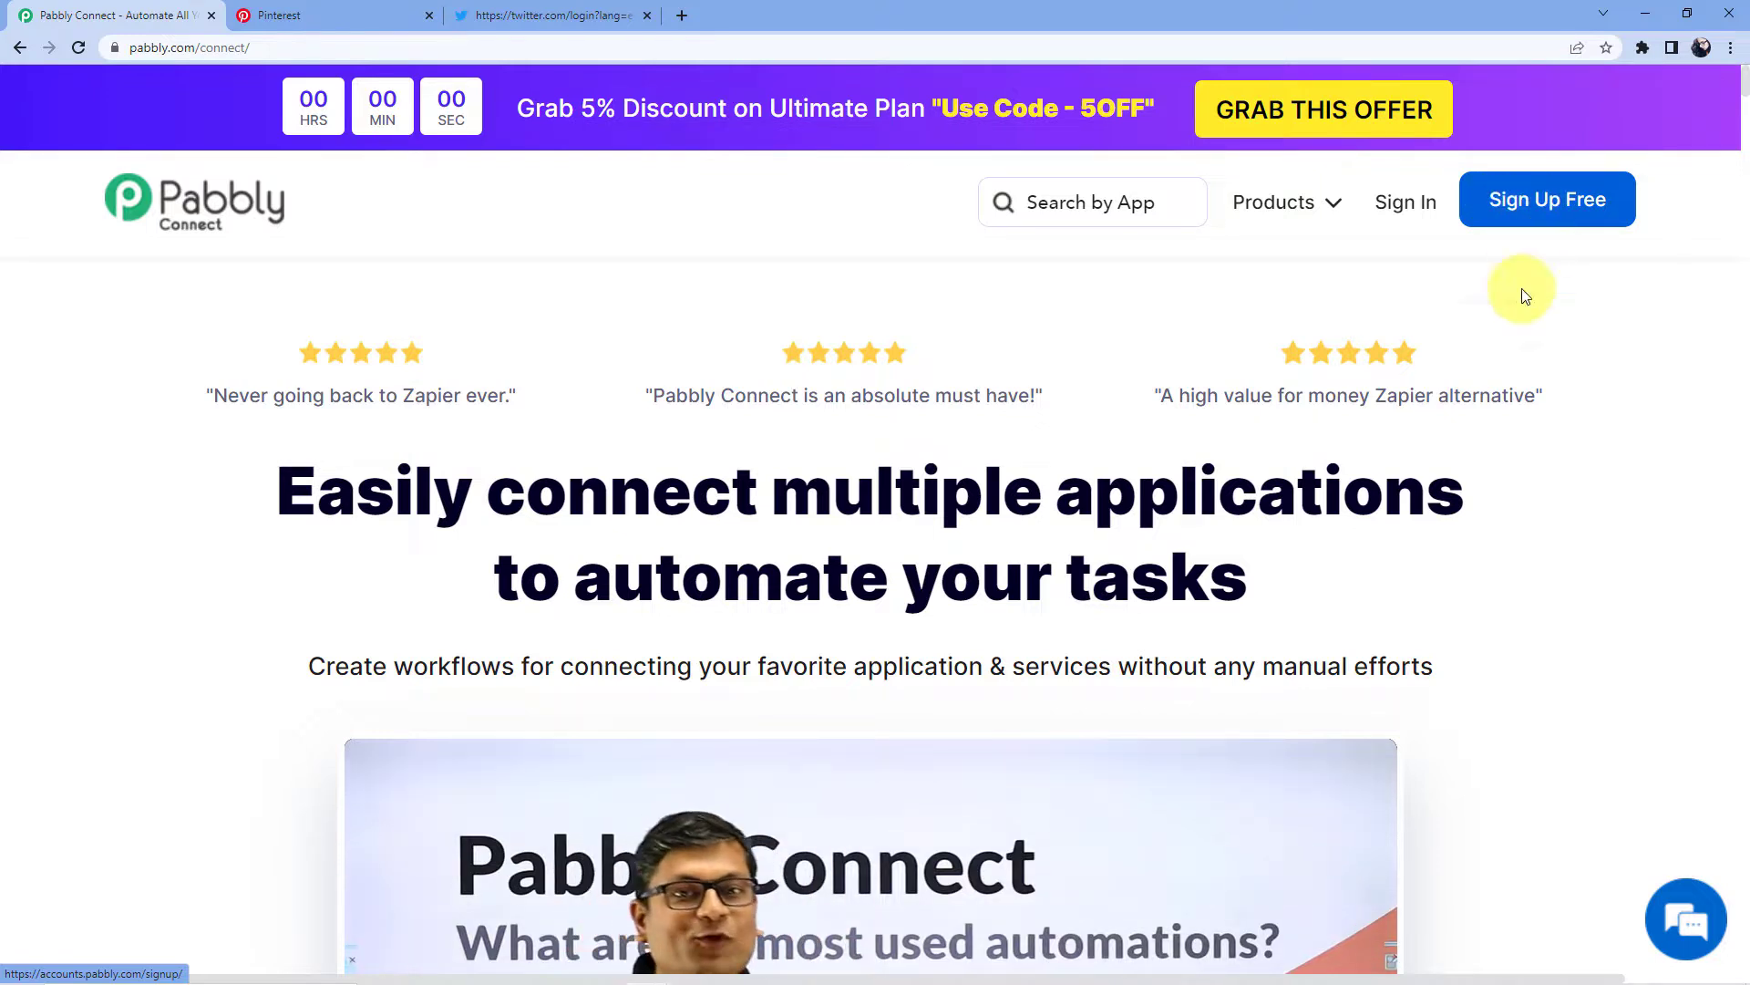
- Sign in to the Pabbly account and open the Pabbly Connect application
{"action": "left_click", "coordinate": [1432, 209]}
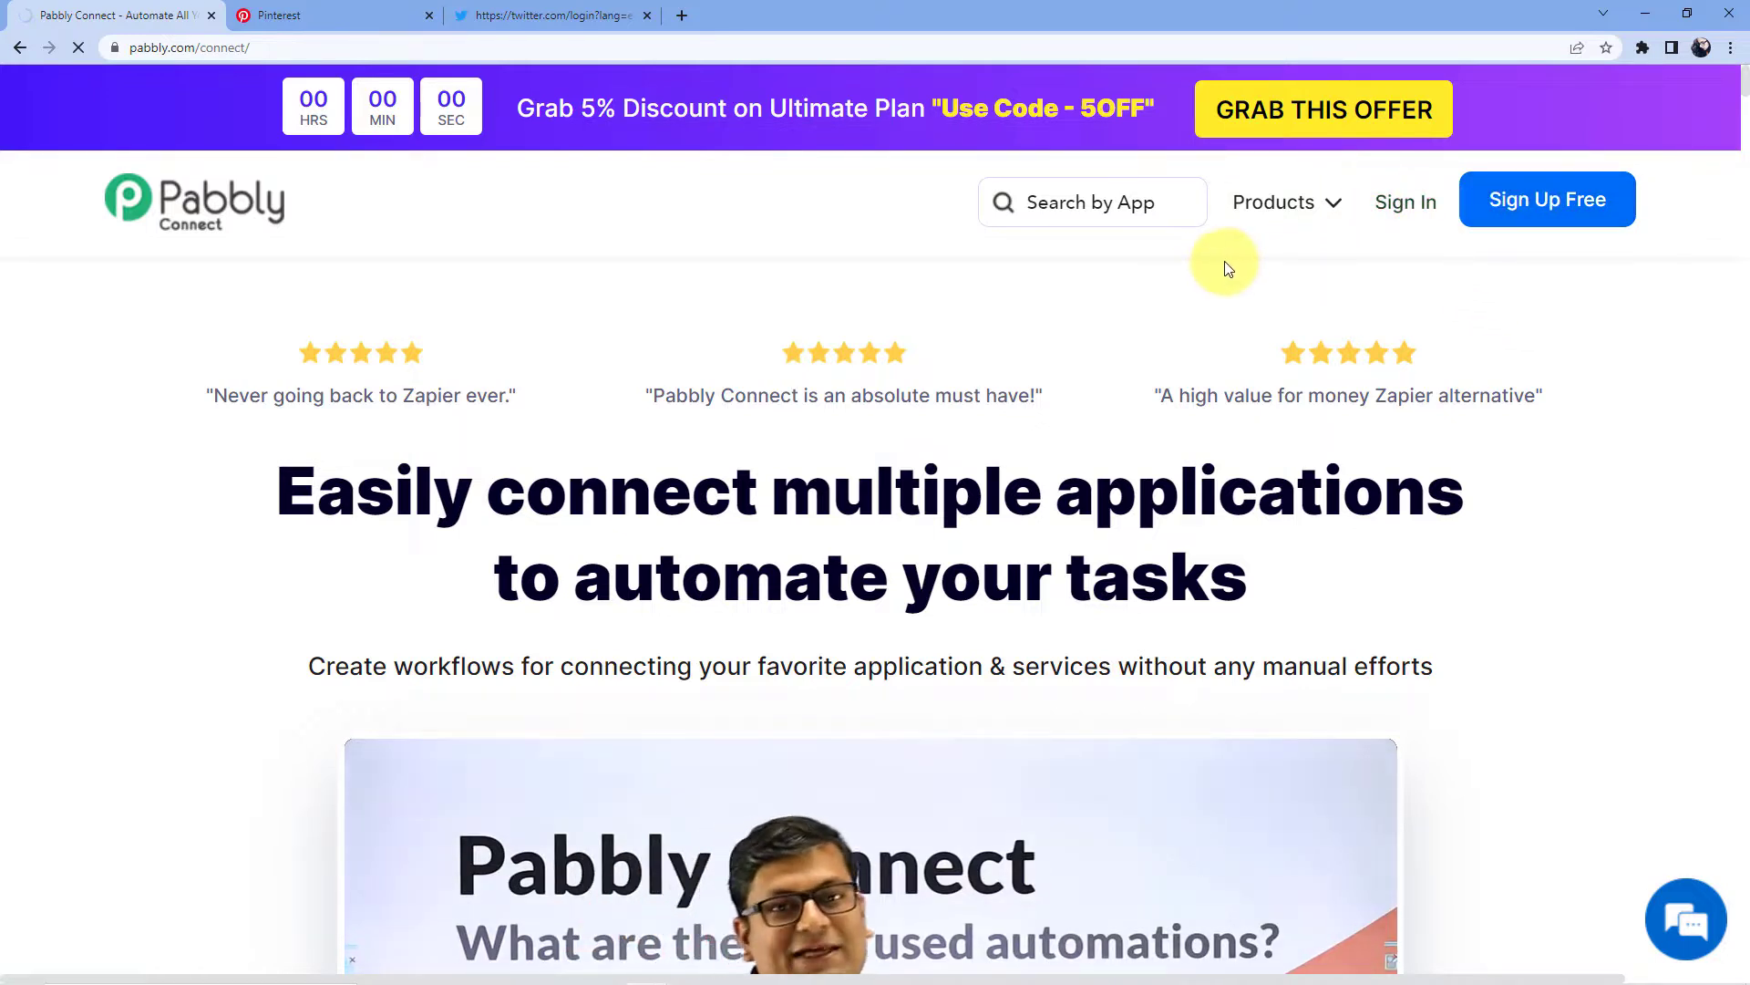
{"action": "scroll", "coordinate": [549, 441], "scroll_direction": "down", "scroll_amount": 3}
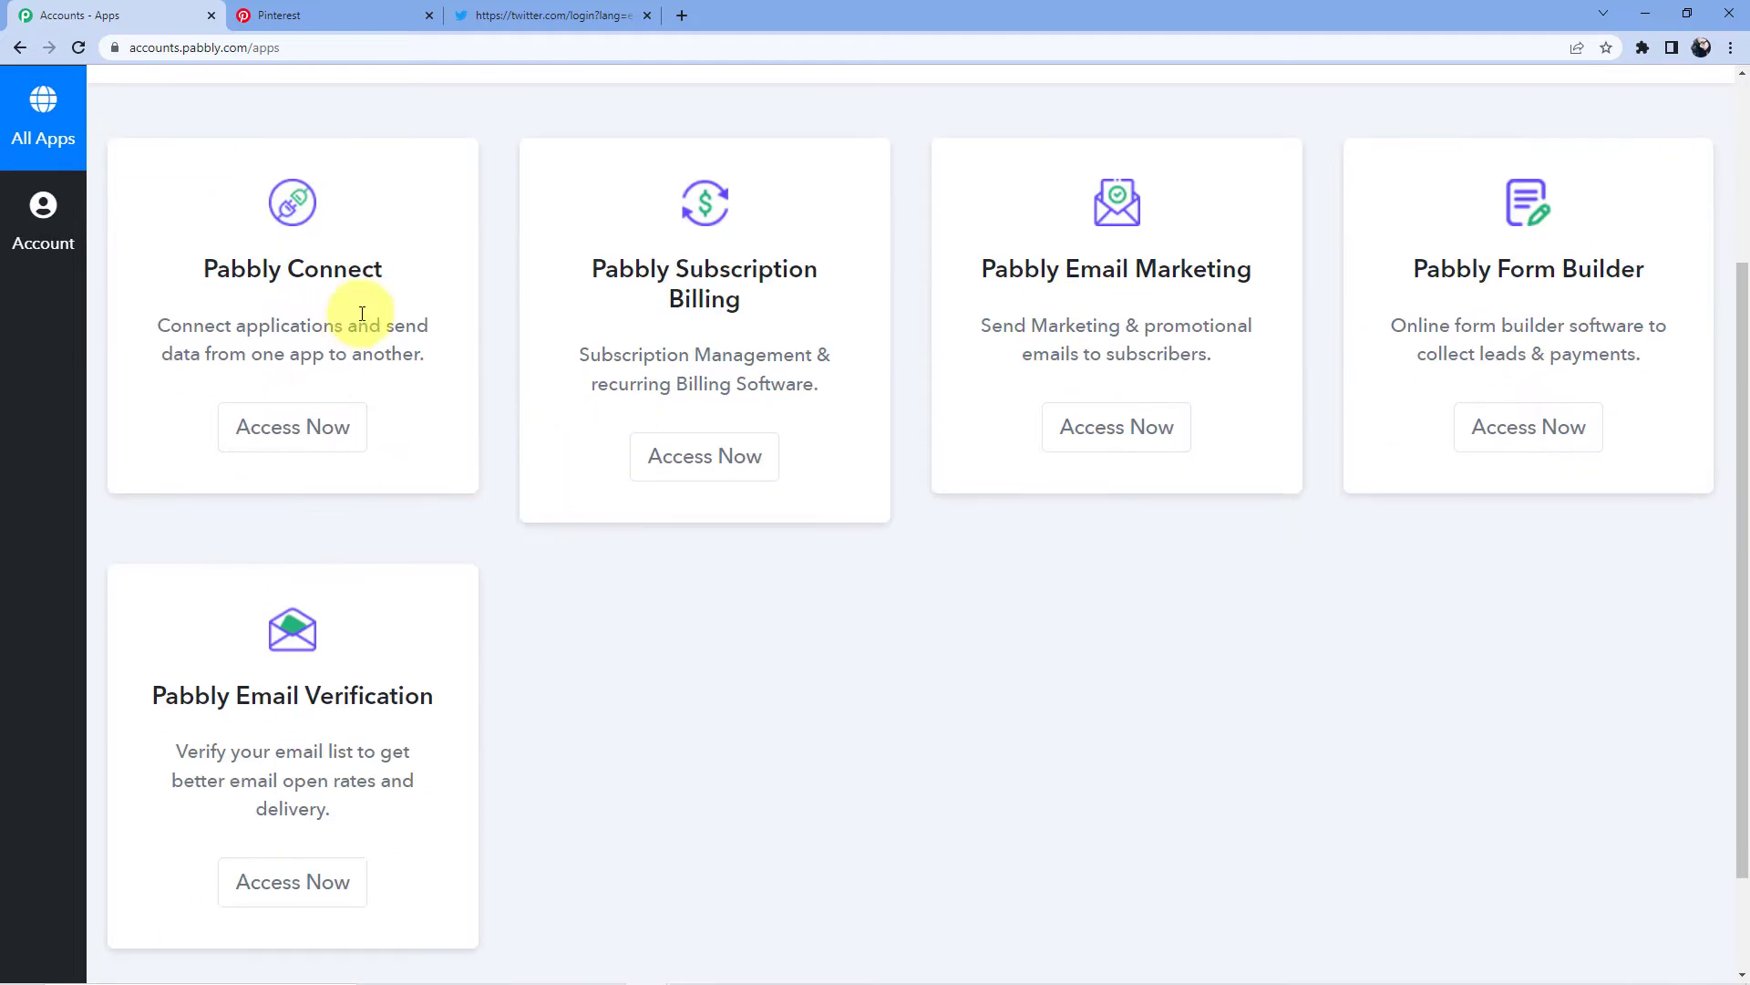
{"action": "left_click", "coordinate": [302, 434]}
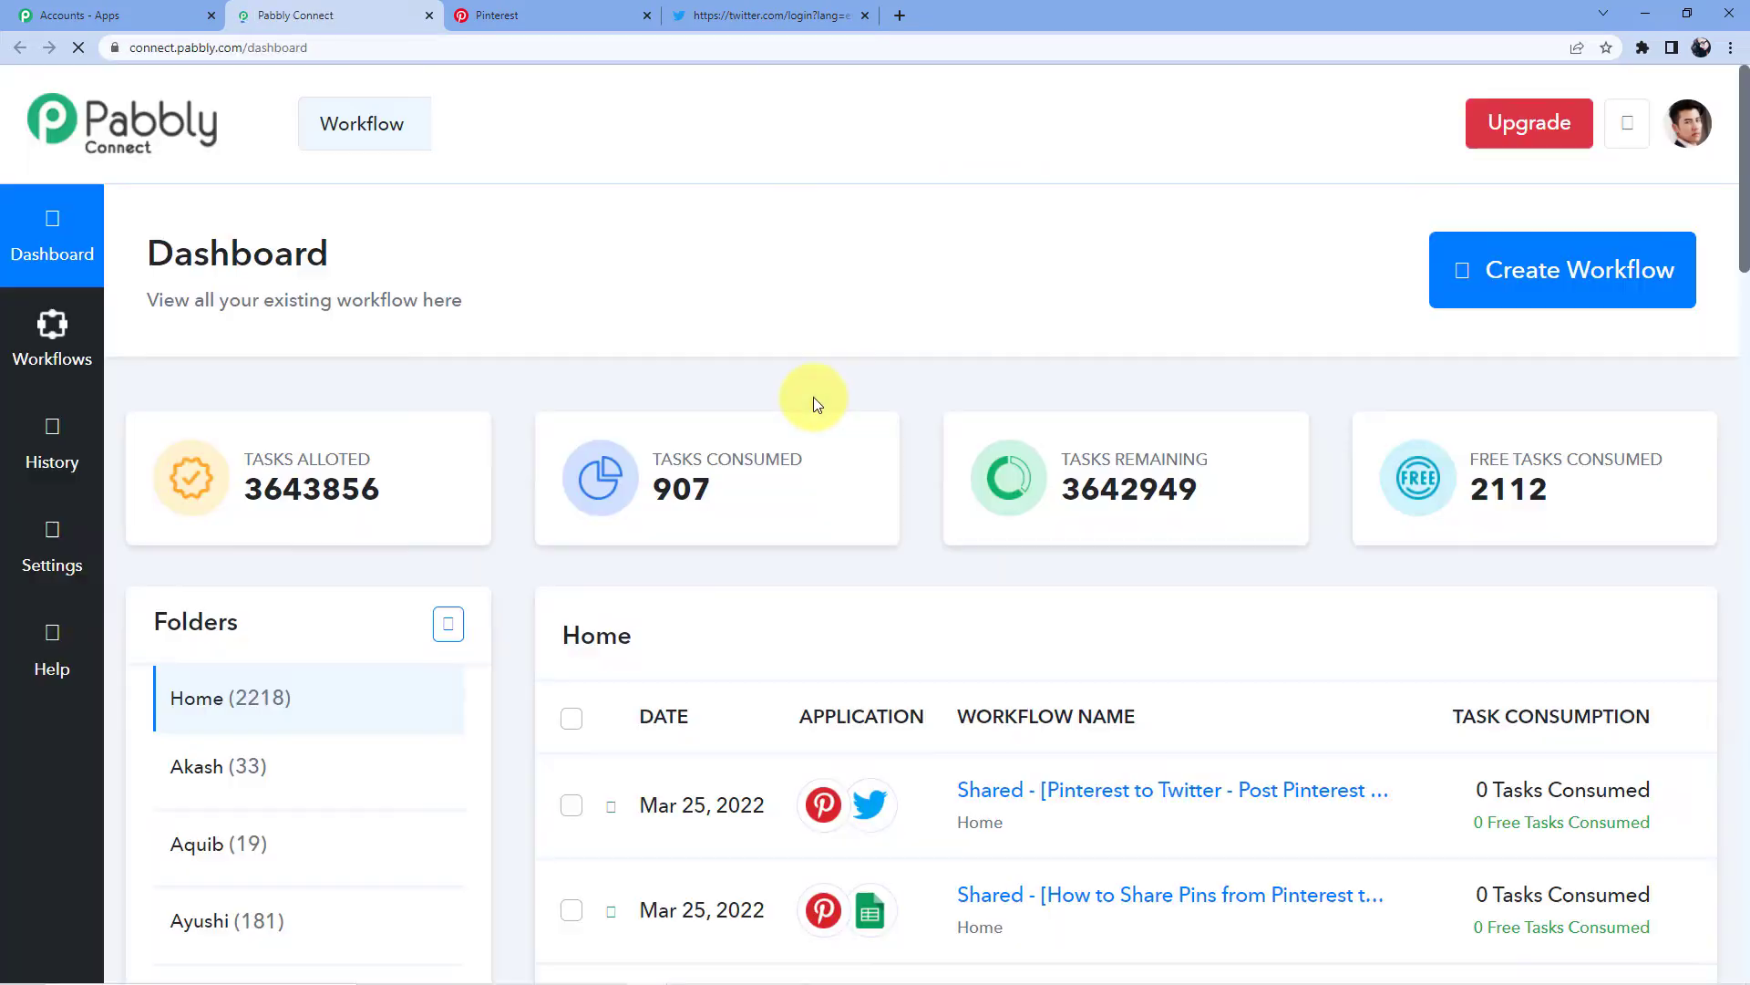
- Create a new workflow named "Google Sheets to Webflow"
{"action": "scroll", "coordinate": [814, 401], "scroll_direction": "down", "scroll_amount": 10}
{"action": "scroll", "coordinate": [813, 401], "scroll_direction": "down", "scroll_amount": 9}
{"action": "scroll", "coordinate": [877, 702], "scroll_direction": "up", "scroll_amount": 11}
{"action": "scroll", "coordinate": [883, 695], "scroll_direction": "up", "scroll_amount": 8}
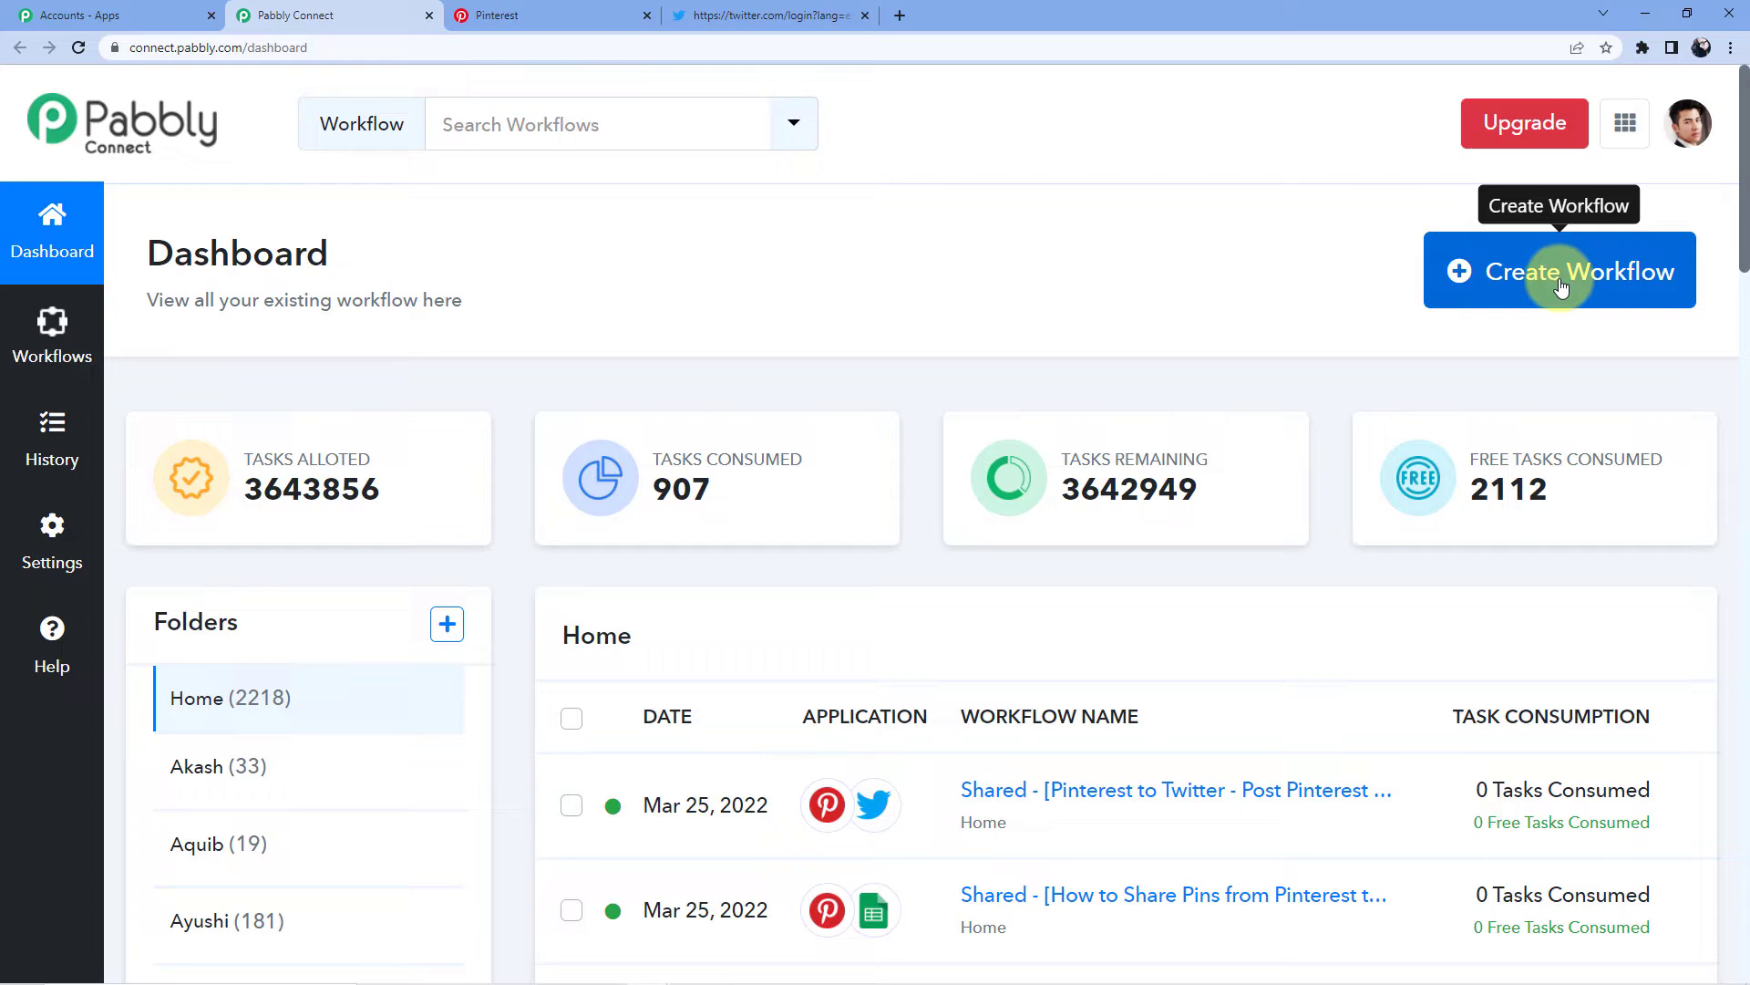
{"action": "left_click", "coordinate": [1513, 287]}
{"action": "left_click", "coordinate": [647, 547]}
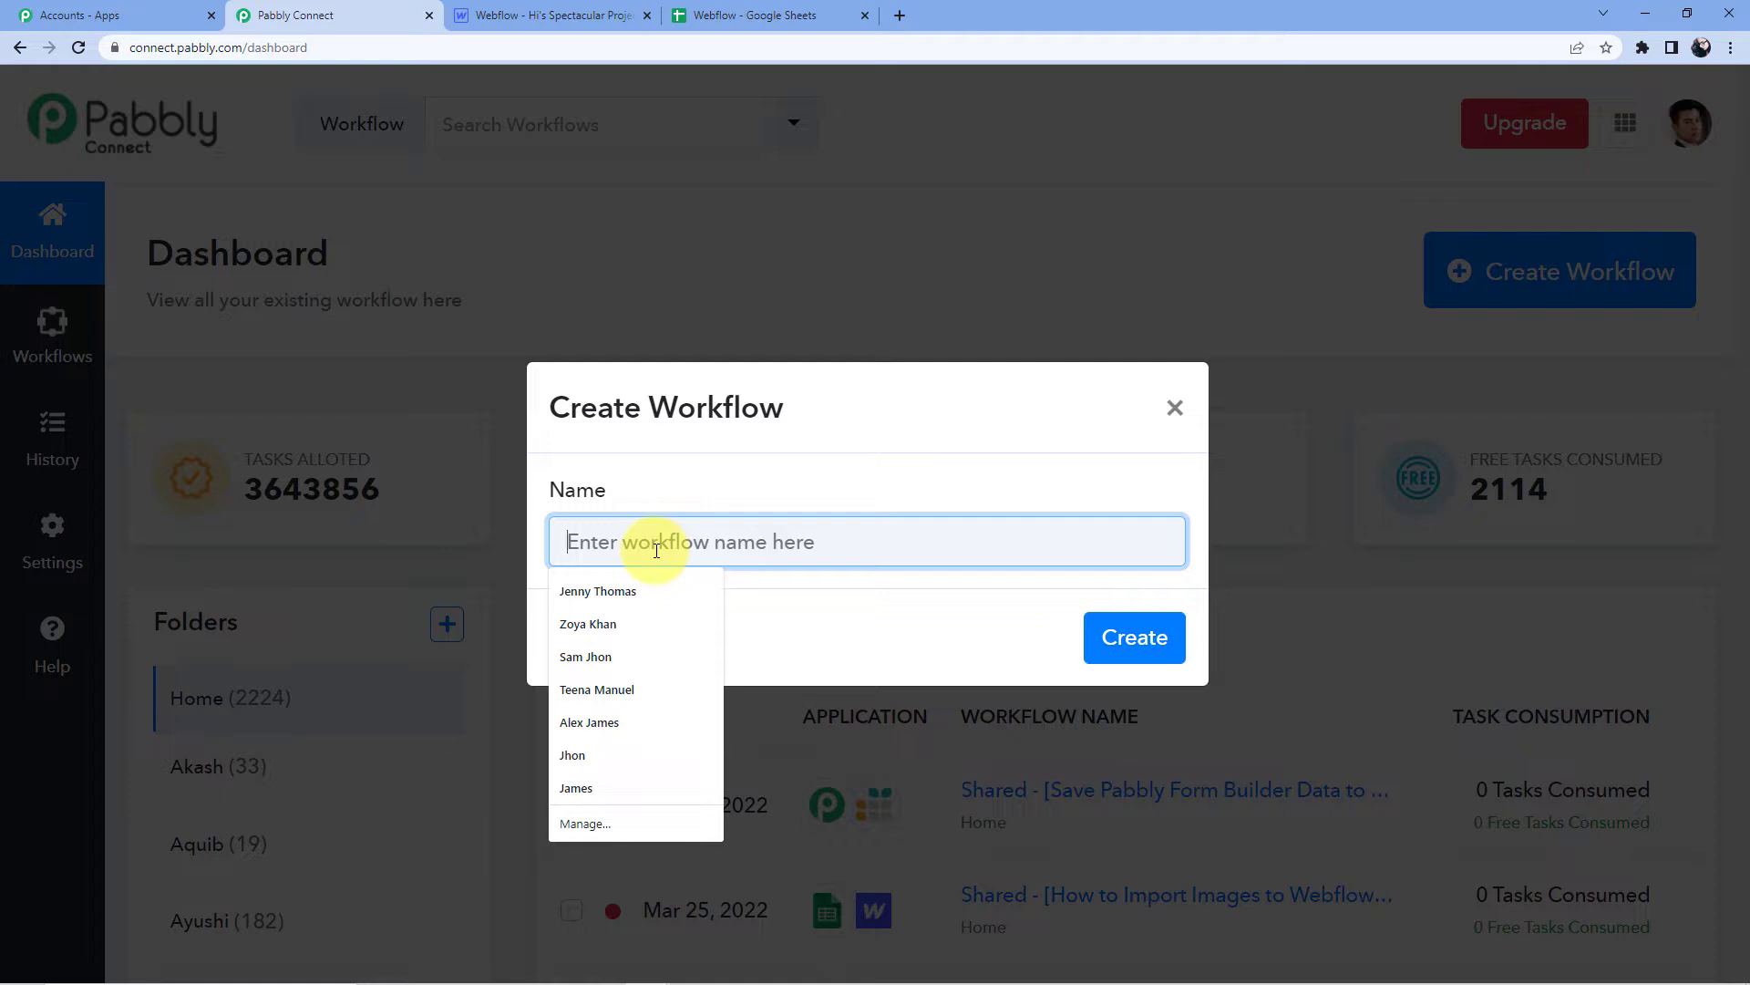
{"action": "type", "text": "Google Sheets to Webflow"}
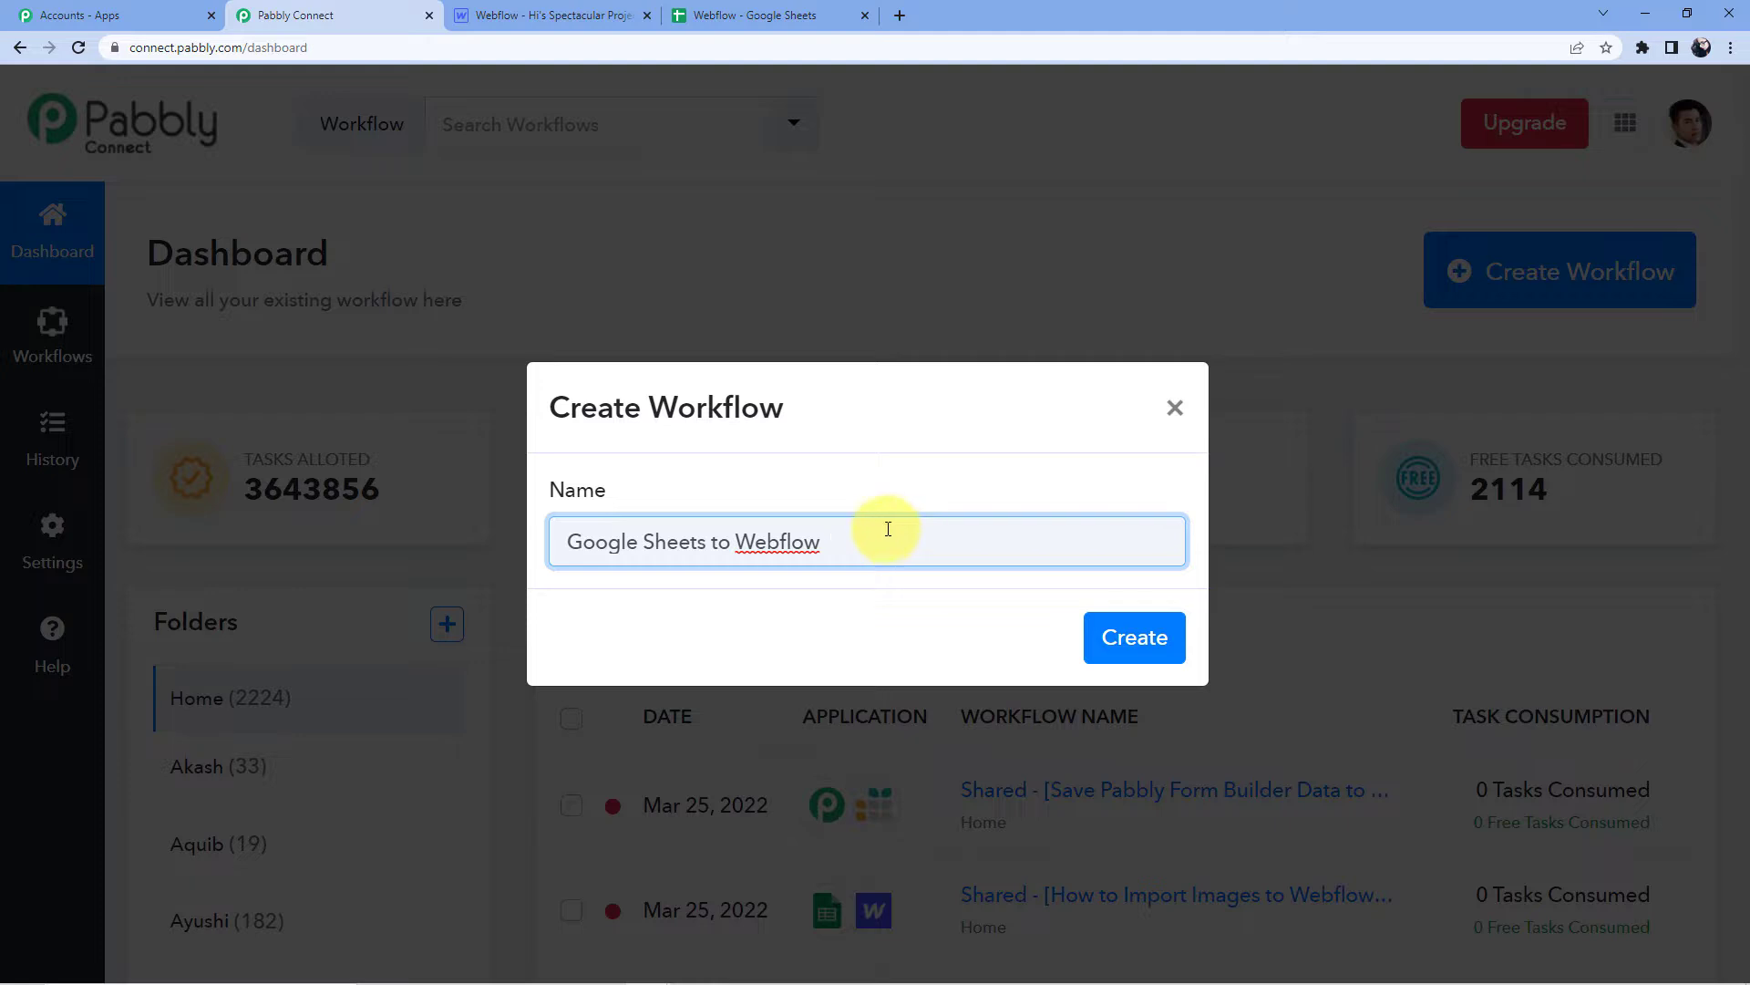
{"action": "left_click", "coordinate": [1133, 635]}
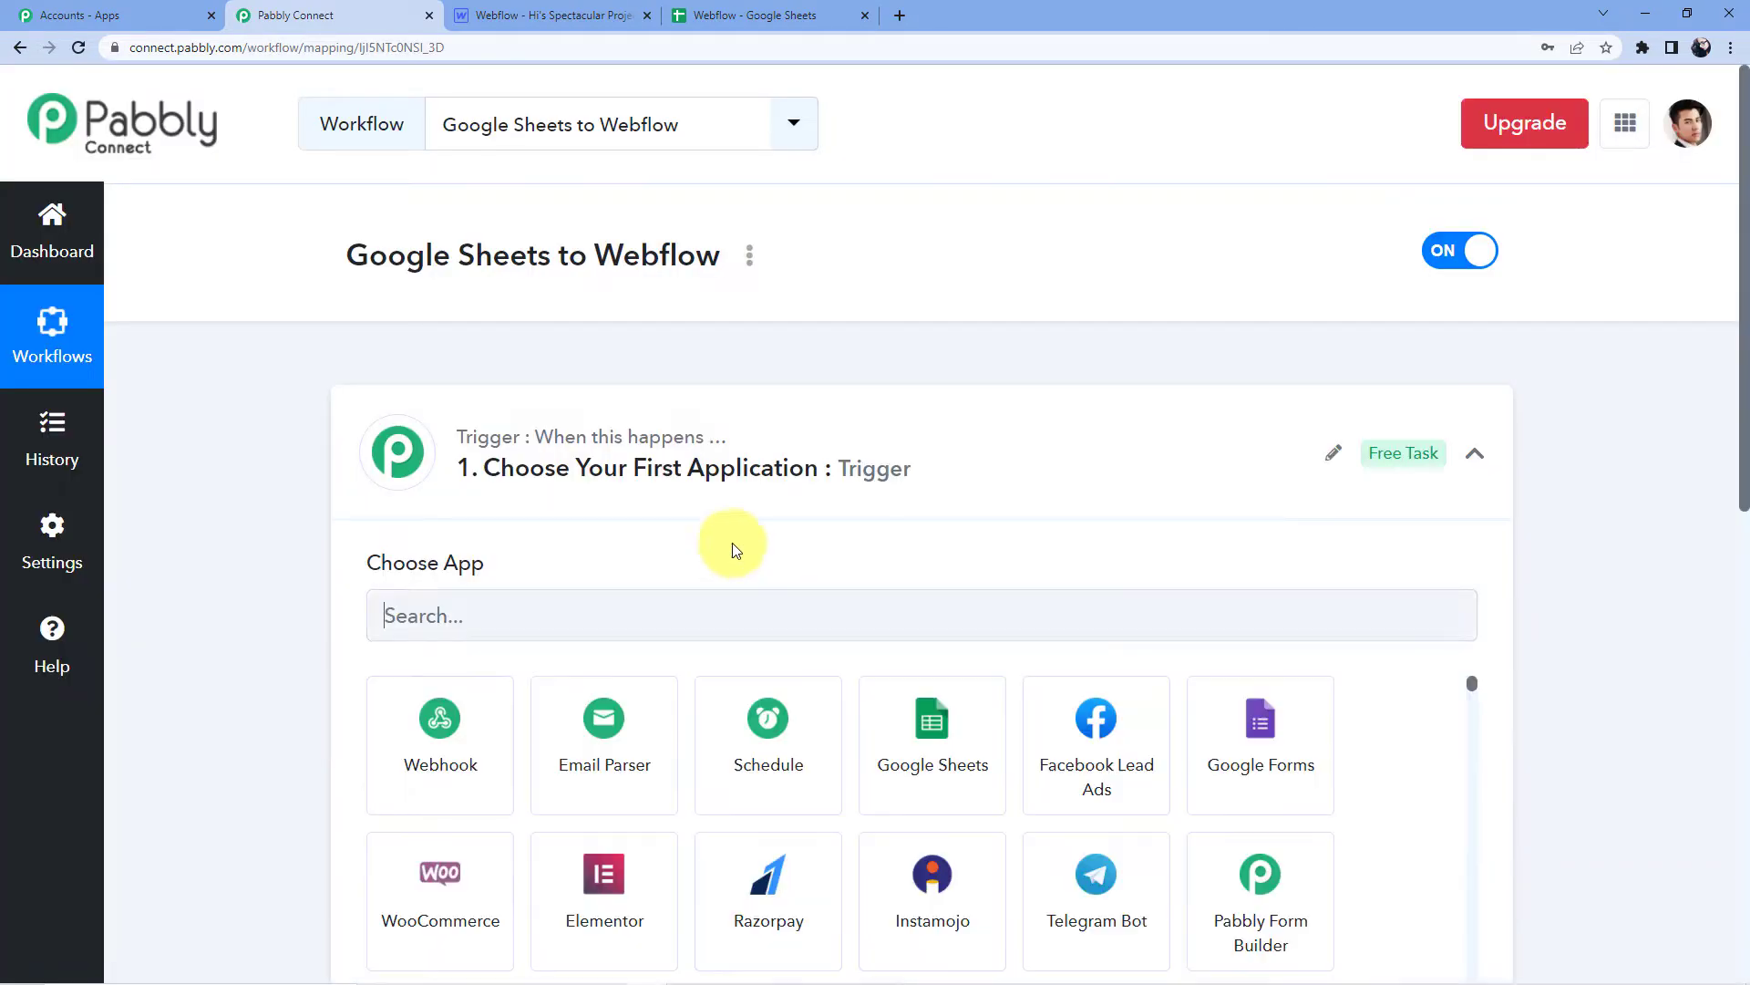
- Examine the trigger and action sections of the new workflow and the description of the action step
{"action": "scroll", "coordinate": [508, 538], "scroll_direction": "down", "scroll_amount": 1}
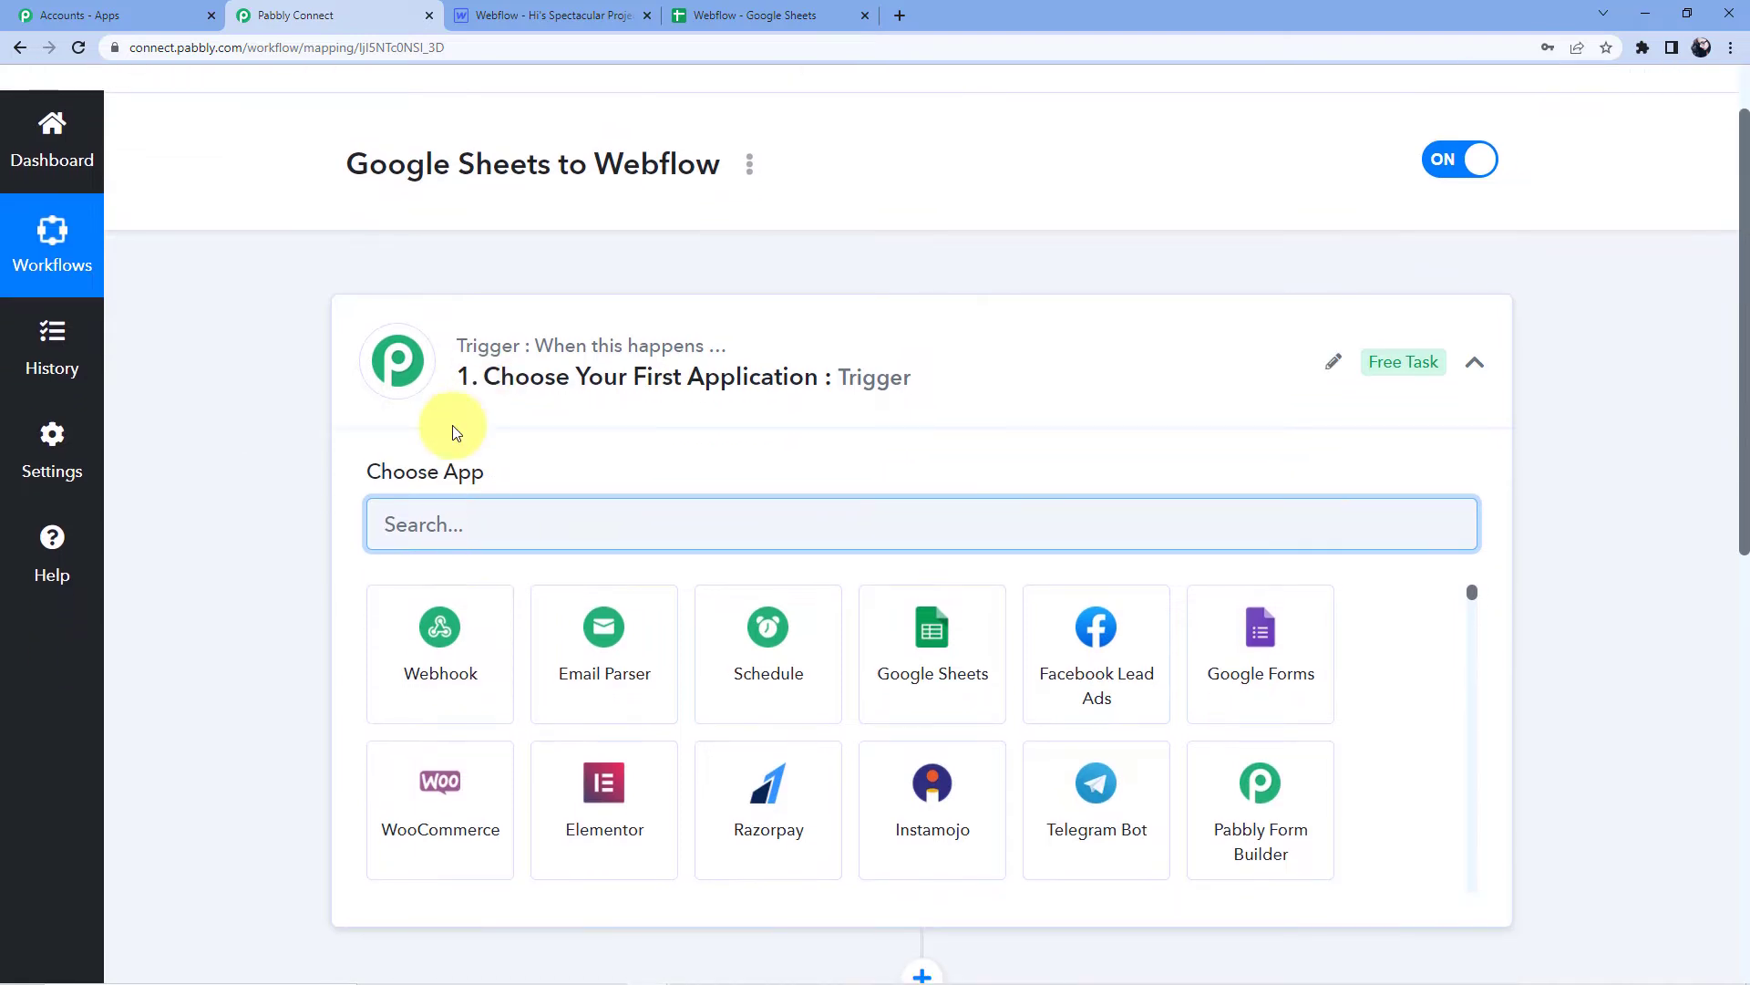
{"action": "scroll", "coordinate": [467, 456], "scroll_direction": "down", "scroll_amount": 6}
{"action": "scroll", "coordinate": [484, 507], "scroll_direction": "up", "scroll_amount": 8}
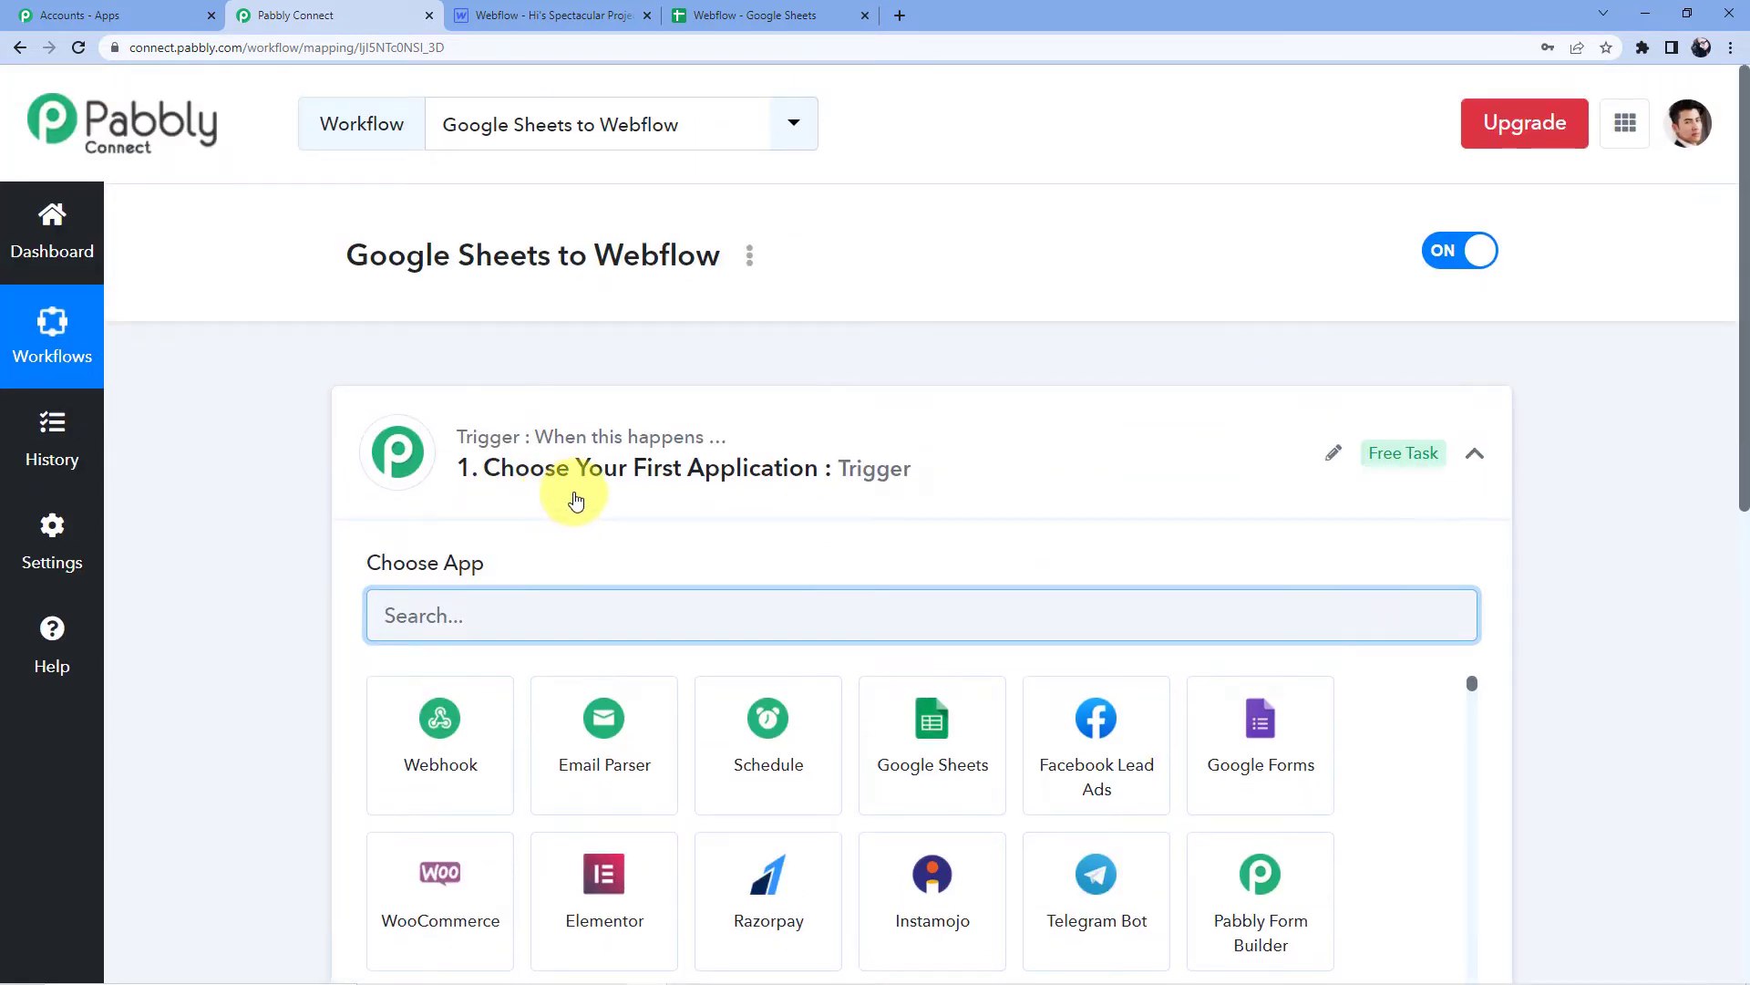
{"action": "scroll", "coordinate": [575, 499], "scroll_direction": "down", "scroll_amount": 8}
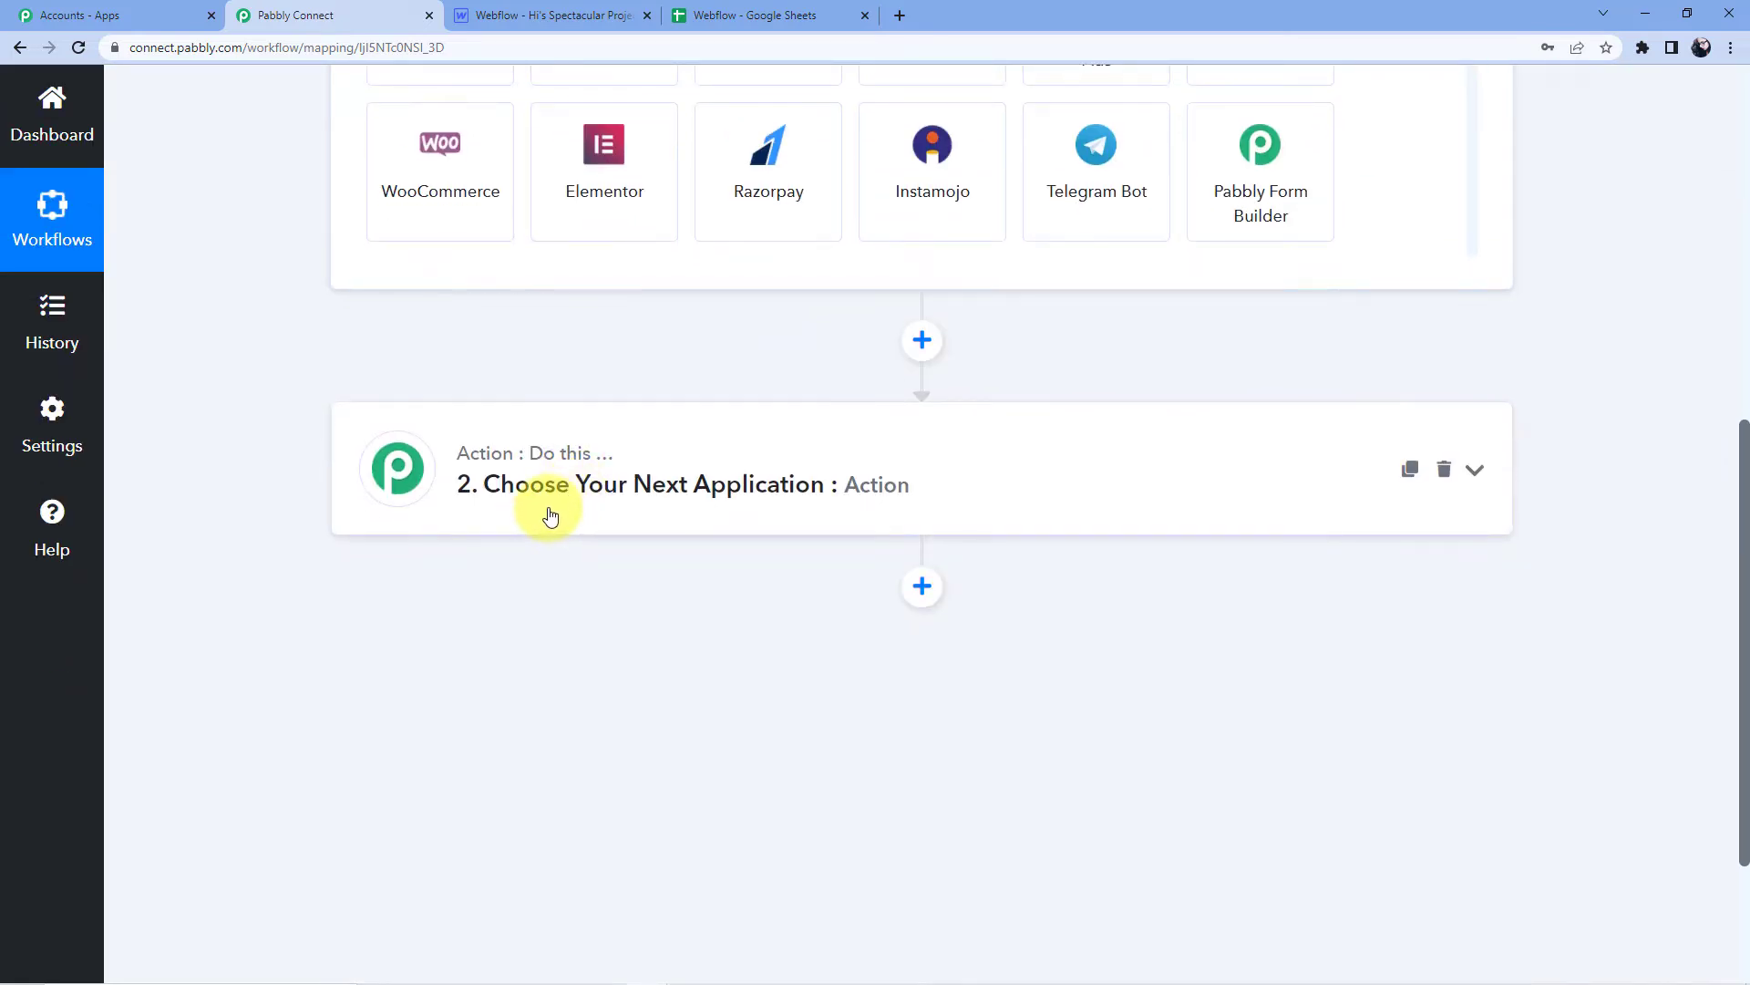
{"action": "mouse_move", "coordinate": [572, 471]}
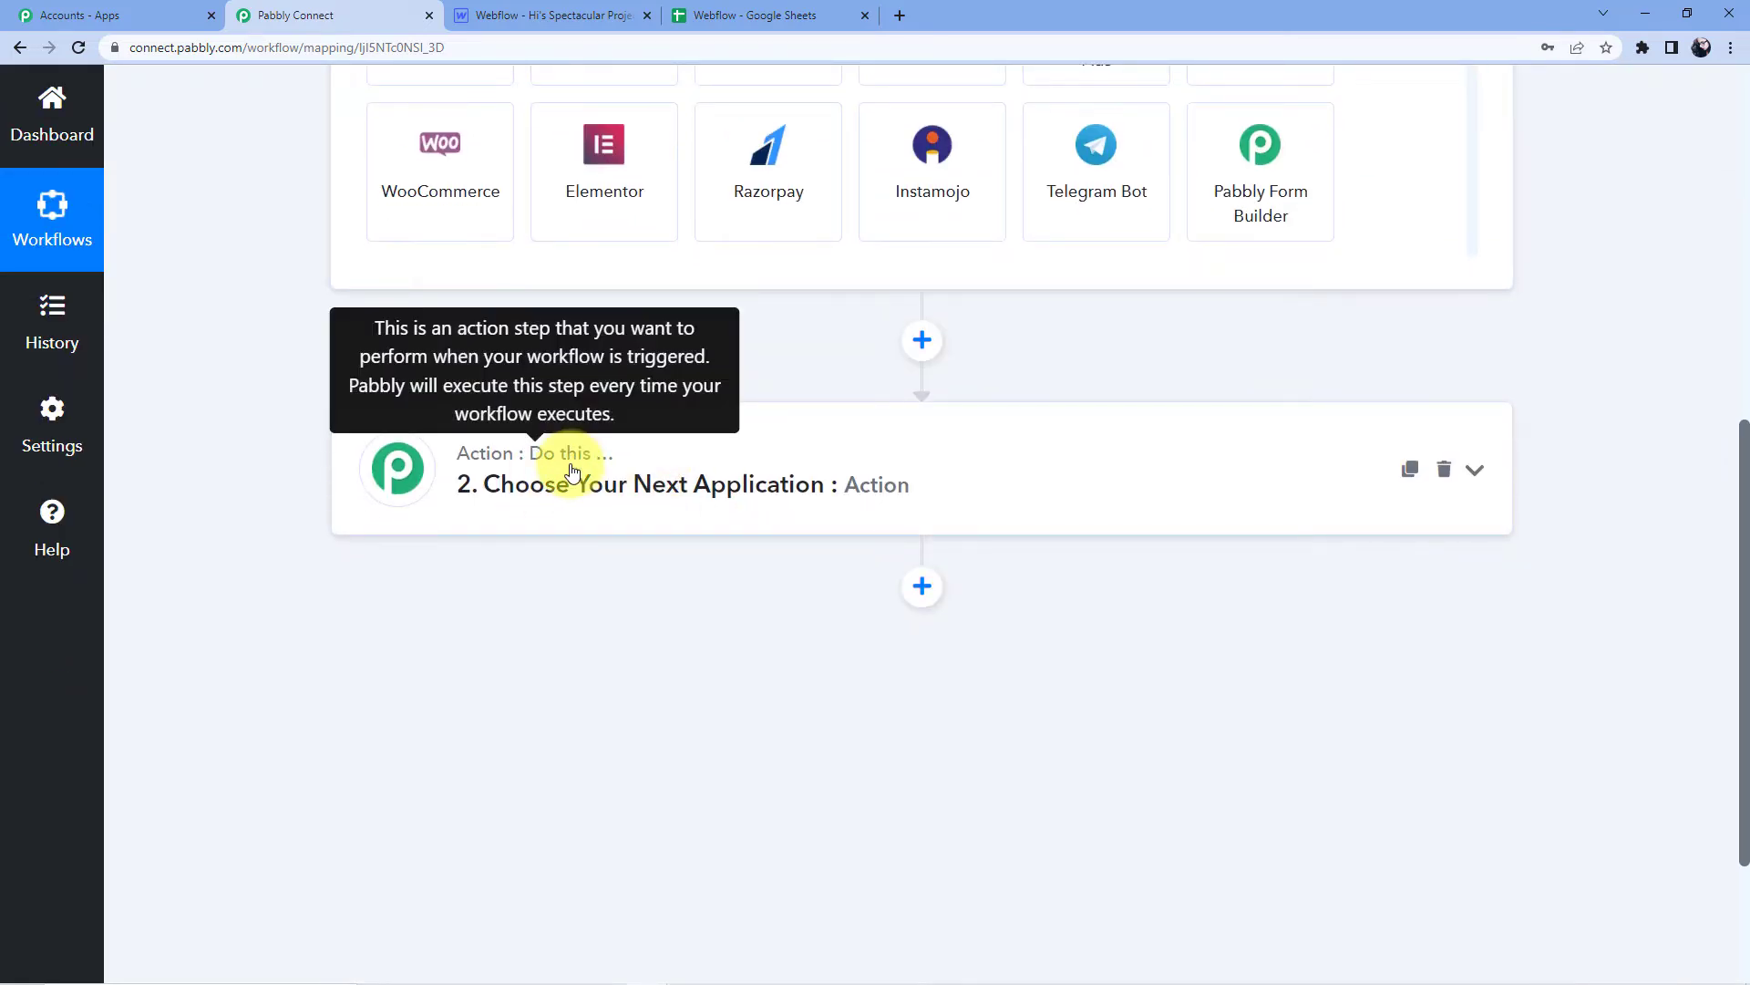
{"action": "scroll", "coordinate": [573, 470], "scroll_direction": "up", "scroll_amount": 7}
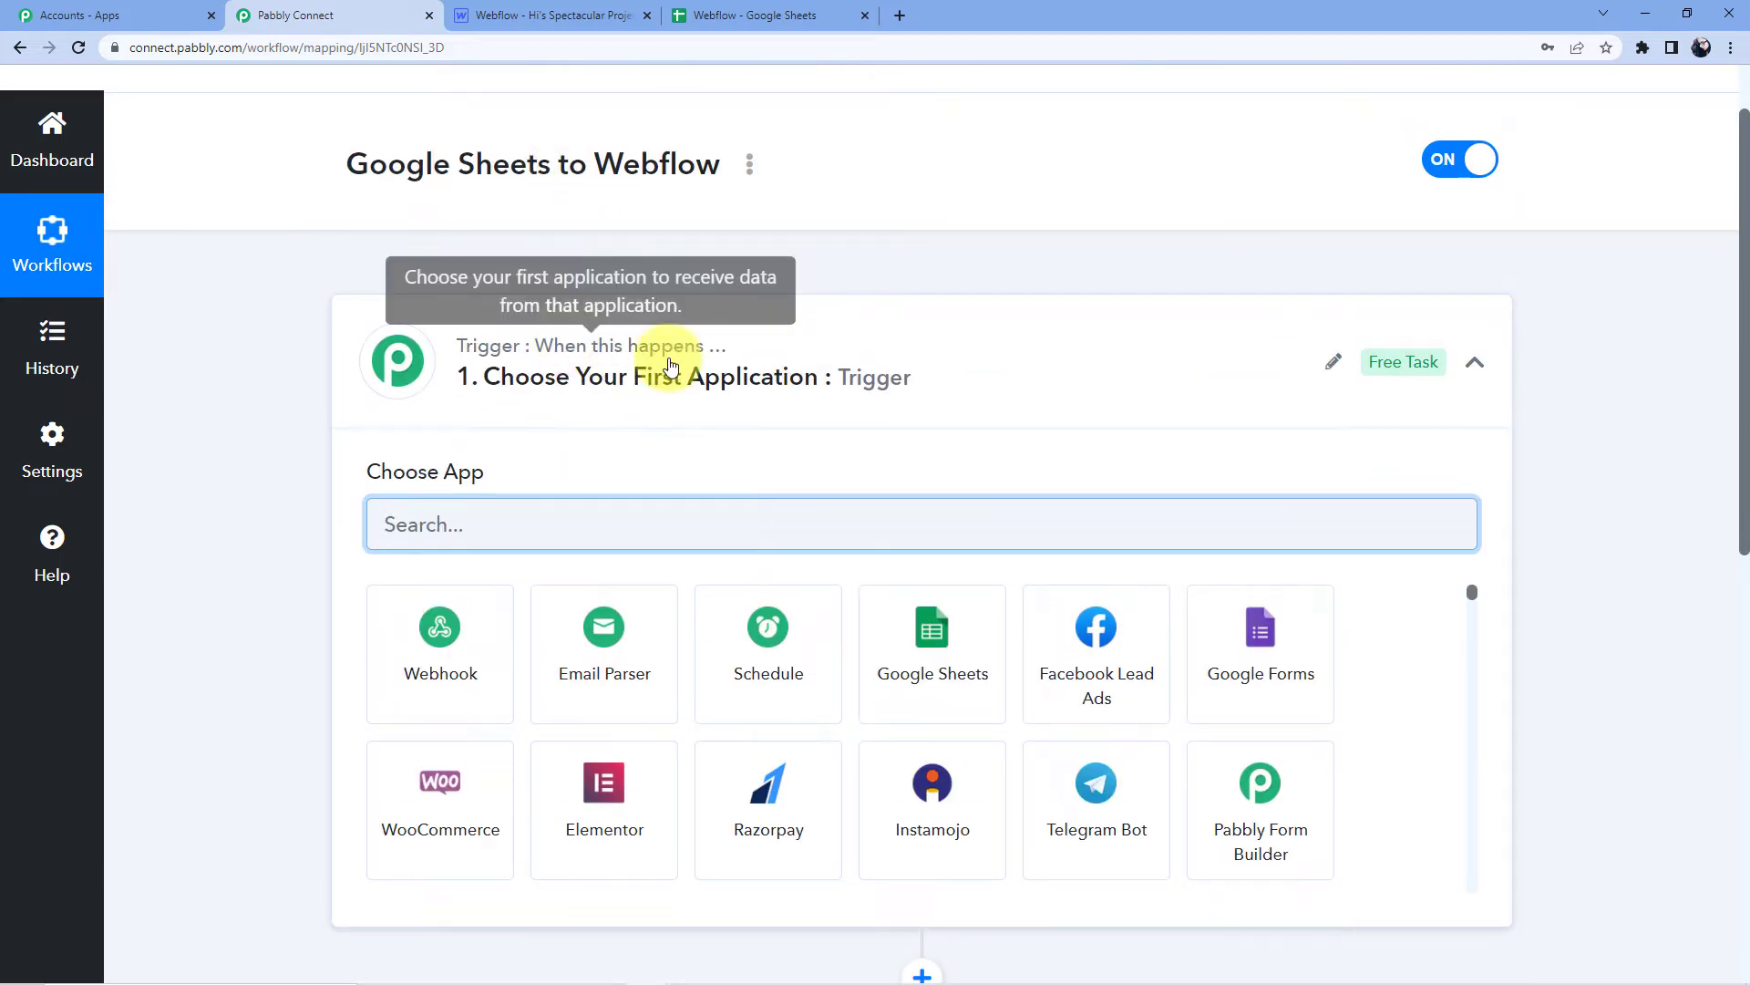
{"action": "scroll", "coordinate": [586, 587], "scroll_direction": "down", "scroll_amount": 5}
{"action": "scroll", "coordinate": [559, 656], "scroll_direction": "up", "scroll_amount": 4}
- Set the workflow's trigger to the Google Sheets app with the New or Updated Spreadsheet Row event
{"action": "left_click", "coordinate": [551, 446]}
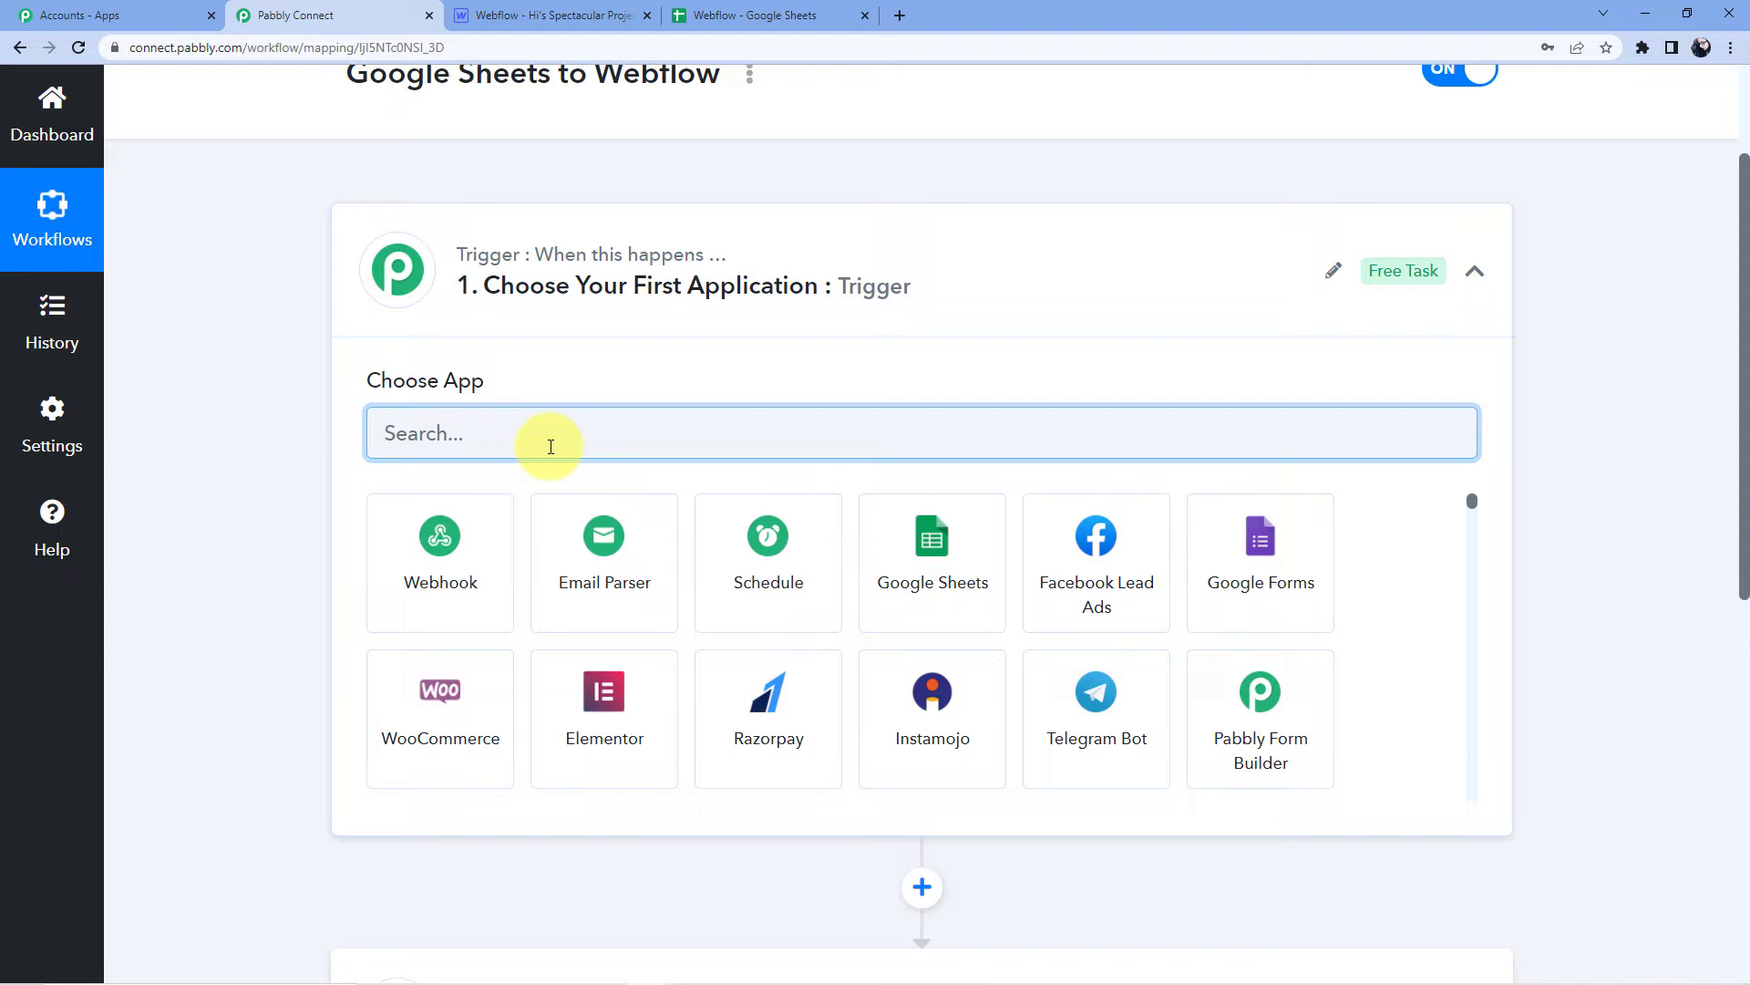
{"action": "type", "text": "Google sheets"}
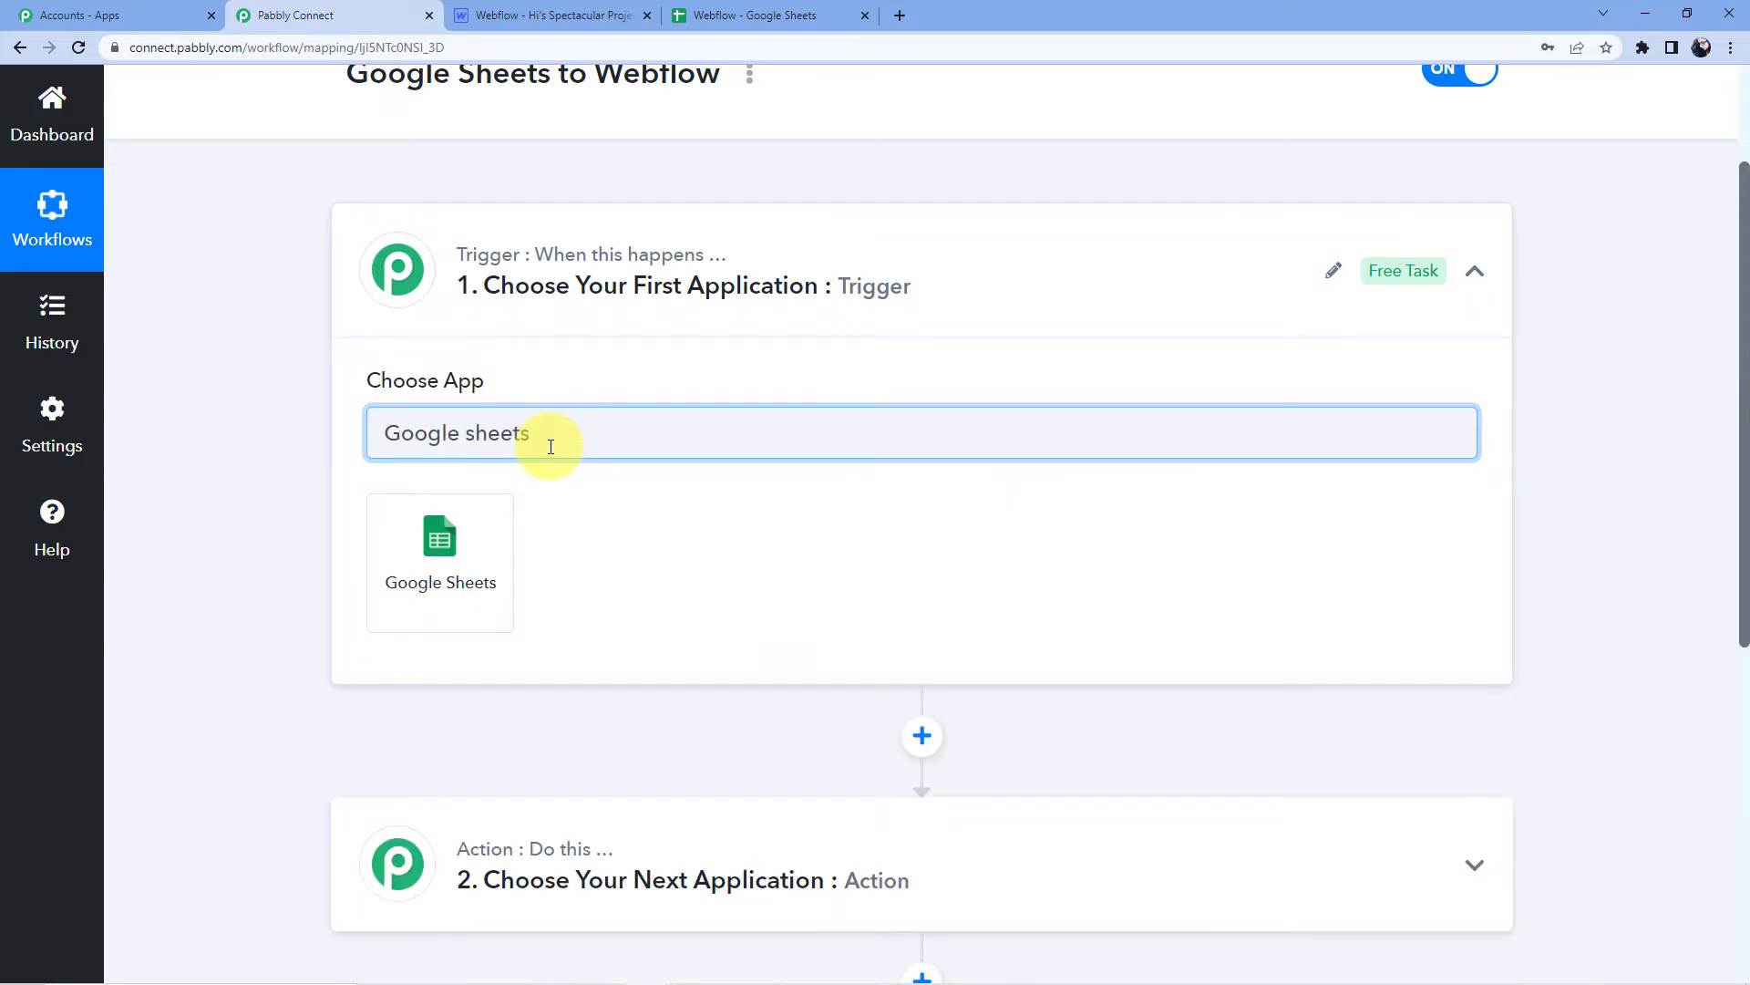
{"action": "left_click", "coordinate": [484, 566]}
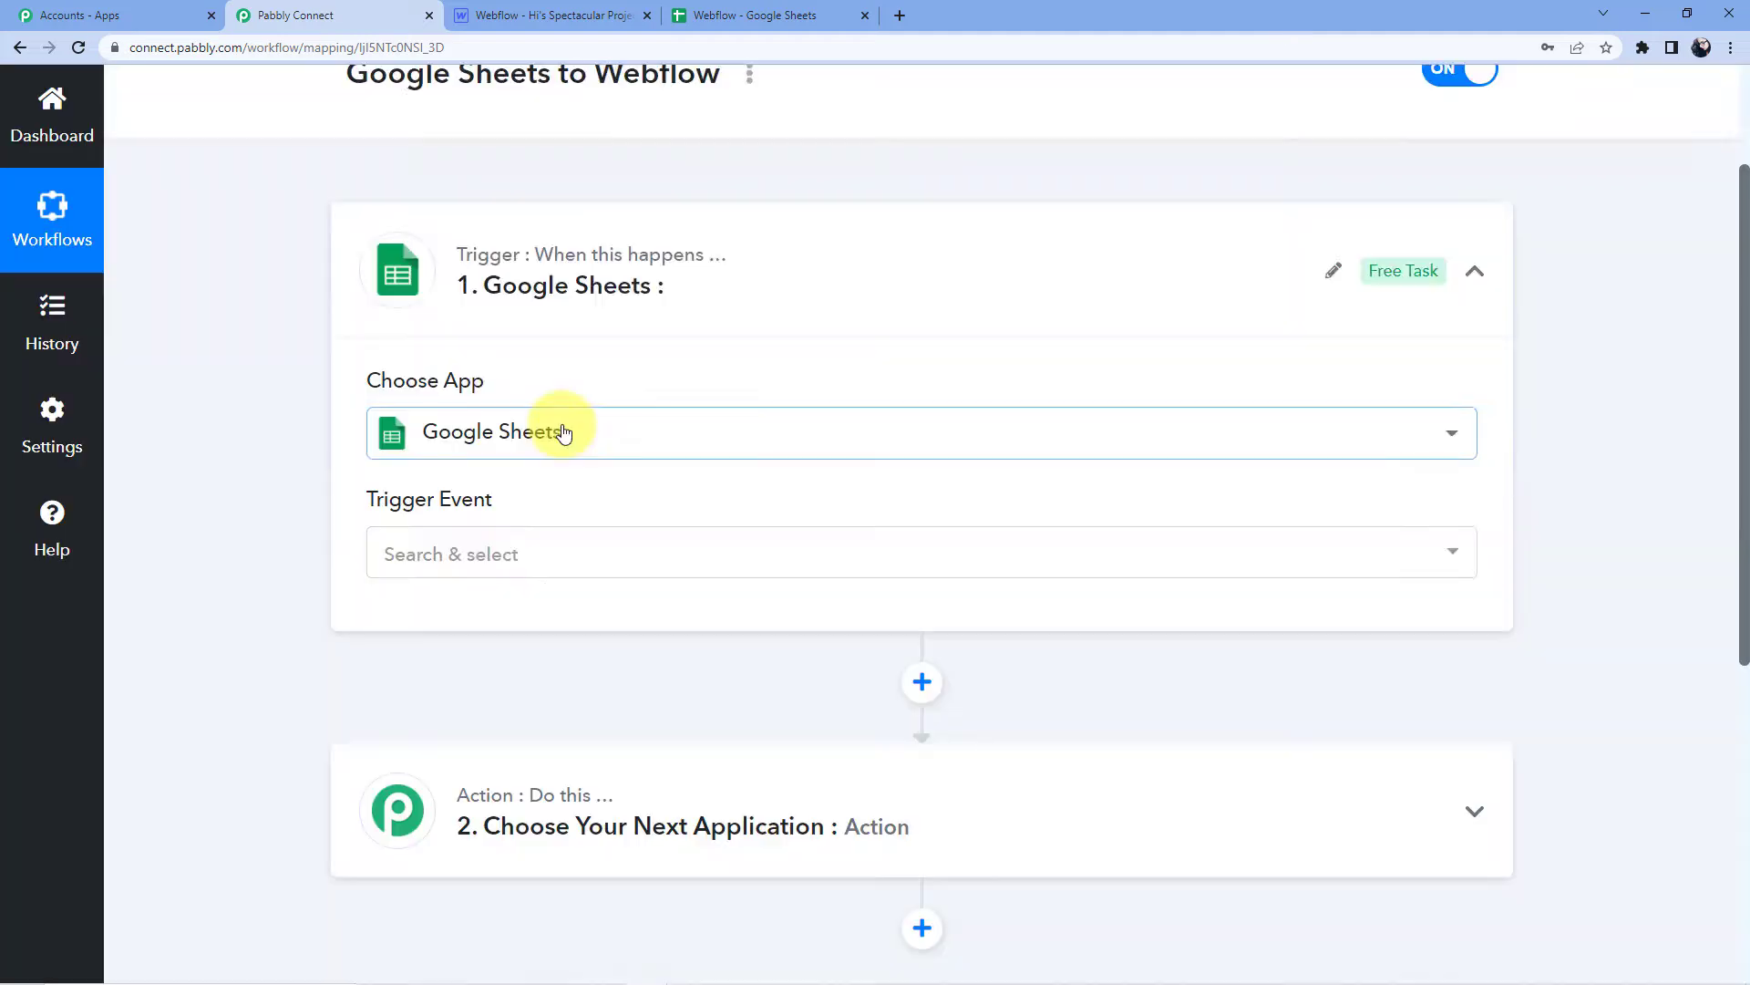
{"action": "left_click", "coordinate": [441, 364]}
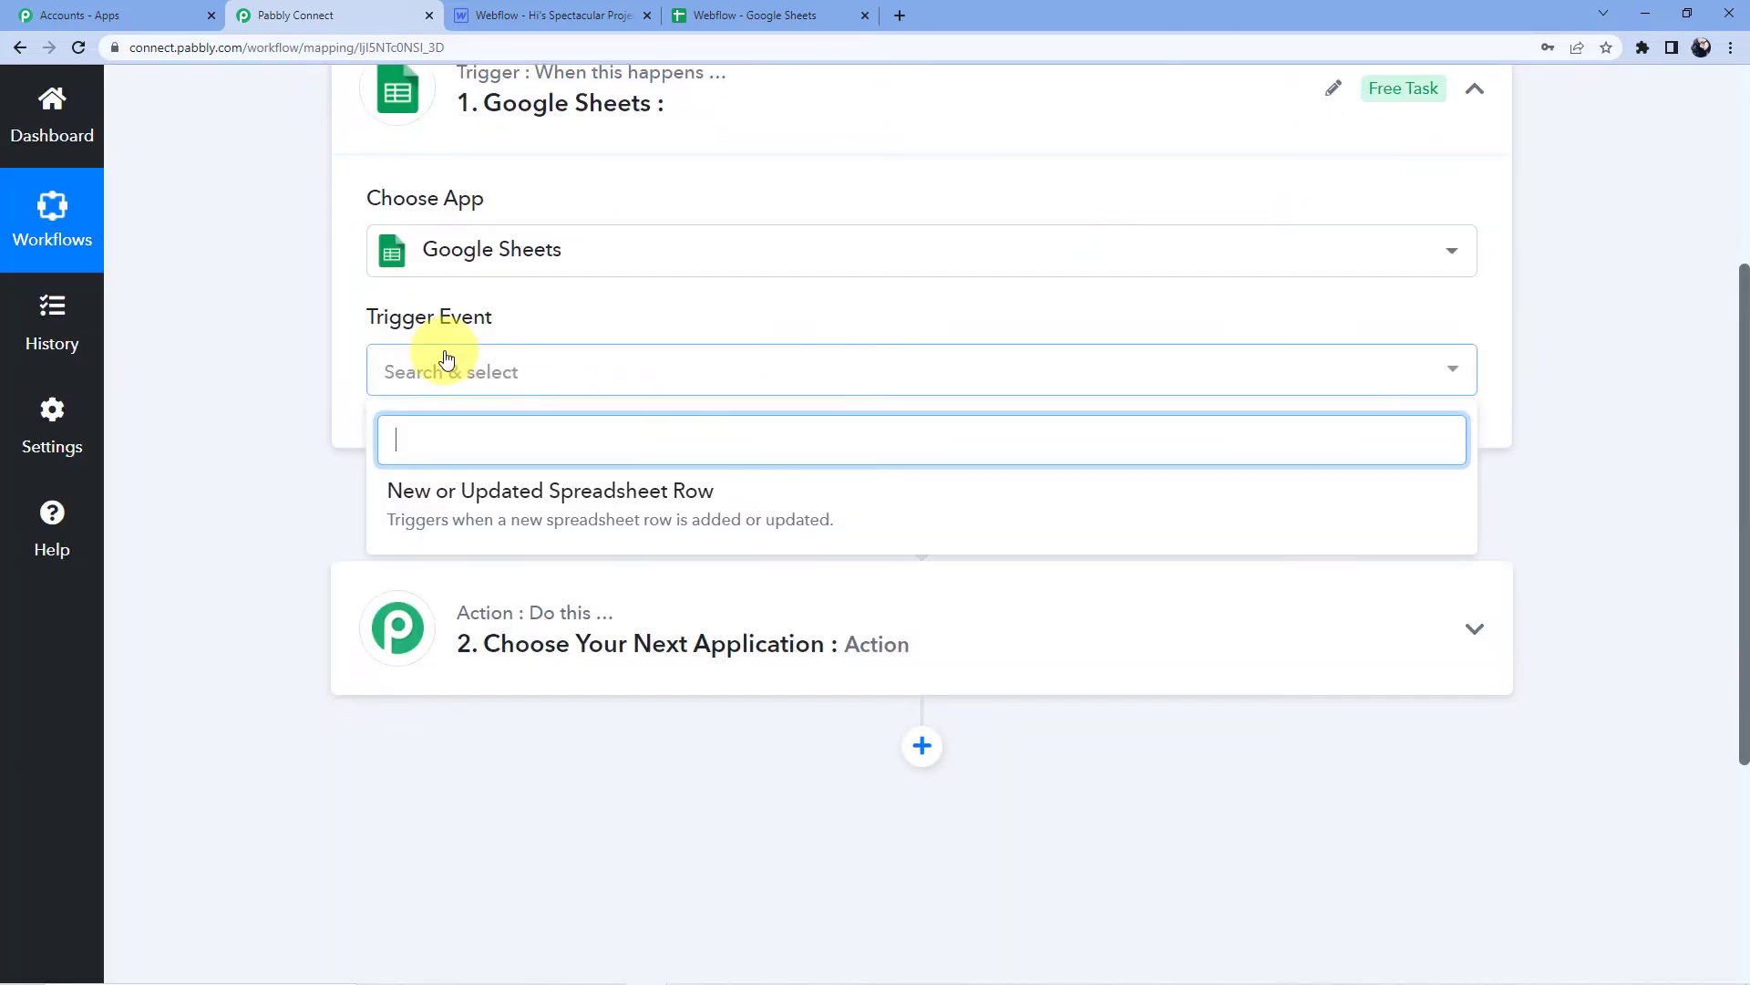
{"action": "left_click", "coordinate": [513, 512]}
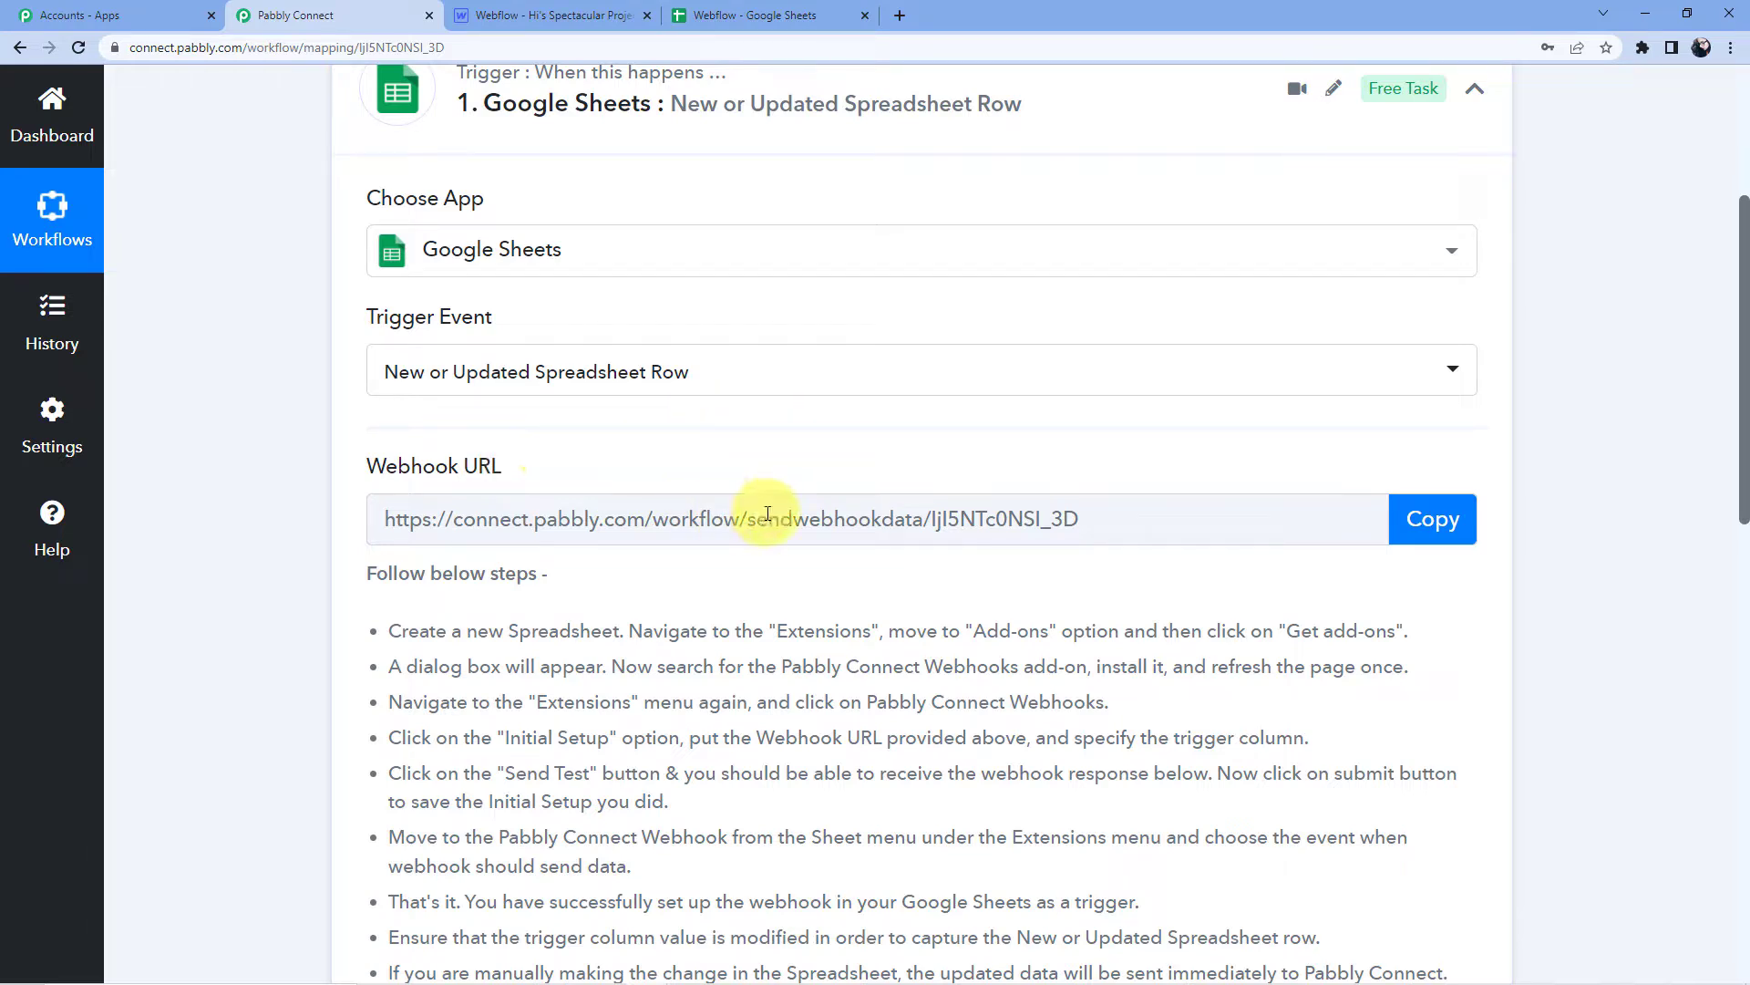
- Copy the trigger's webhook URL and review the Google Sheets setup instructions below it
{"action": "scroll", "coordinate": [875, 474], "scroll_direction": "down", "scroll_amount": 2}
{"action": "scroll", "coordinate": [875, 474], "scroll_direction": "up", "scroll_amount": 1}
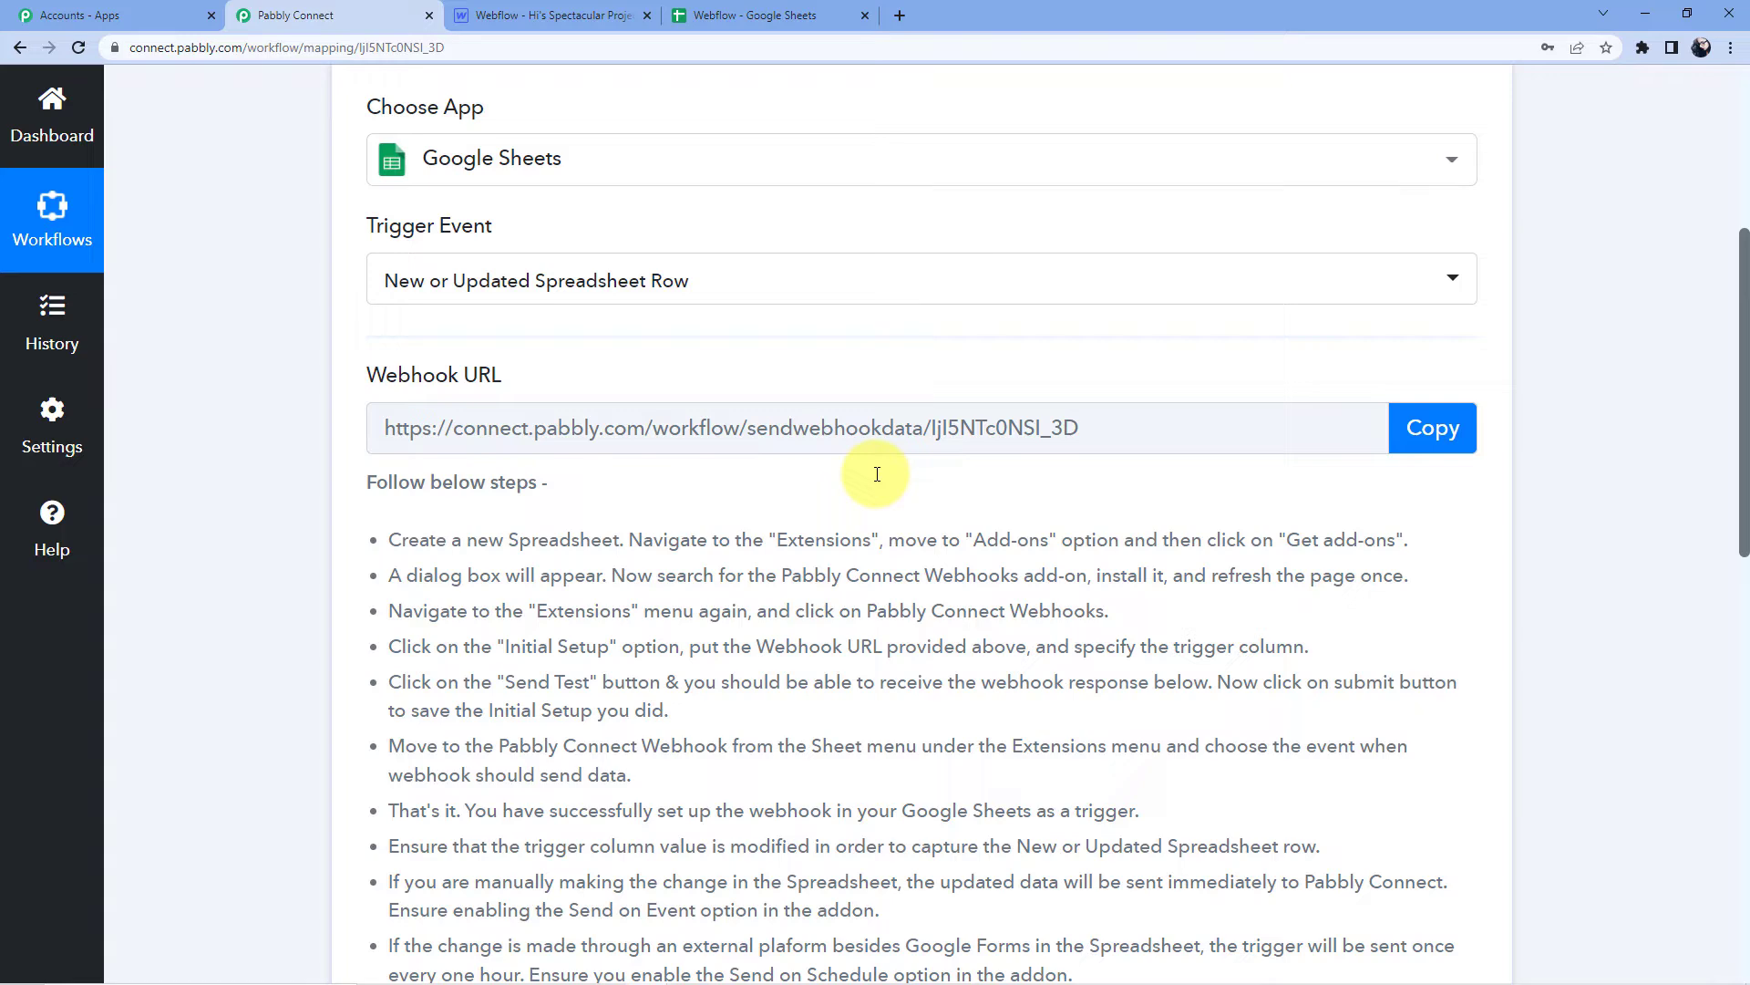
{"action": "left_click", "coordinate": [1430, 430]}
{"action": "scroll", "coordinate": [364, 436], "scroll_direction": "down", "scroll_amount": 3}
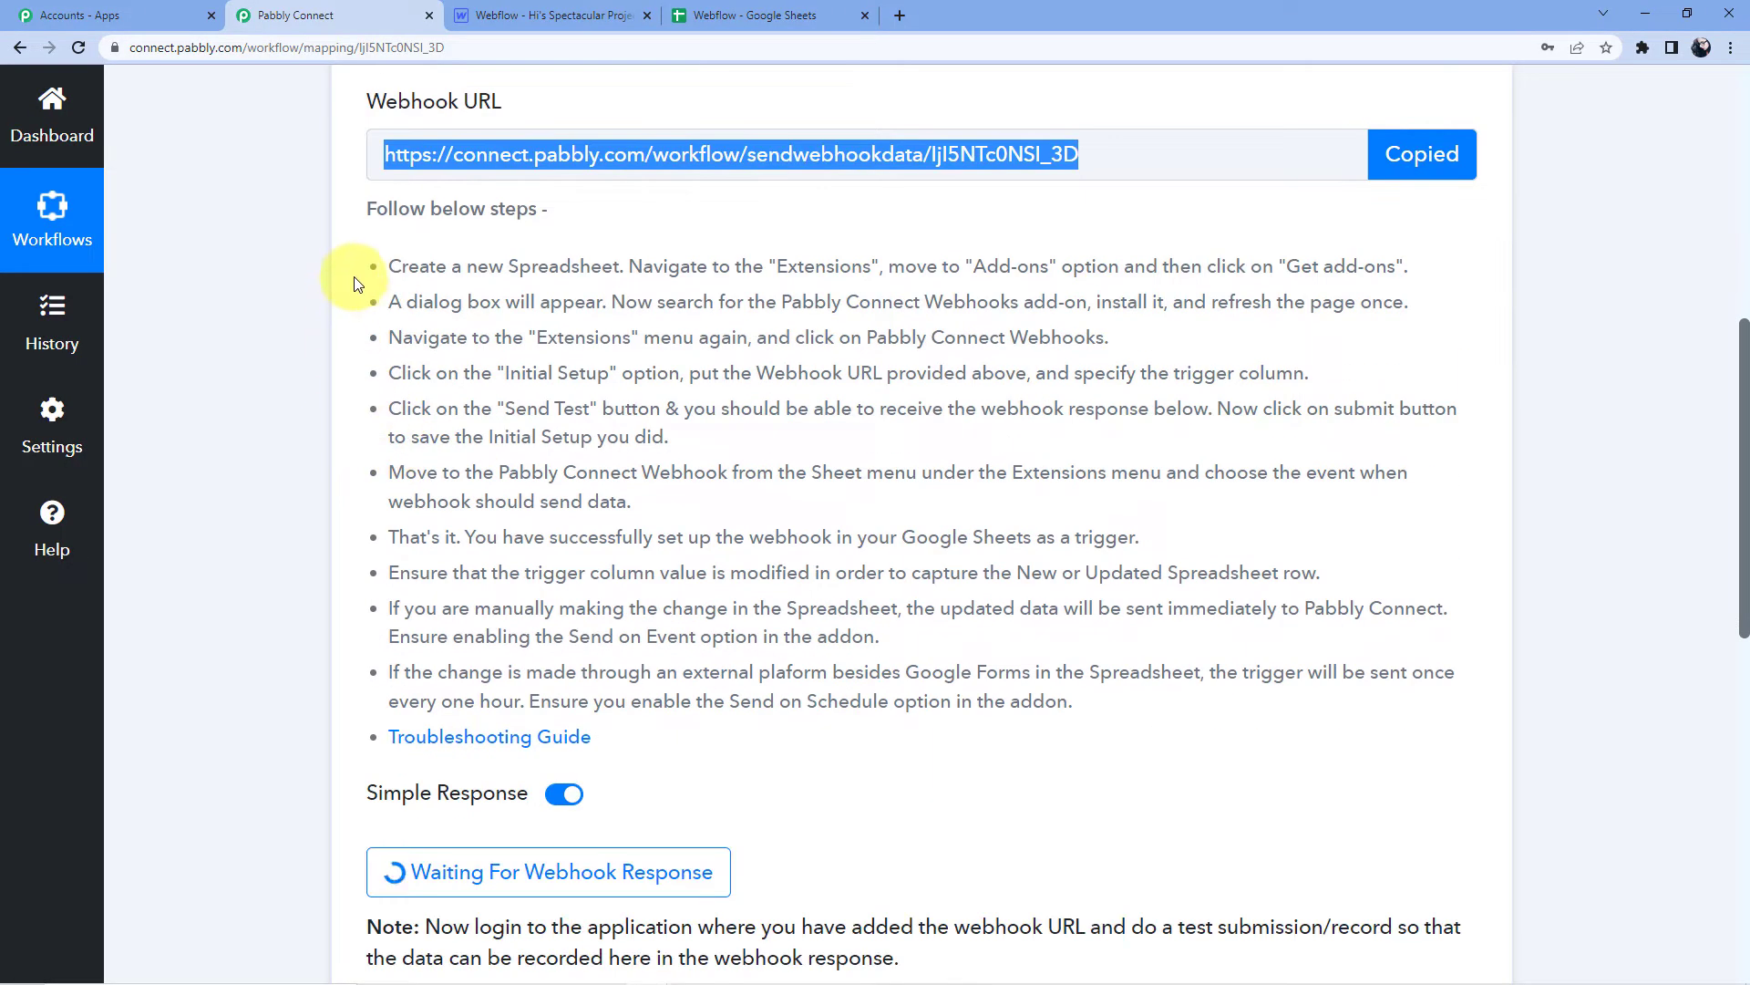
{"action": "left_click_drag", "start_coordinate": [359, 214], "coordinate": [1301, 727]}
{"action": "left_click", "coordinate": [957, 620]}
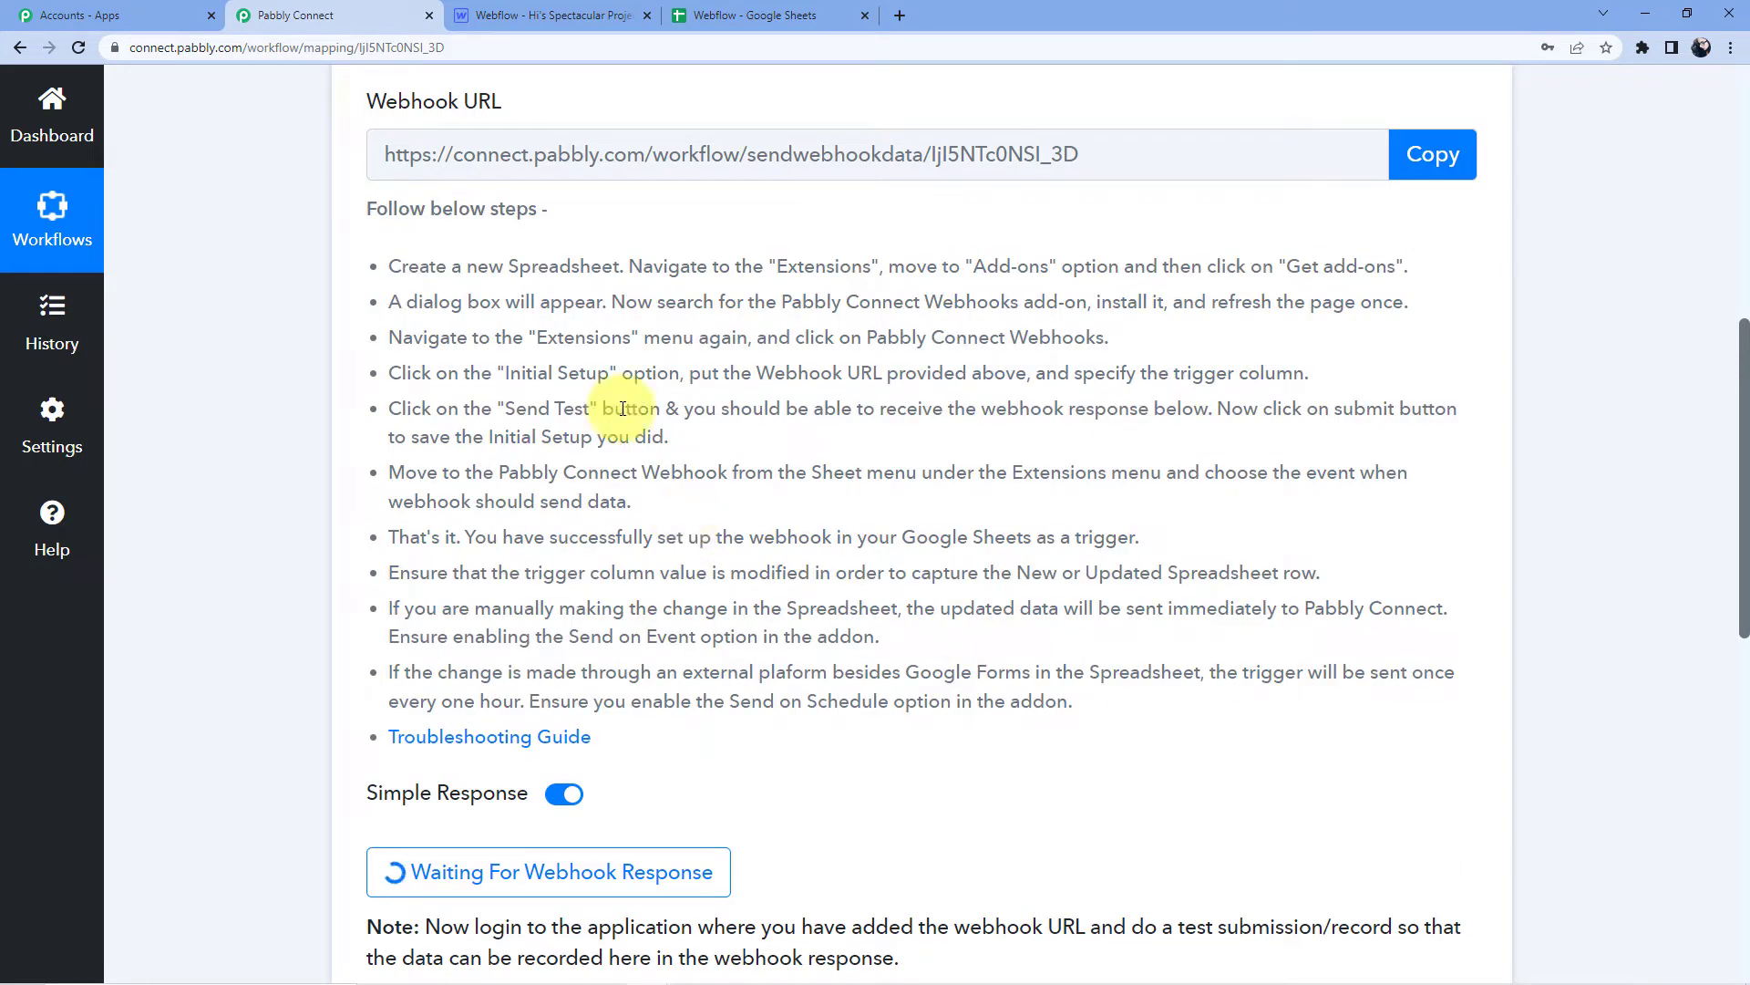
- Switch to the Webflow spreadsheet in Google Sheets and look up the Pabbly Connect Webhooks add-on in the marketplace
{"action": "left_click", "coordinate": [675, 11]}
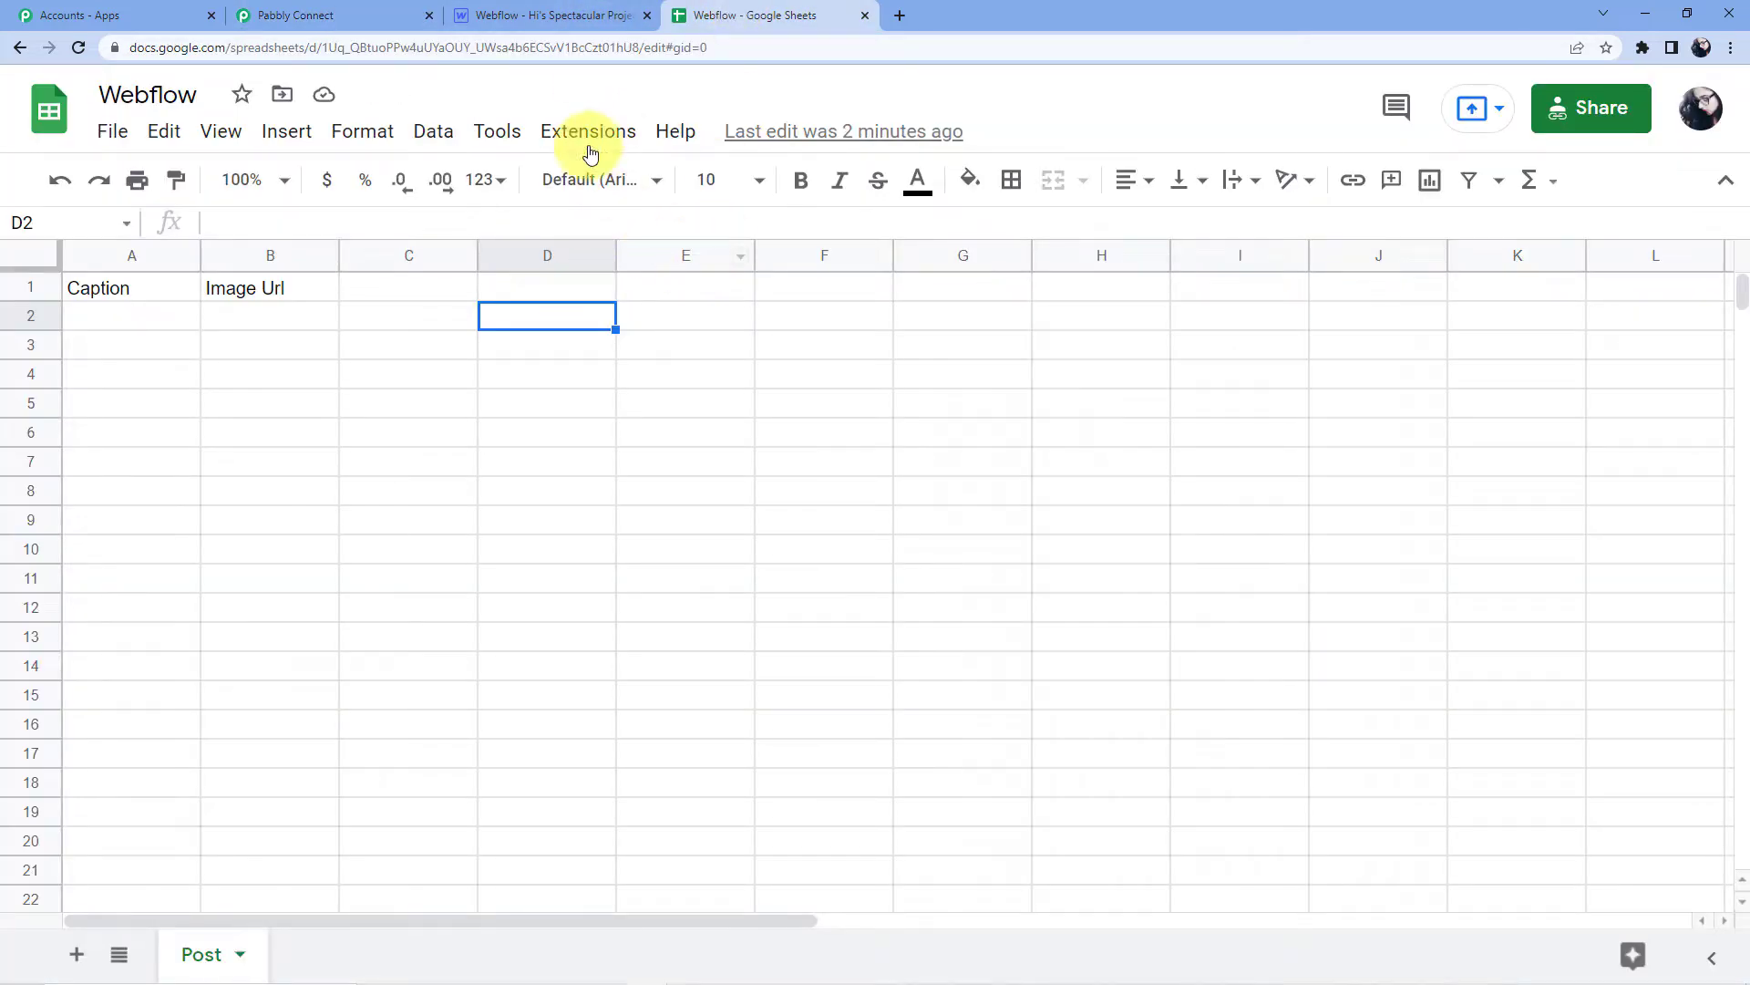
{"action": "left_click", "coordinate": [569, 137]}
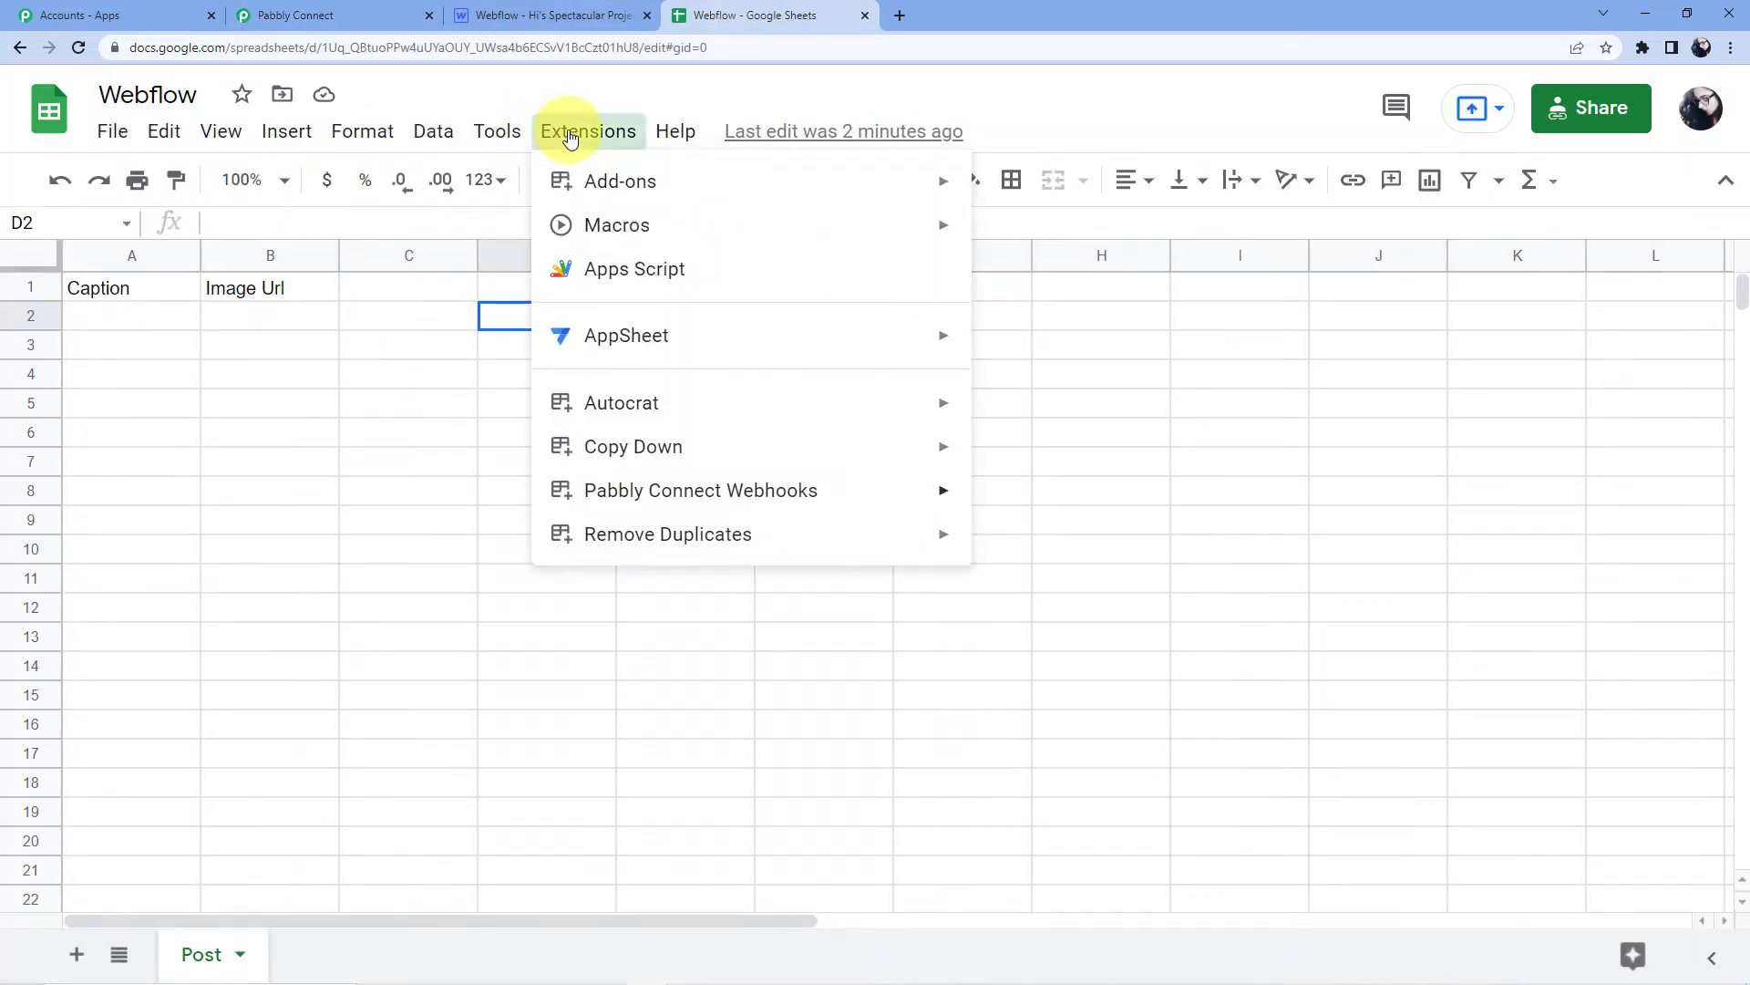
{"action": "mouse_move", "coordinate": [837, 506]}
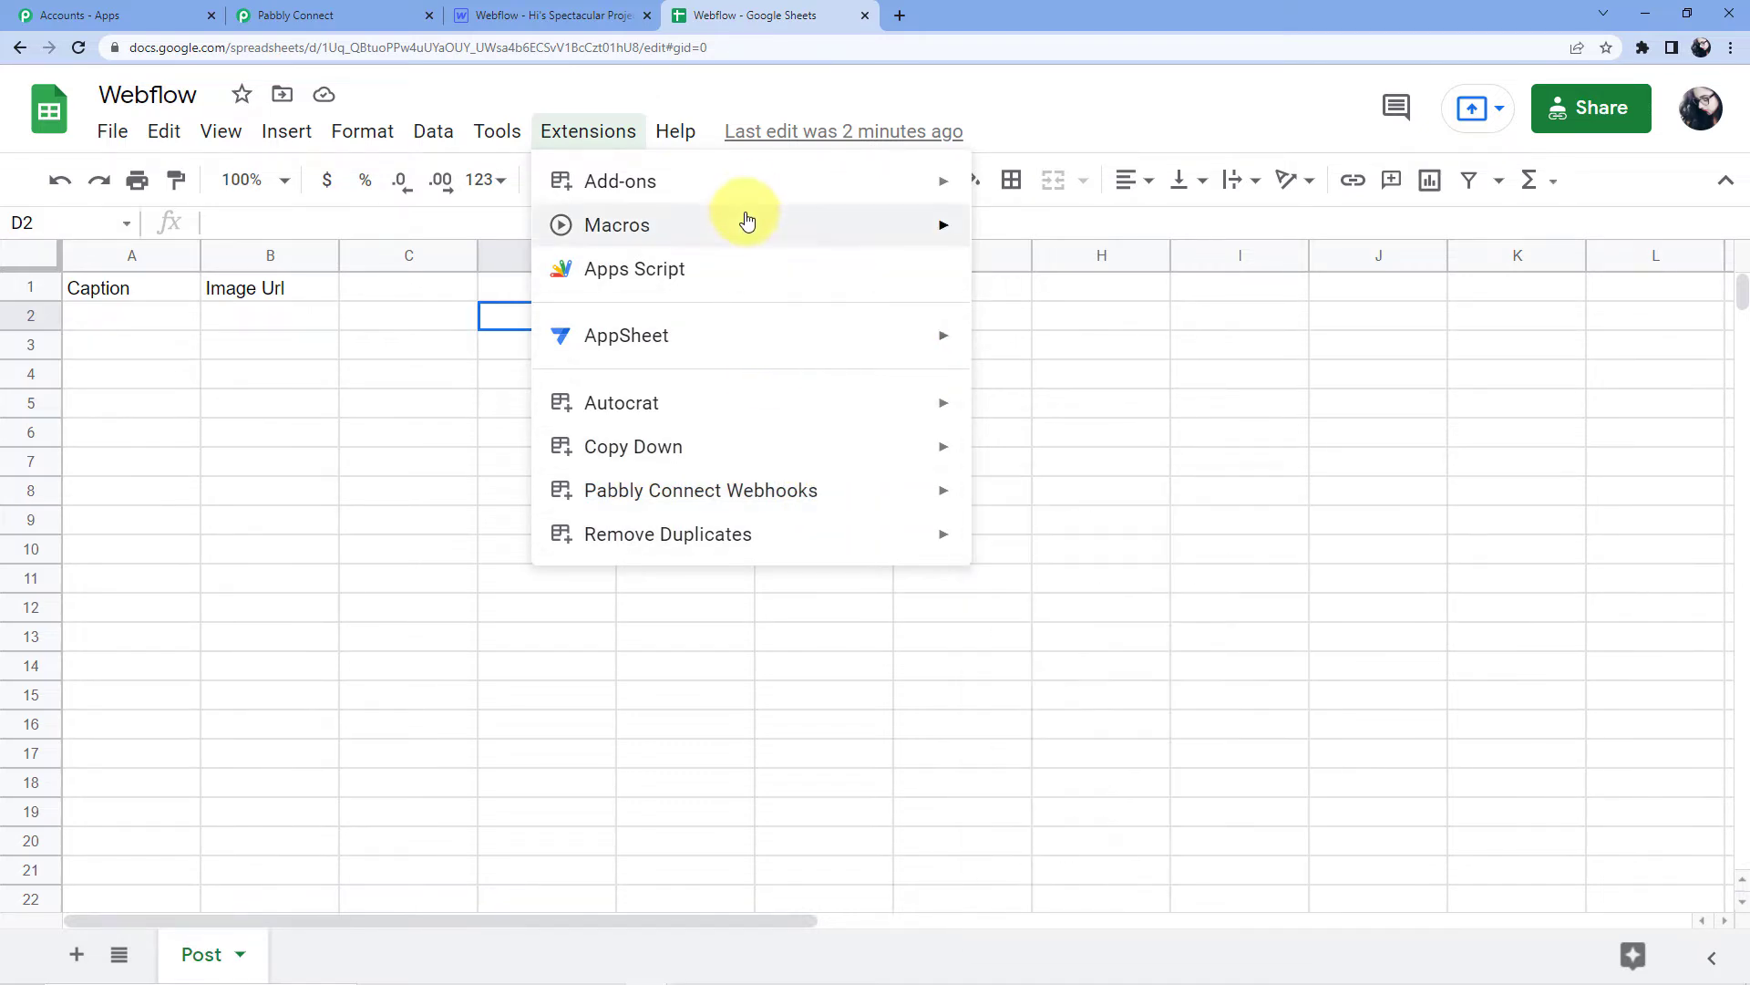
{"action": "mouse_move", "coordinate": [758, 188]}
{"action": "left_click", "coordinate": [1026, 189]}
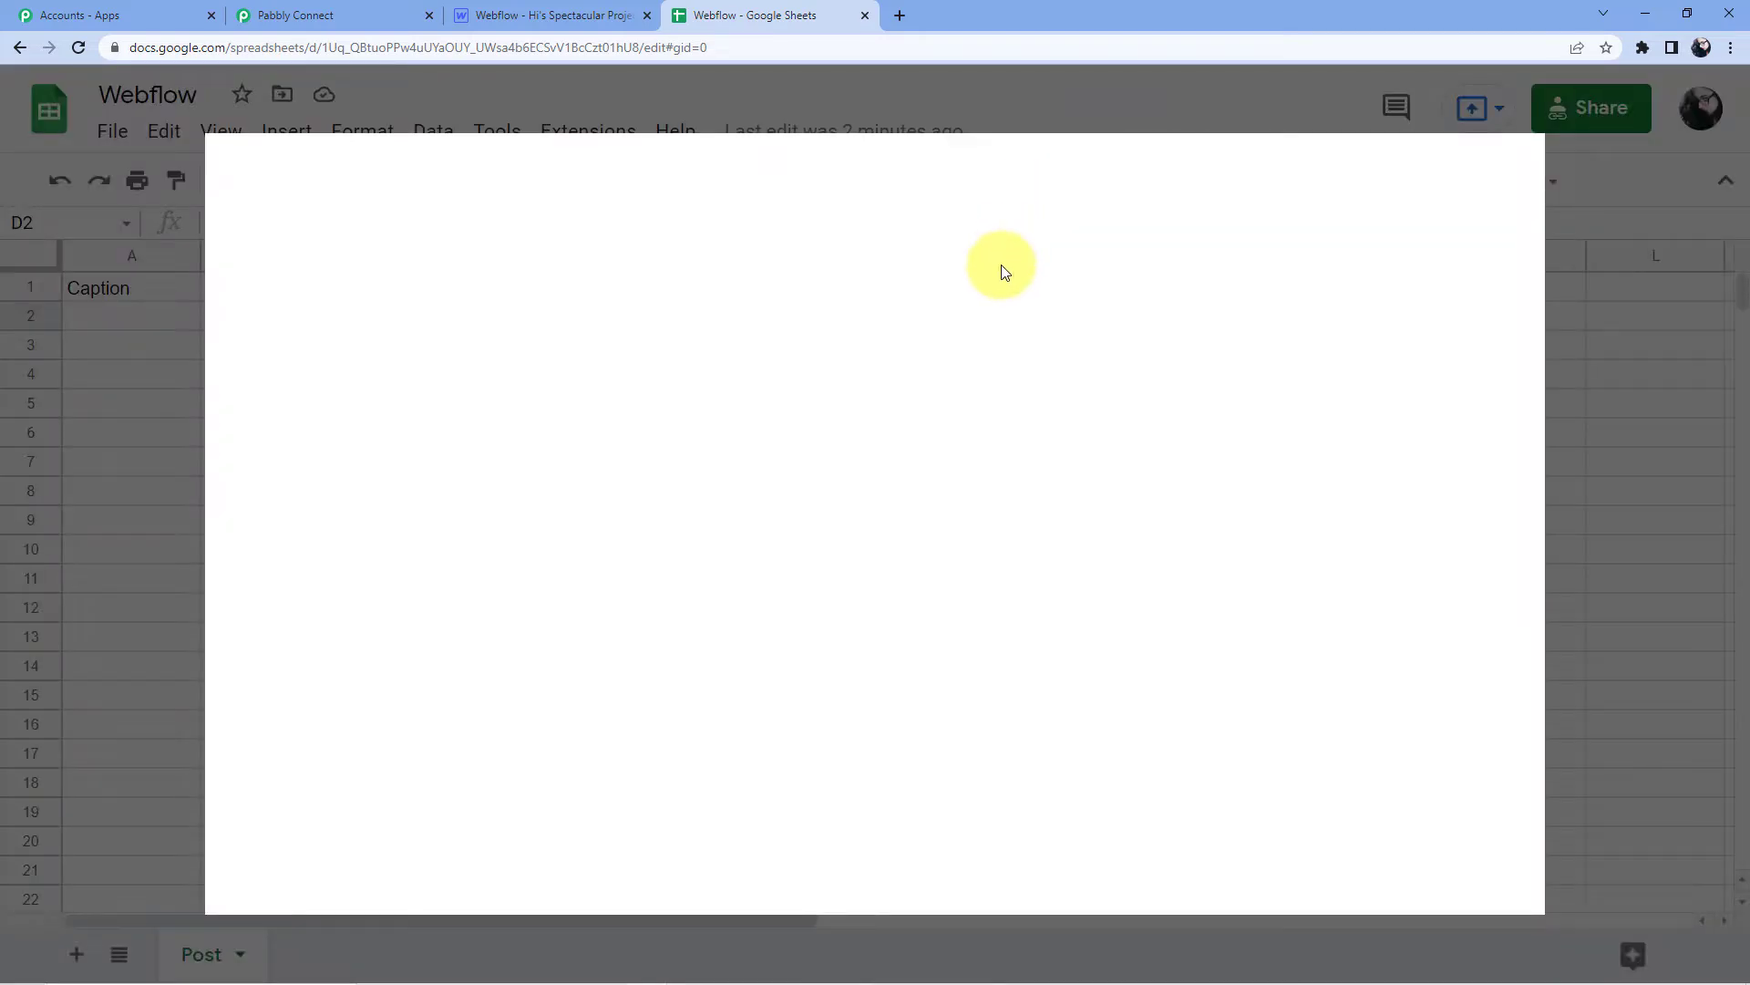
{"action": "left_click", "coordinate": [932, 185]}
{"action": "type", "text": "Pabbly"}
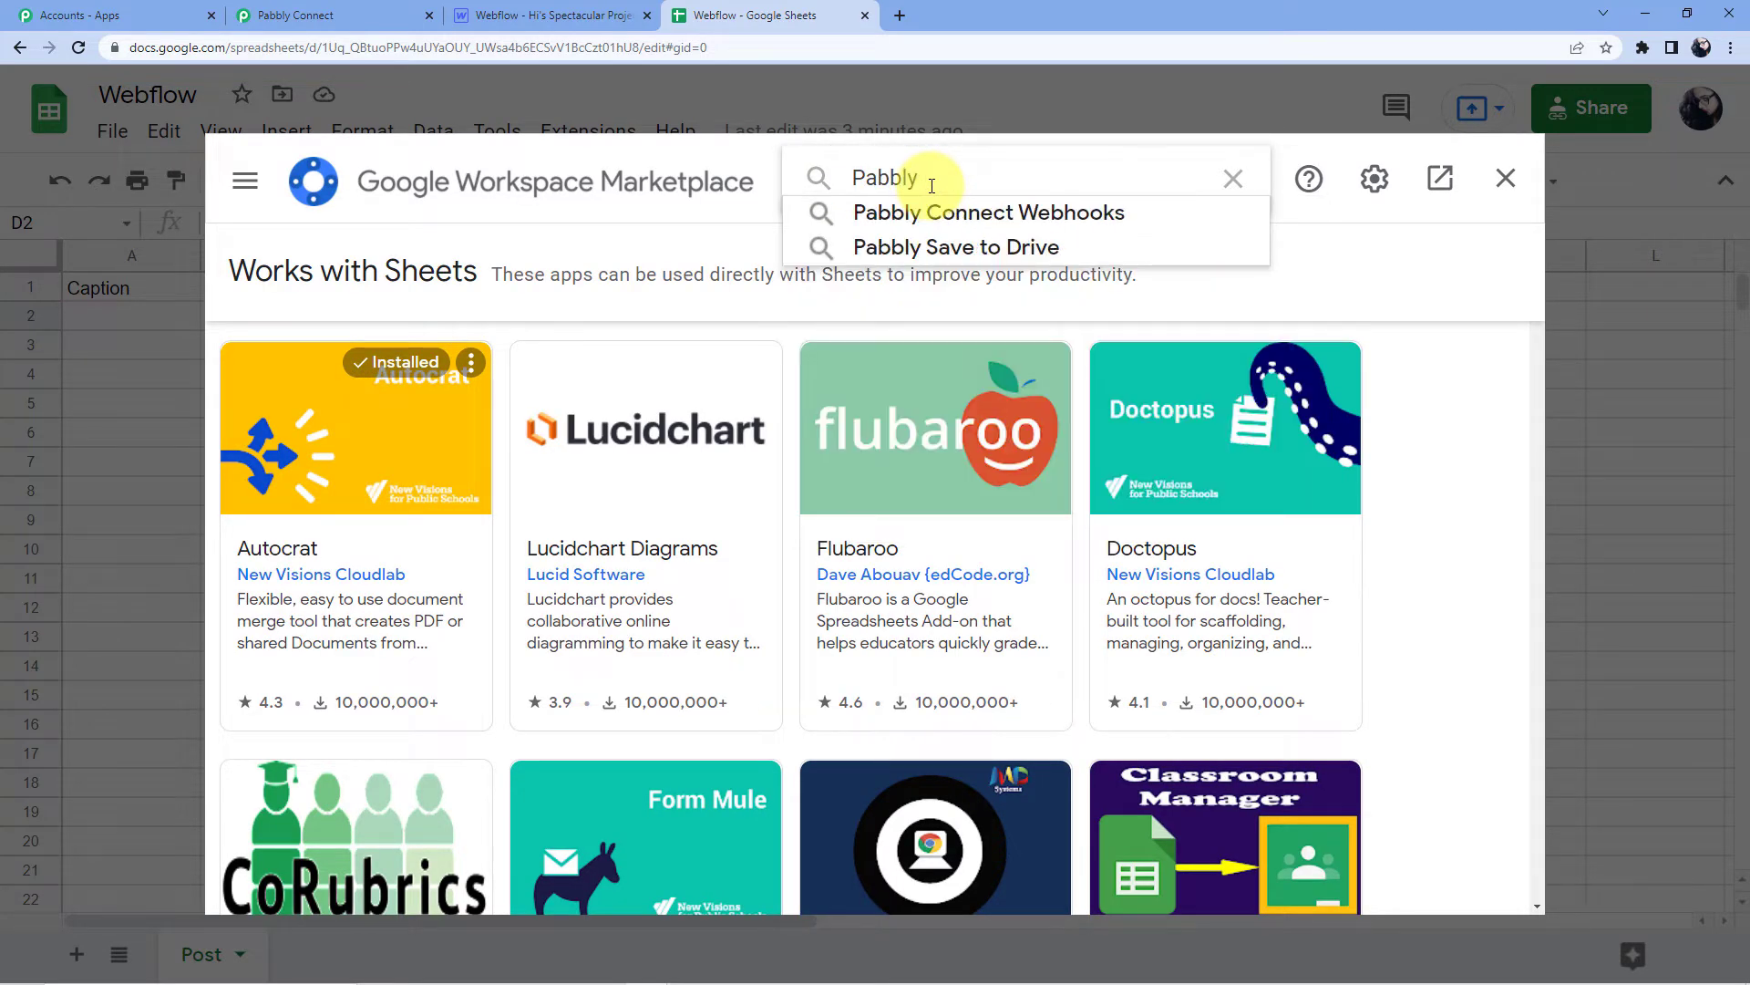
{"action": "key", "text": "Down"}
{"action": "key", "text": "Return"}
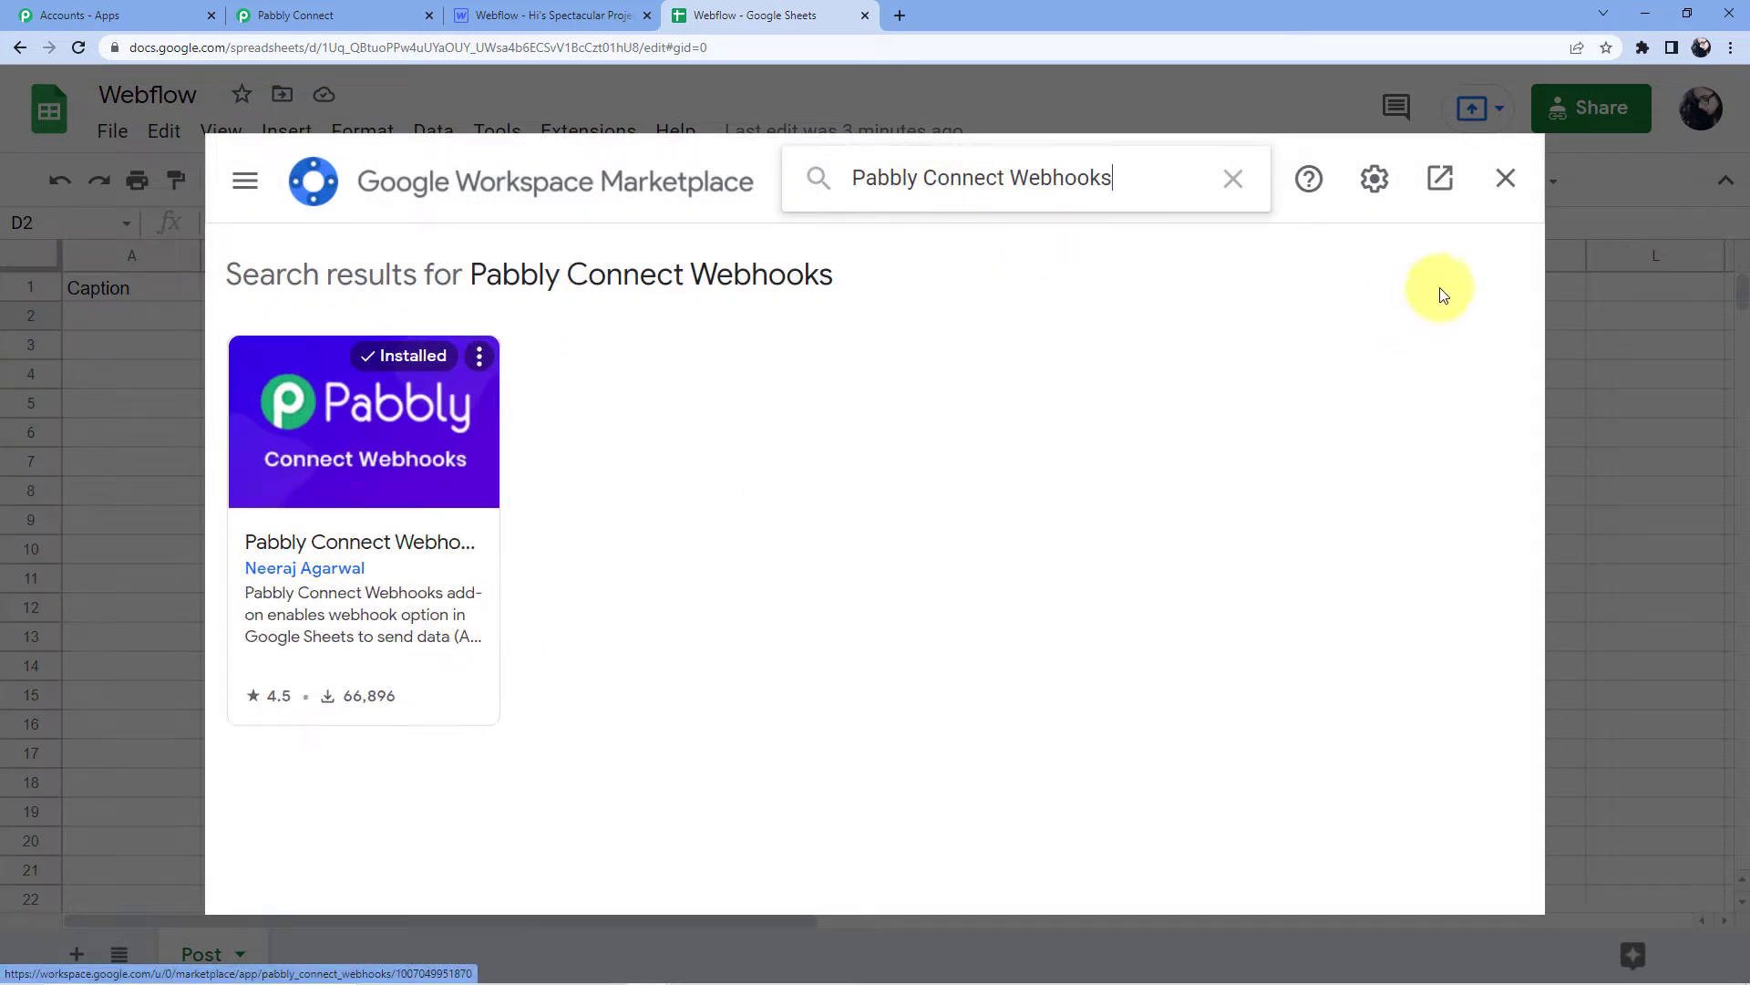
{"action": "left_click", "coordinate": [1505, 178]}
- Open the initial setup of the Pabbly Connect Webhooks add-on and clear its webhook URL and trigger column
{"action": "left_click", "coordinate": [602, 131]}
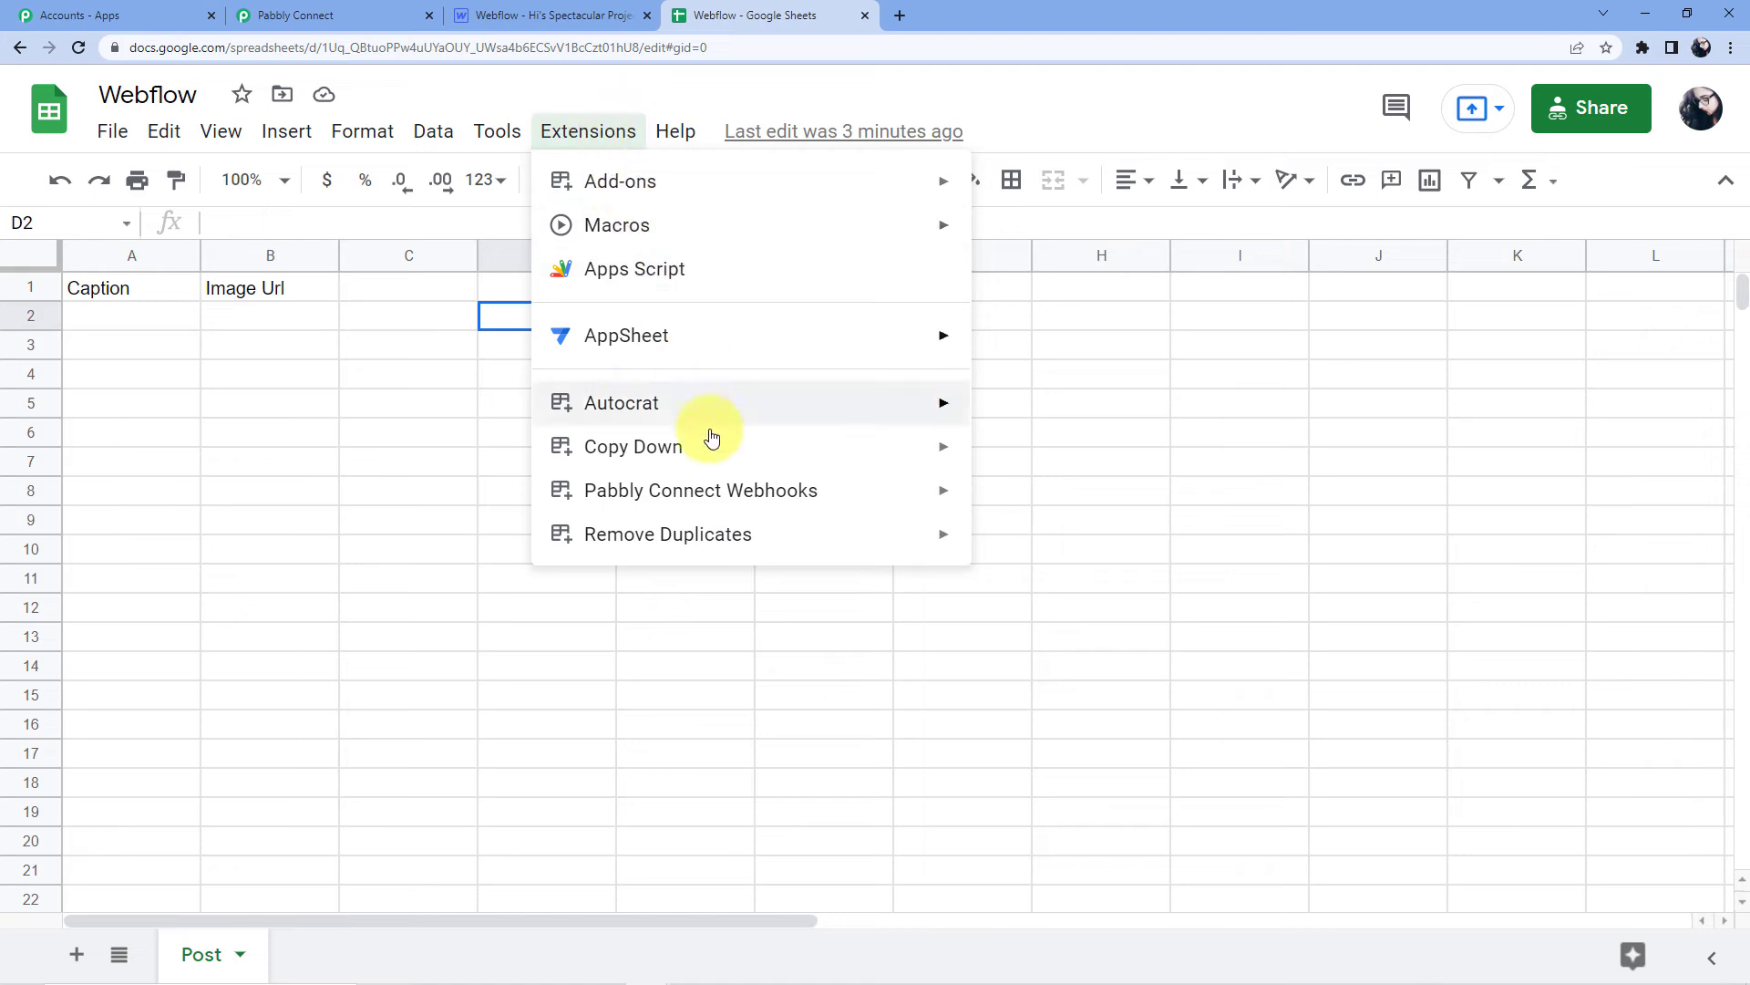
{"action": "mouse_move", "coordinate": [750, 497]}
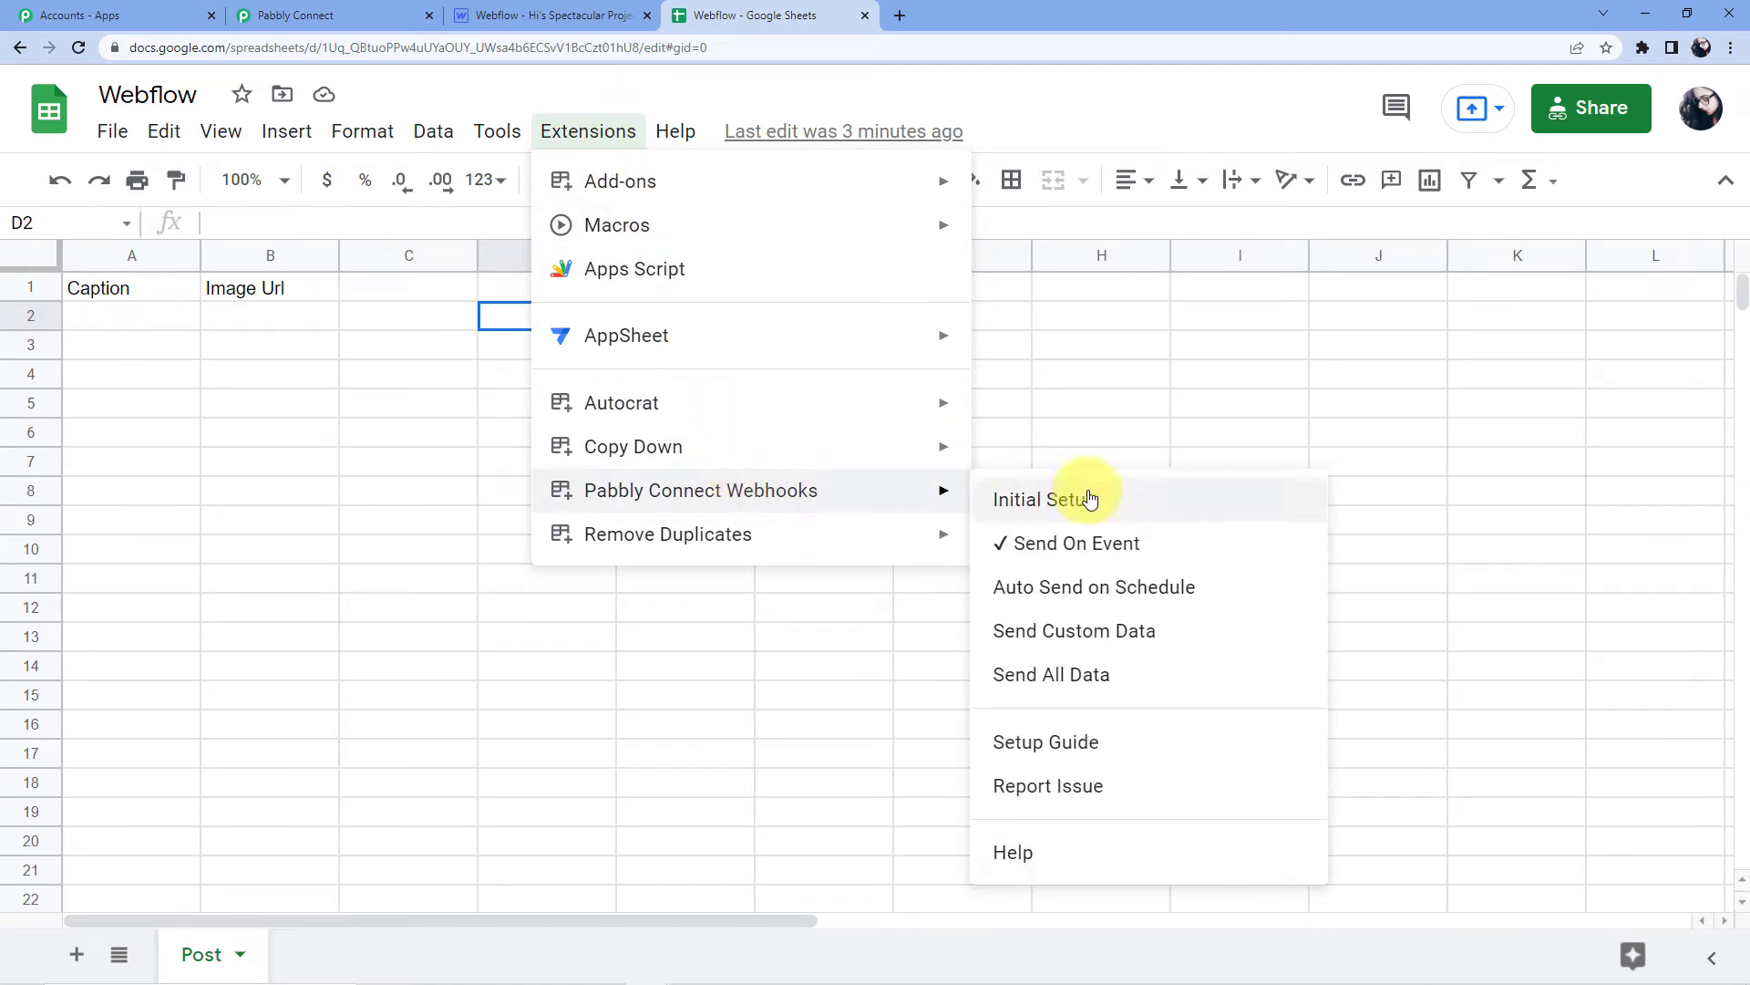
{"action": "left_click", "coordinate": [1071, 499]}
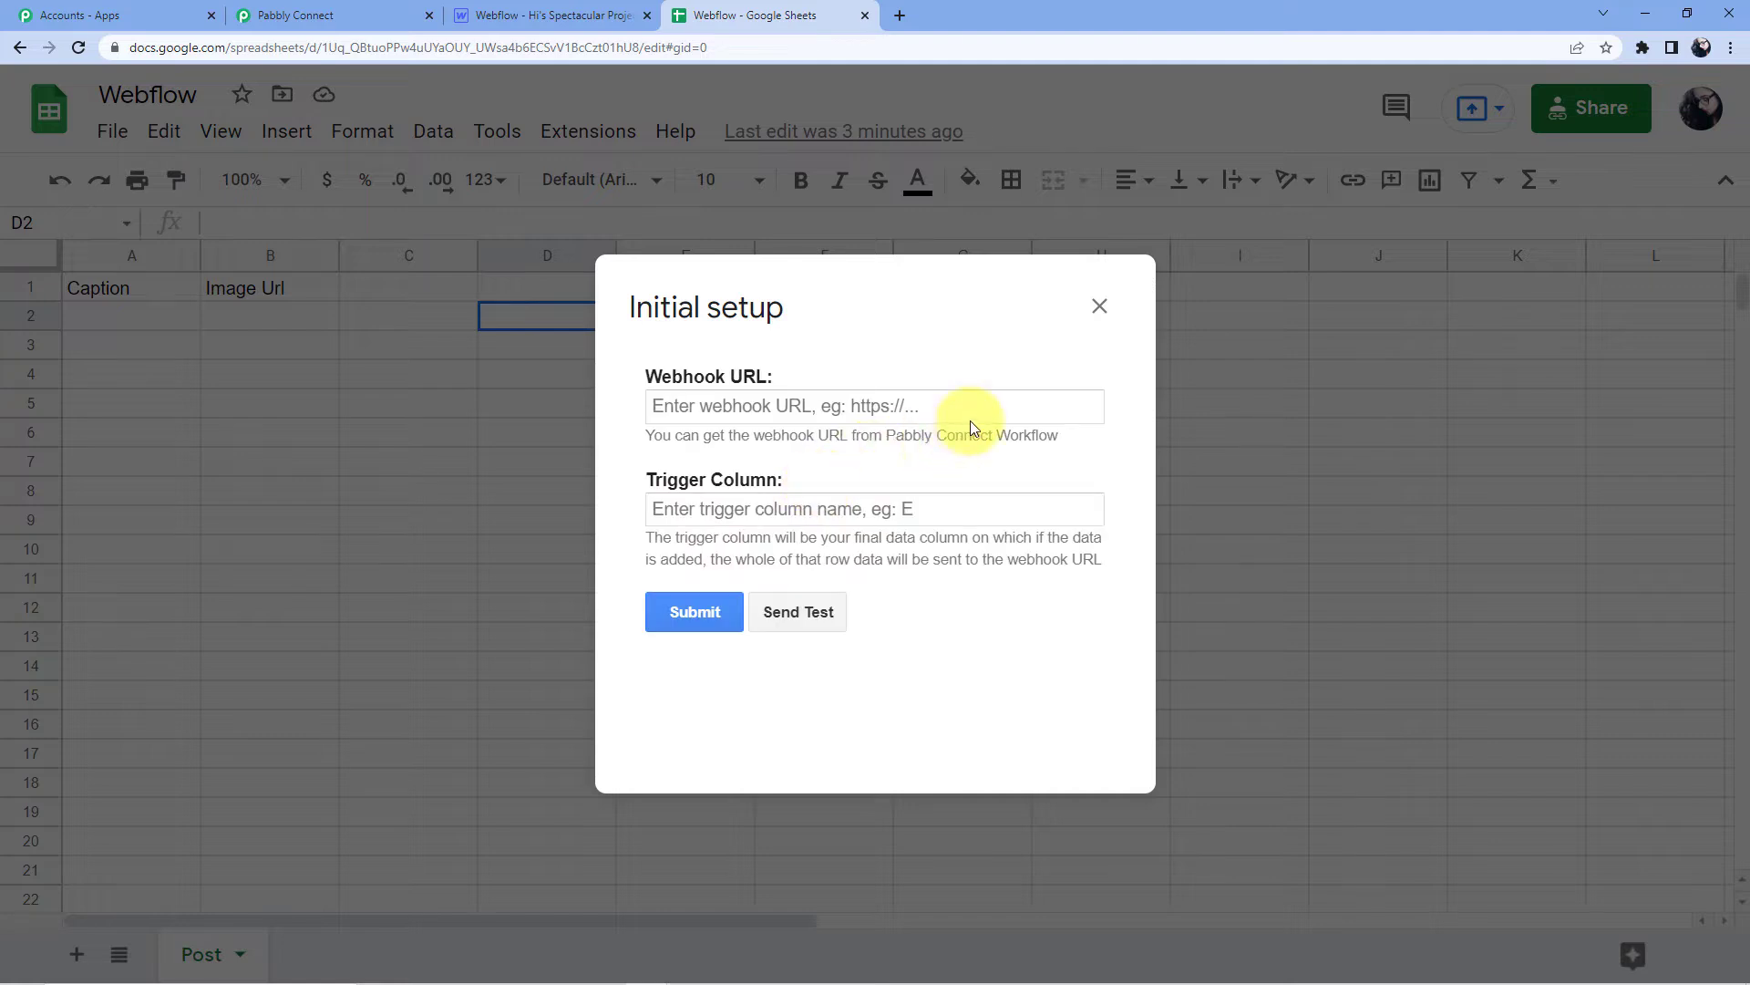
{"action": "left_click_drag", "start_coordinate": [1029, 407], "coordinate": [574, 407]}
{"action": "key", "text": "BackSpace"}
{"action": "left_click_drag", "start_coordinate": [936, 408], "coordinate": [453, 410]}
{"action": "key", "text": "BackSpace"}
{"action": "left_click", "coordinate": [664, 507]}
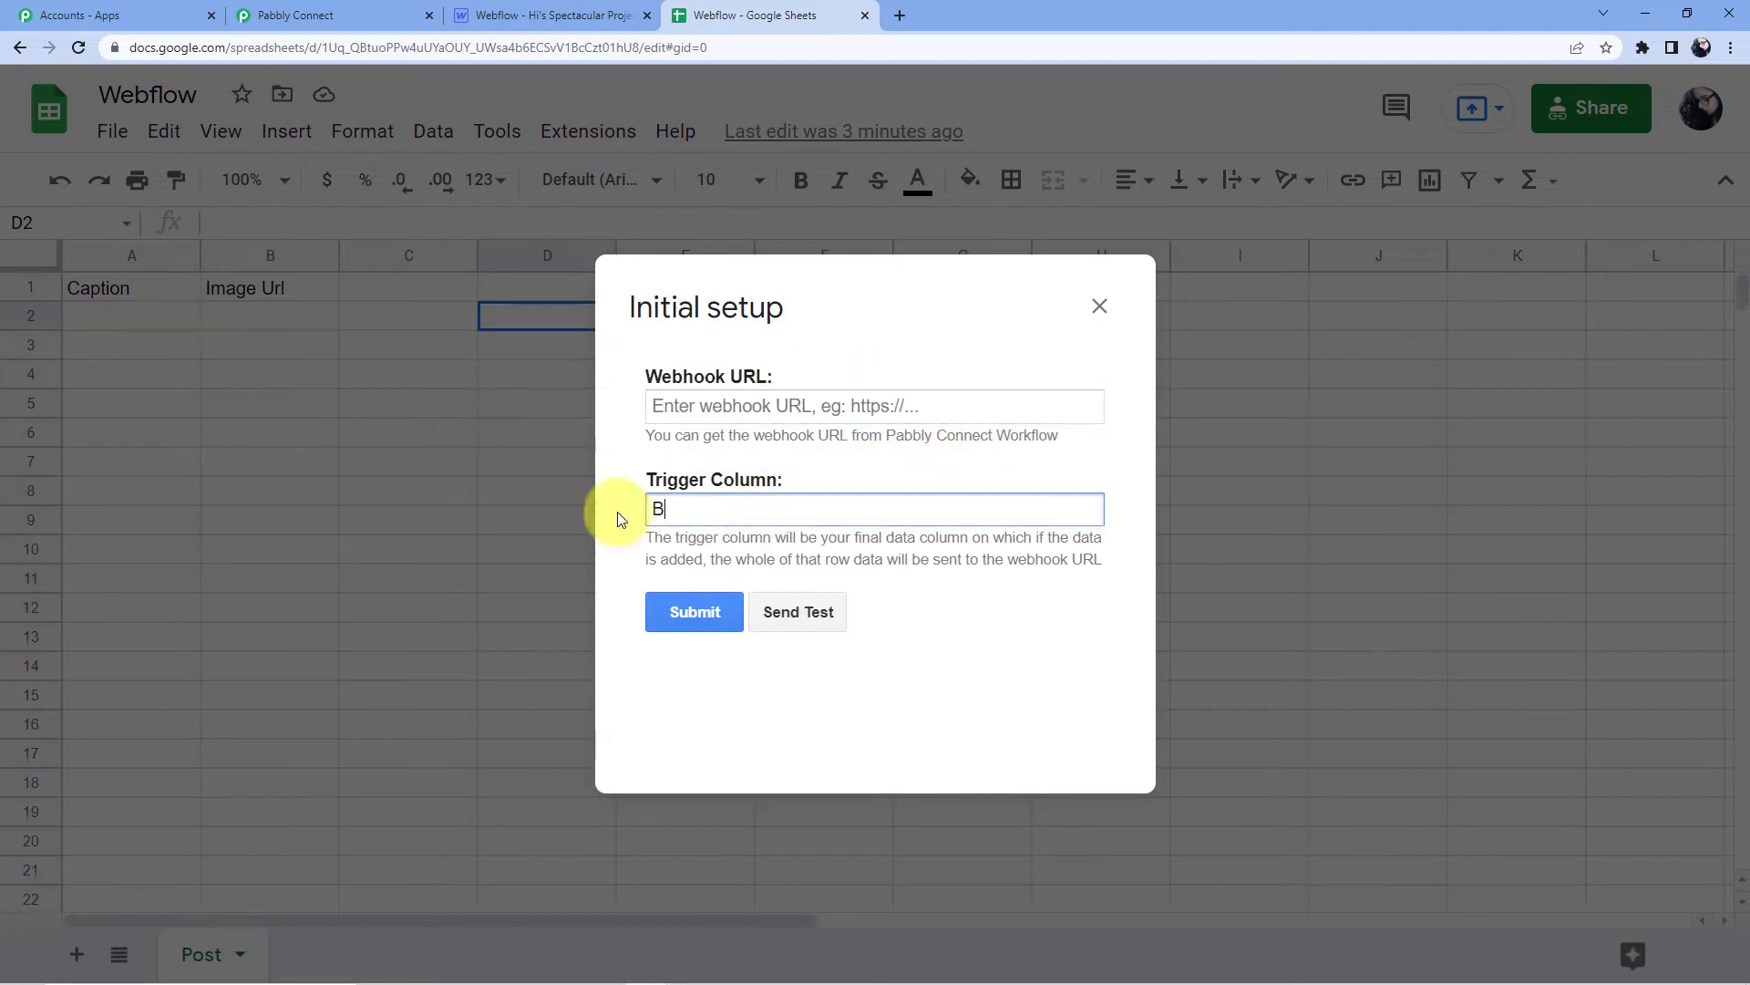
{"action": "key", "text": "BackSpace"}
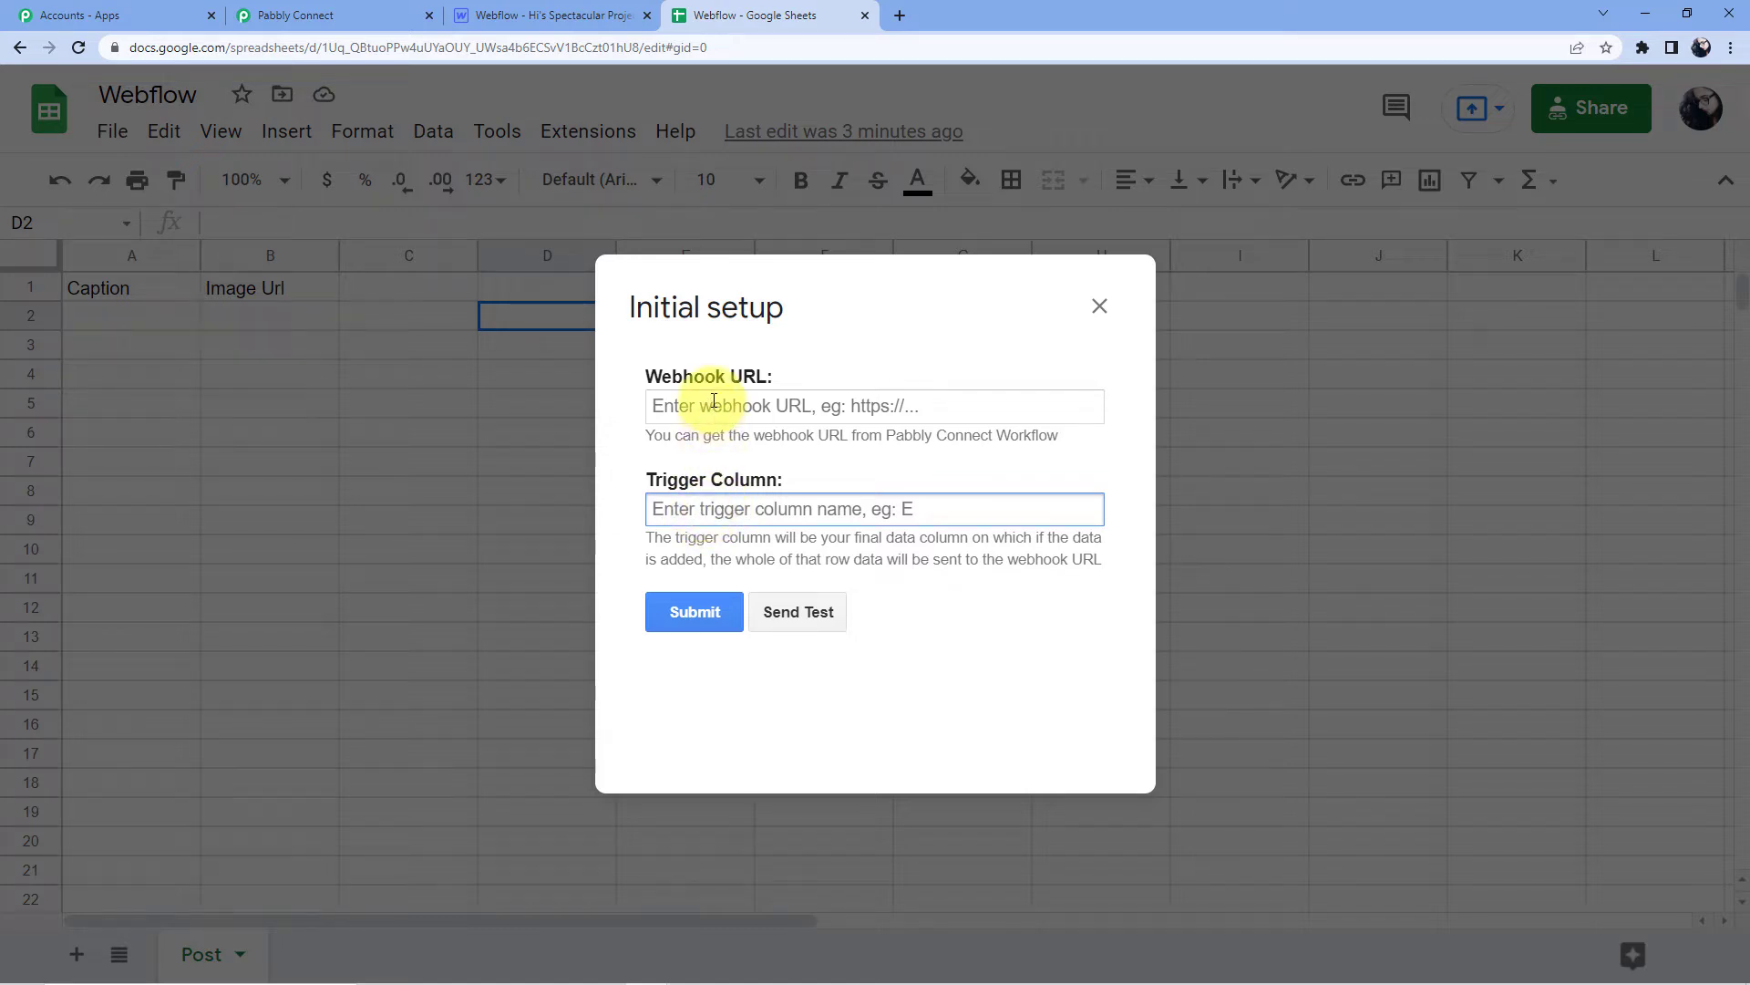
- Copy the webhook URL from the Pabbly Connect workflow and paste it into the spreadsheet add-on's initial setup
{"action": "left_click", "coordinate": [347, 16]}
{"action": "left_click", "coordinate": [1427, 168]}
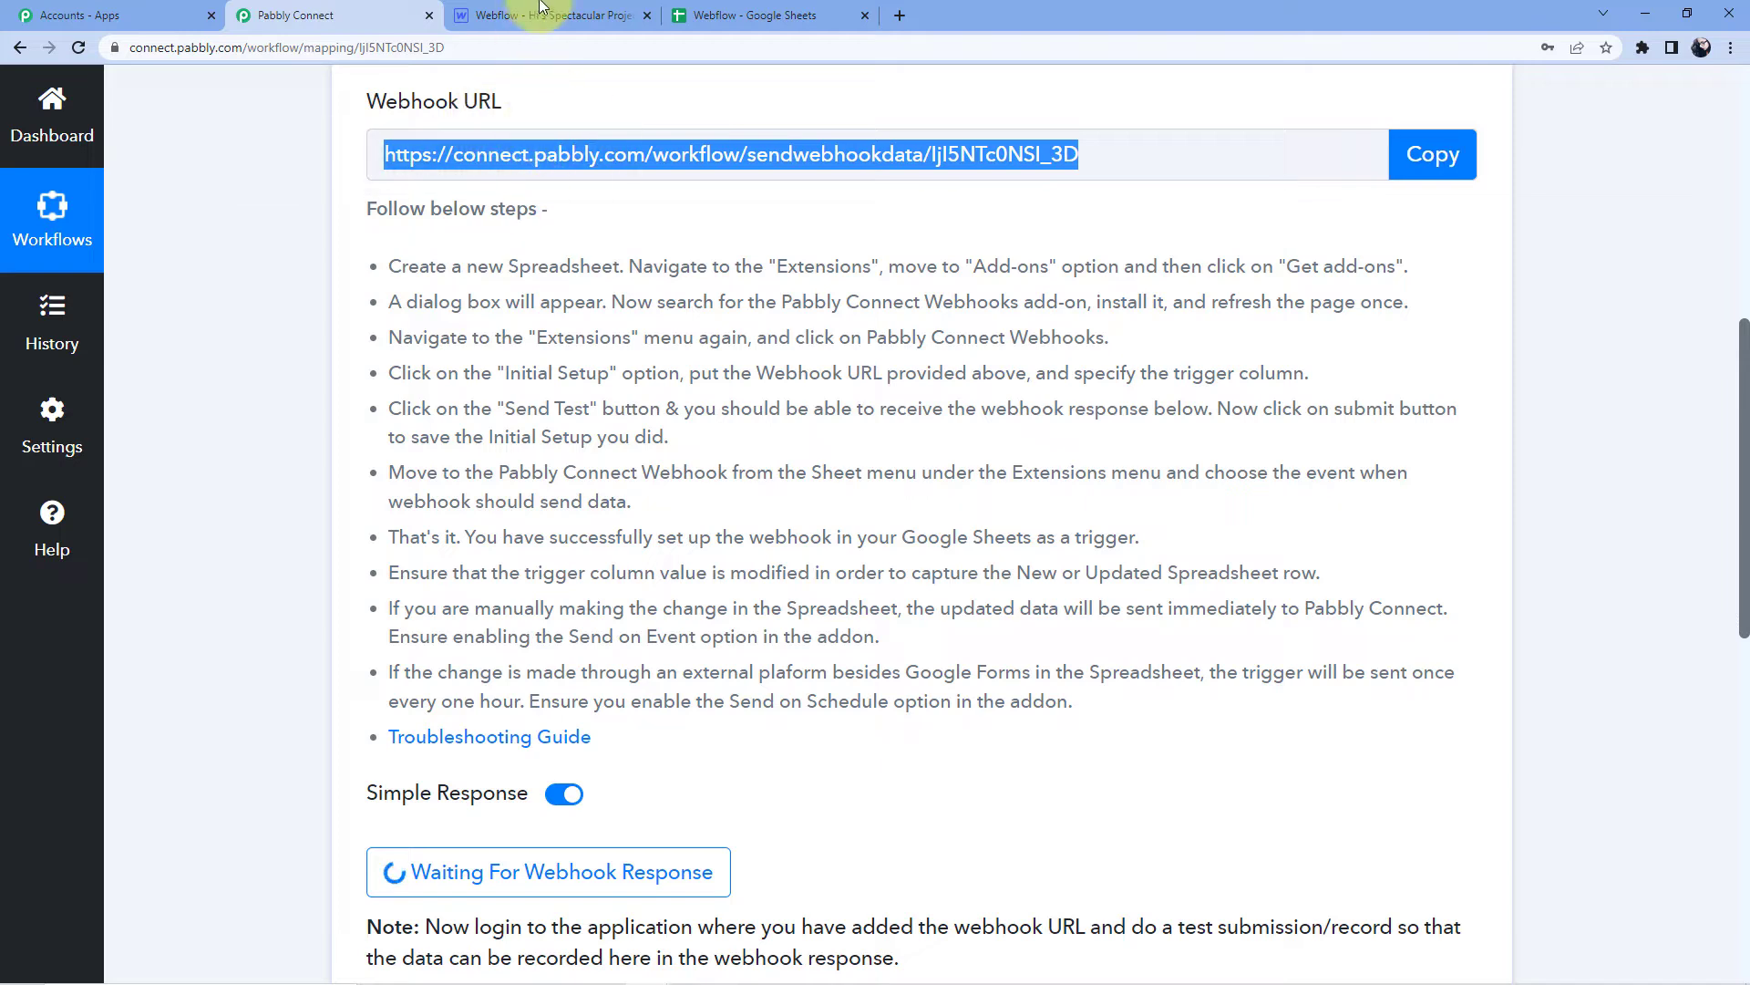
{"action": "left_click", "coordinate": [729, 16]}
{"action": "left_click", "coordinate": [712, 406]}
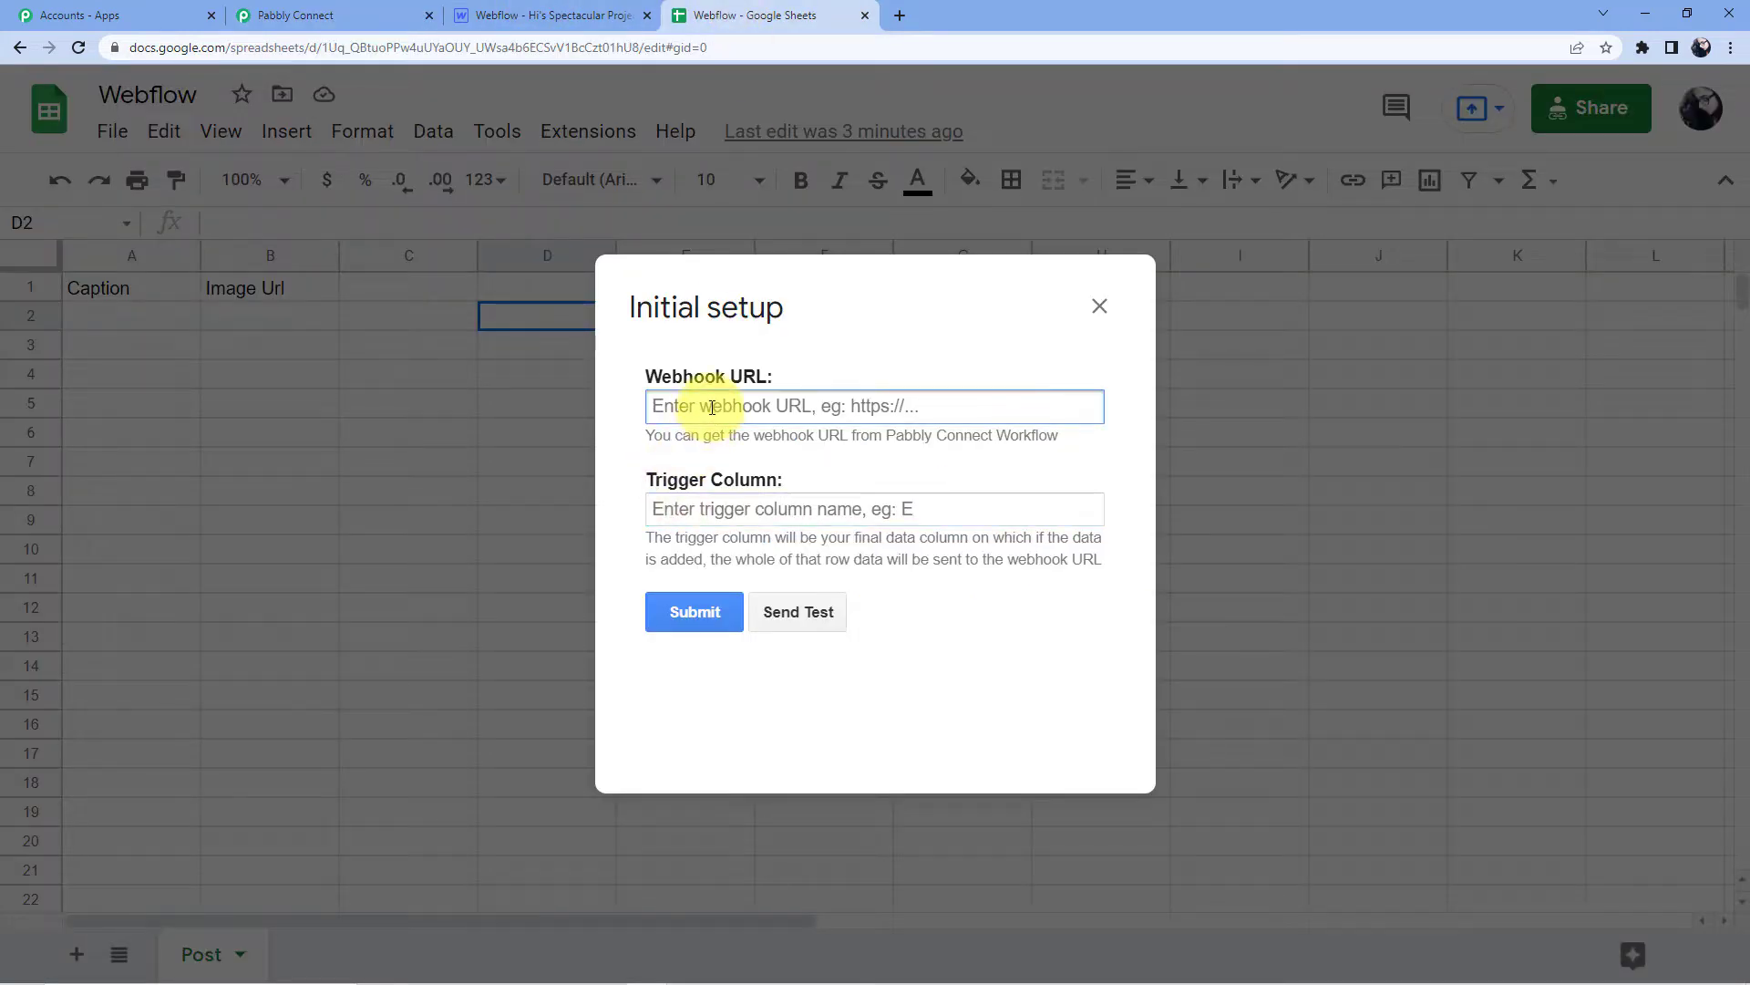
{"action": "key", "text": "ctrl+v"}
- Set the add-on's trigger column to B and submit the initial setup
{"action": "left_click", "coordinate": [732, 513]}
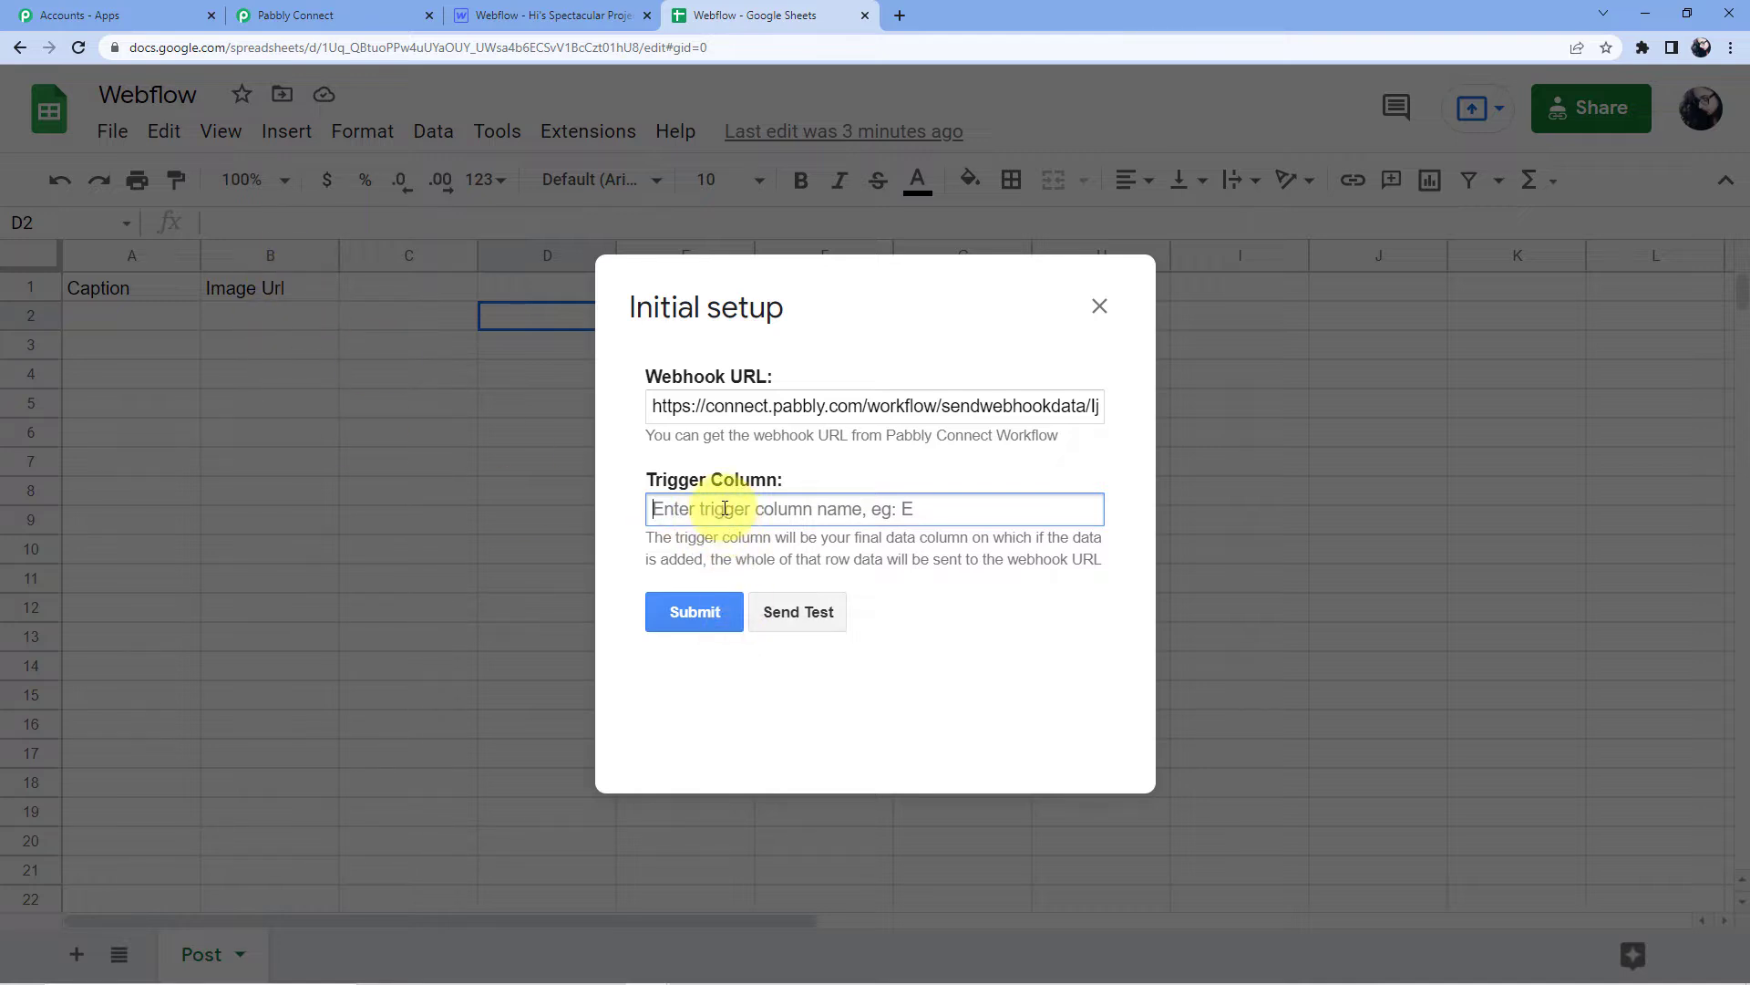
{"action": "key", "text": "BackSpace"}
{"action": "type", "text": "B"}
{"action": "left_click", "coordinate": [676, 609]}
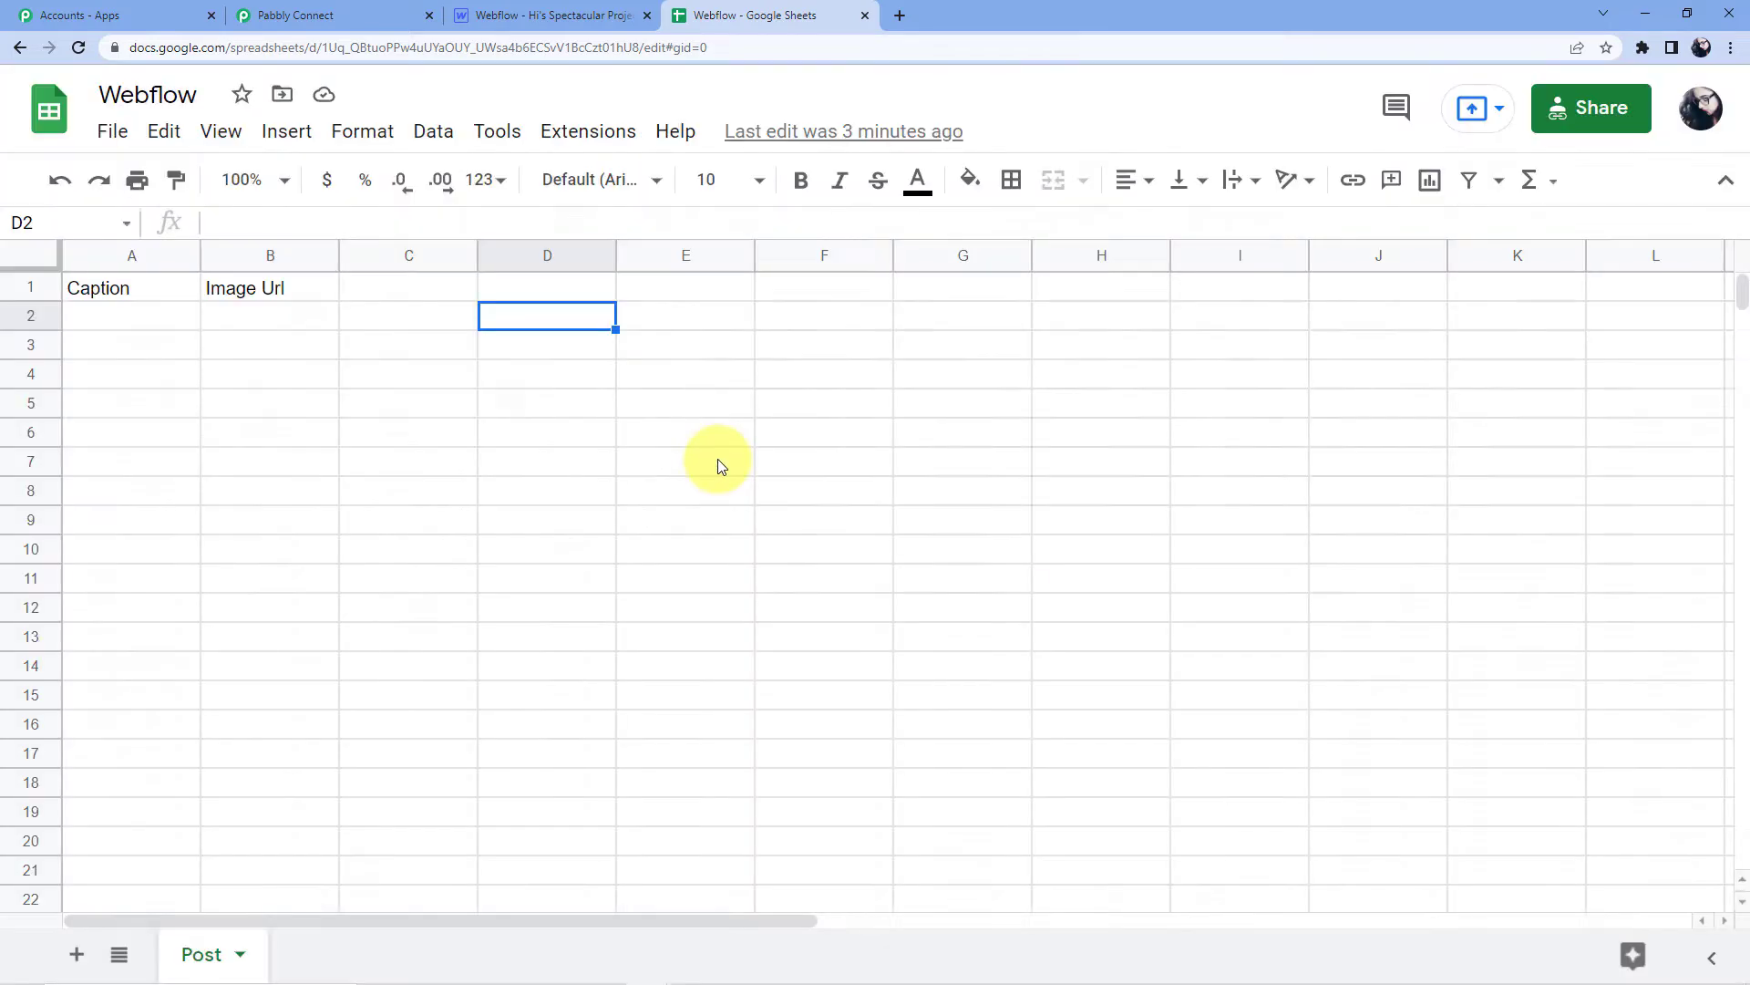
- Select the empty cell A2 under the Caption header on the Post sheet
{"action": "left_click", "coordinate": [576, 134]}
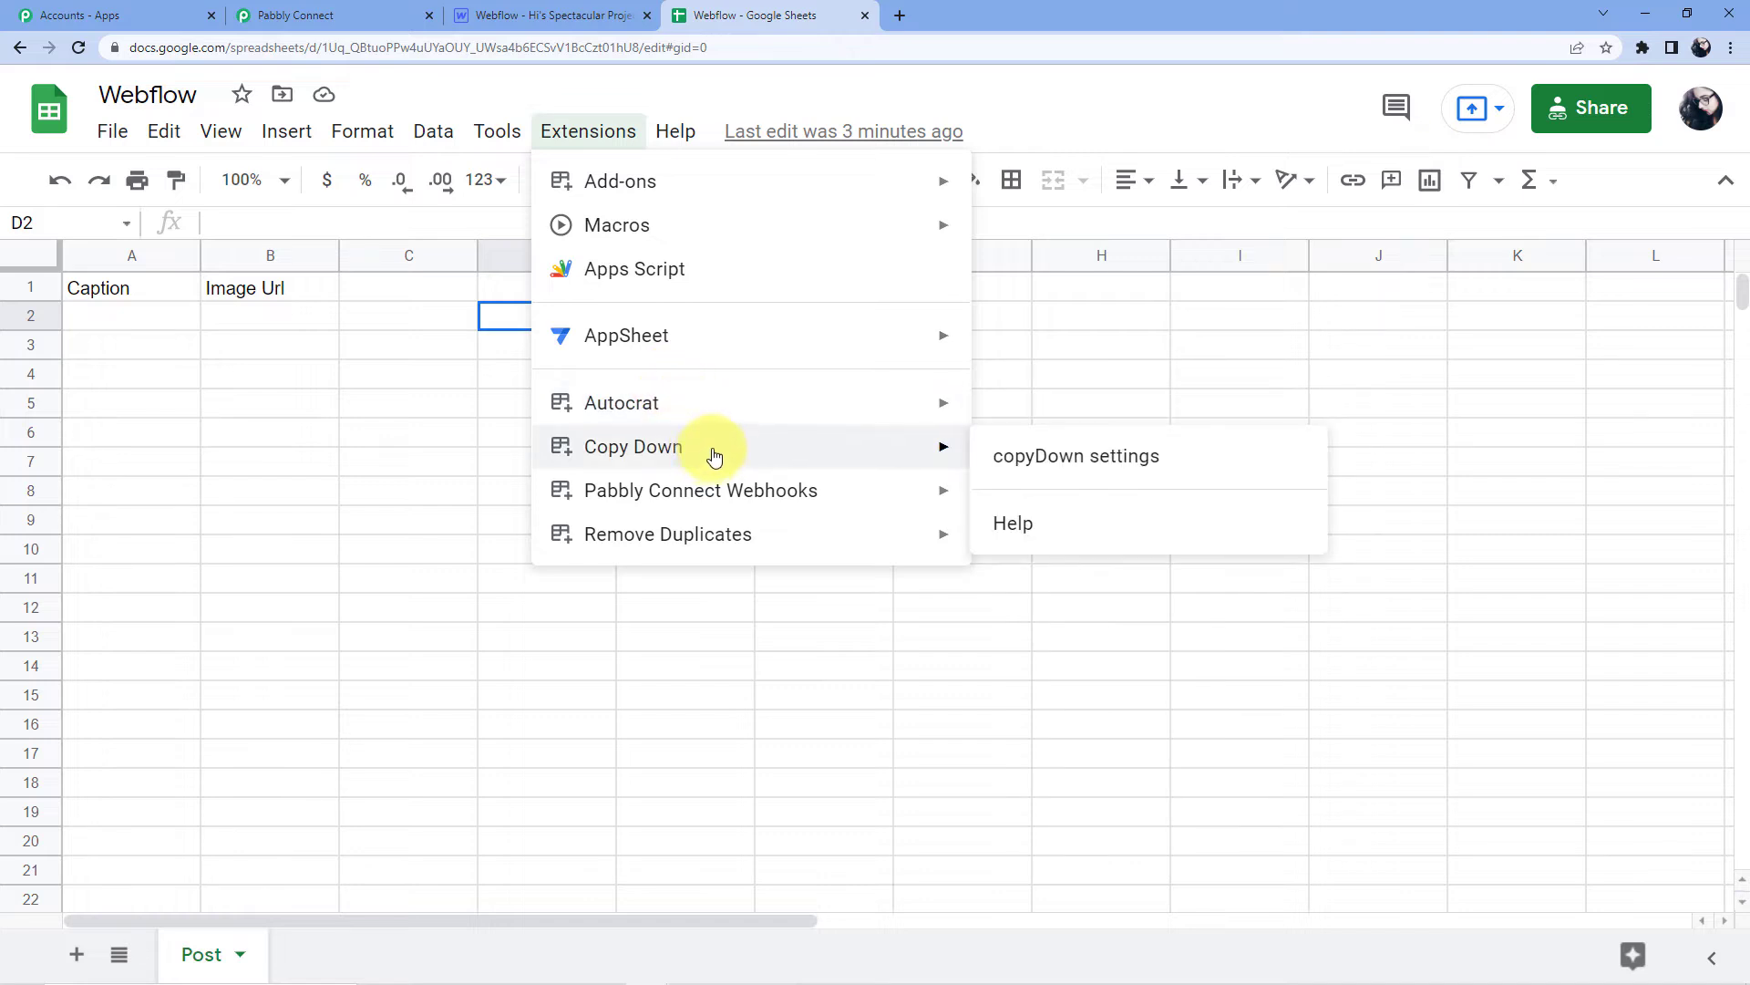
{"action": "left_click", "coordinate": [315, 297]}
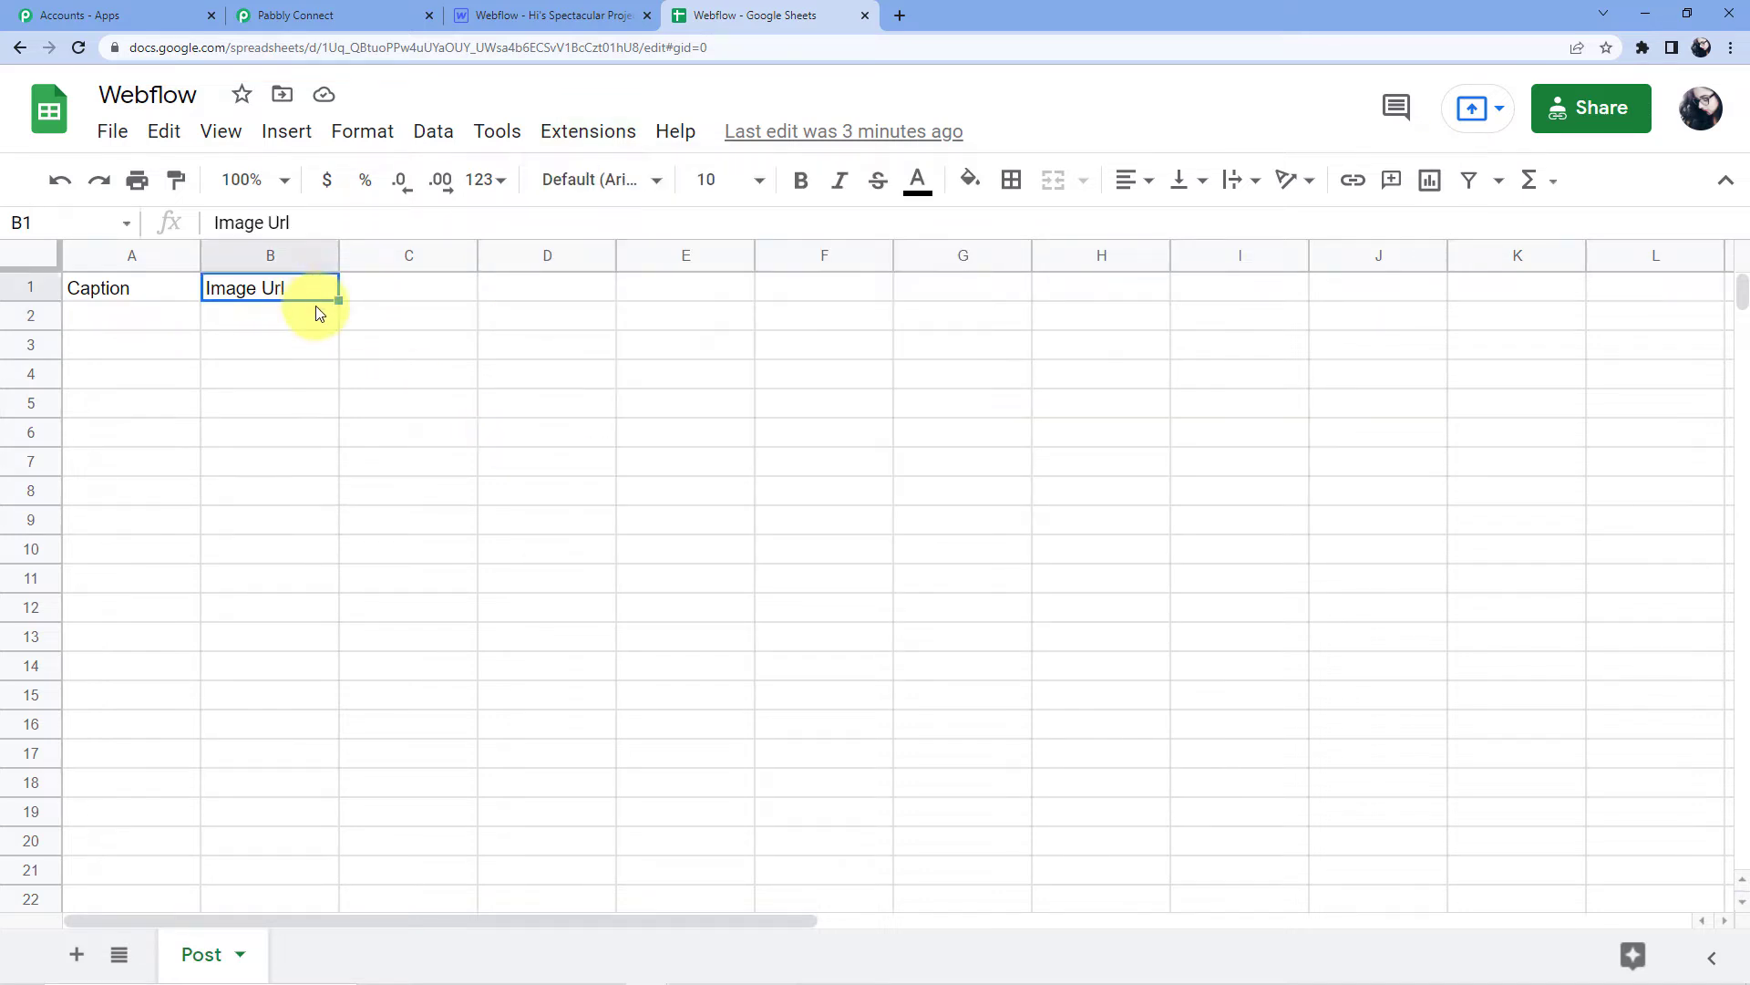
{"action": "left_click", "coordinate": [168, 325]}
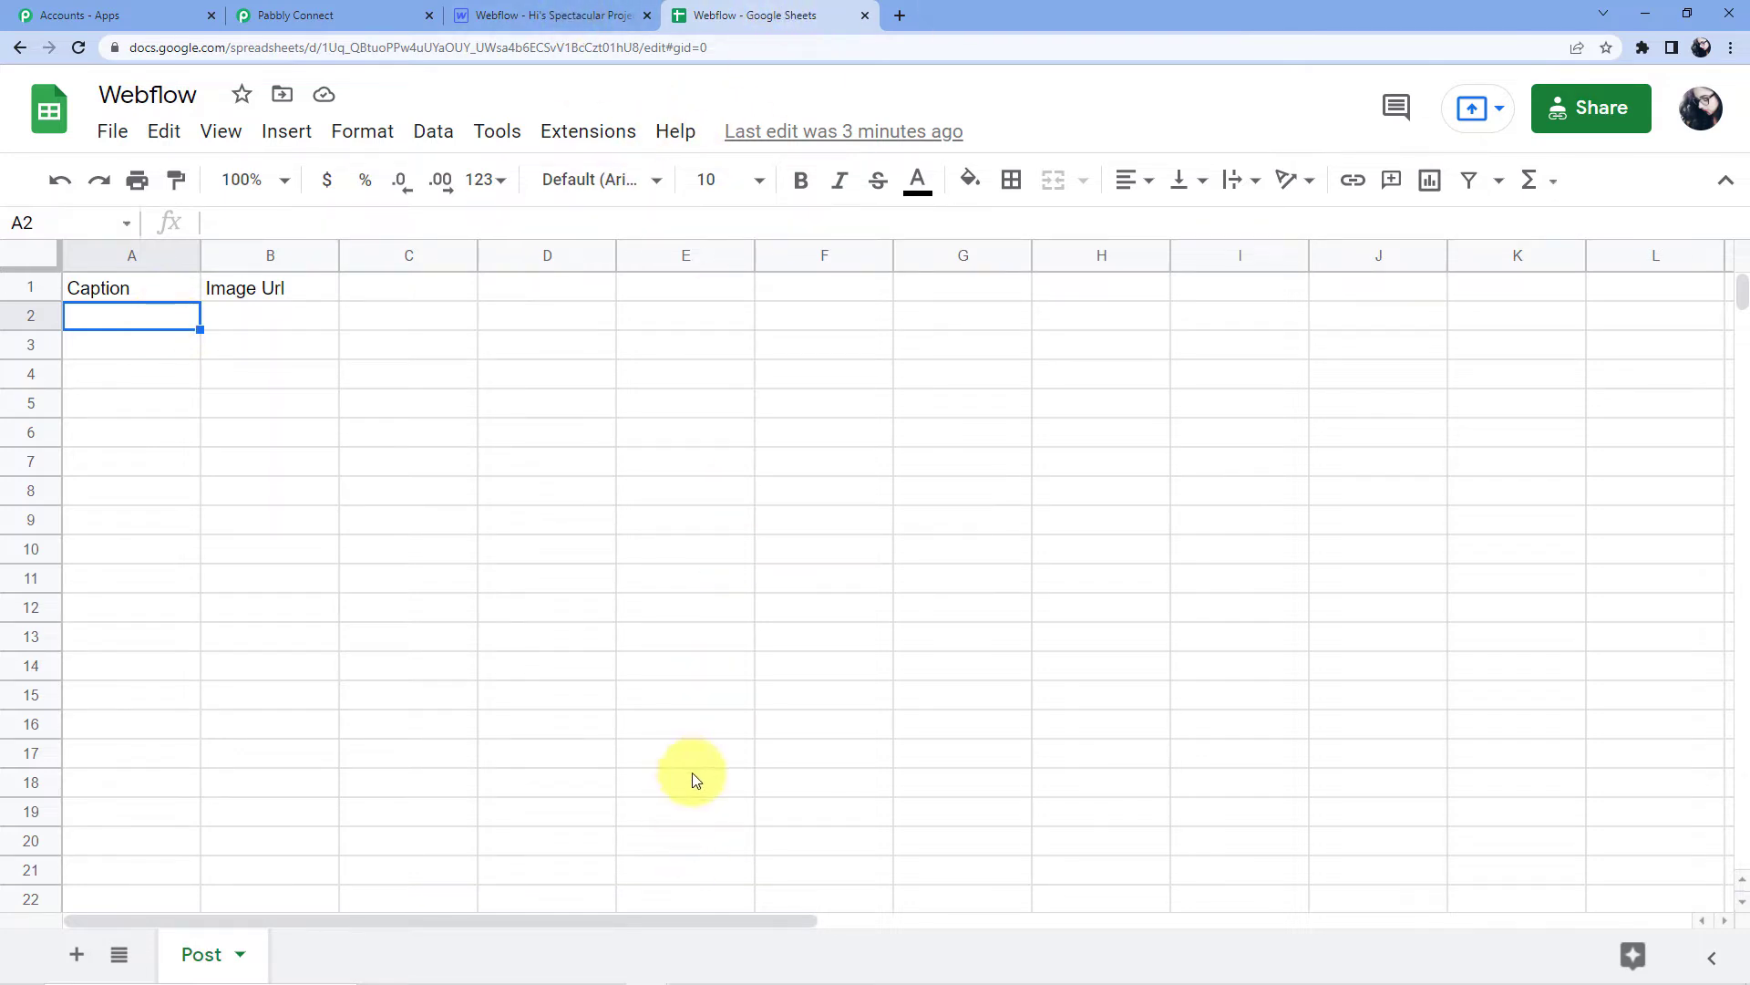
- Open the Pexels flower image from its link in a new browser tab and copy its URL
{"action": "left_click", "coordinate": [898, 16]}
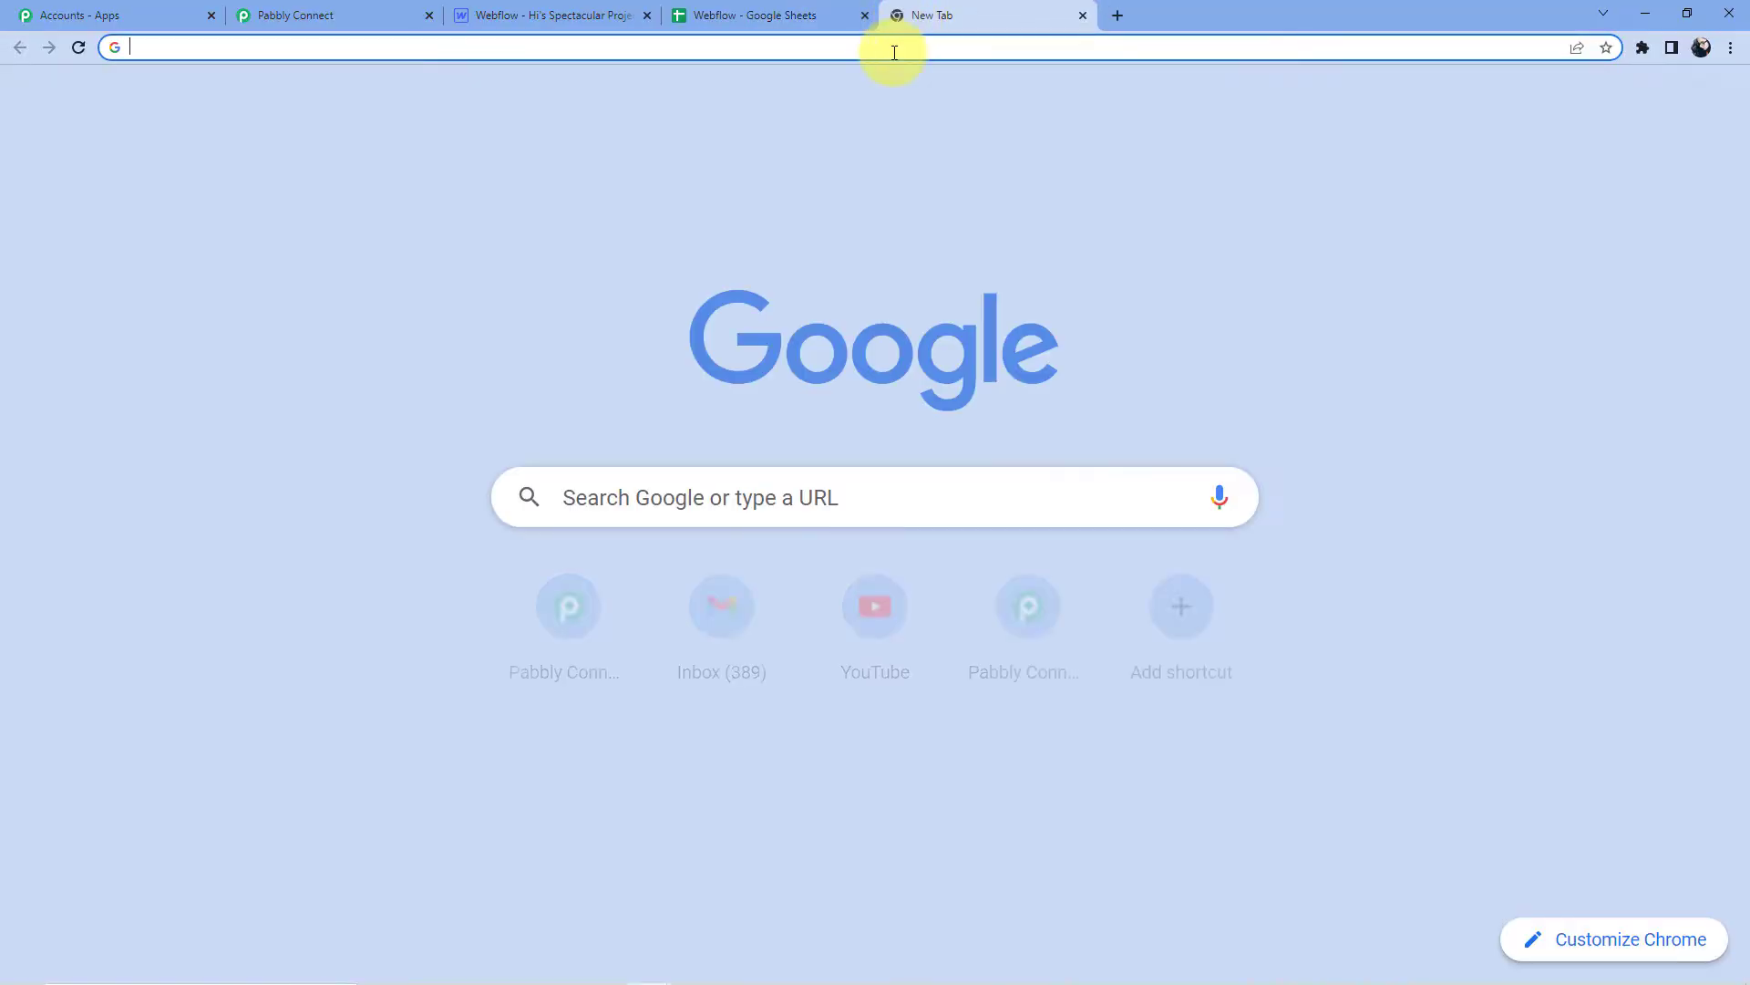
{"action": "left_click", "coordinate": [899, 47]}
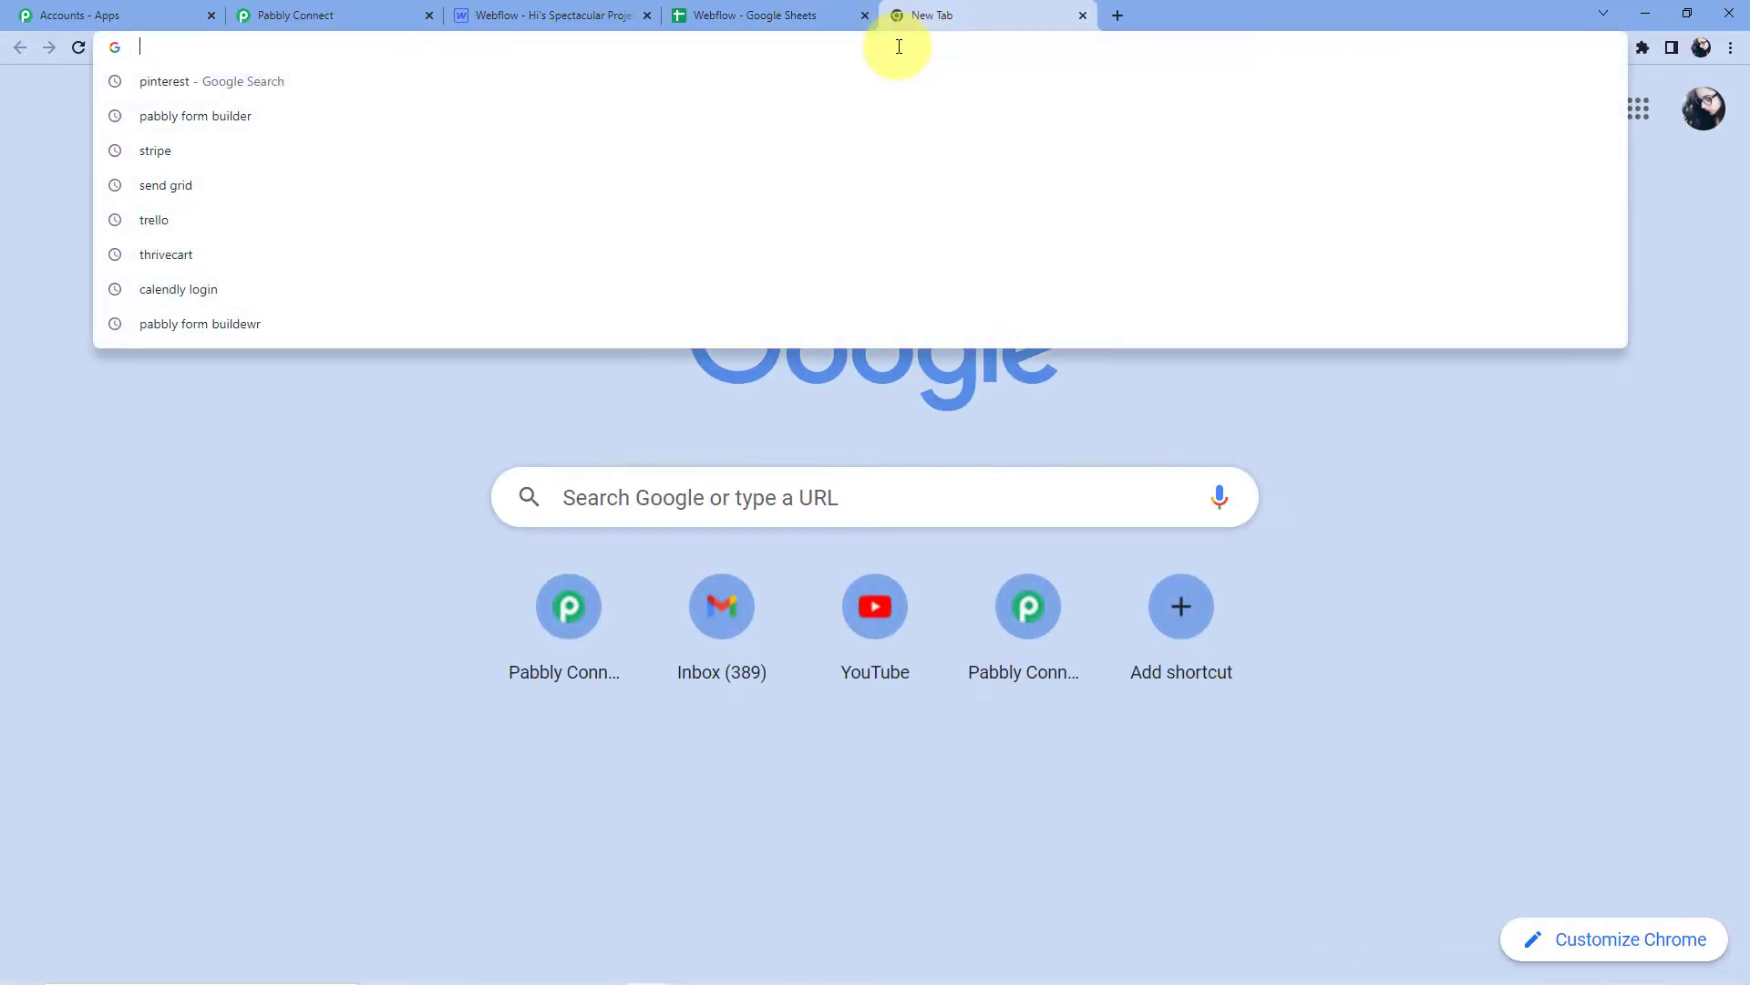
{"action": "key", "text": "ctrl+v"}
{"action": "key", "text": "Return"}
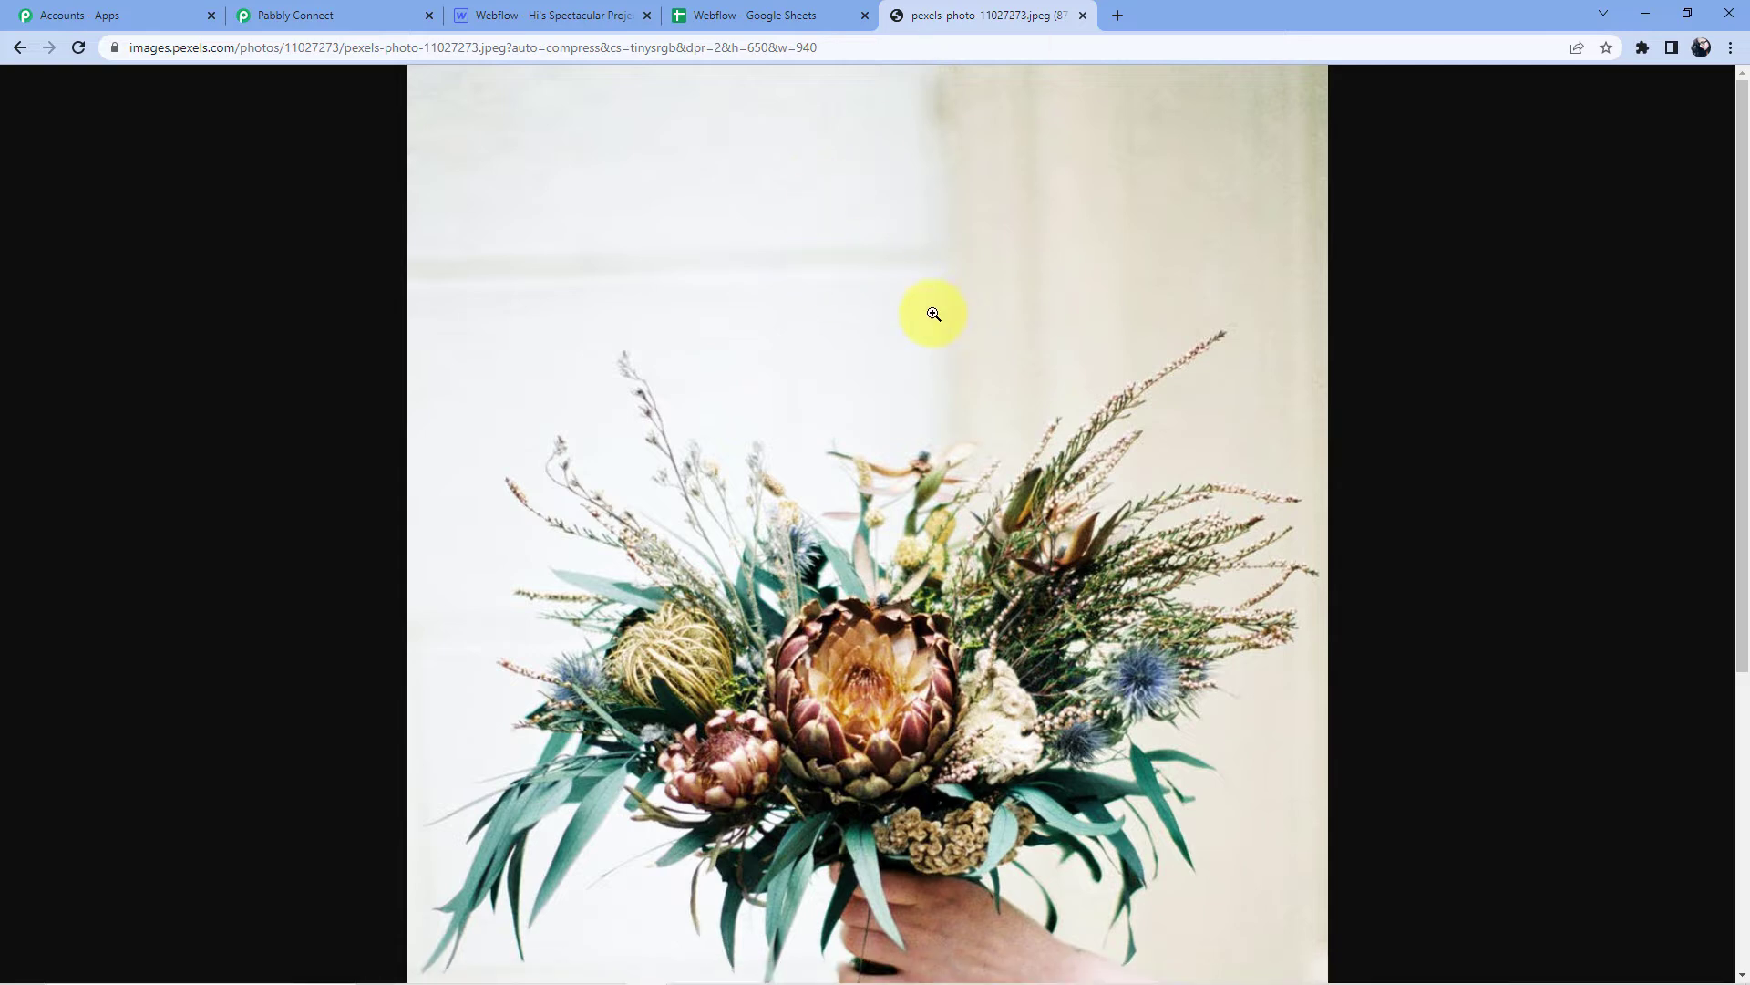
{"action": "right_click", "coordinate": [748, 44]}
{"action": "left_click", "coordinate": [793, 180]}
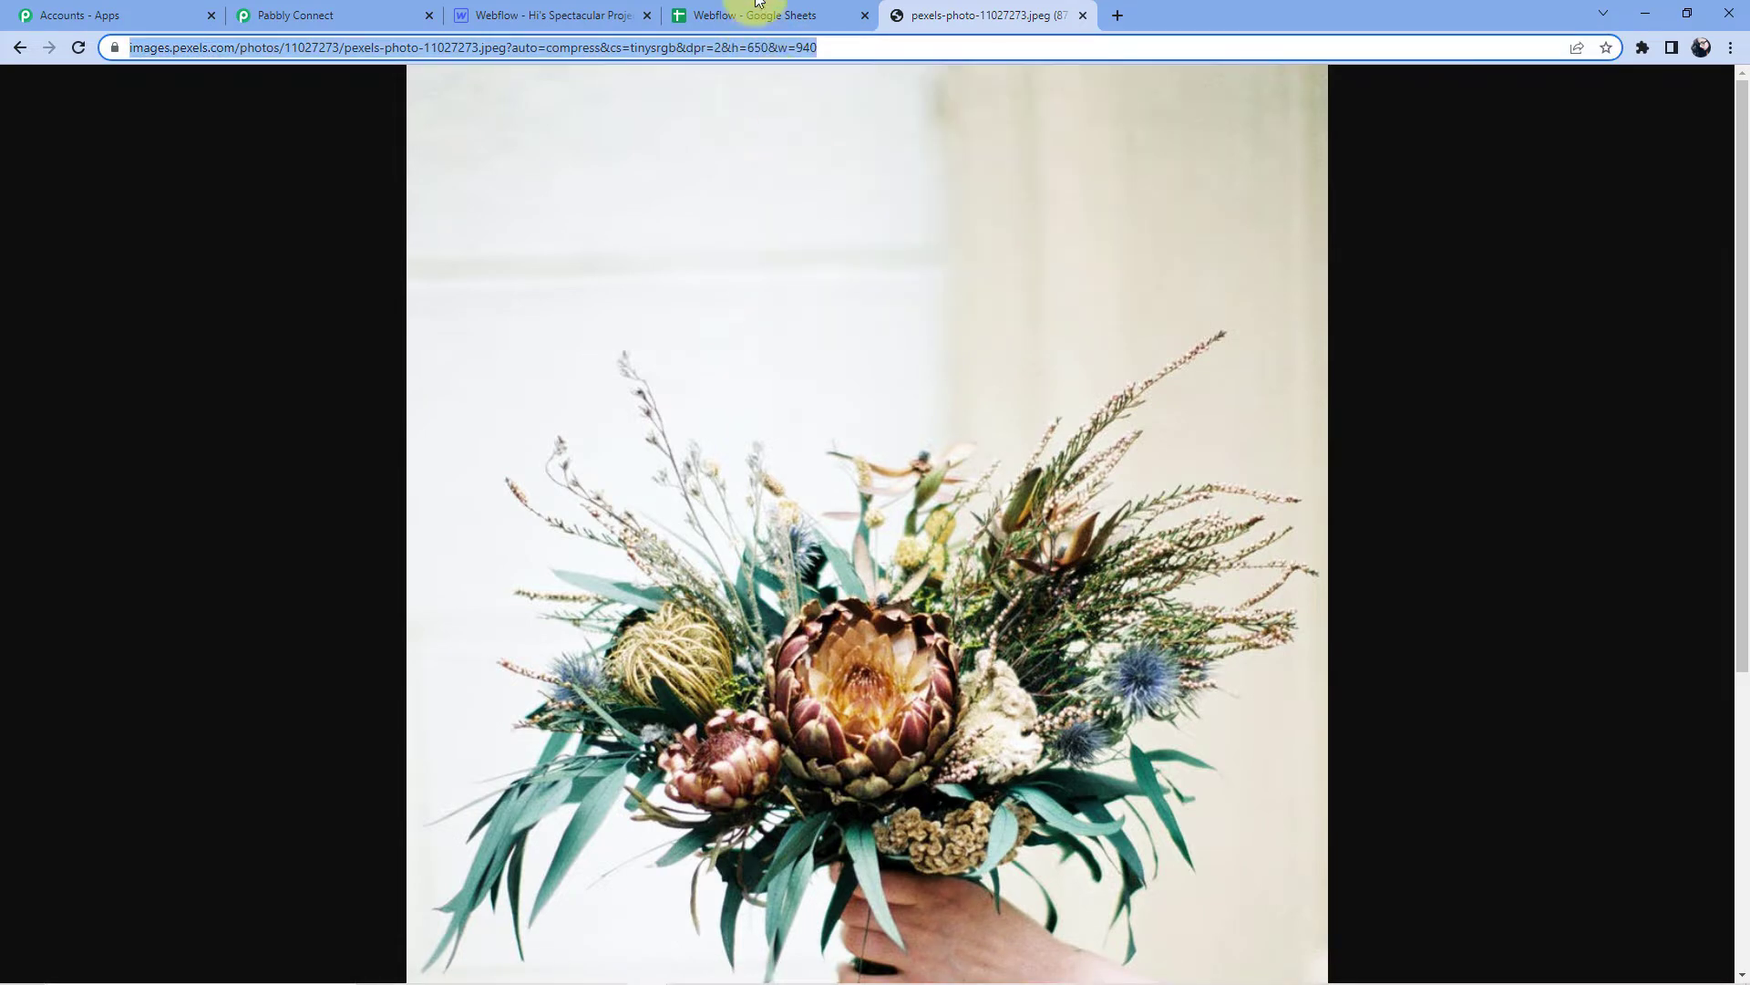
{"action": "left_click", "coordinate": [758, 36]}
{"action": "left_click", "coordinate": [979, 14]}
{"action": "left_click", "coordinate": [759, 34]}
{"action": "left_click", "coordinate": [957, 16]}
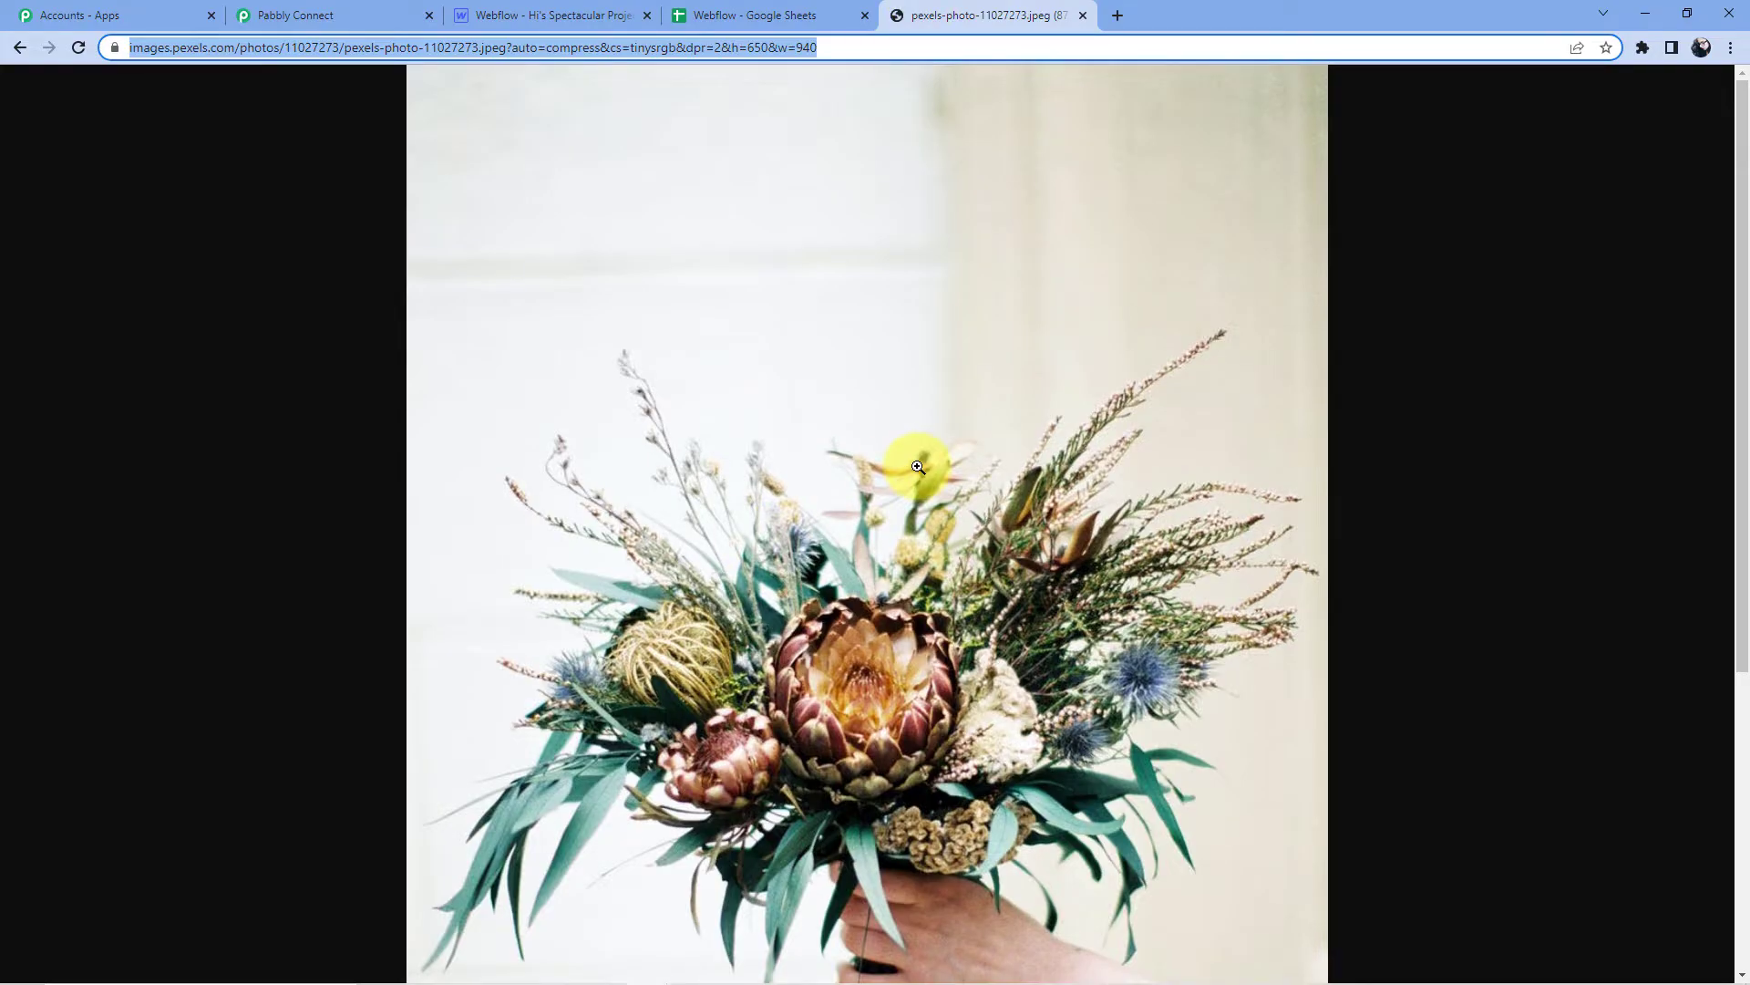
{"action": "left_click", "coordinate": [918, 467]}
- Fill row 2 of the Webflow spreadsheet with the caption "Beautiful Flowers" and the copied Pexels image URL
{"action": "left_click", "coordinate": [769, 14]}
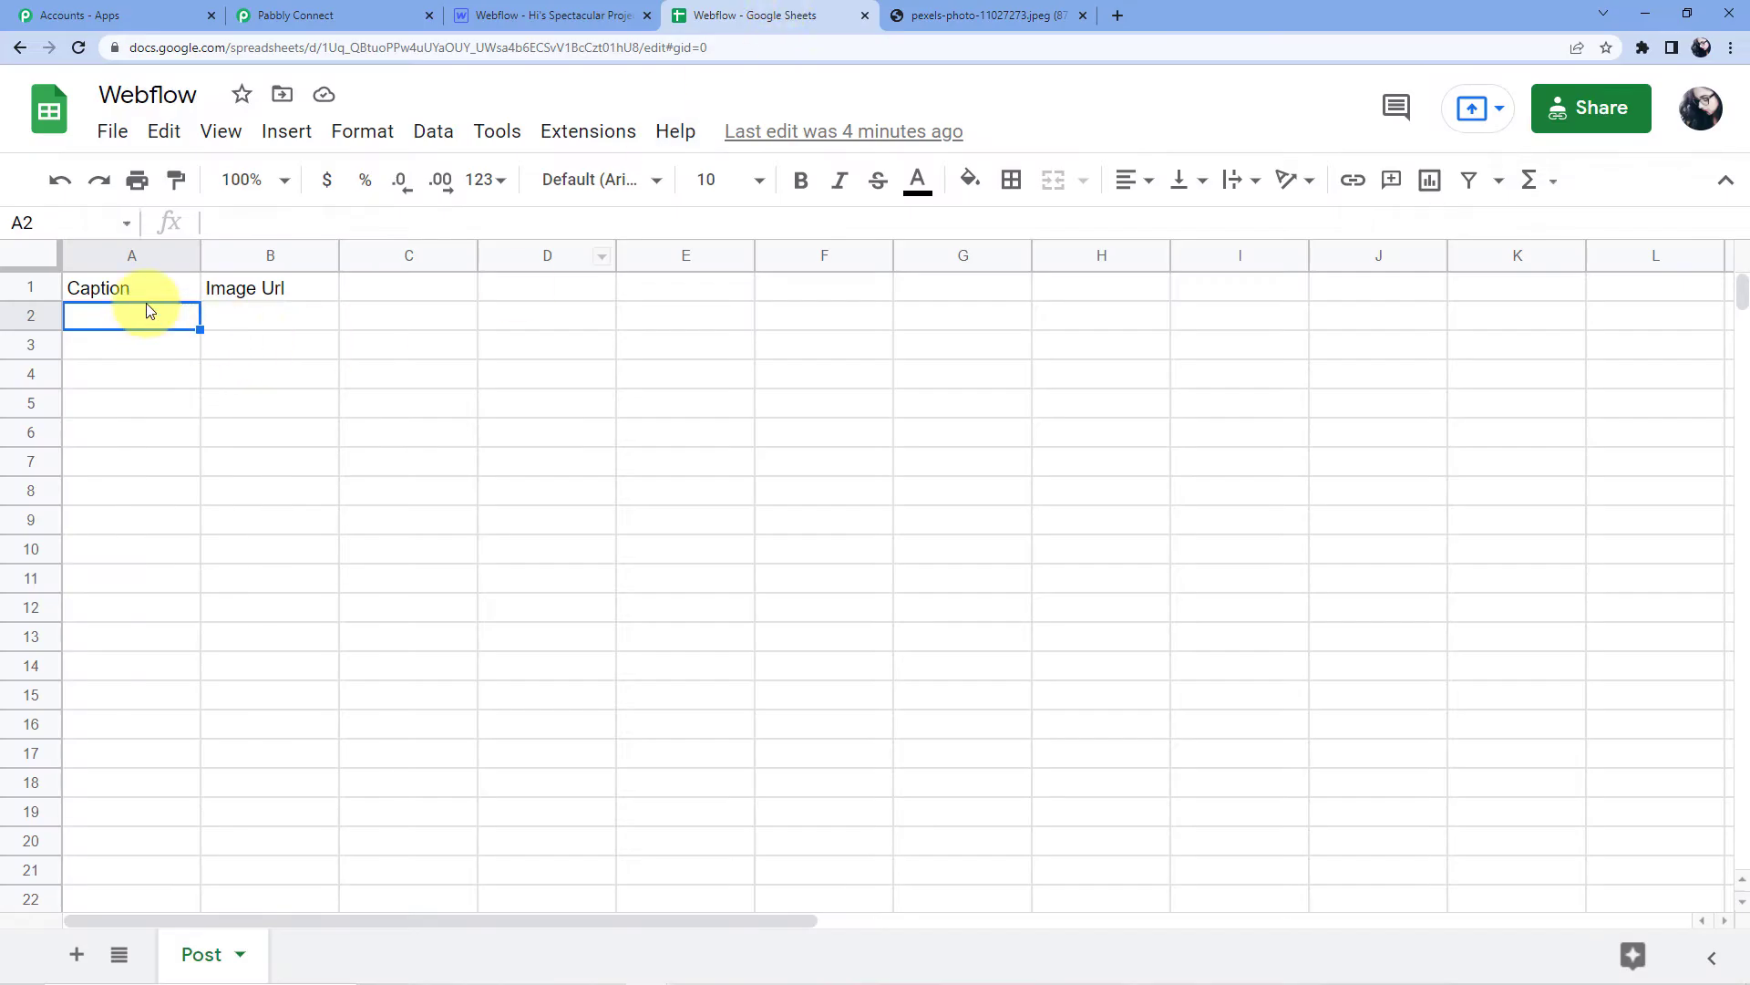
{"action": "type", "text": "Bea"}
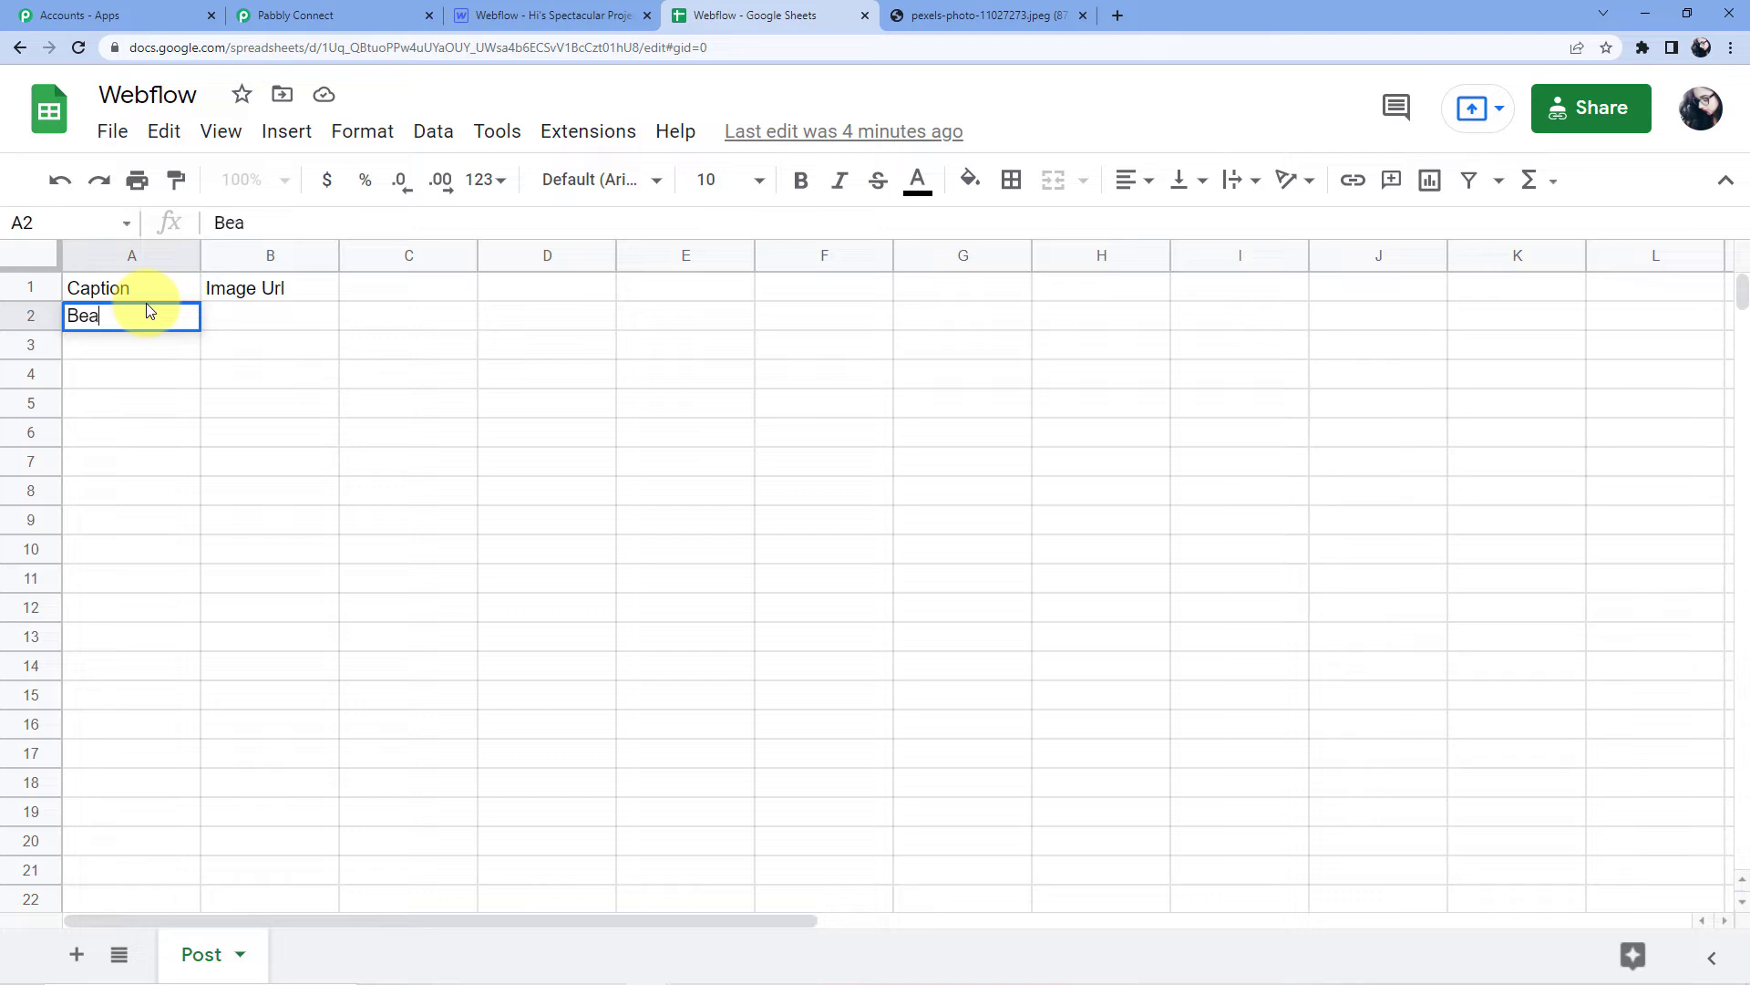
{"action": "type", "text": "utiful Flowers"}
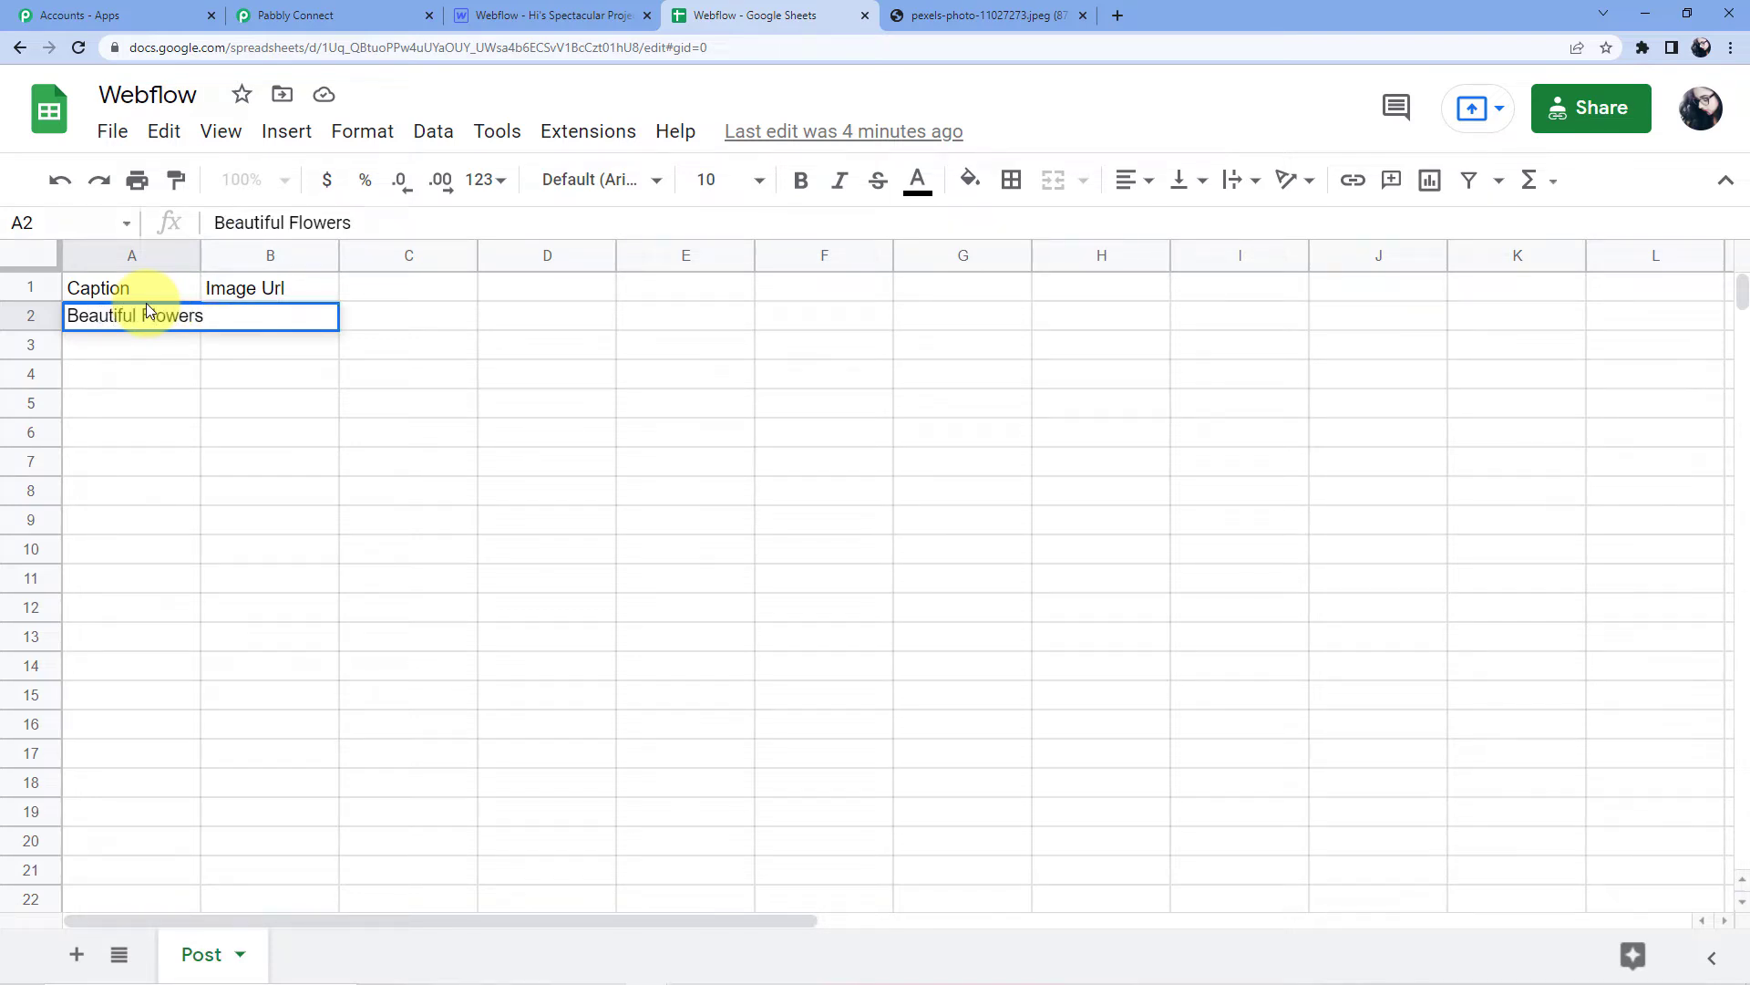
{"action": "left_click", "coordinate": [402, 284]}
{"action": "left_click", "coordinate": [295, 315]}
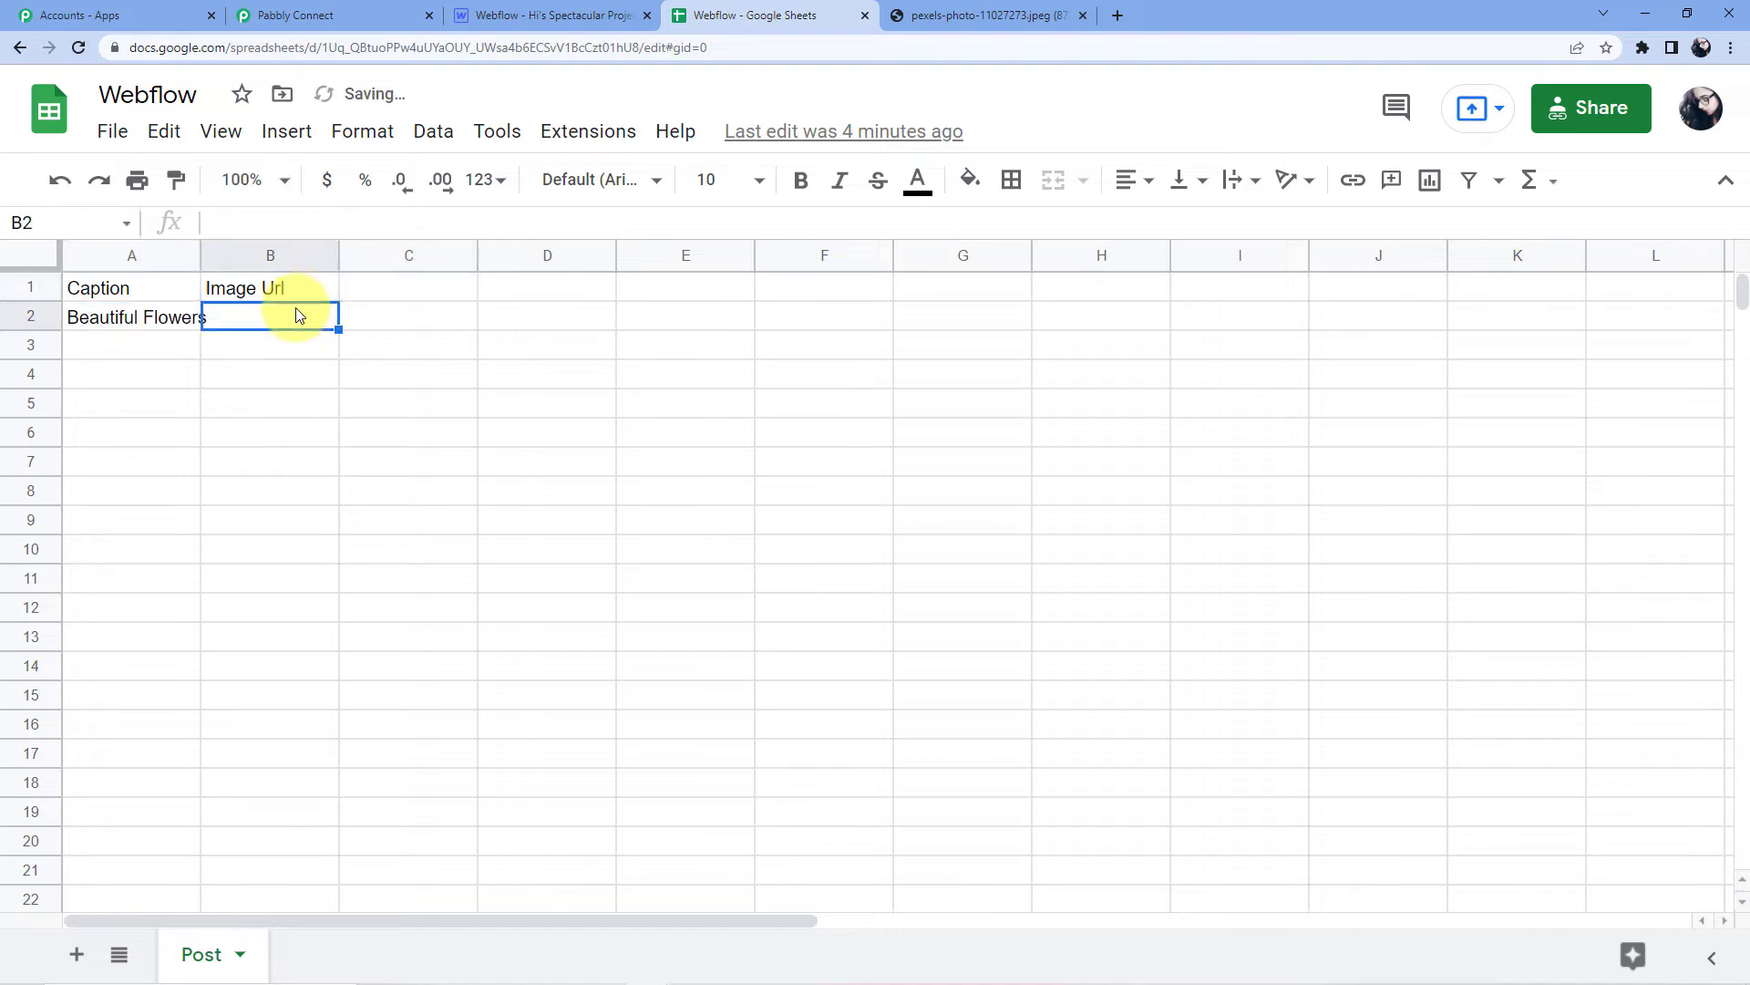
{"action": "key", "text": "ctrl+v"}
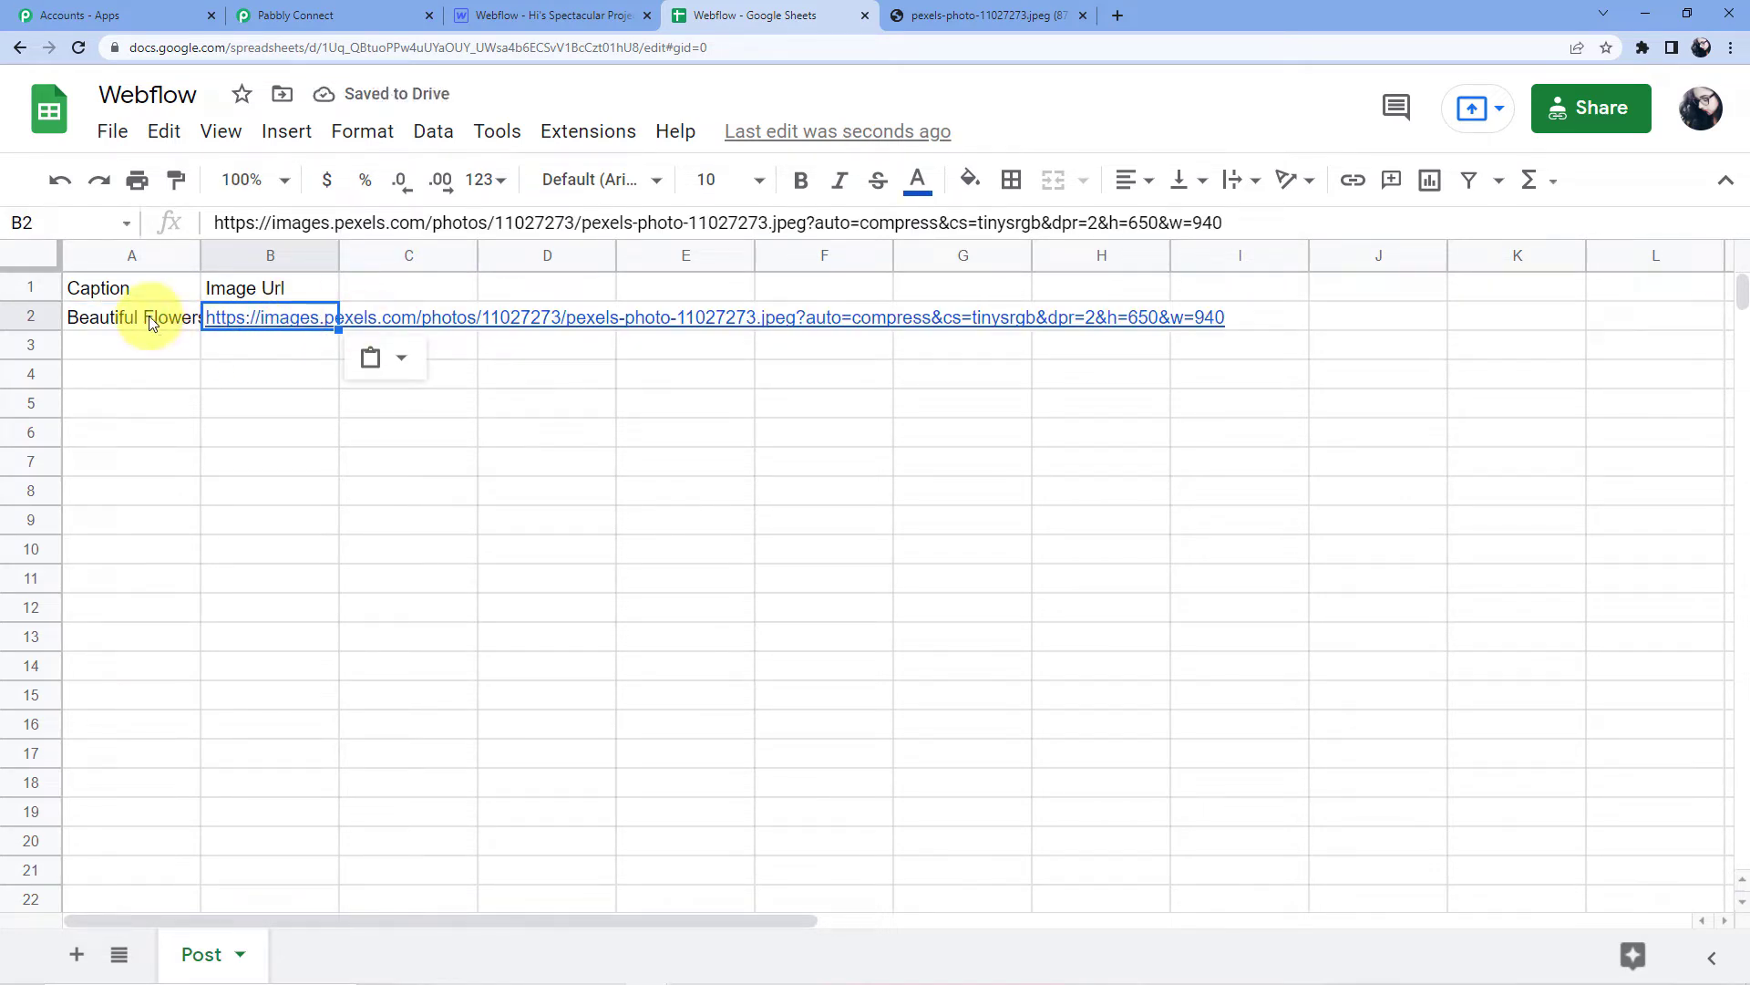
- Send test data from the initial setup of the Pabbly Connect Webhooks add-on
{"action": "left_click", "coordinate": [588, 131]}
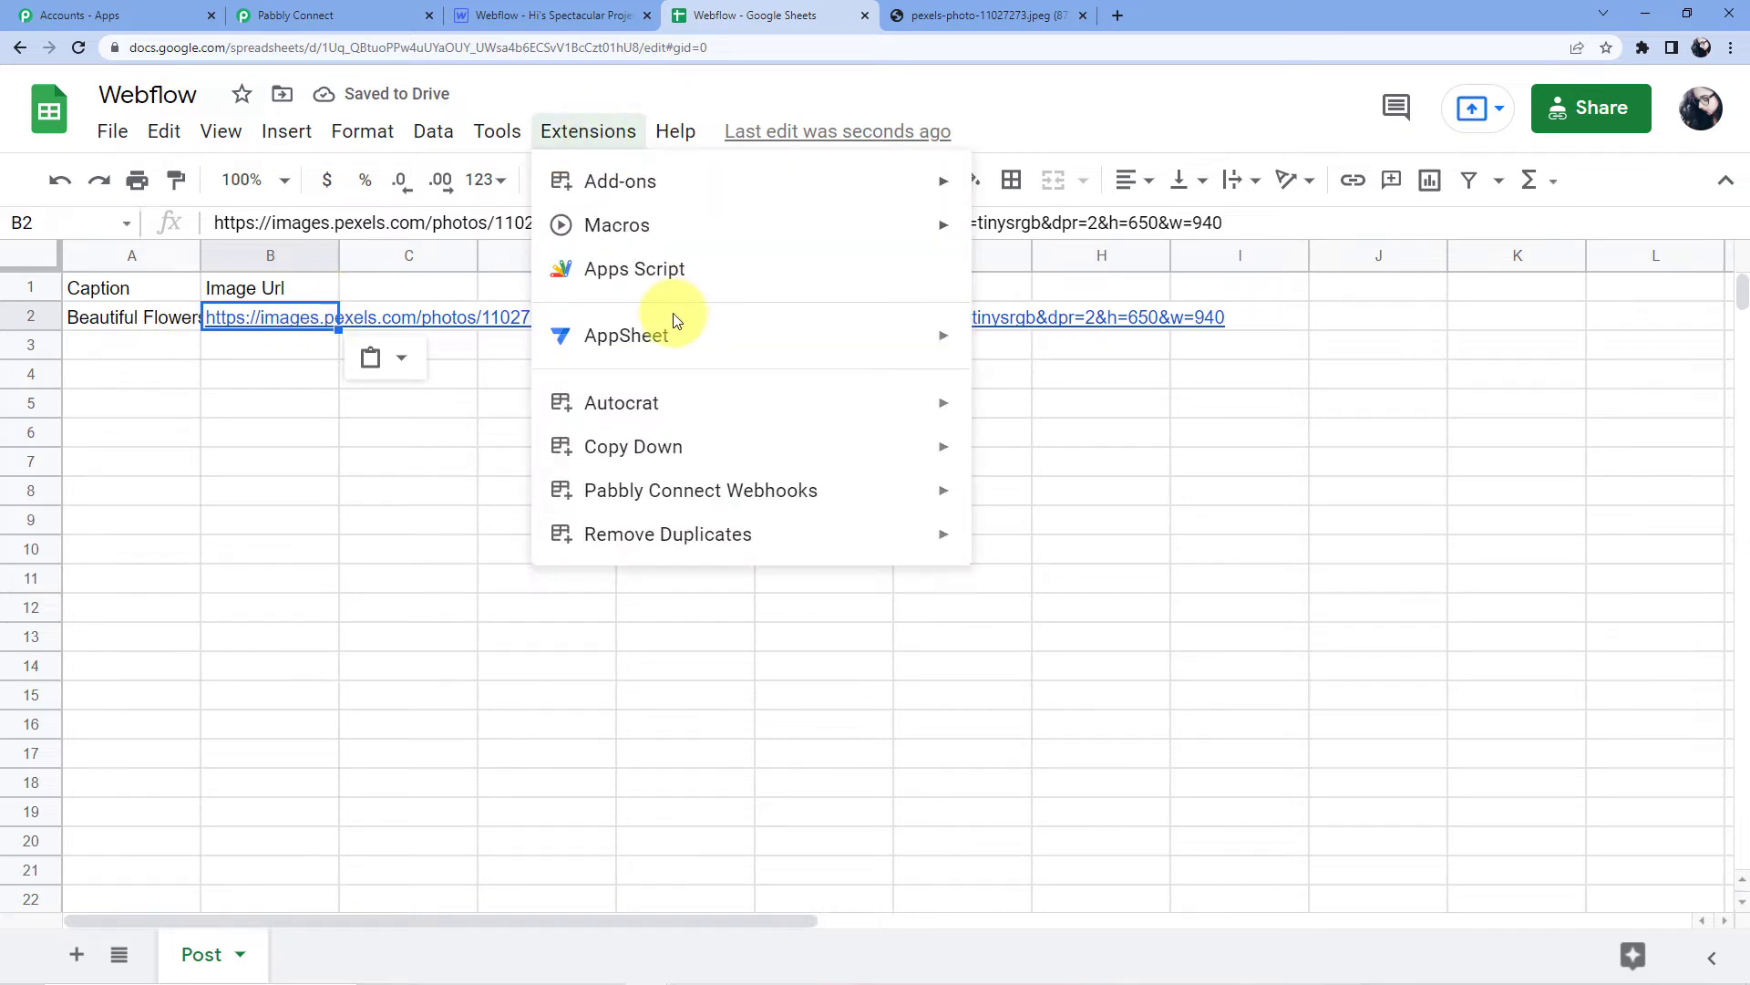
{"action": "mouse_move", "coordinate": [793, 490]}
{"action": "left_click", "coordinate": [1026, 499]}
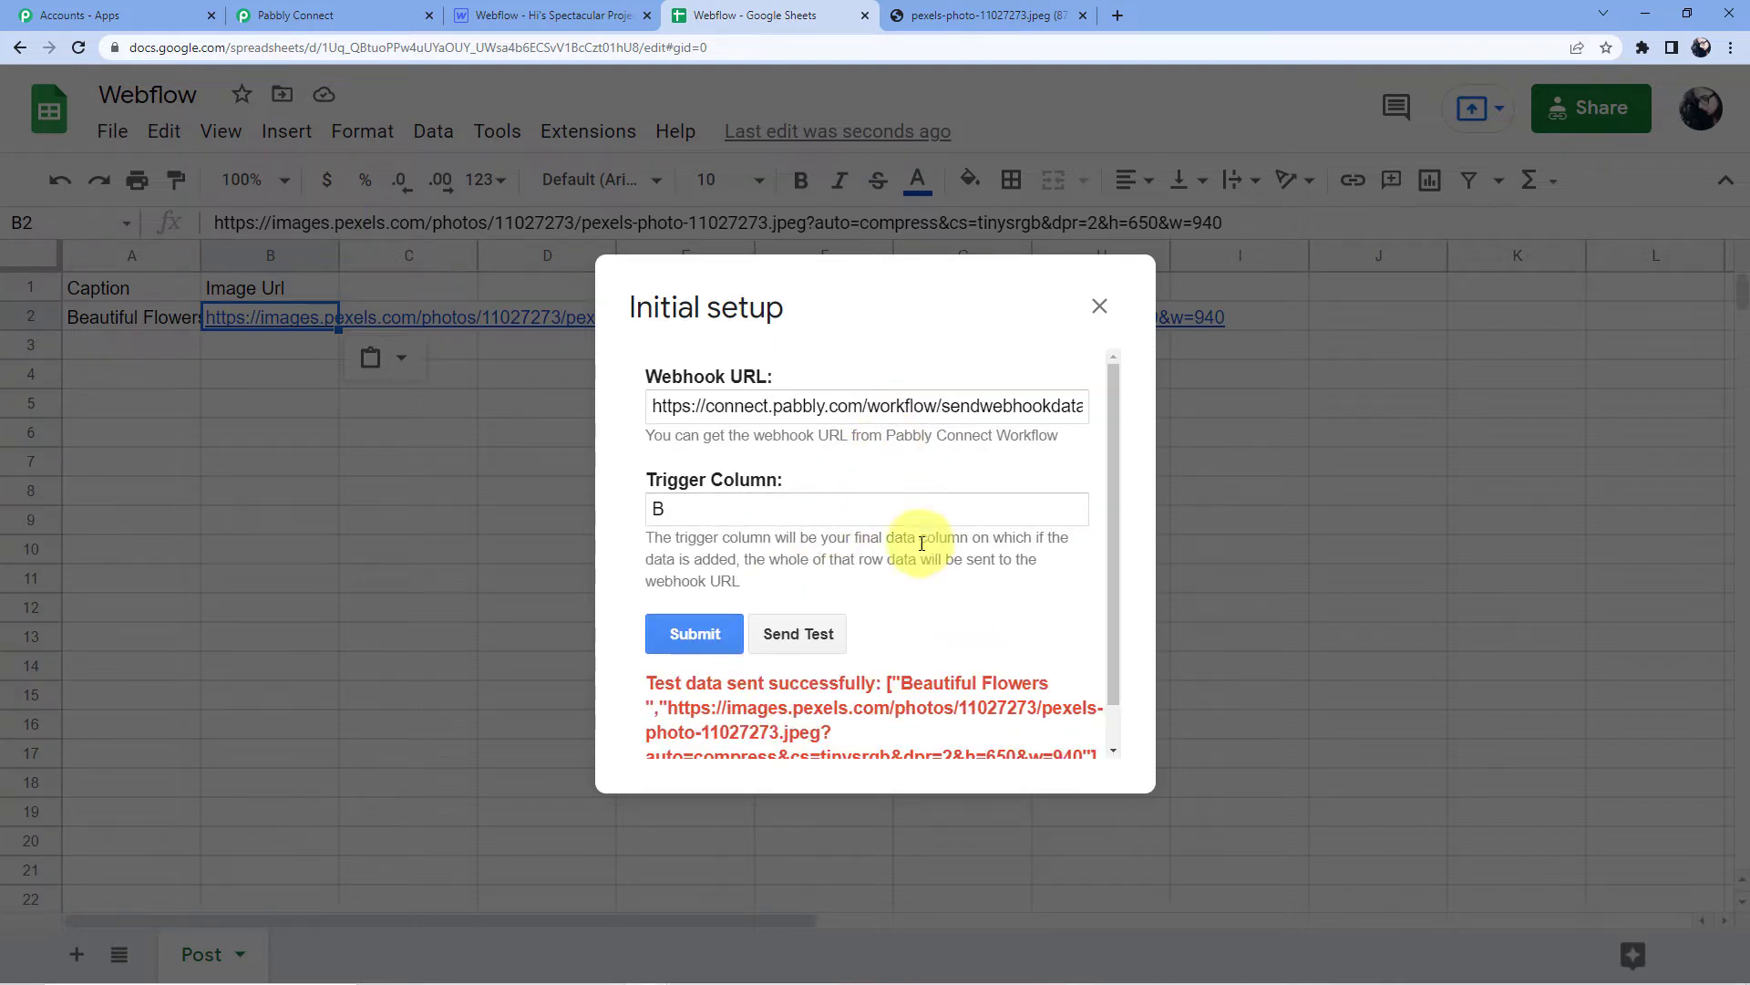
{"action": "scroll", "coordinate": [666, 657], "scroll_direction": "down", "scroll_amount": 1}
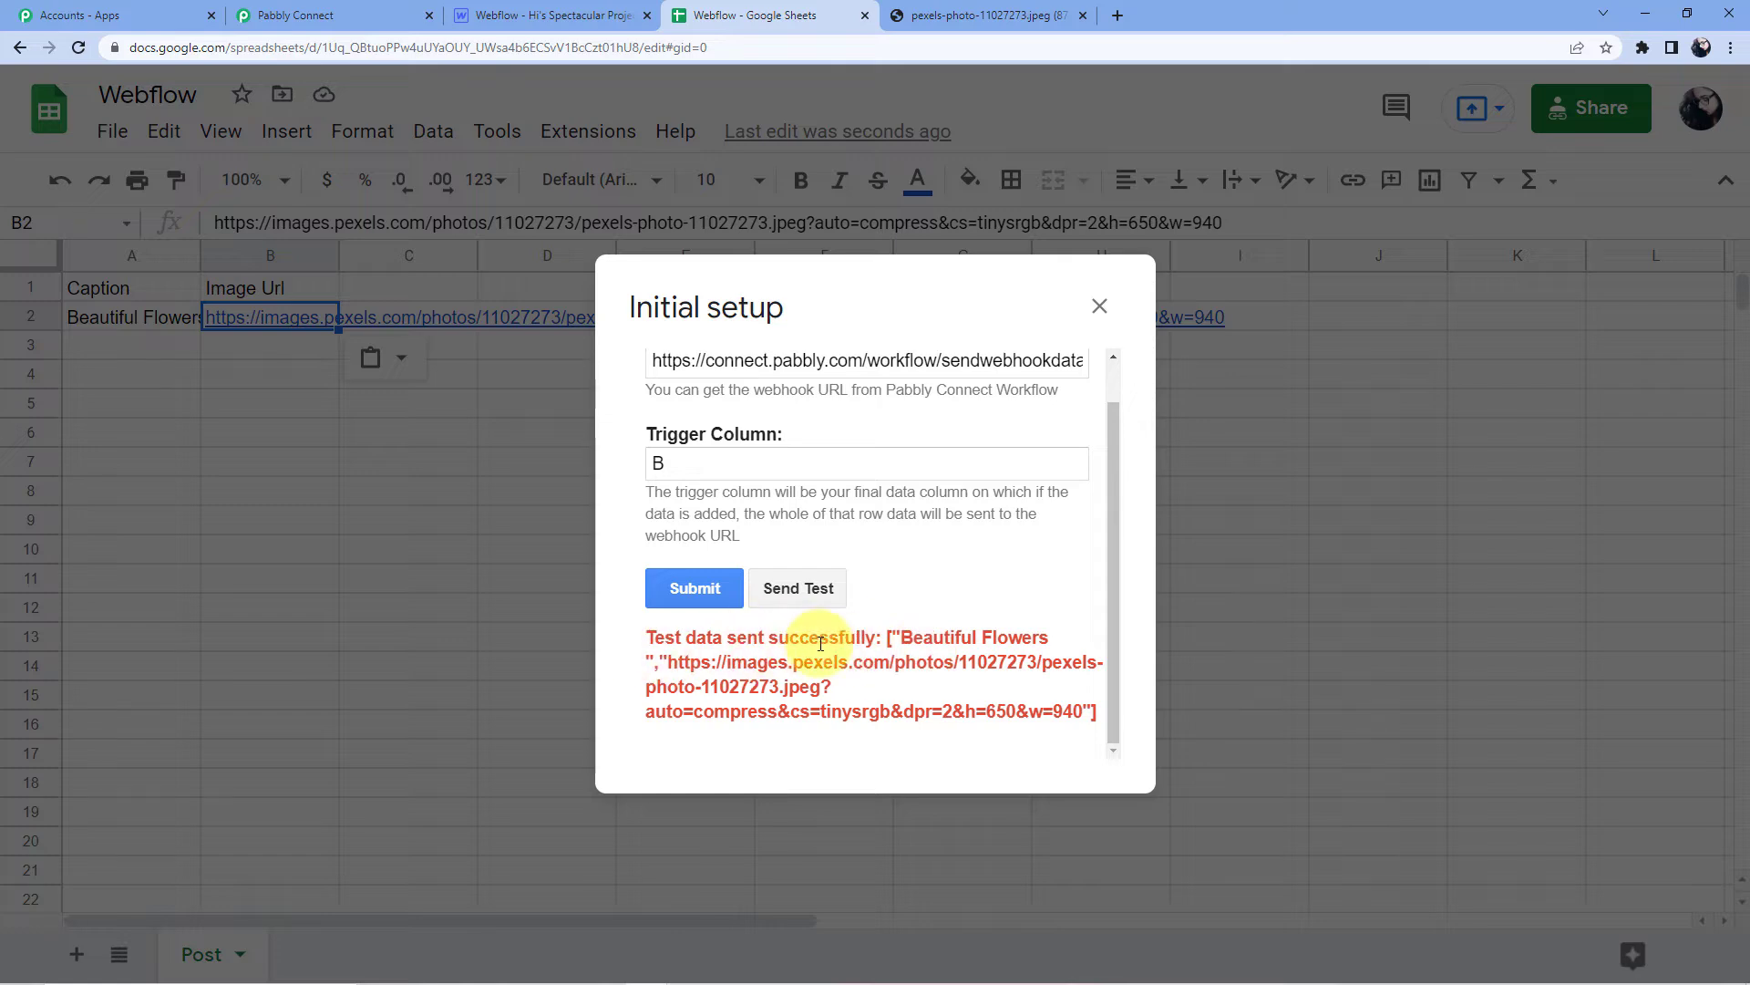
- Switch to the Pabbly Connect workflow and examine the received webhook response, enlarging the Caption and Image Url values
{"action": "left_click", "coordinate": [543, 15]}
{"action": "left_click", "coordinate": [330, 6]}
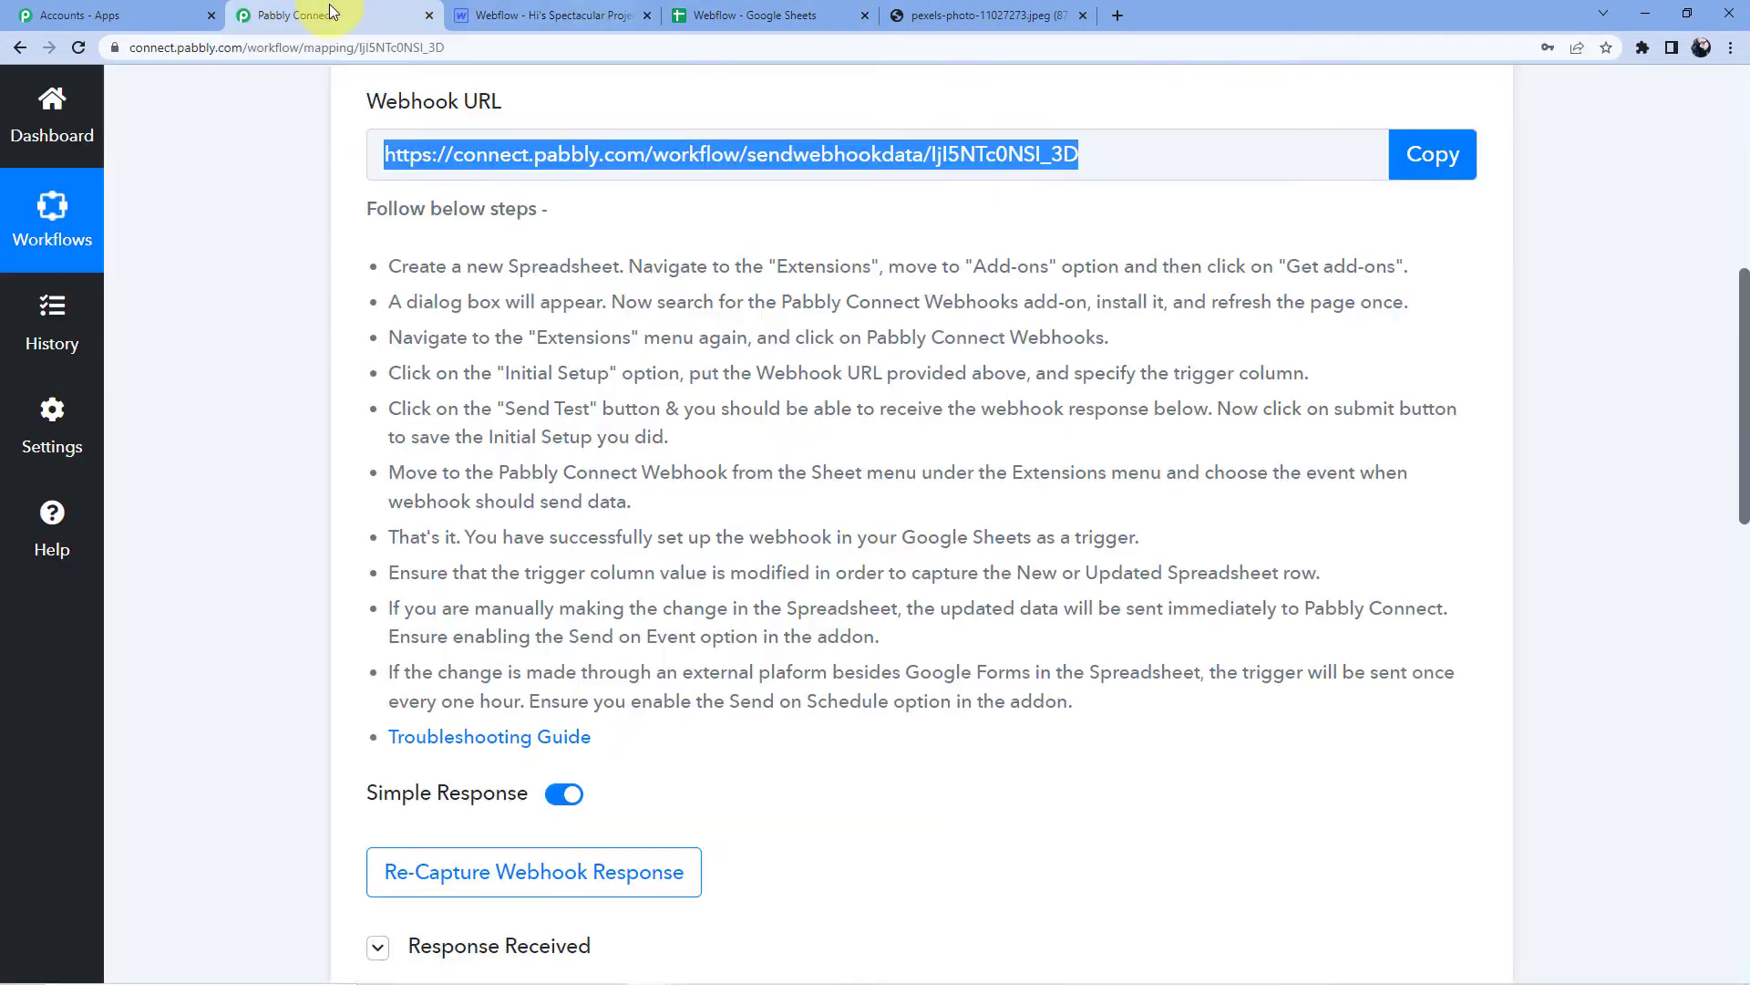
{"action": "scroll", "coordinate": [620, 283], "scroll_direction": "down", "scroll_amount": 5}
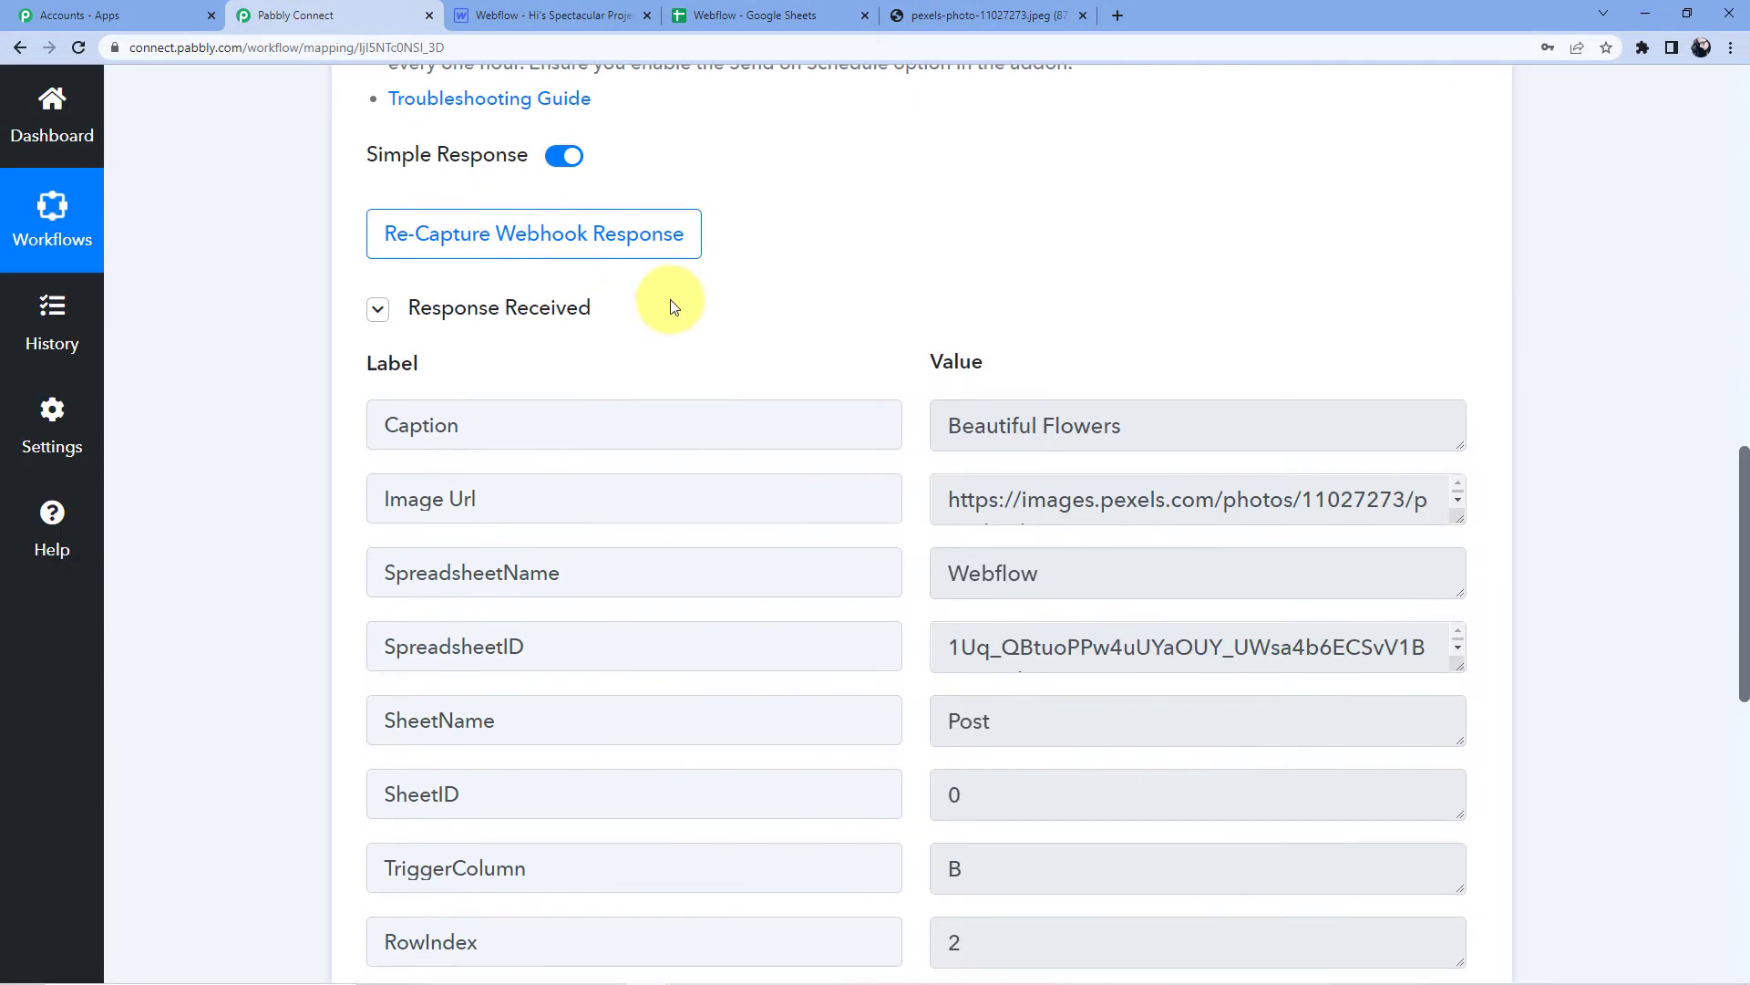
{"action": "left_click", "coordinate": [1464, 451]}
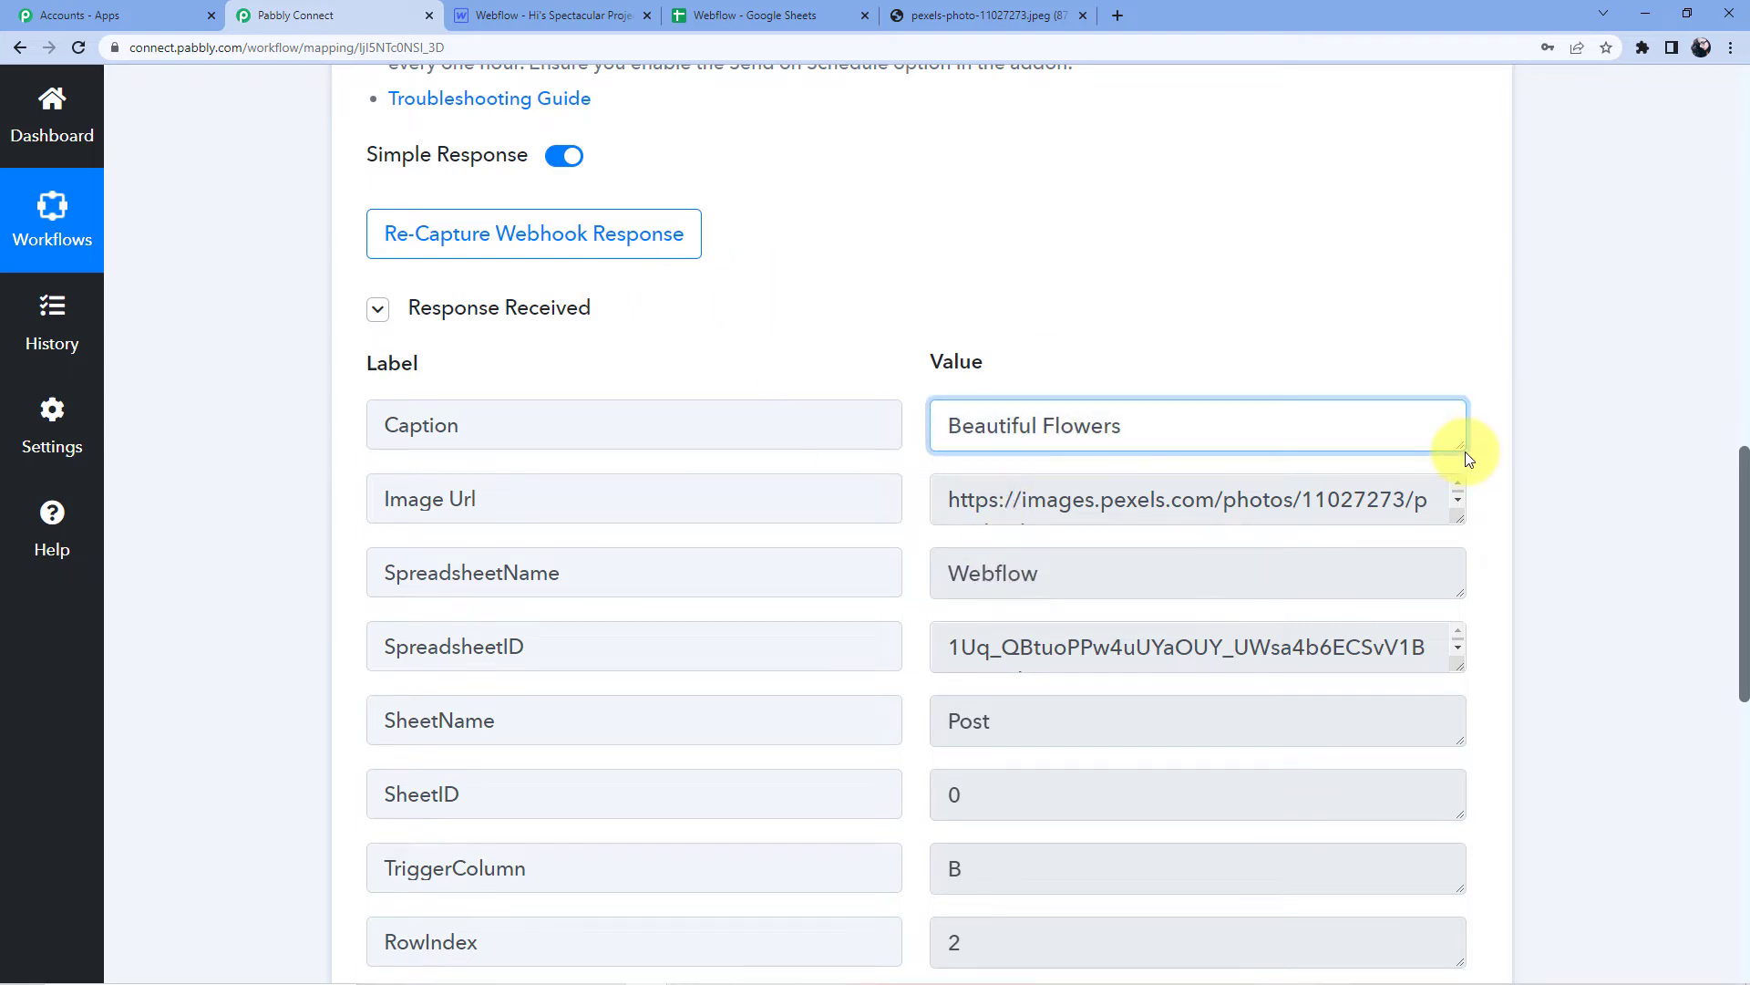
{"action": "left_click_drag", "start_coordinate": [1457, 444], "coordinate": [1456, 478]}
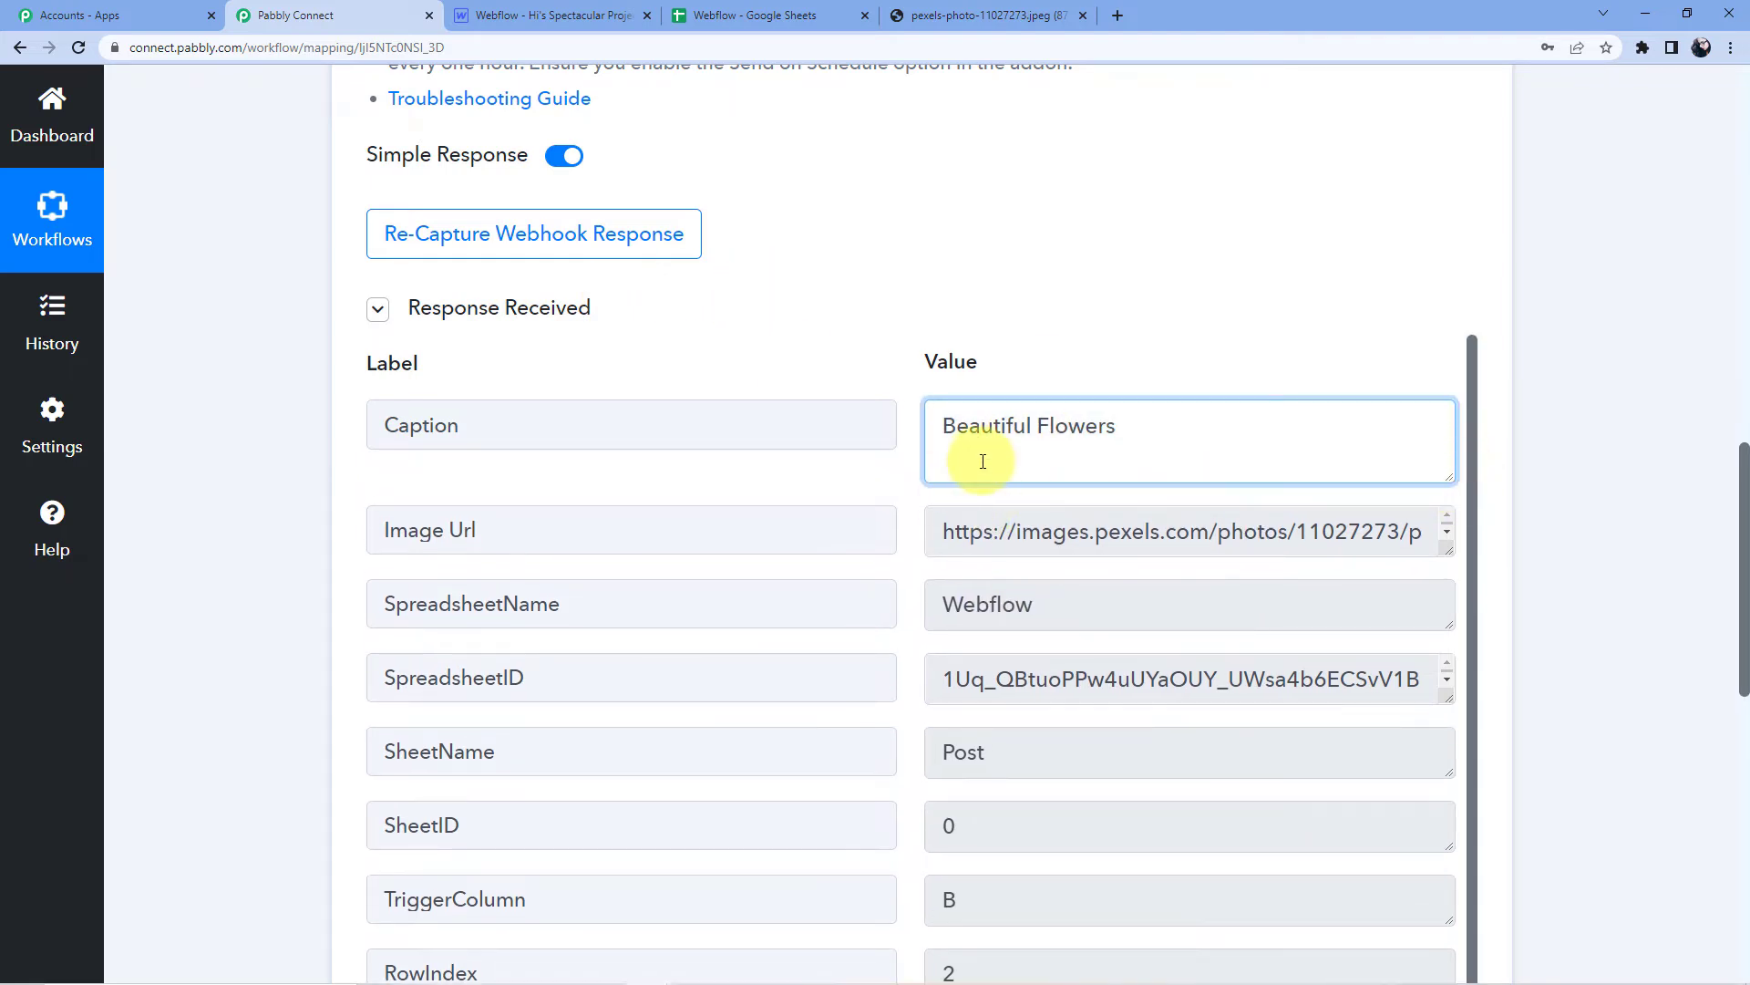
{"action": "scroll", "coordinate": [1205, 499], "scroll_direction": "down", "scroll_amount": 1}
{"action": "left_click_drag", "start_coordinate": [1450, 549], "coordinate": [1451, 664]}
{"action": "scroll", "coordinate": [898, 285], "scroll_direction": "down", "scroll_amount": 15}
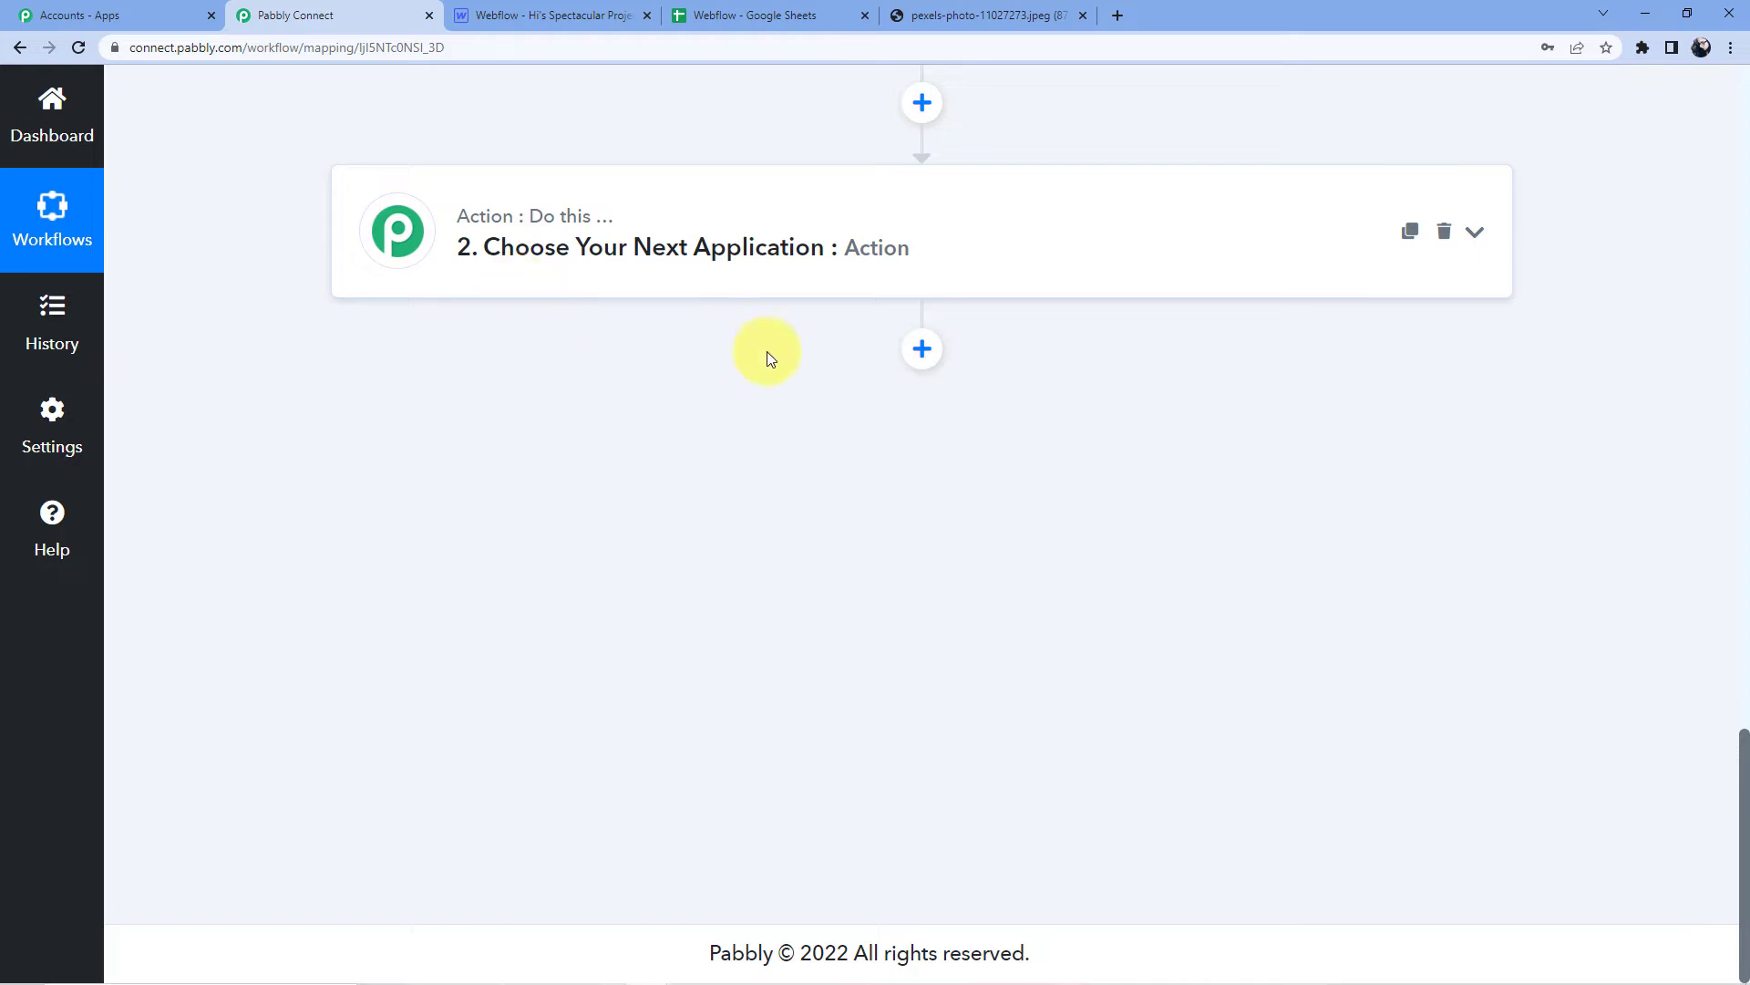
- Search for Webflow in the workflow's second step and choose it as the action app
{"action": "left_click", "coordinate": [665, 245]}
{"action": "left_click", "coordinate": [542, 383]}
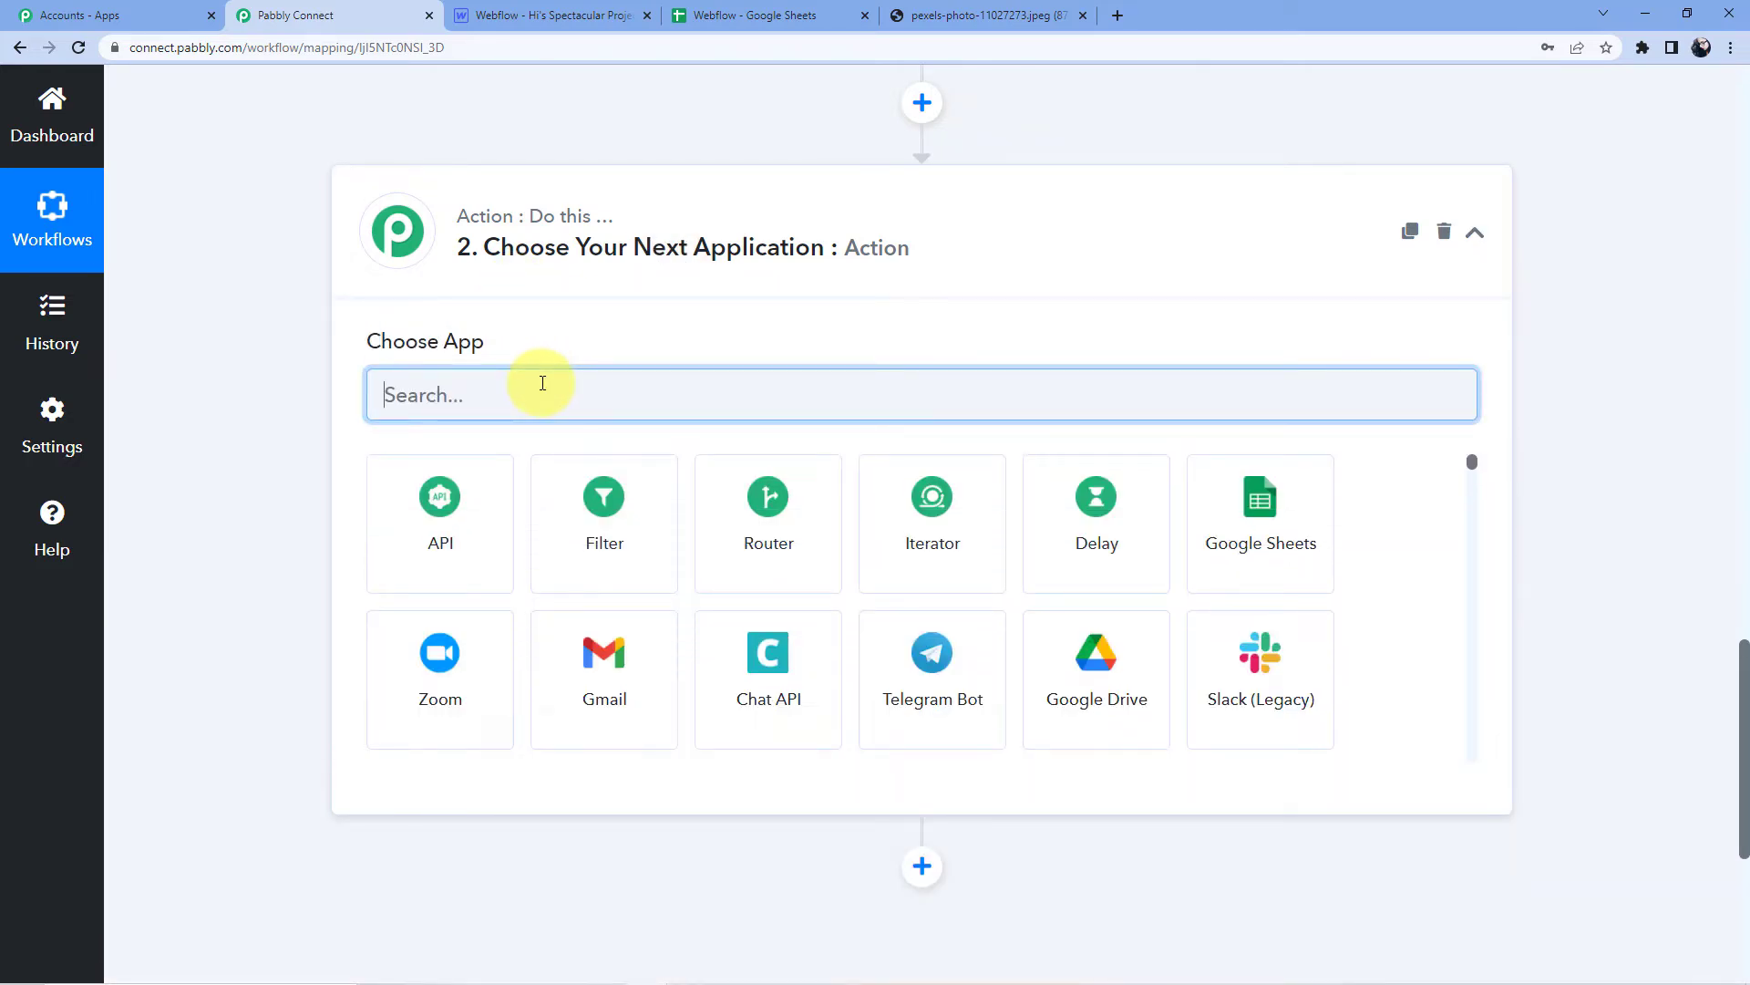
{"action": "type", "text": "Went"}
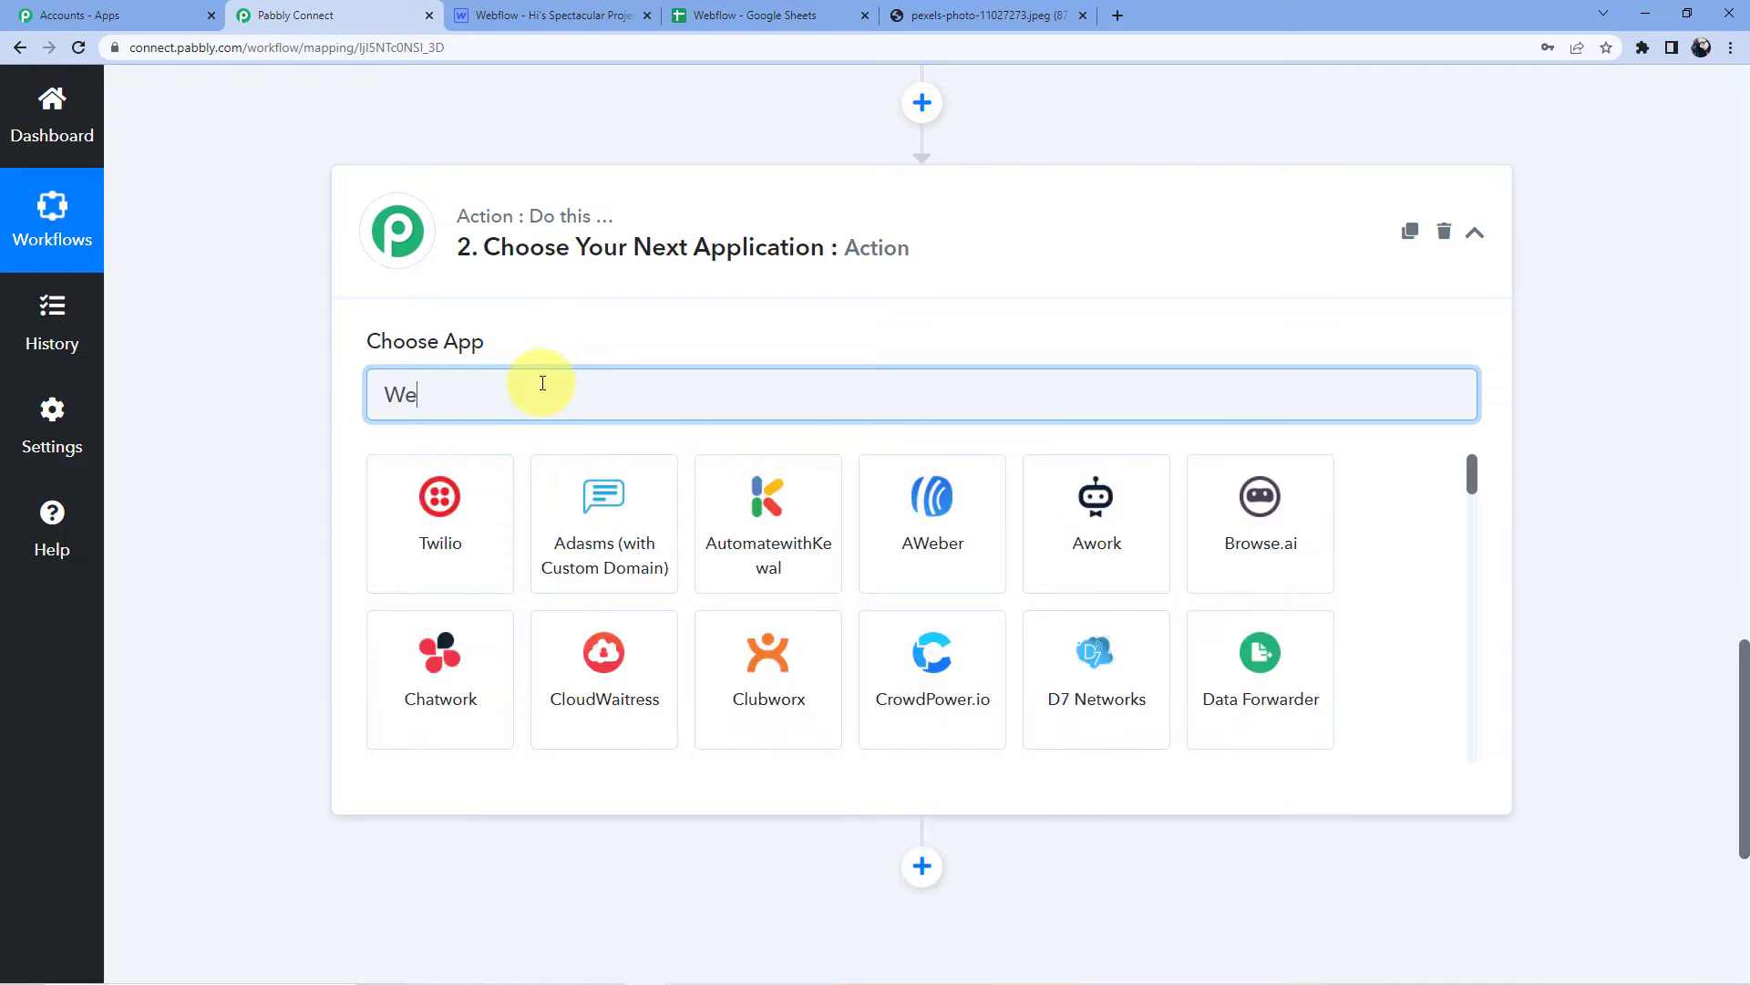
{"action": "key", "text": "BackSpace"}
{"action": "key", "text": "BackSpace"}
{"action": "type", "text": "bglo"}
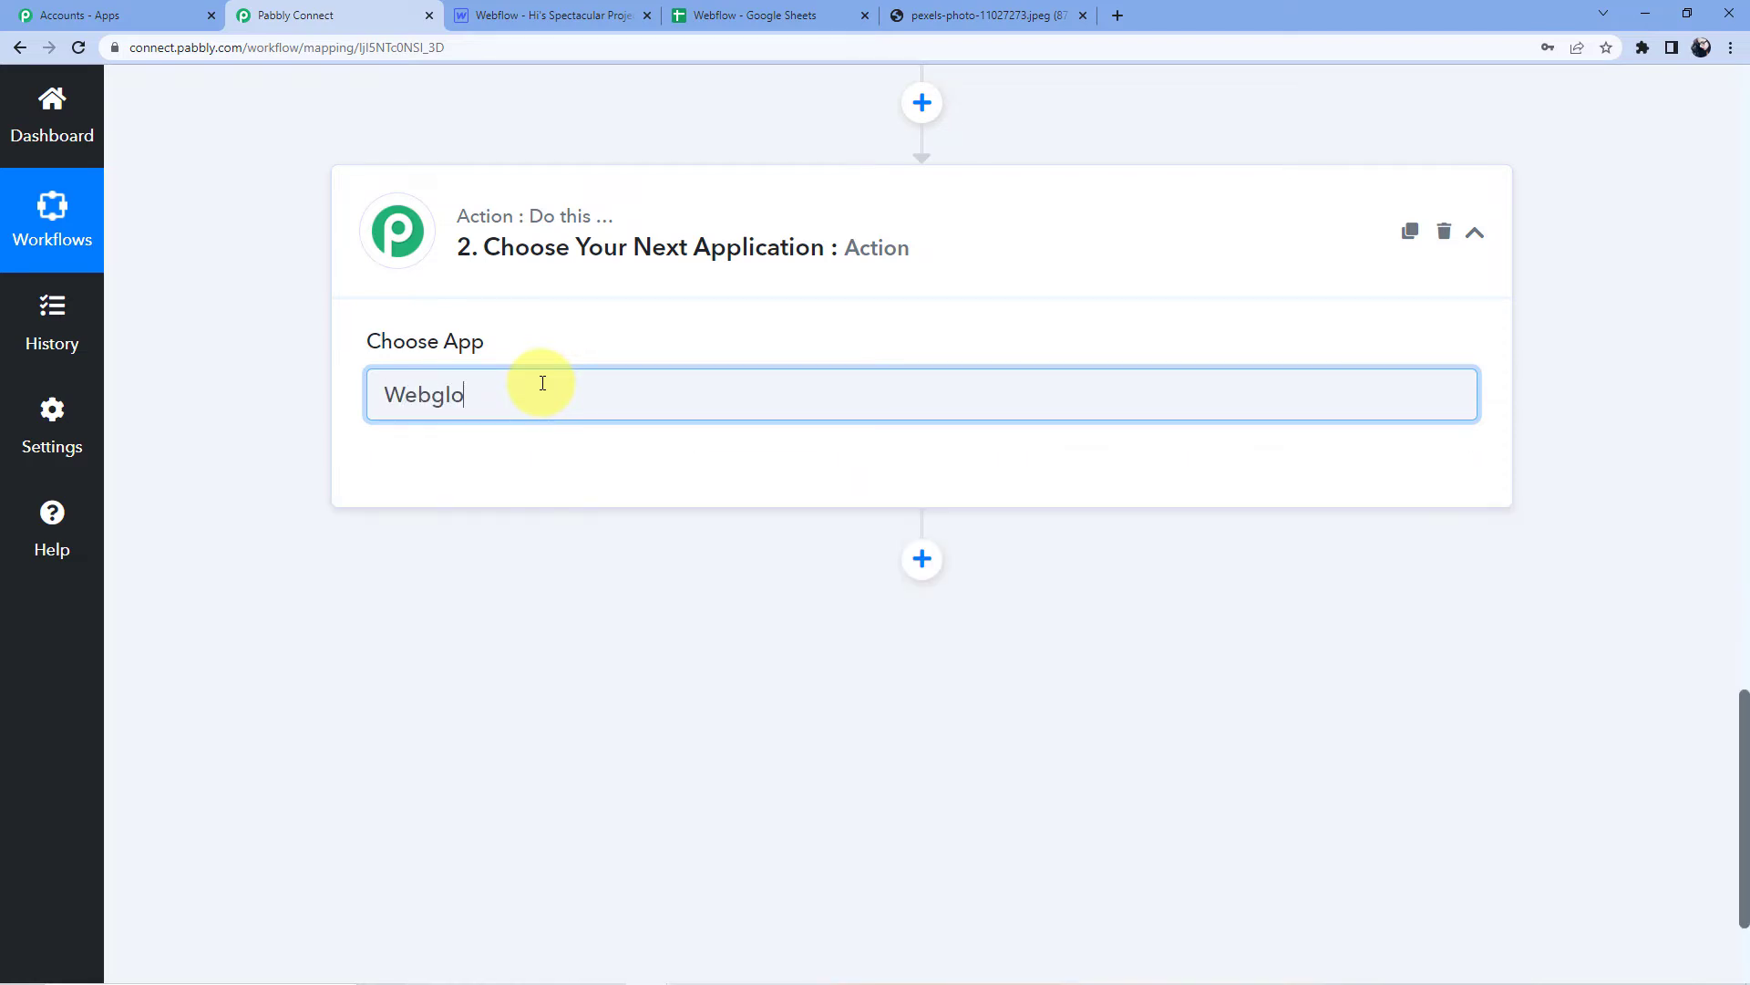
{"action": "key", "text": "BackSpace"}
{"action": "key", "text": "BackSpace"}
{"action": "key", "text": "BackSpace"}
{"action": "type", "text": "f"}
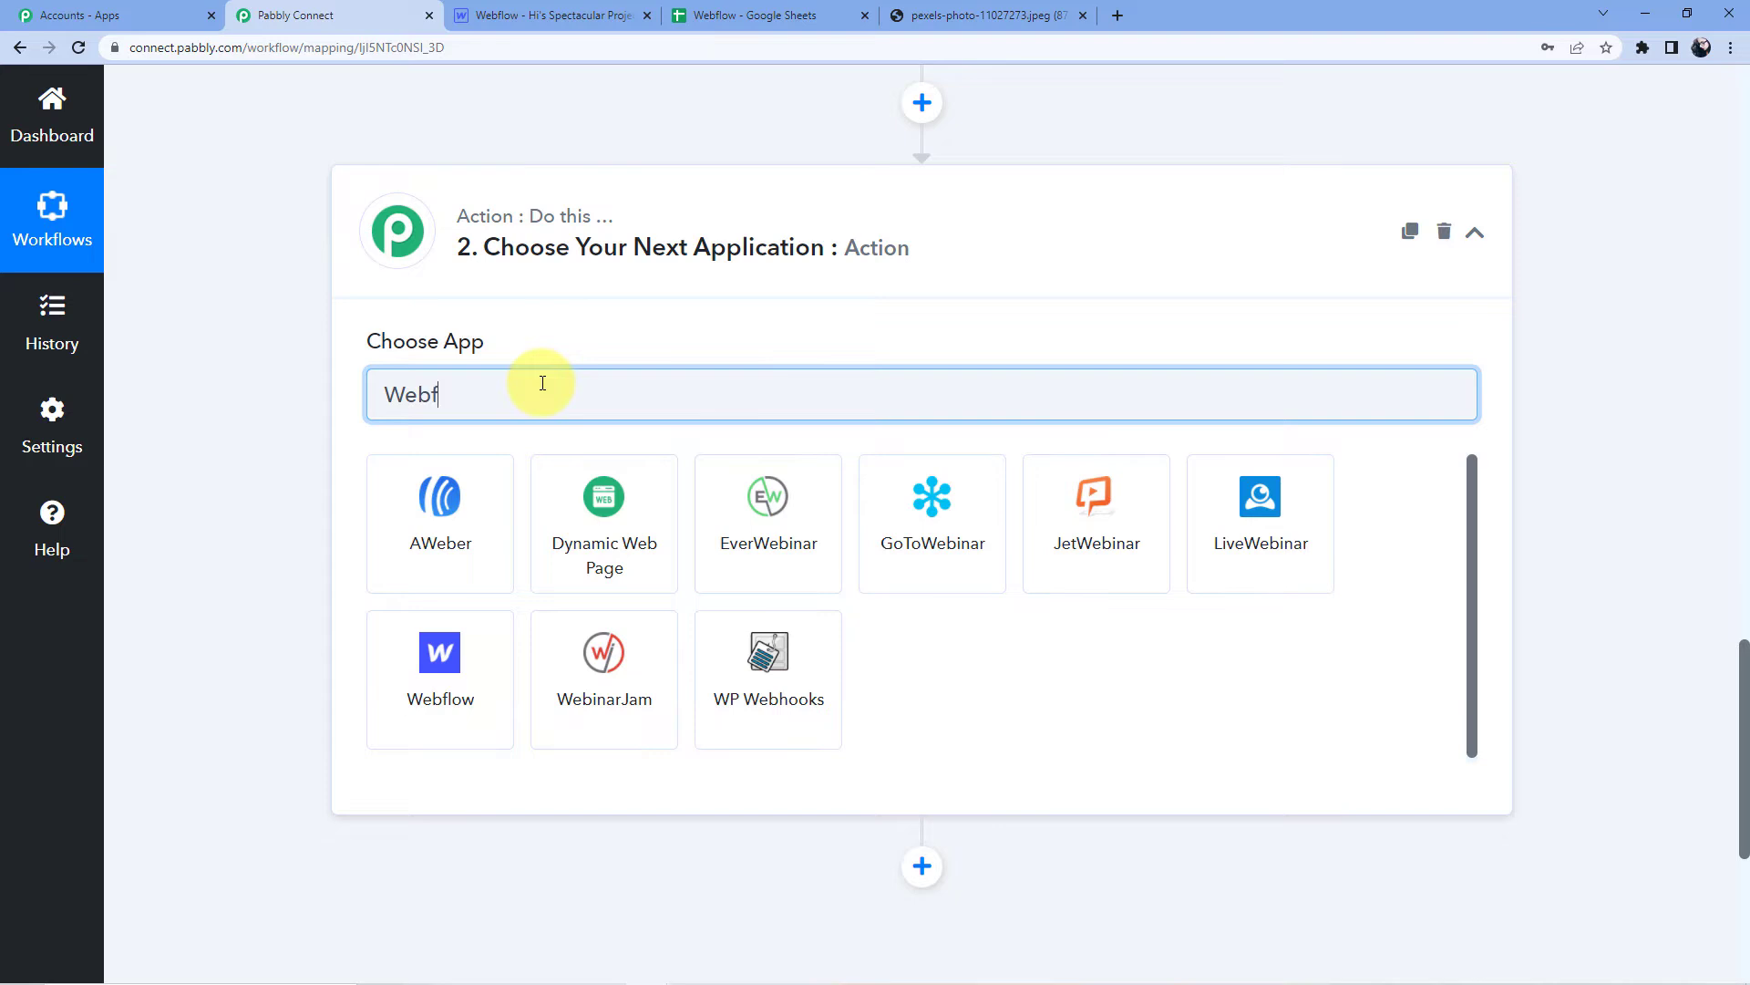
{"action": "type", "text": "low"}
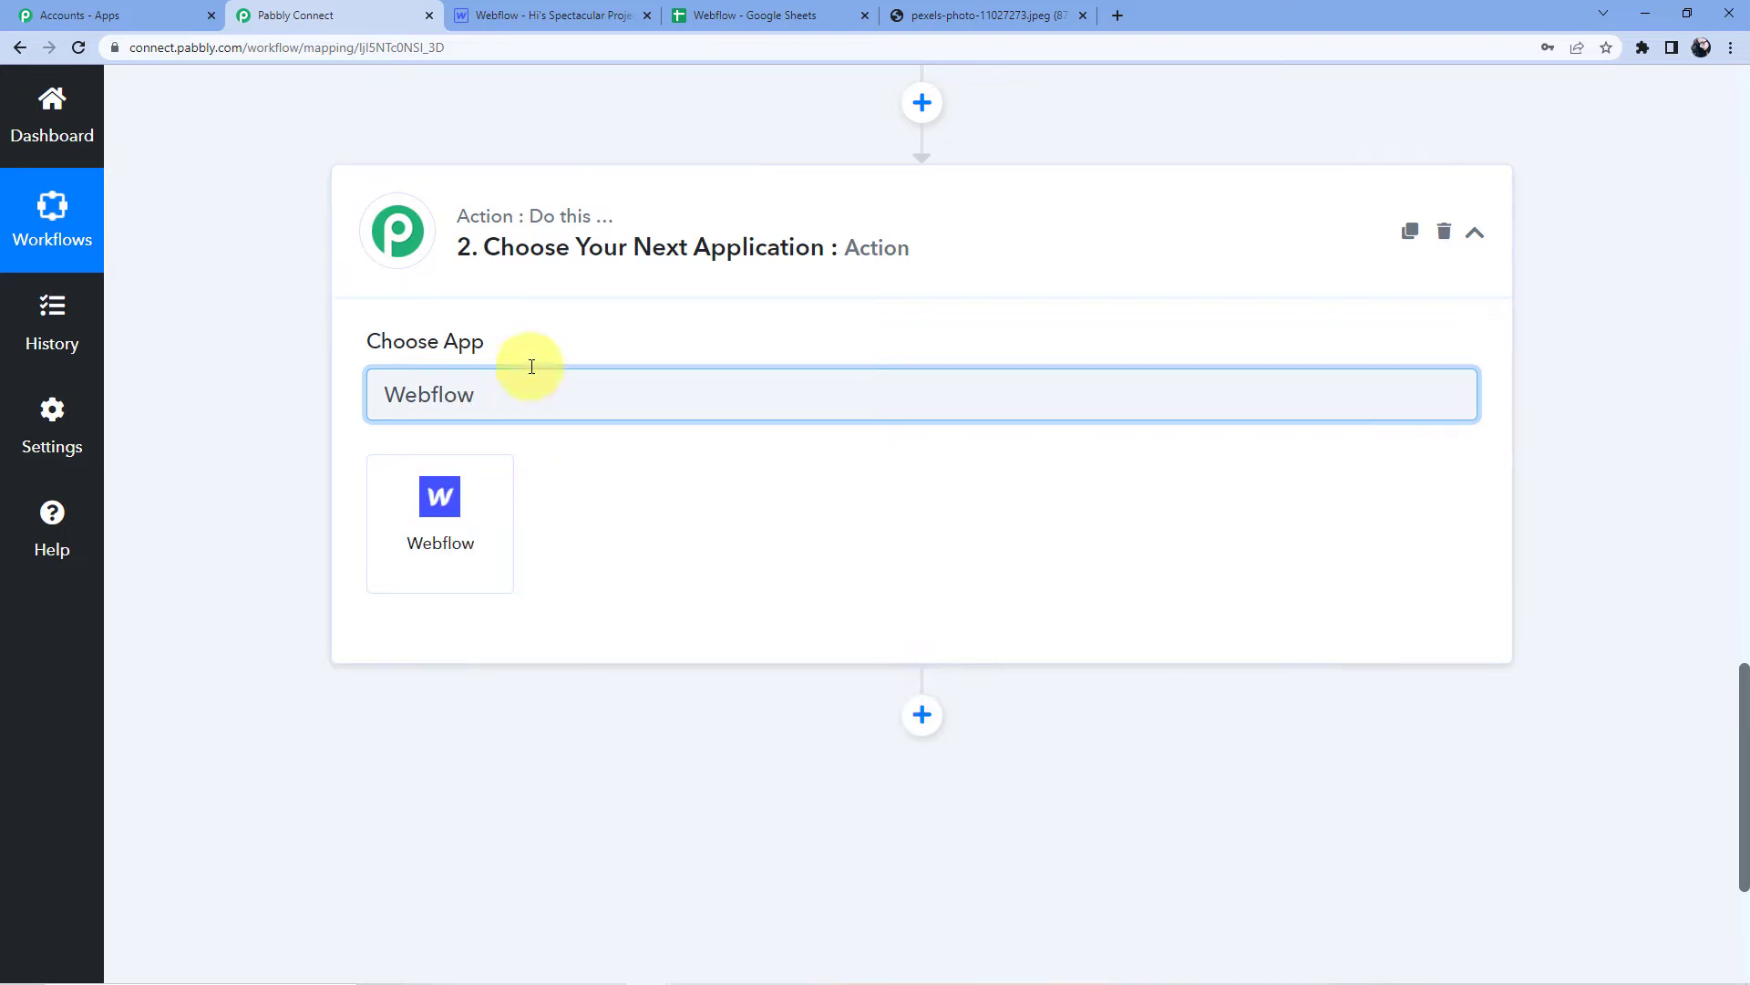
{"action": "left_click", "coordinate": [490, 516]}
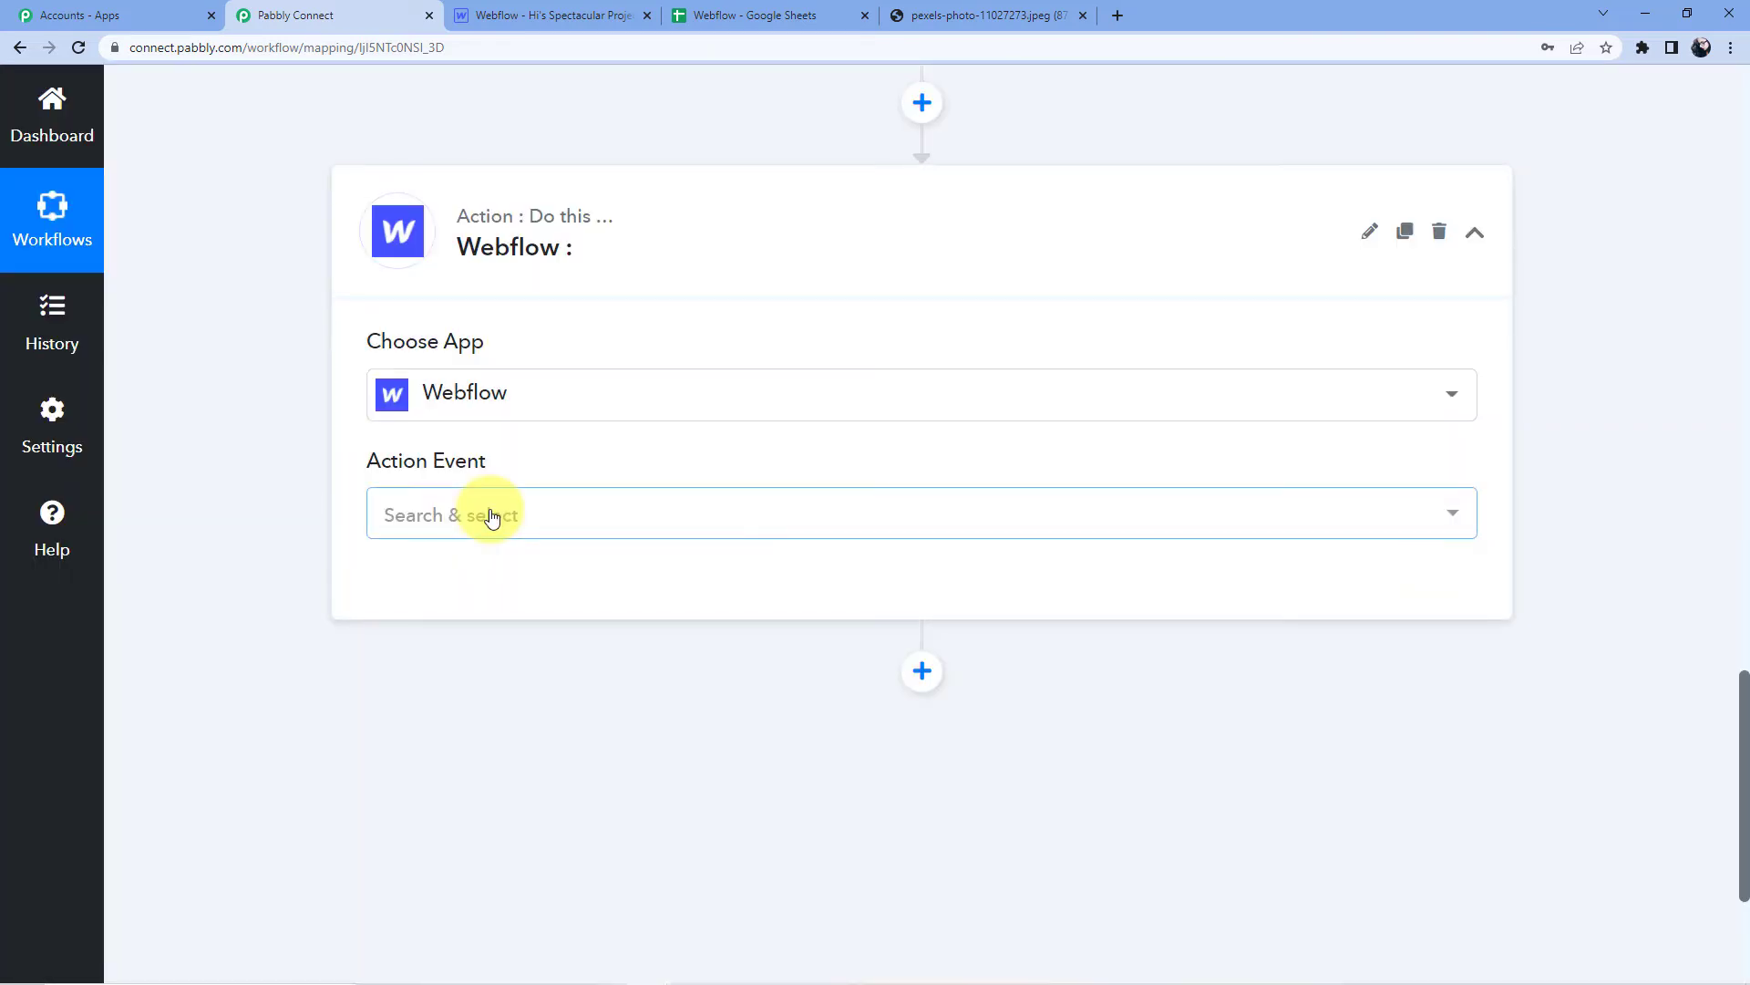
- Set the Webflow action event to Create Live Item
{"action": "left_click", "coordinate": [470, 518]}
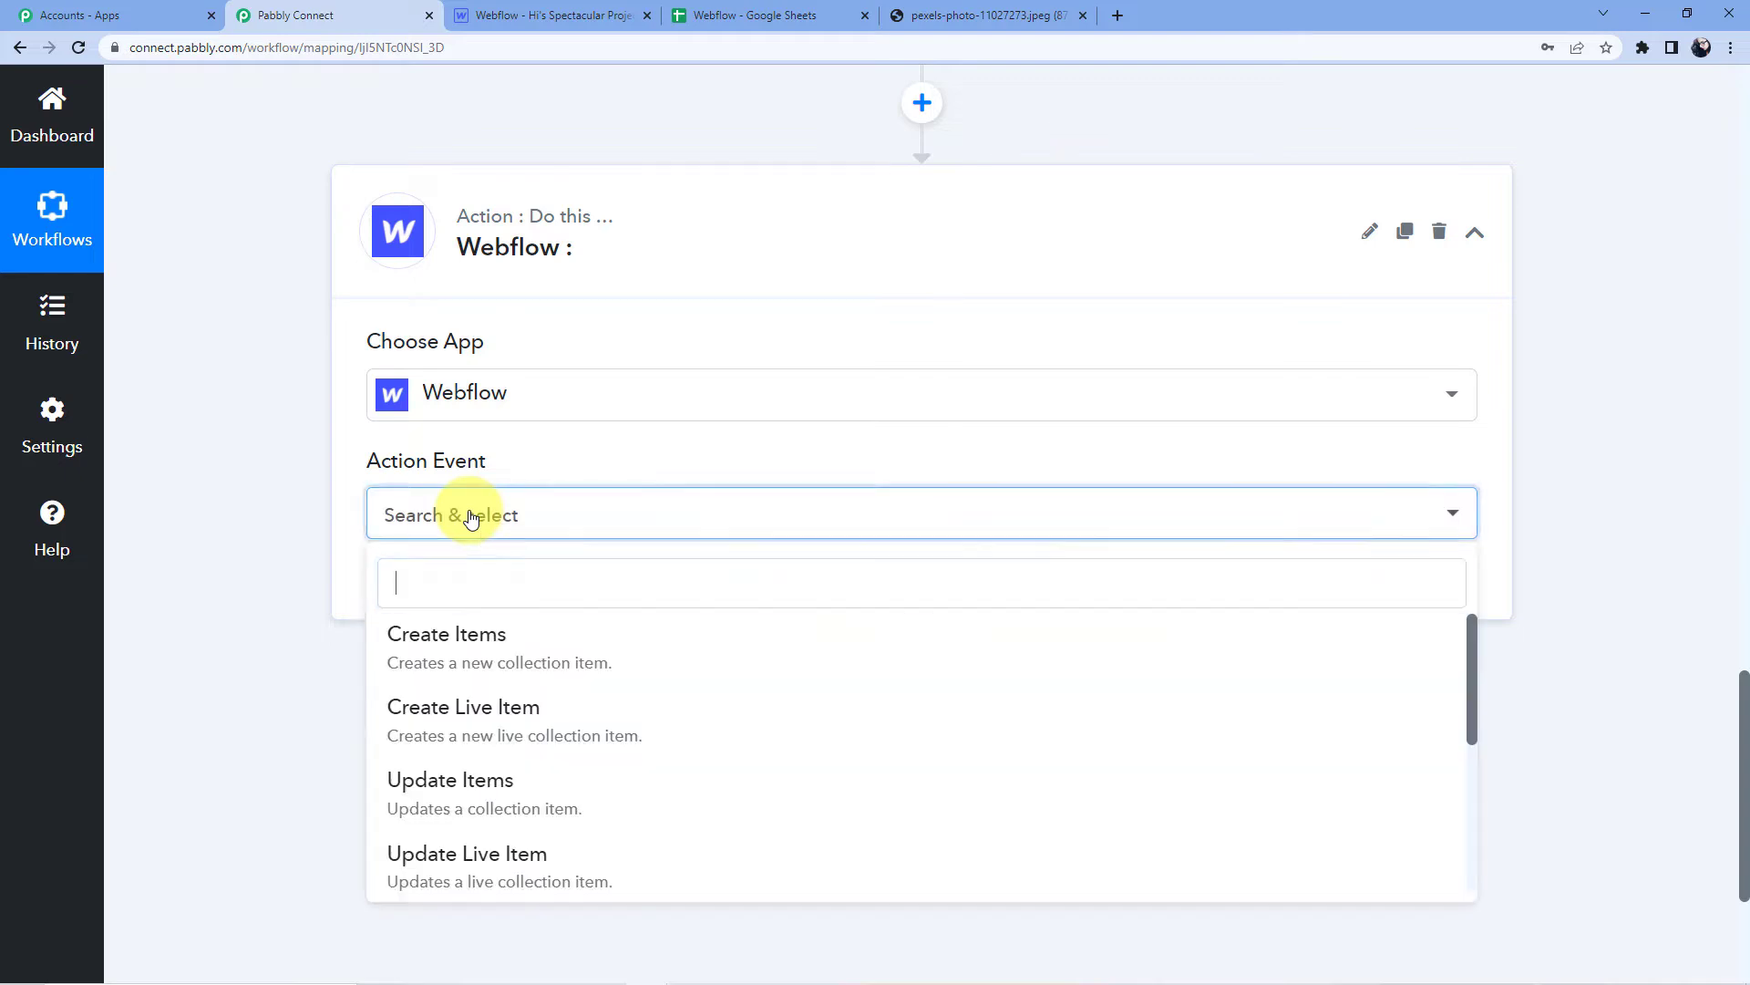
{"action": "scroll", "coordinate": [488, 629], "scroll_direction": "down", "scroll_amount": 1}
{"action": "left_click", "coordinate": [483, 627]}
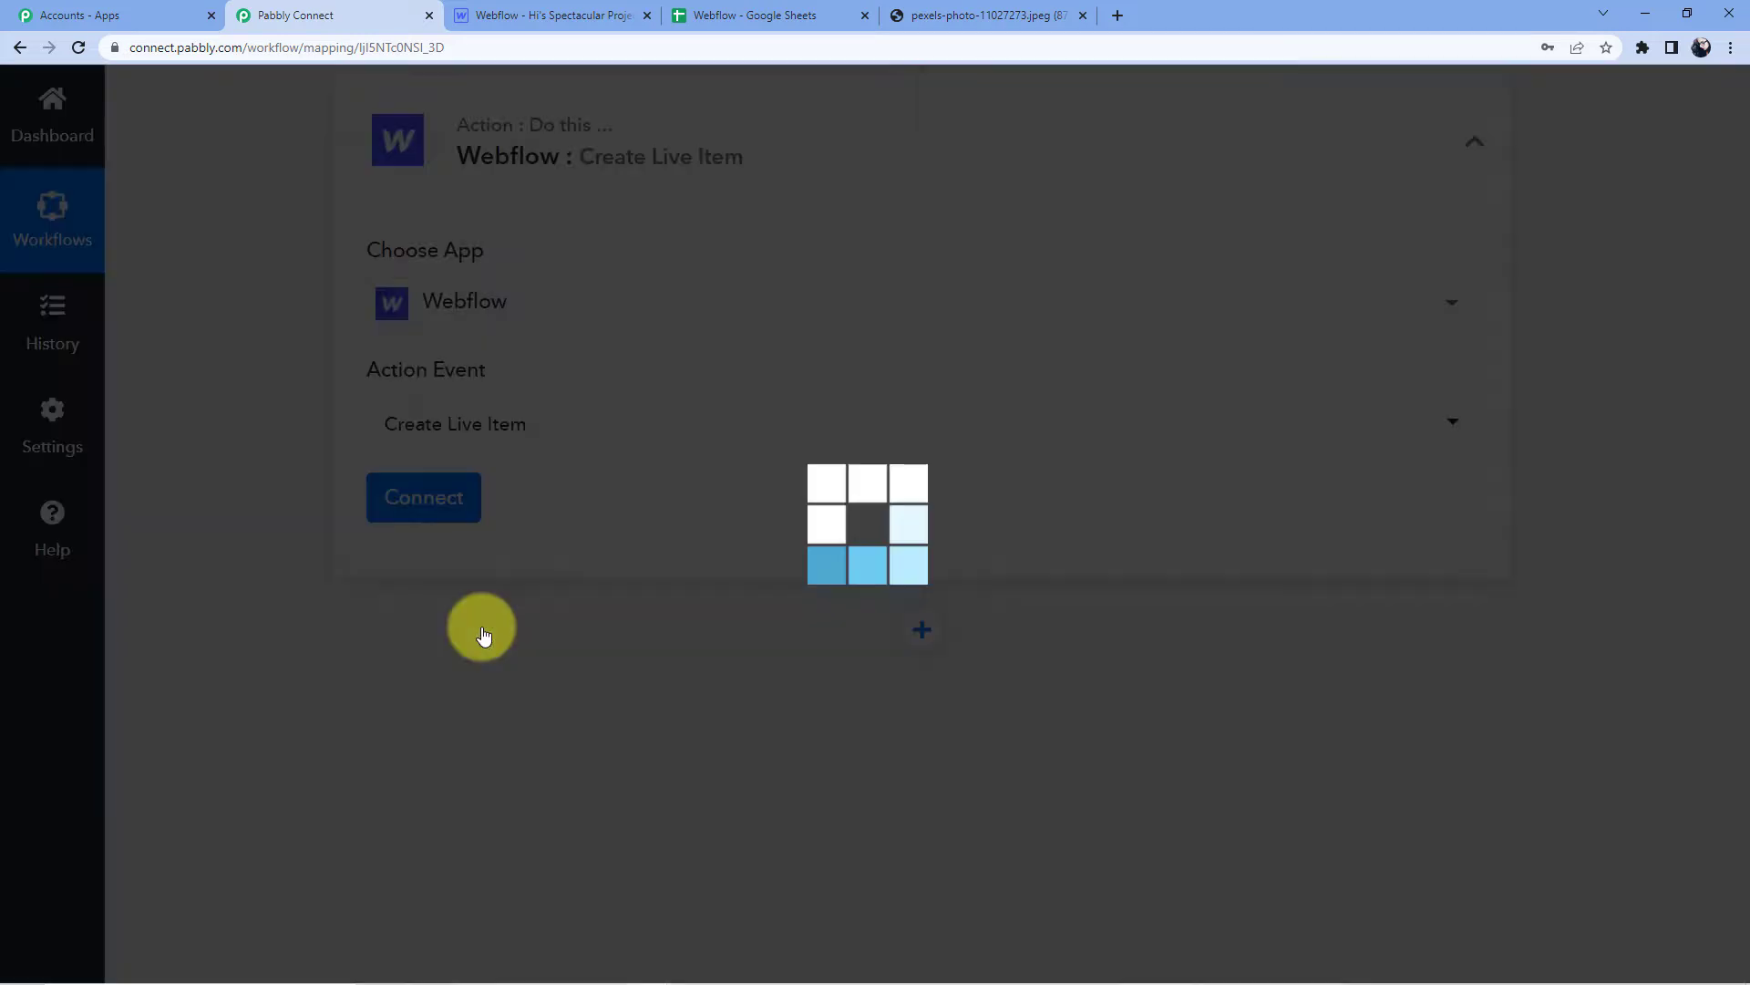
- Start connecting the Webflow account to the action with the Add New Connection option
{"action": "left_click", "coordinate": [454, 483]}
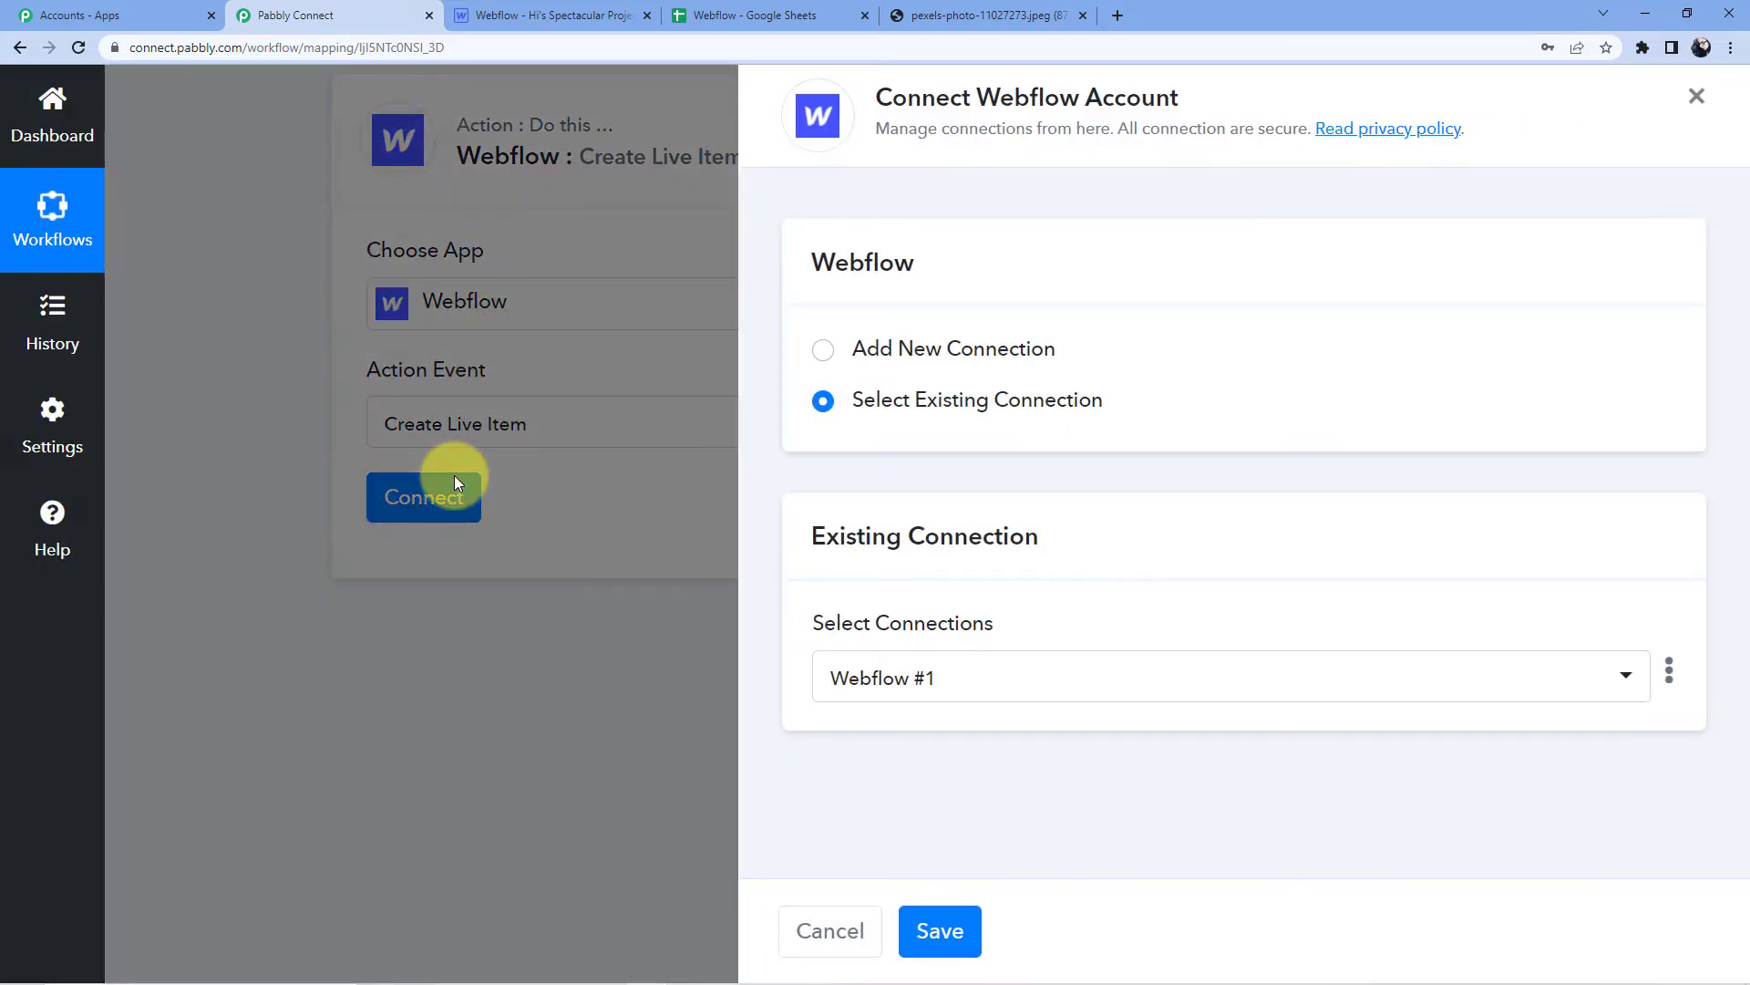
{"action": "left_click", "coordinate": [912, 345]}
{"action": "scroll", "coordinate": [955, 466], "scroll_direction": "down", "scroll_amount": 1}
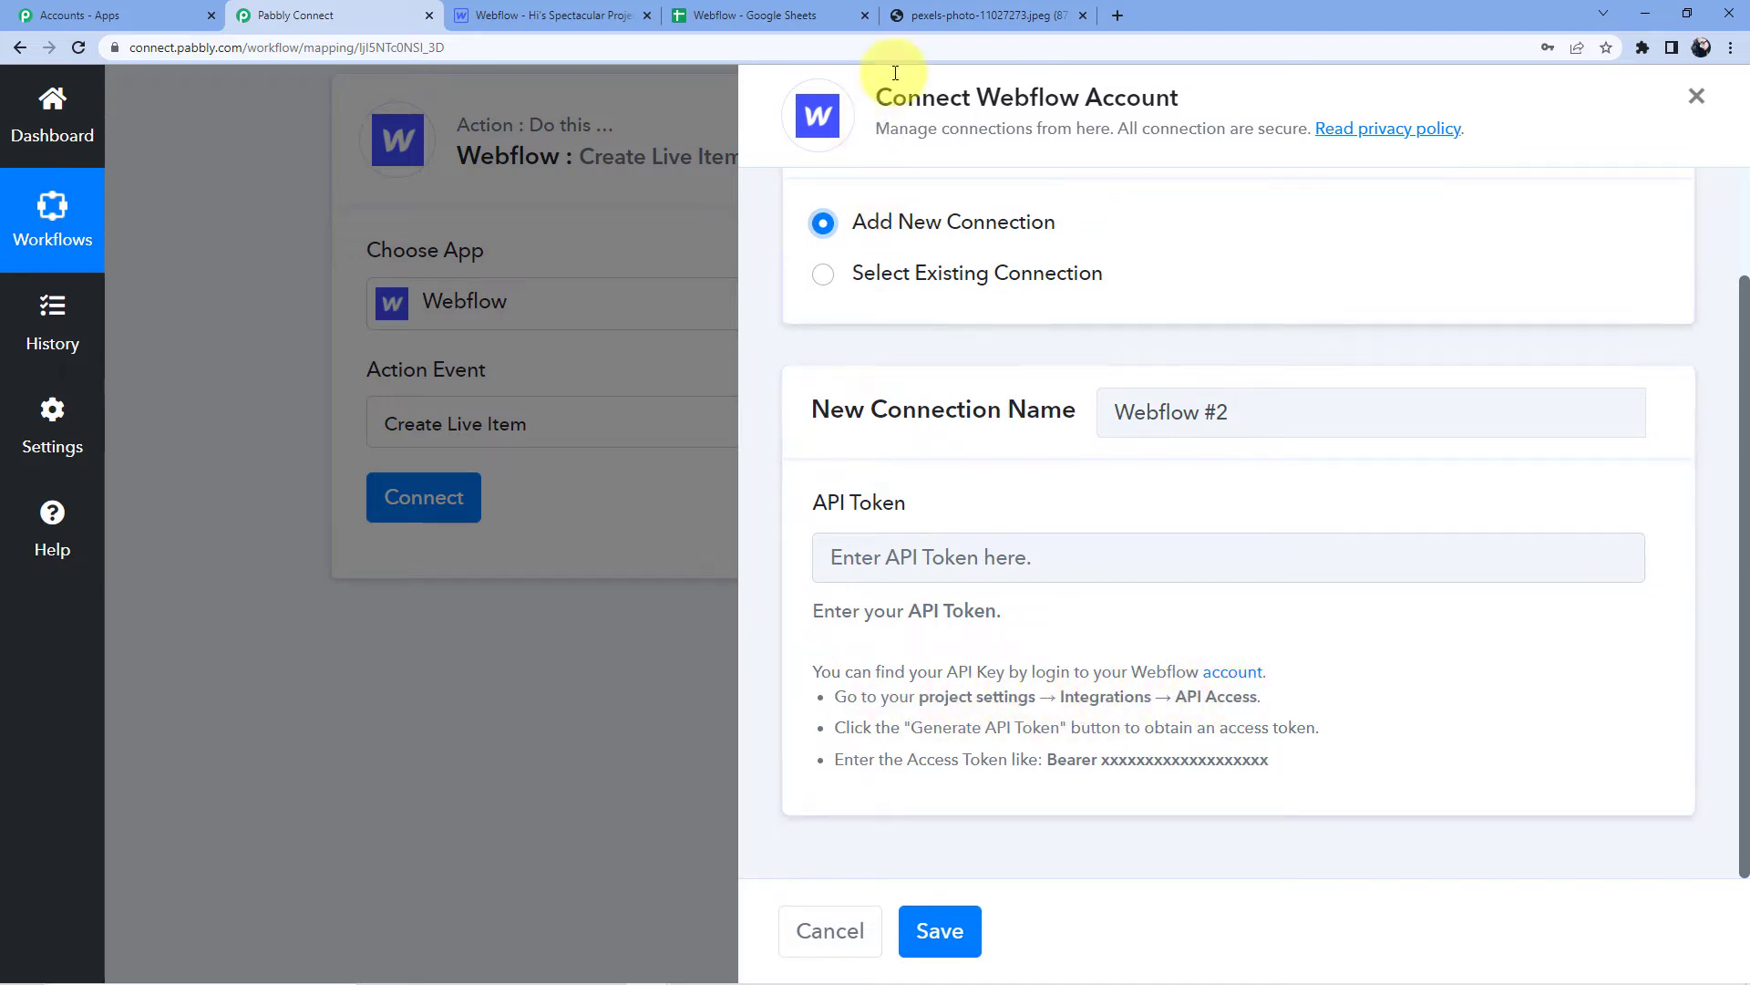
- Switch to the Webflow Designer and open the project settings of Hi's Spectacular Project
{"action": "left_click", "coordinate": [584, 15]}
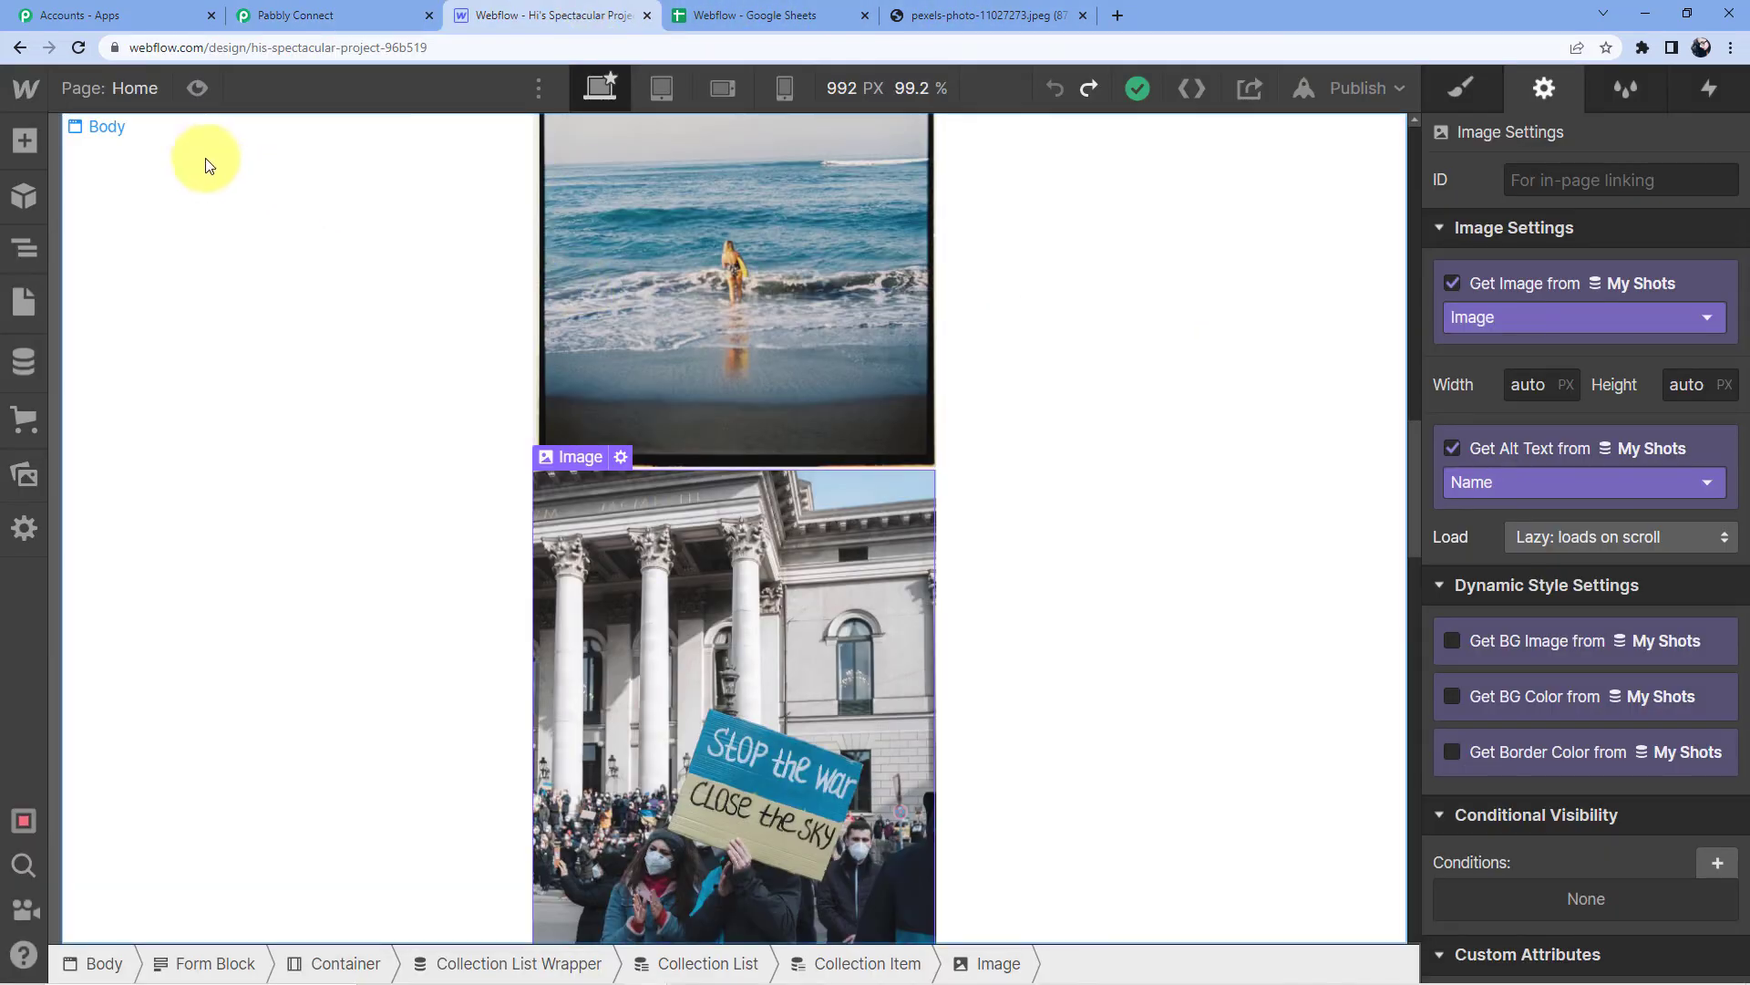
{"action": "mouse_move", "coordinate": [22, 89]}
{"action": "left_click", "coordinate": [134, 161]}
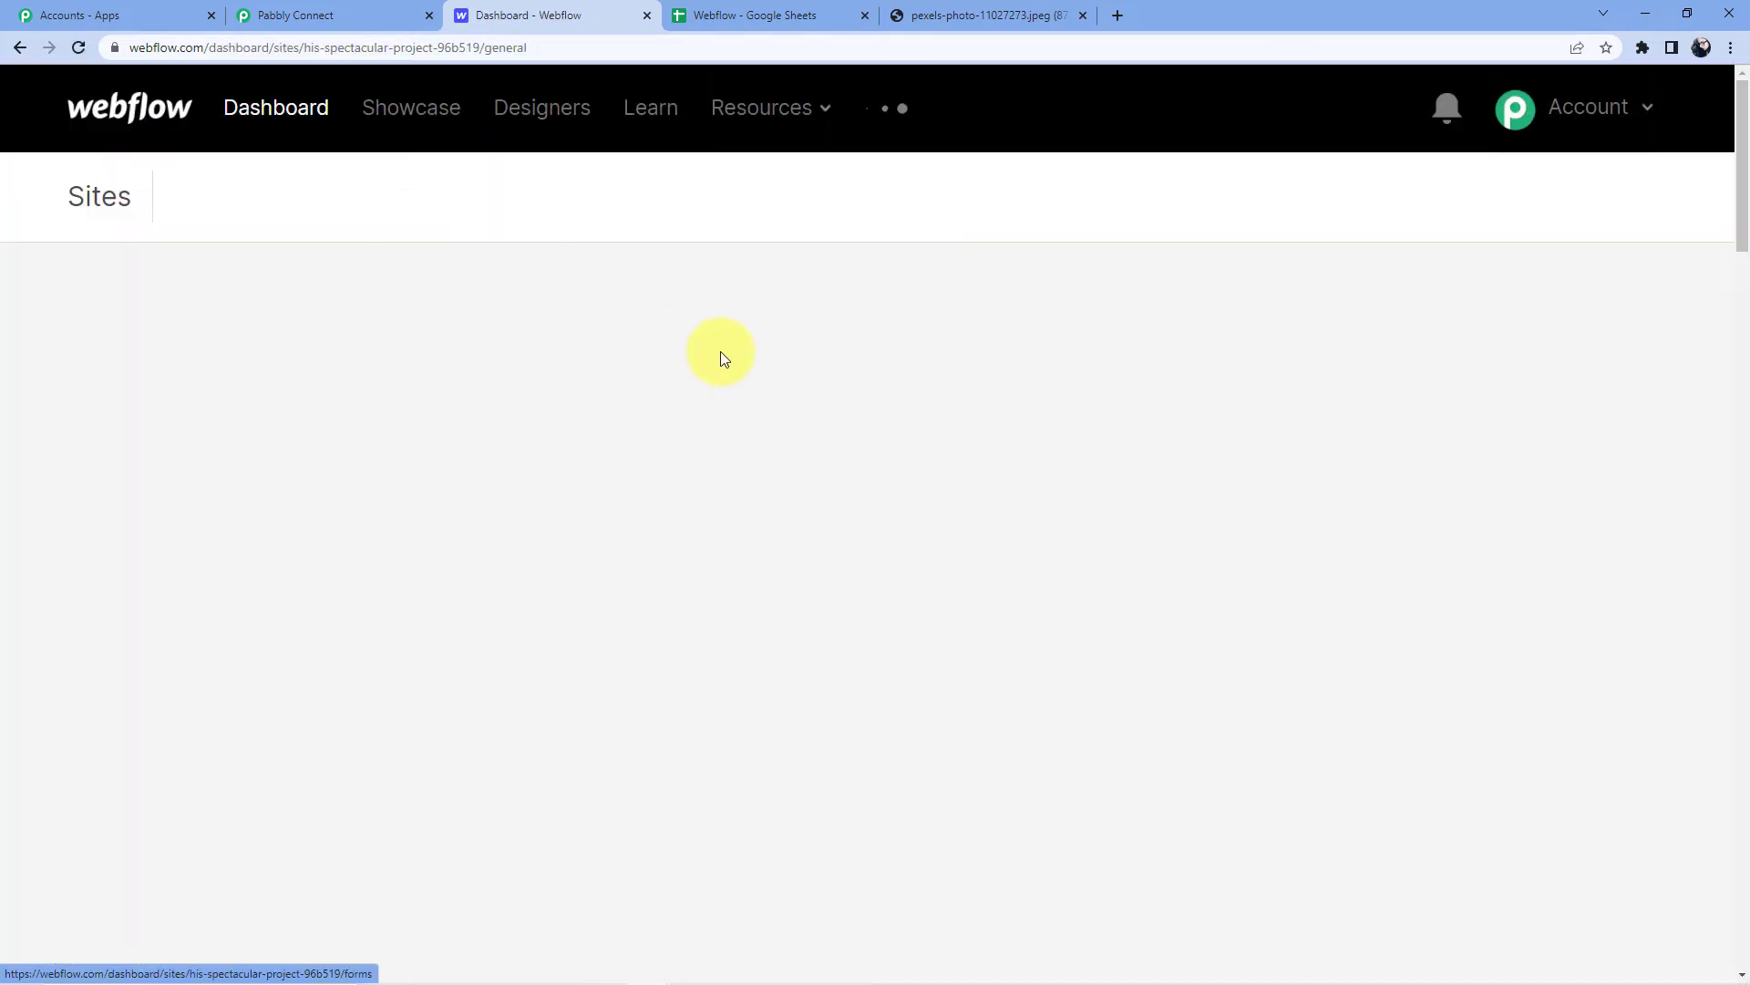
{"action": "scroll", "coordinate": [380, 374], "scroll_direction": "down", "scroll_amount": 8}
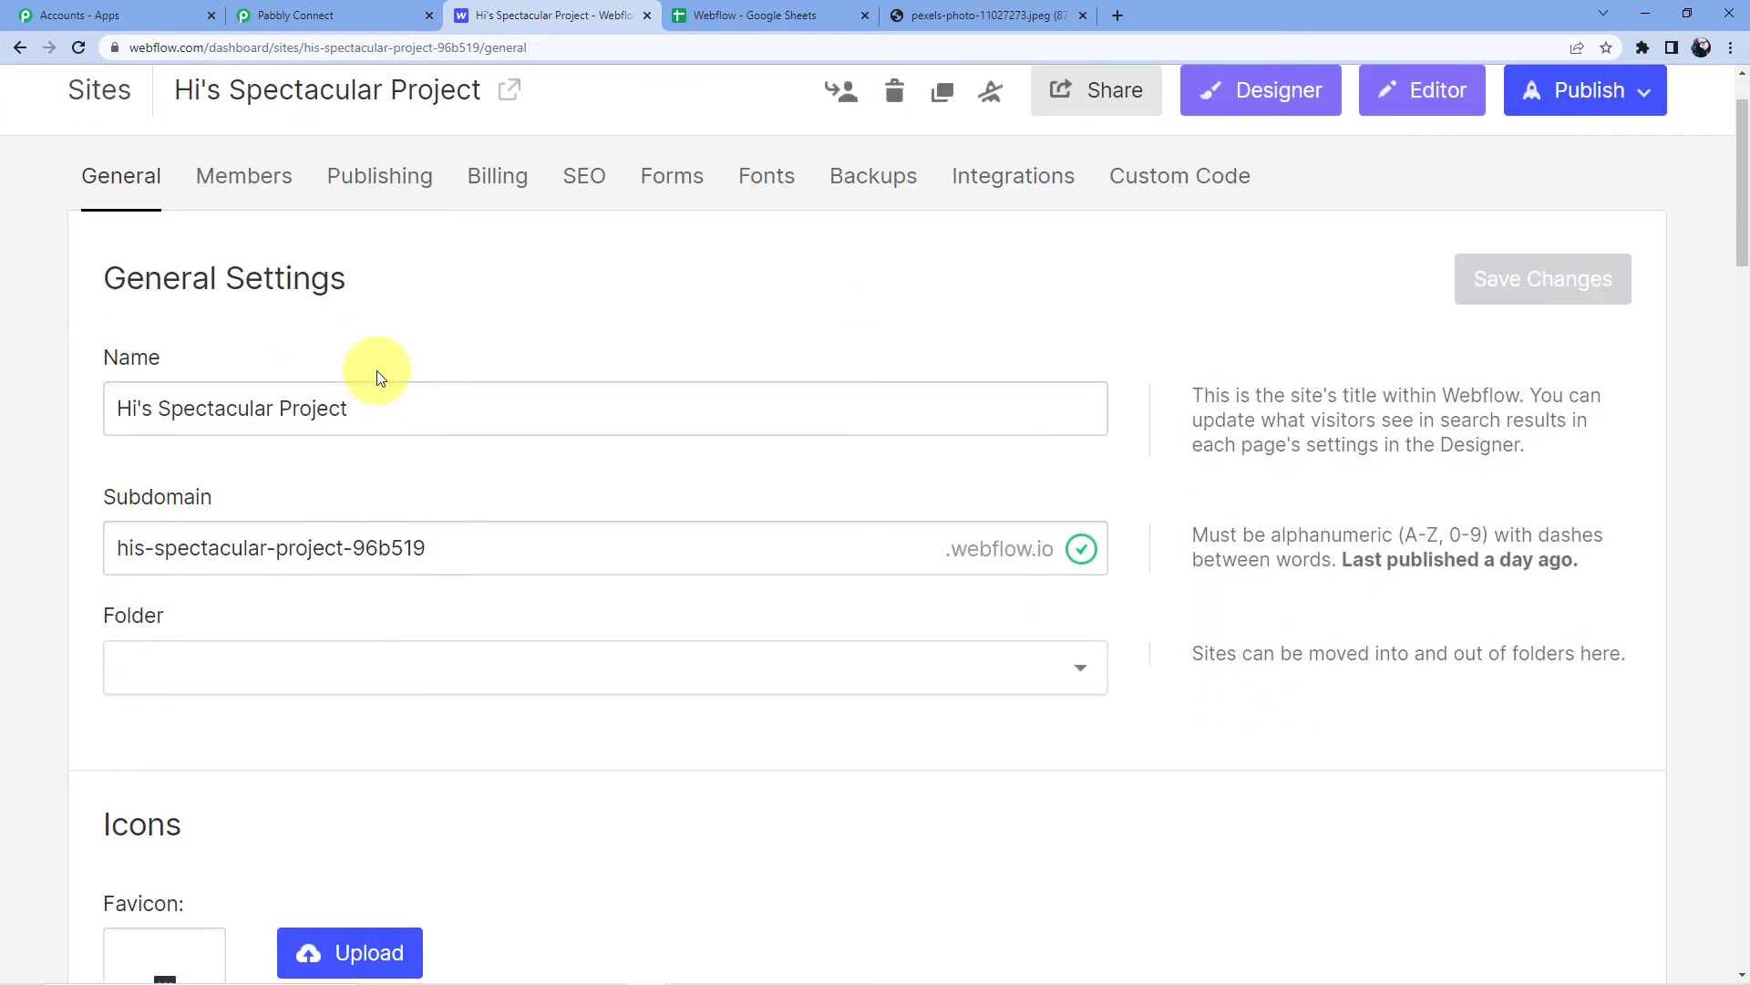
{"action": "scroll", "coordinate": [560, 361], "scroll_direction": "up", "scroll_amount": 4}
{"action": "scroll", "coordinate": [560, 361], "scroll_direction": "up", "scroll_amount": 4}
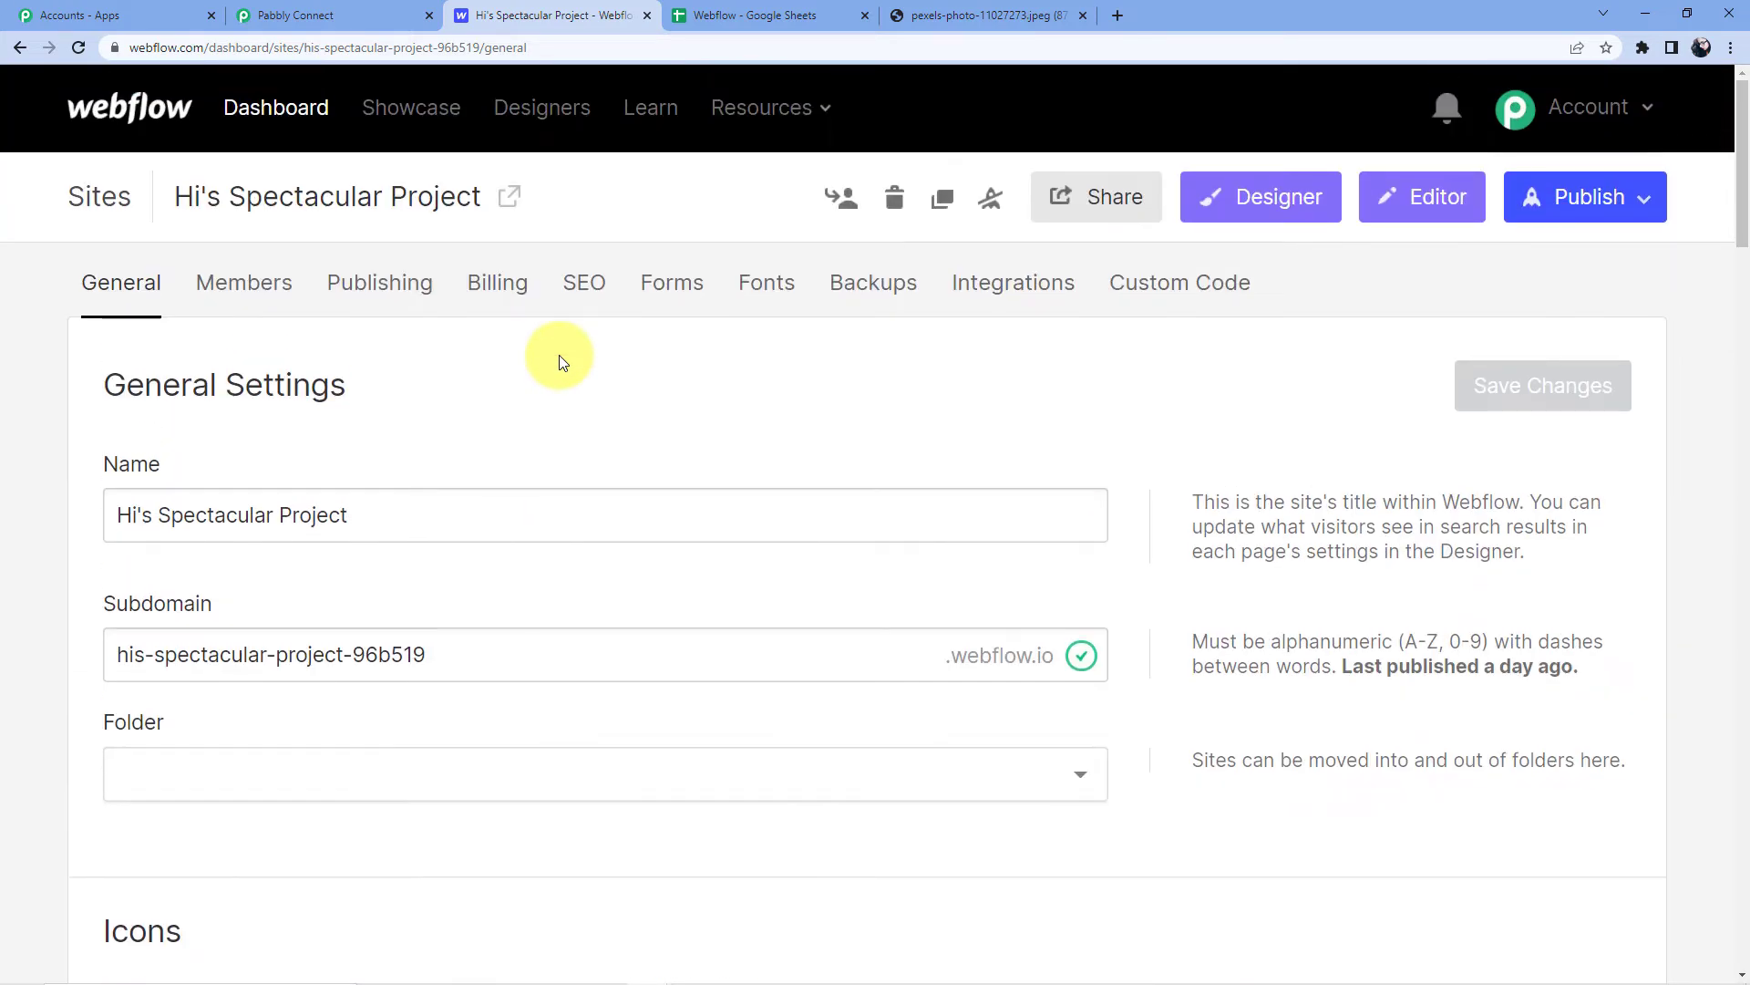
- Look through the project's general settings page for the API access options
{"action": "scroll", "coordinate": [563, 363], "scroll_direction": "down", "scroll_amount": 1}
{"action": "scroll", "coordinate": [562, 362], "scroll_direction": "down", "scroll_amount": 17}
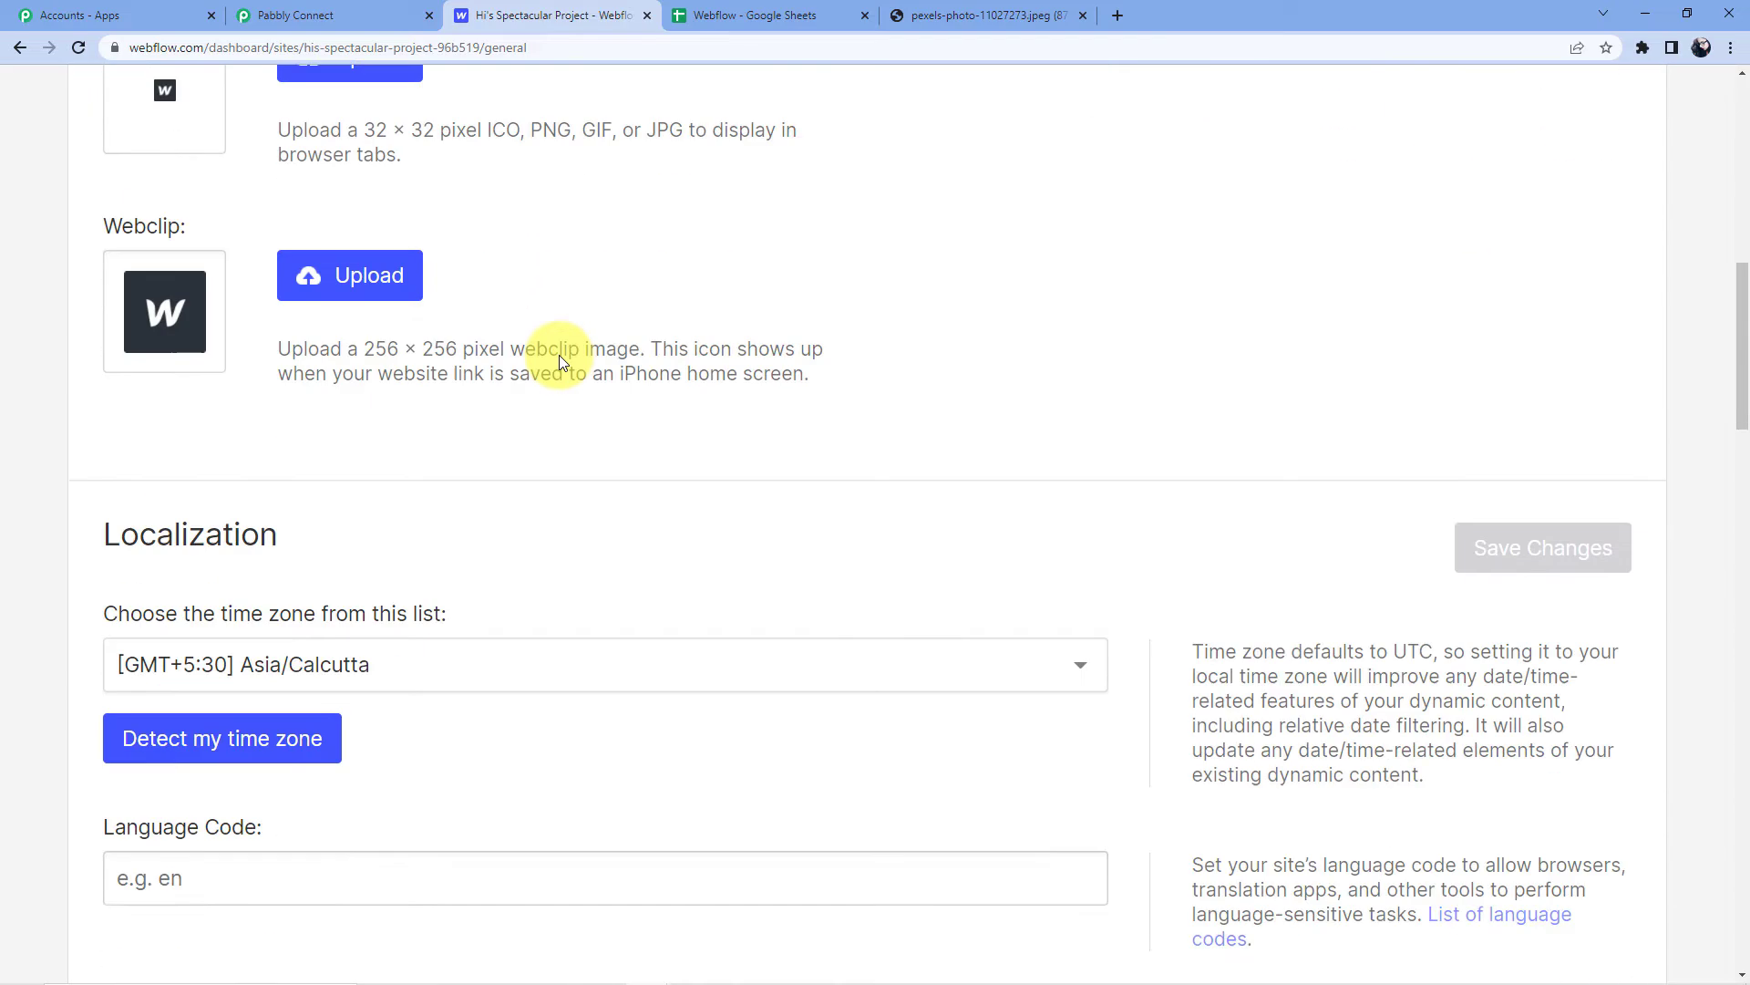
{"action": "scroll", "coordinate": [562, 362], "scroll_direction": "down", "scroll_amount": 18}
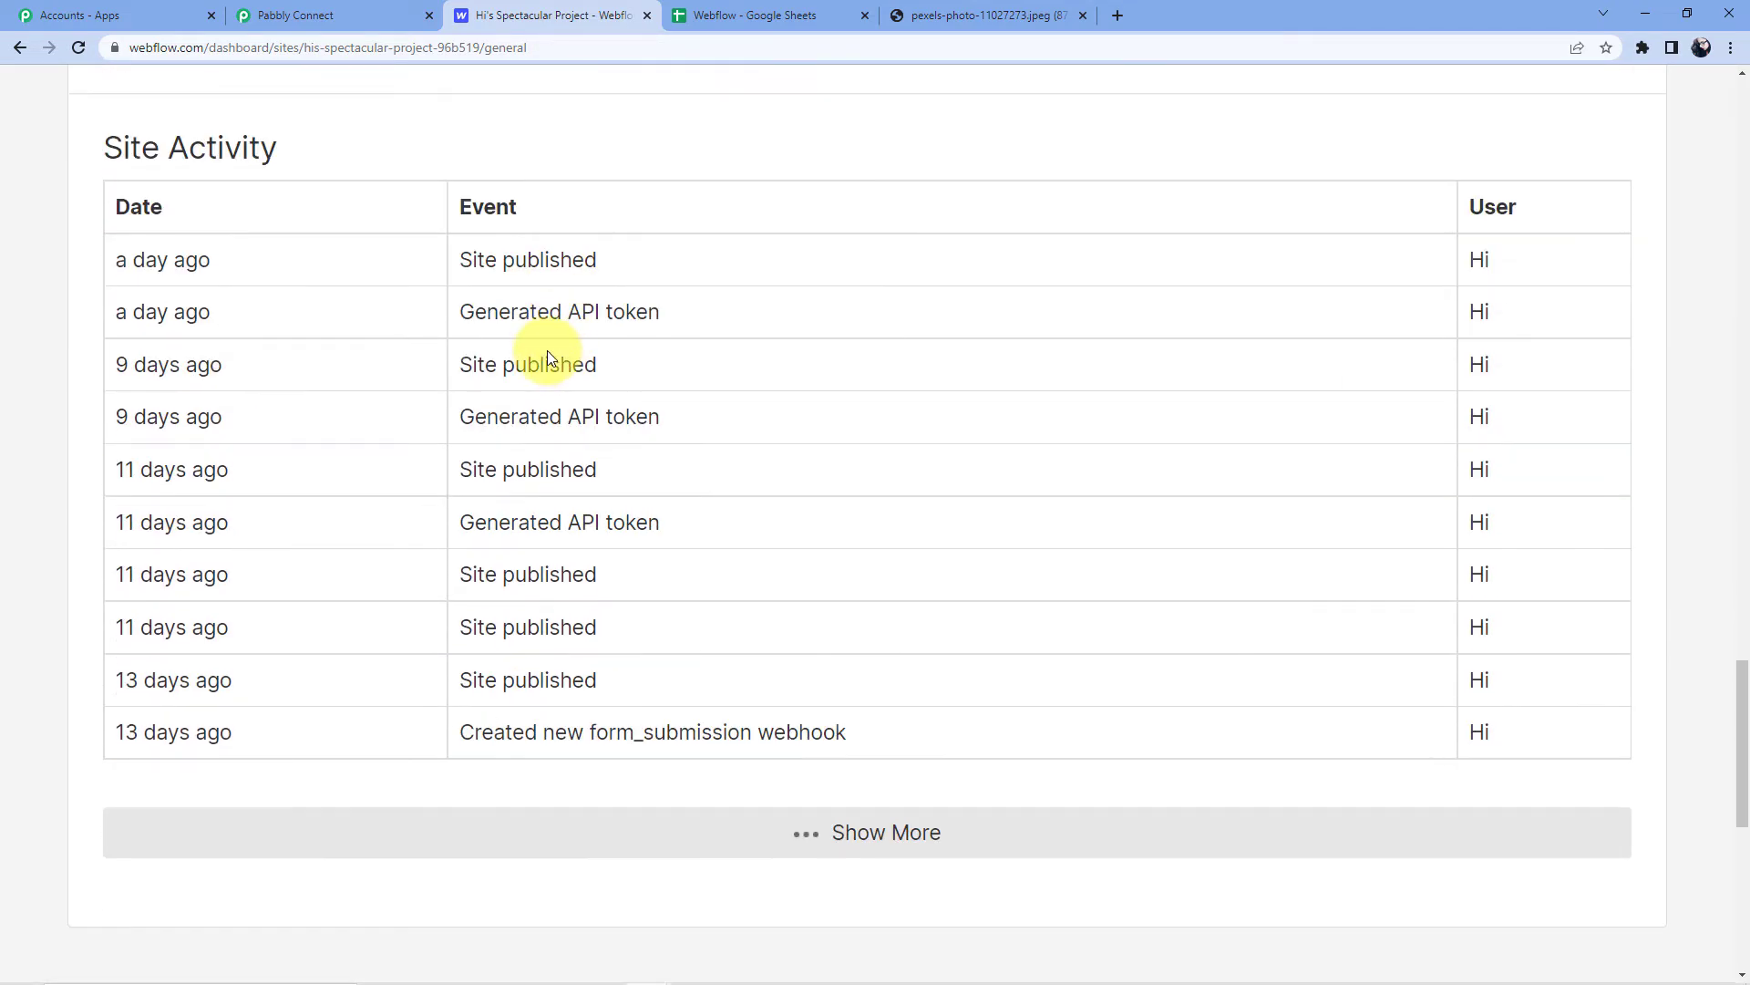
{"action": "scroll", "coordinate": [547, 350], "scroll_direction": "down", "scroll_amount": 8}
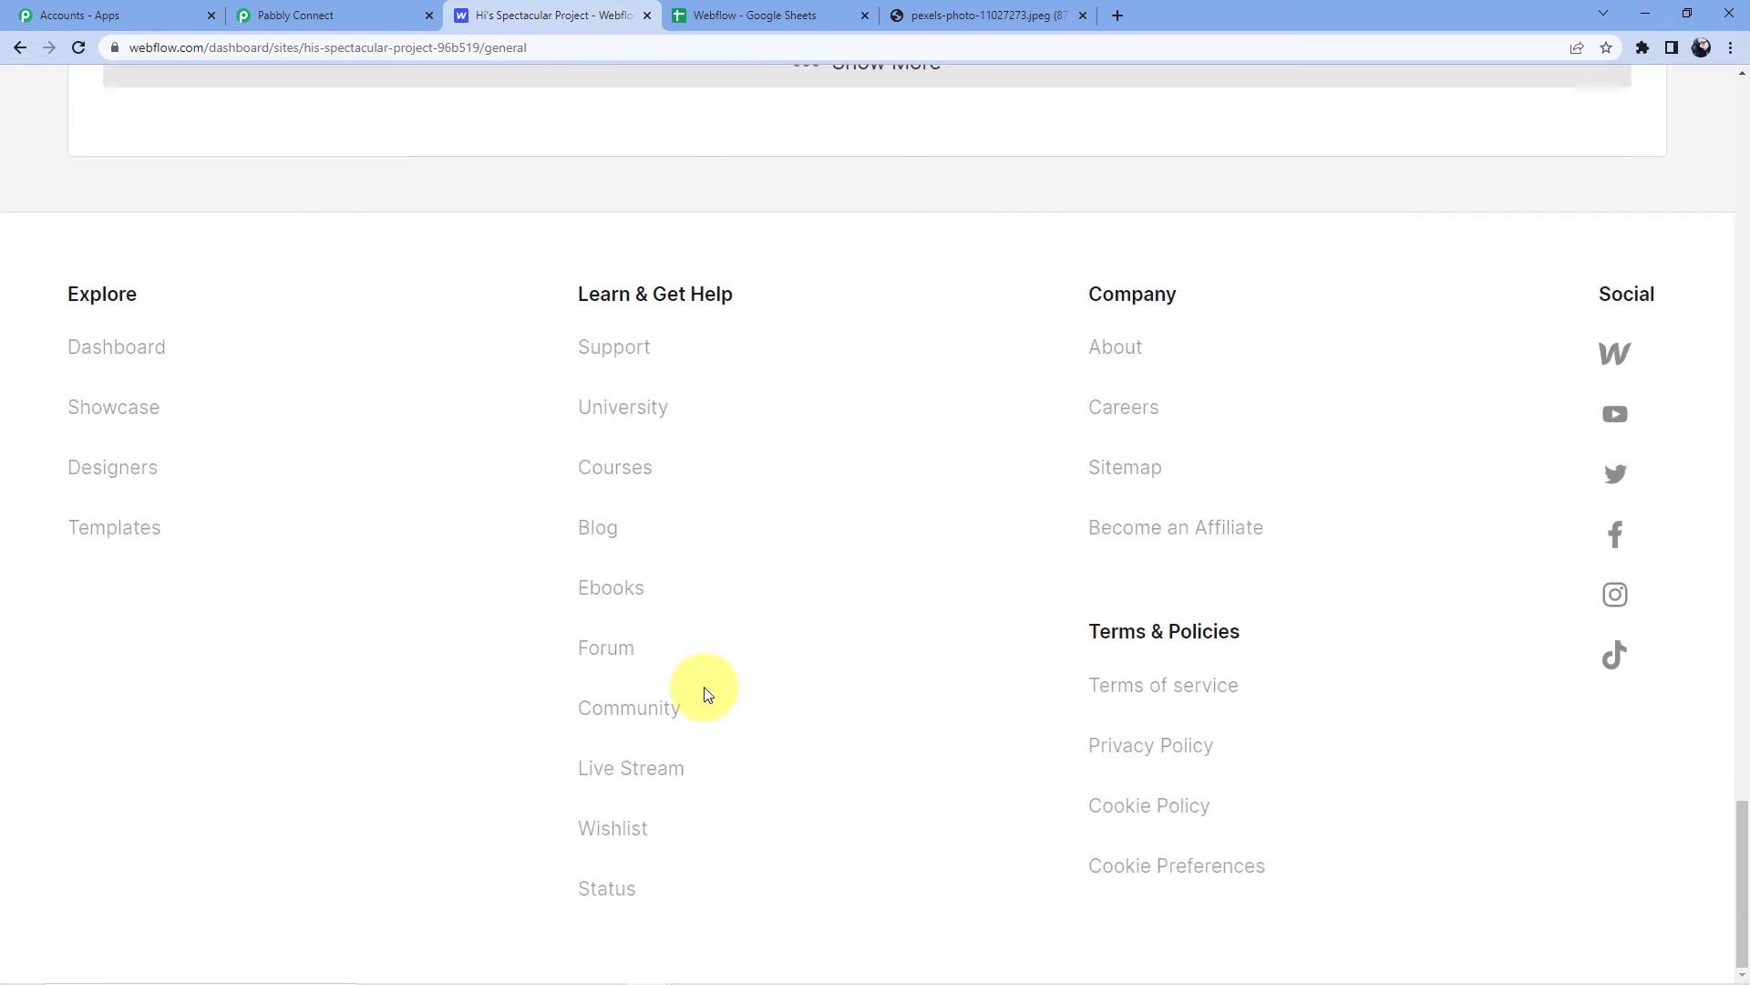
{"action": "scroll", "coordinate": [703, 691], "scroll_direction": "up", "scroll_amount": 10}
{"action": "scroll", "coordinate": [565, 666], "scroll_direction": "up", "scroll_amount": 10}
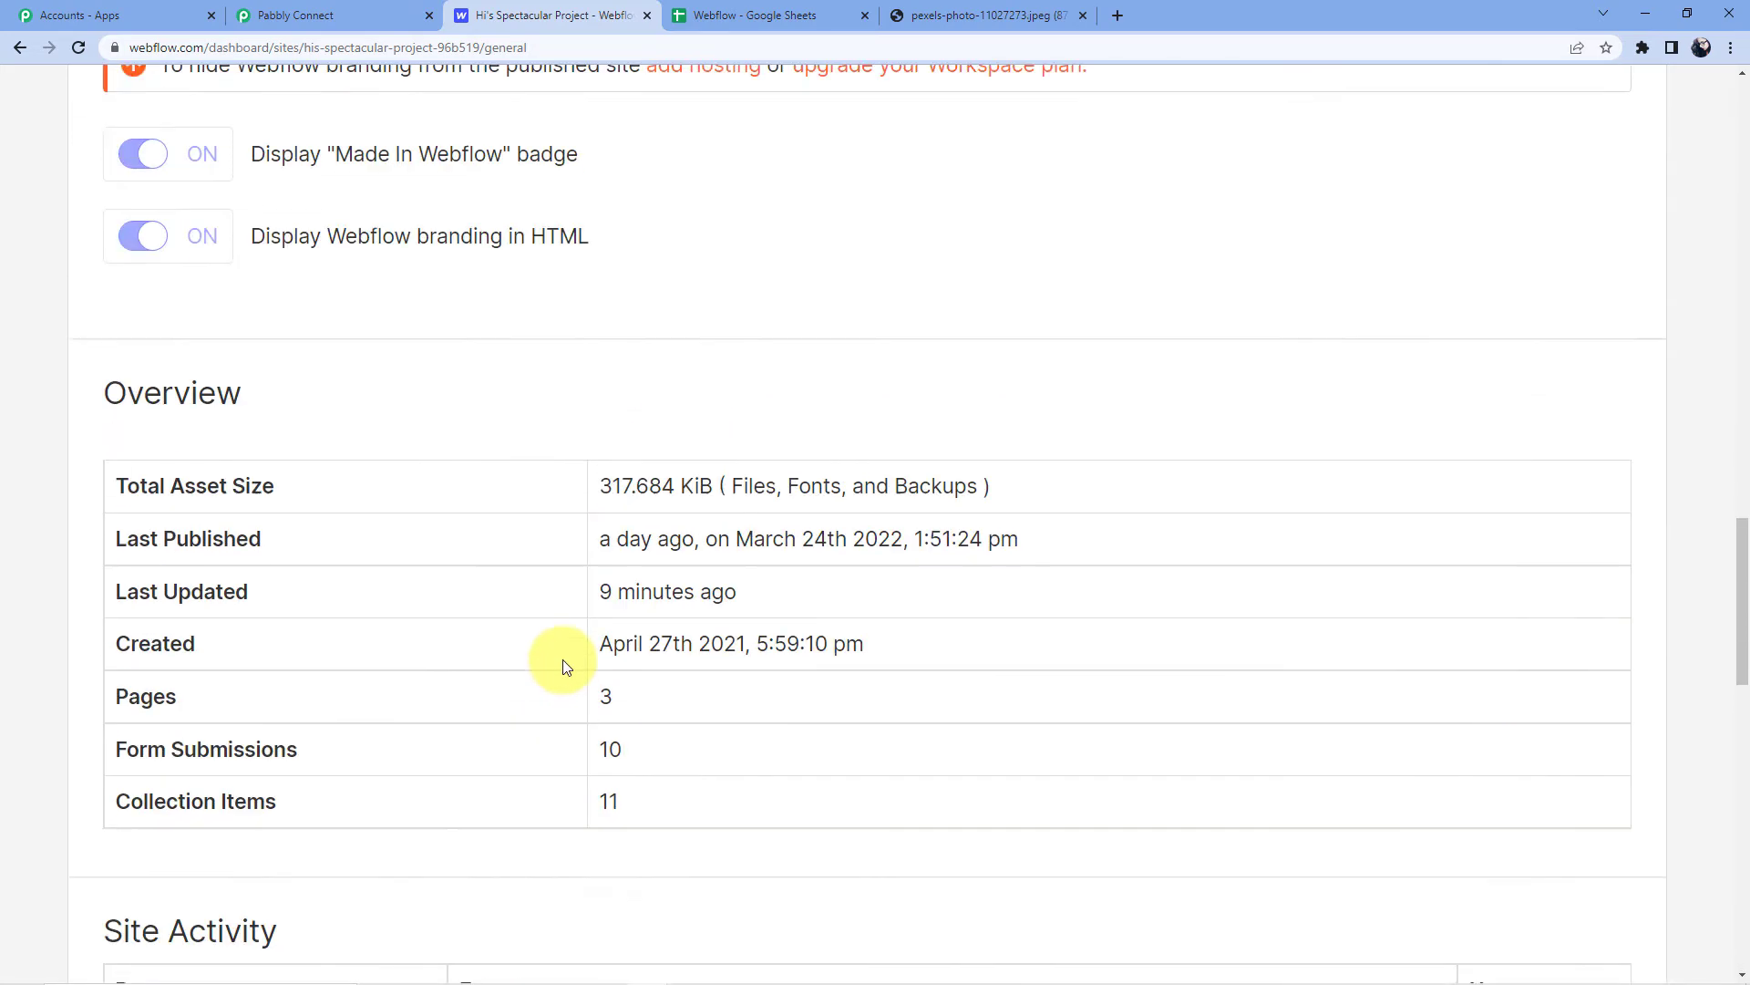
{"action": "scroll", "coordinate": [564, 666], "scroll_direction": "up", "scroll_amount": 10}
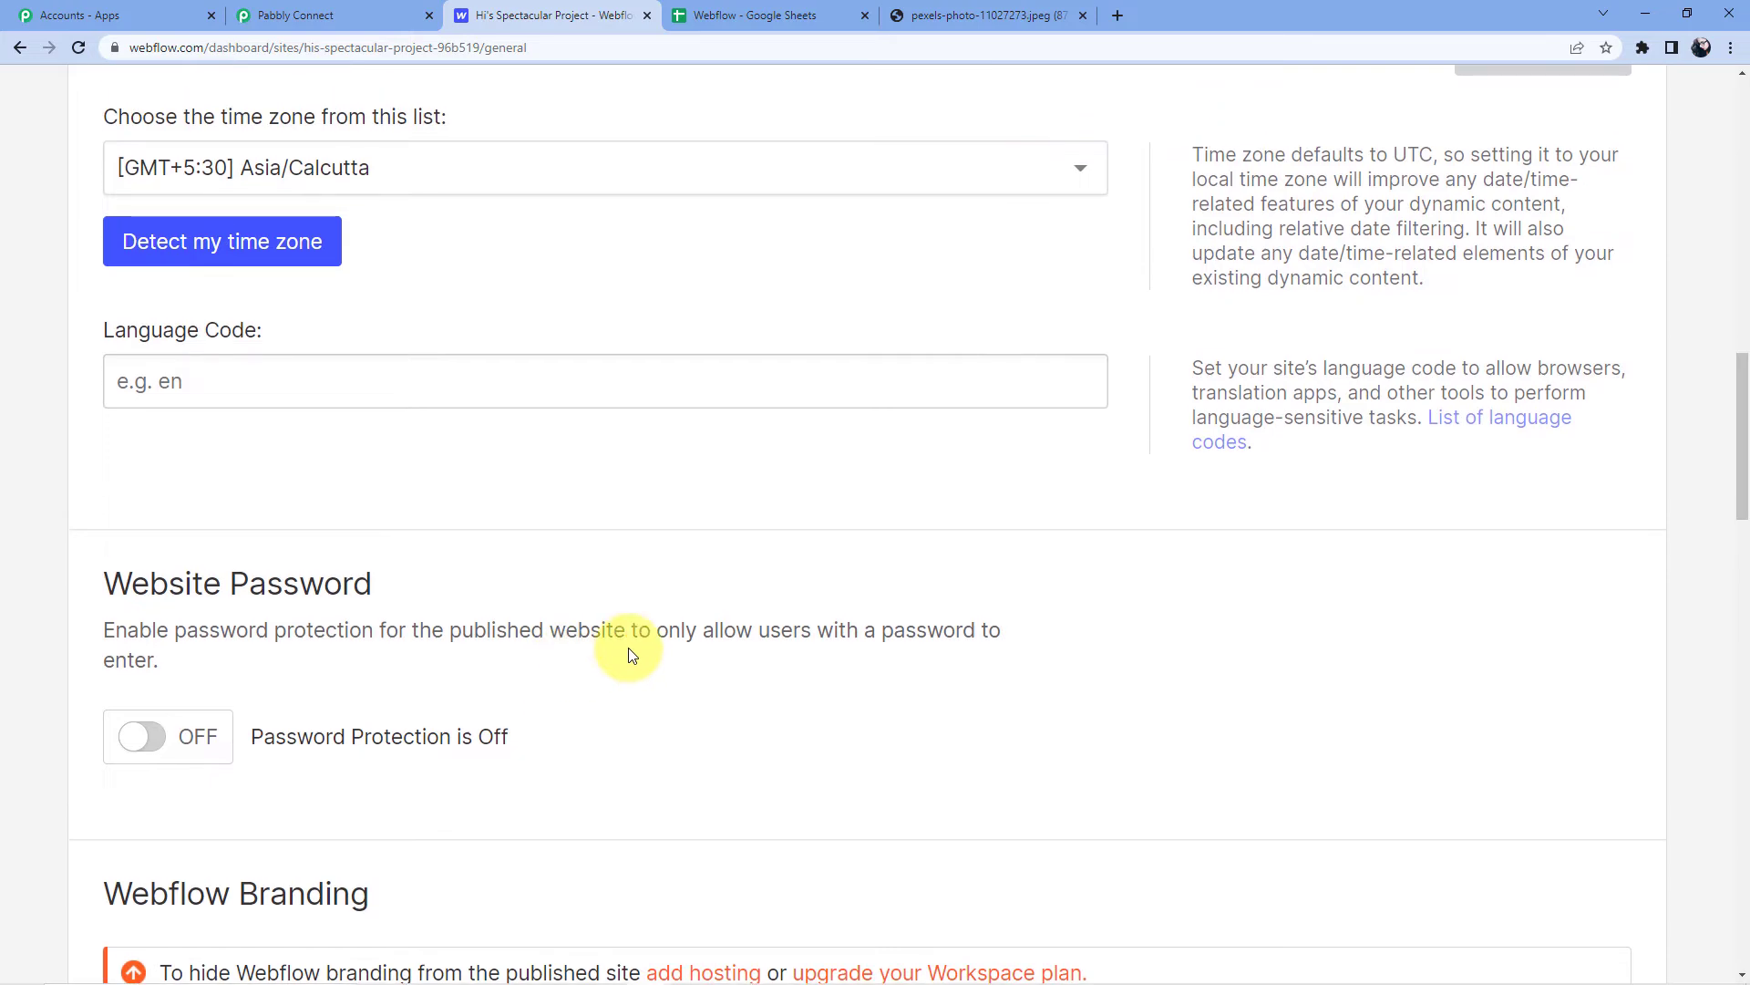
{"action": "scroll", "coordinate": [630, 647], "scroll_direction": "up", "scroll_amount": 10}
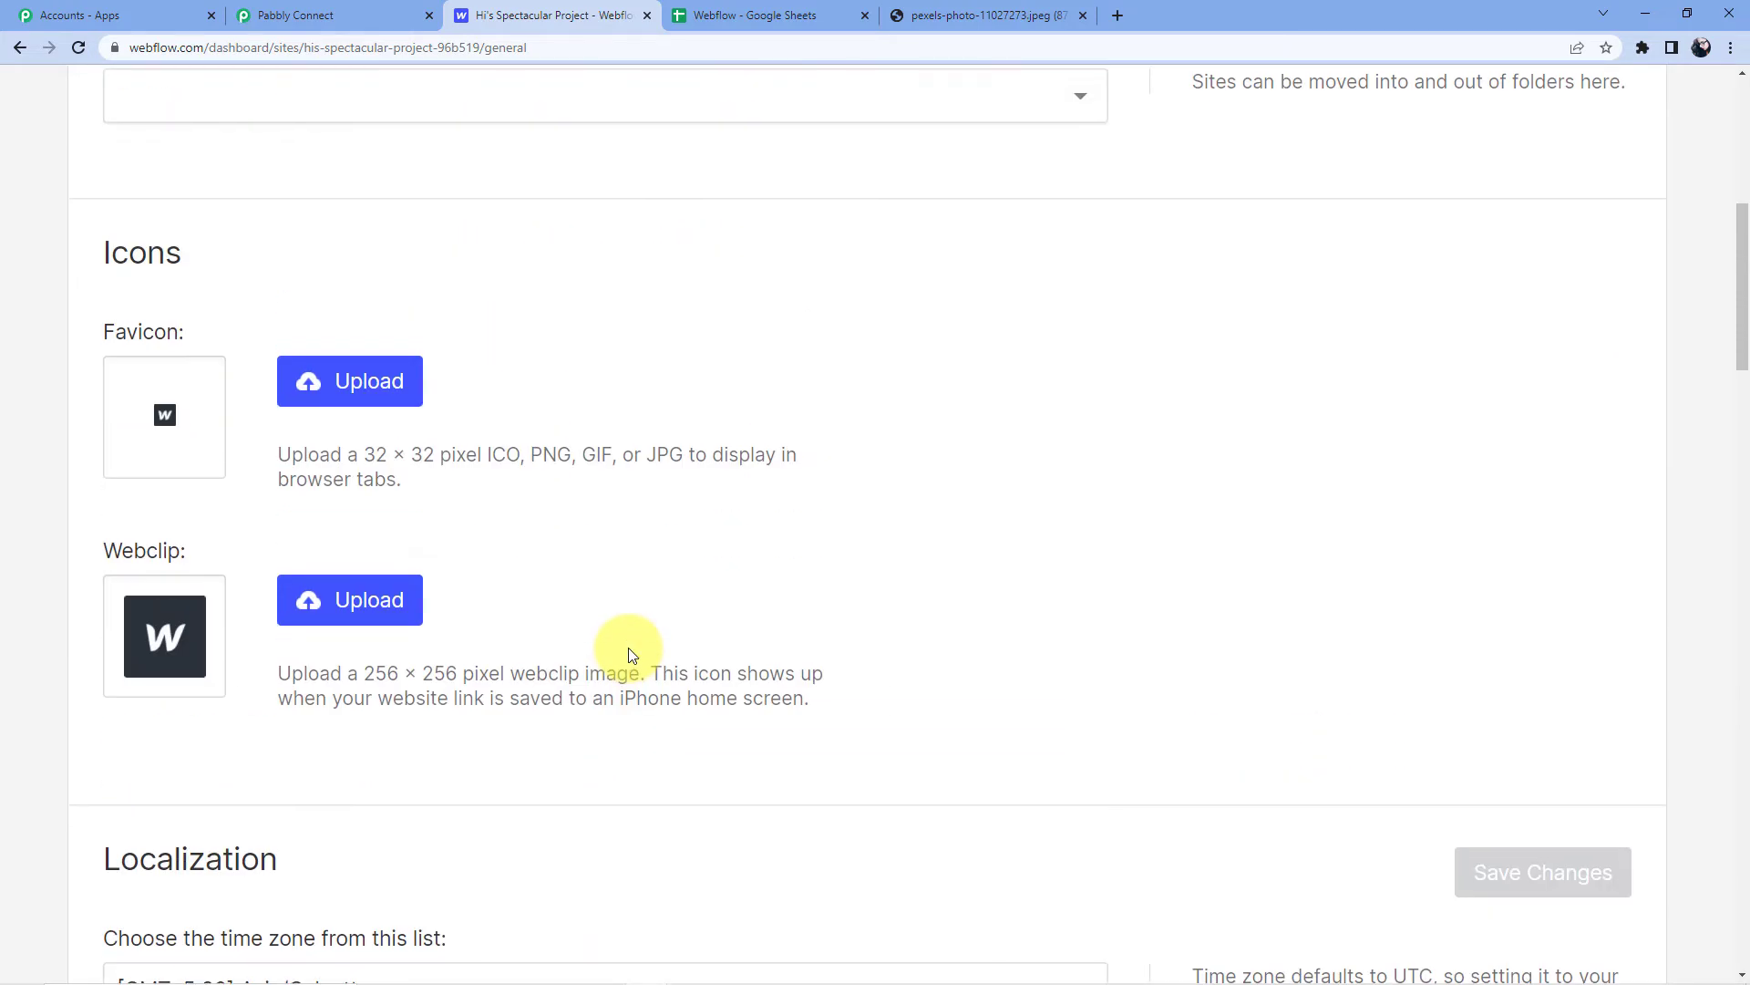
{"action": "scroll", "coordinate": [638, 653], "scroll_direction": "up", "scroll_amount": 2}
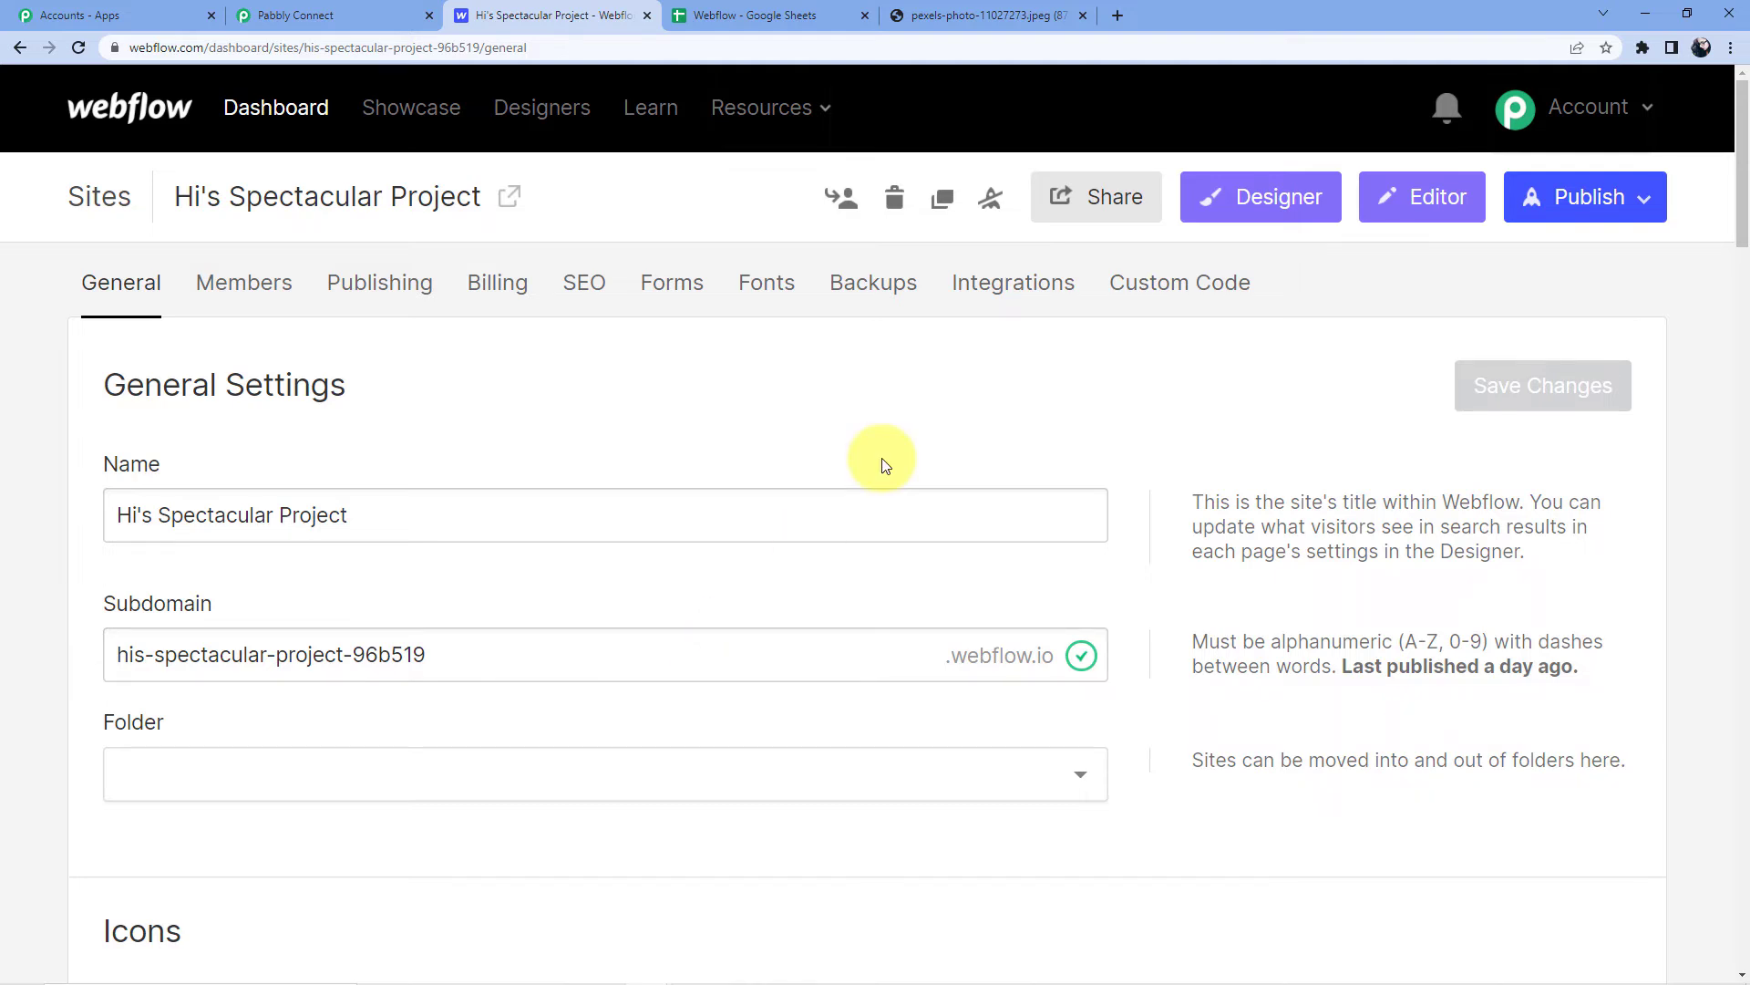
- Generate a new API token under API Access in the project's integration settings
{"action": "left_click", "coordinate": [1004, 288]}
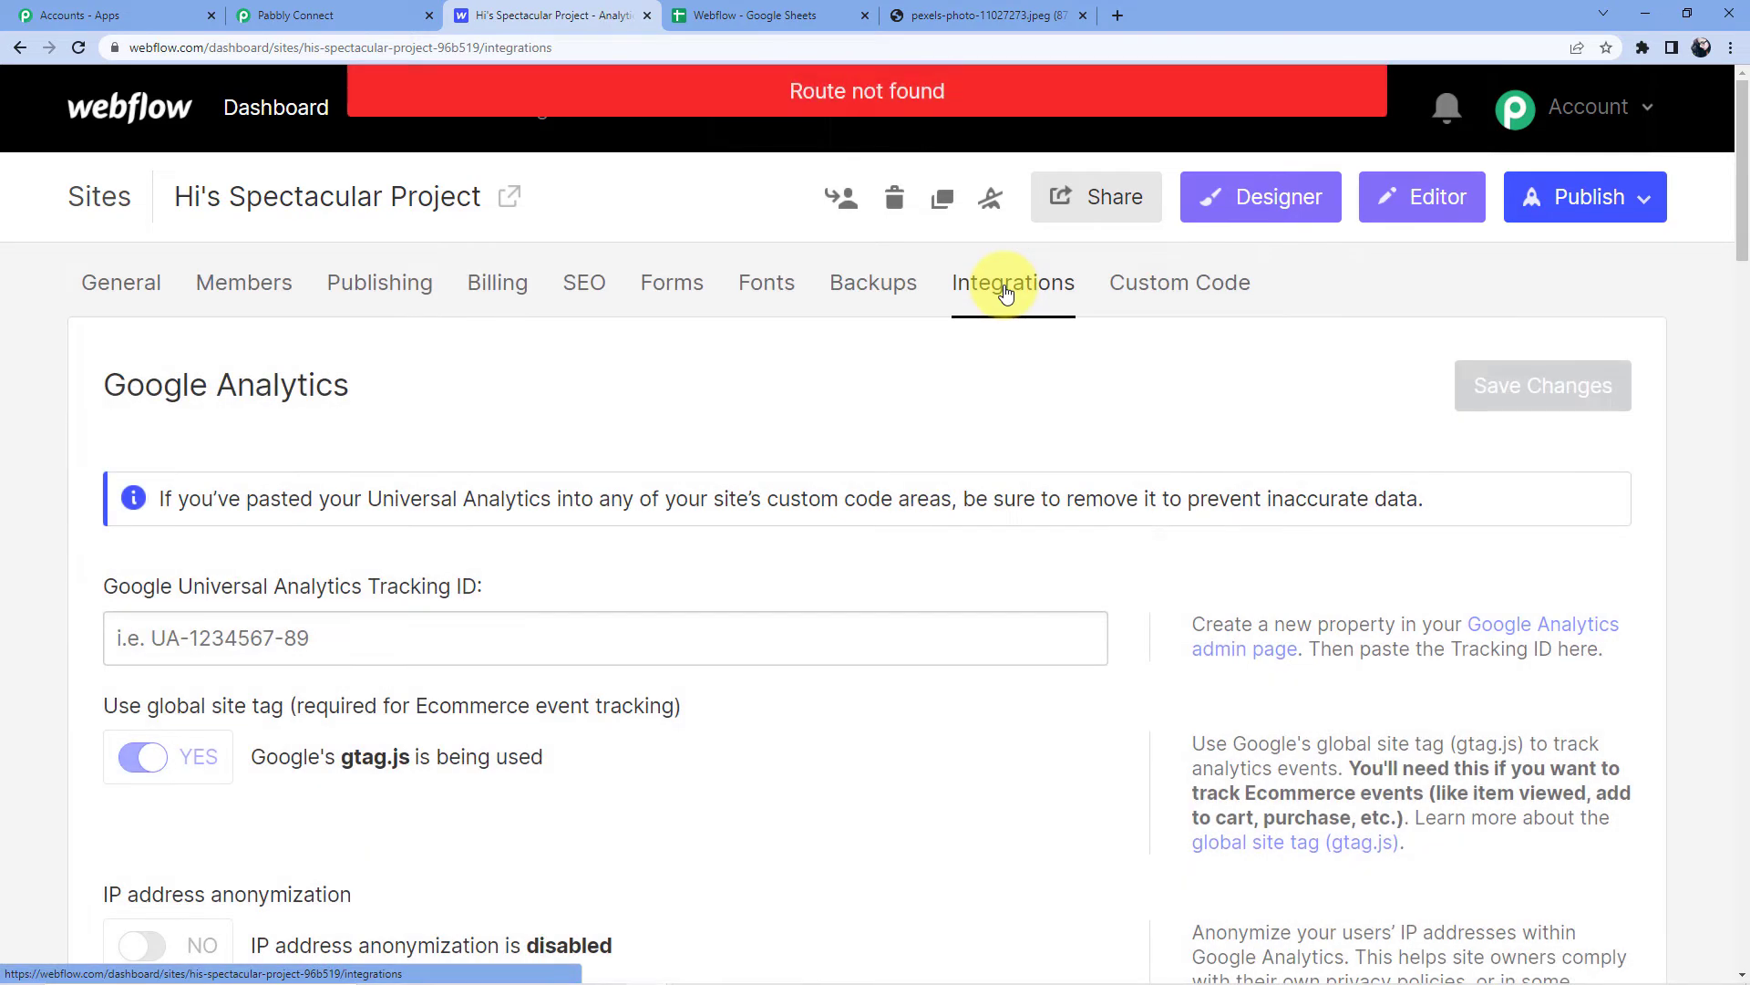
{"action": "scroll", "coordinate": [625, 423], "scroll_direction": "down", "scroll_amount": 5}
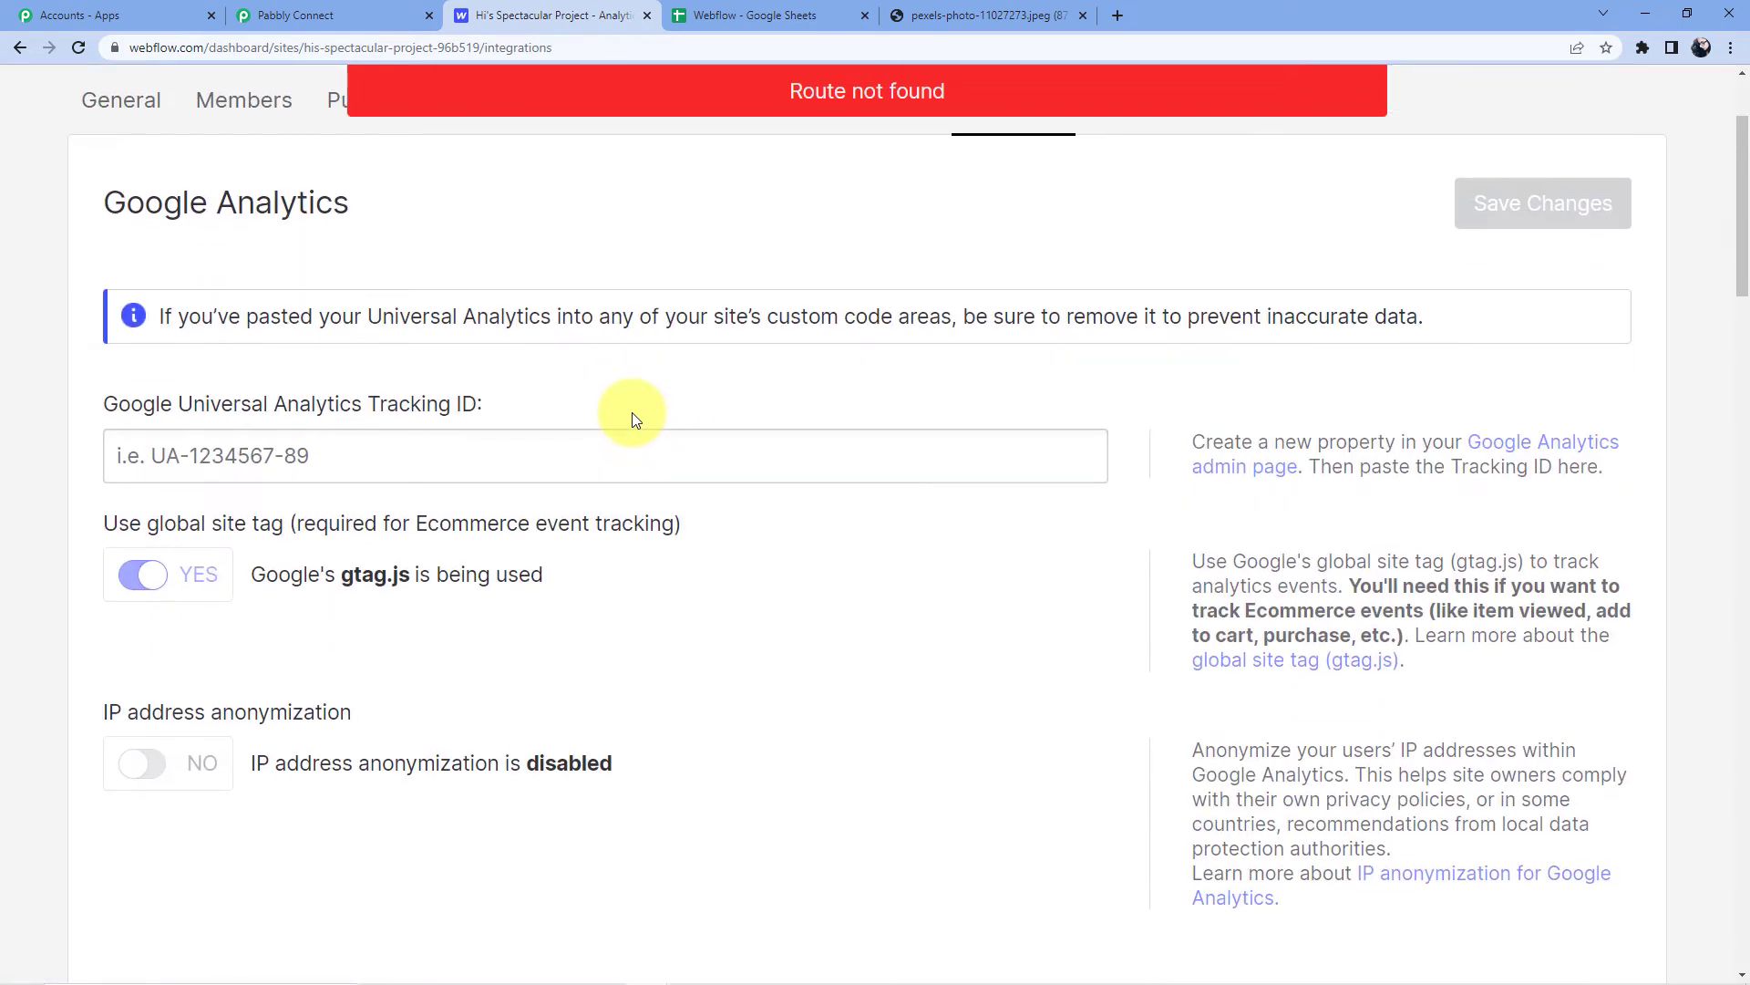
{"action": "scroll", "coordinate": [436, 474], "scroll_direction": "down", "scroll_amount": 12}
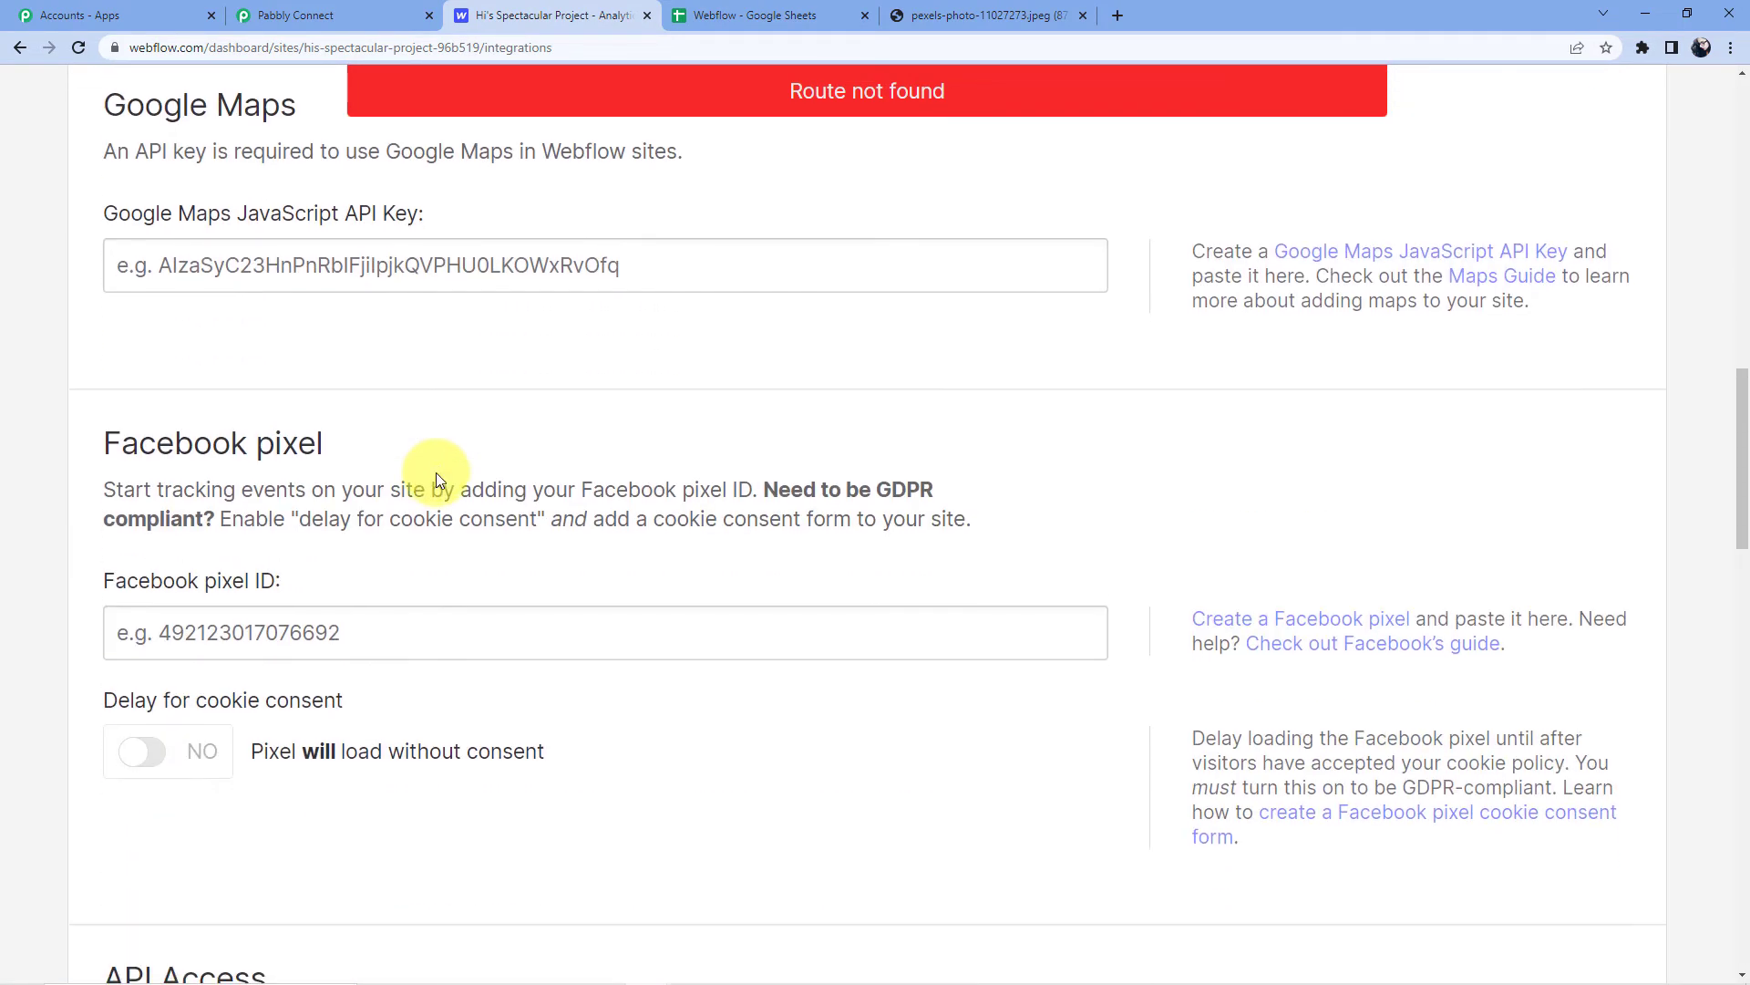
{"action": "scroll", "coordinate": [398, 516], "scroll_direction": "down", "scroll_amount": 3}
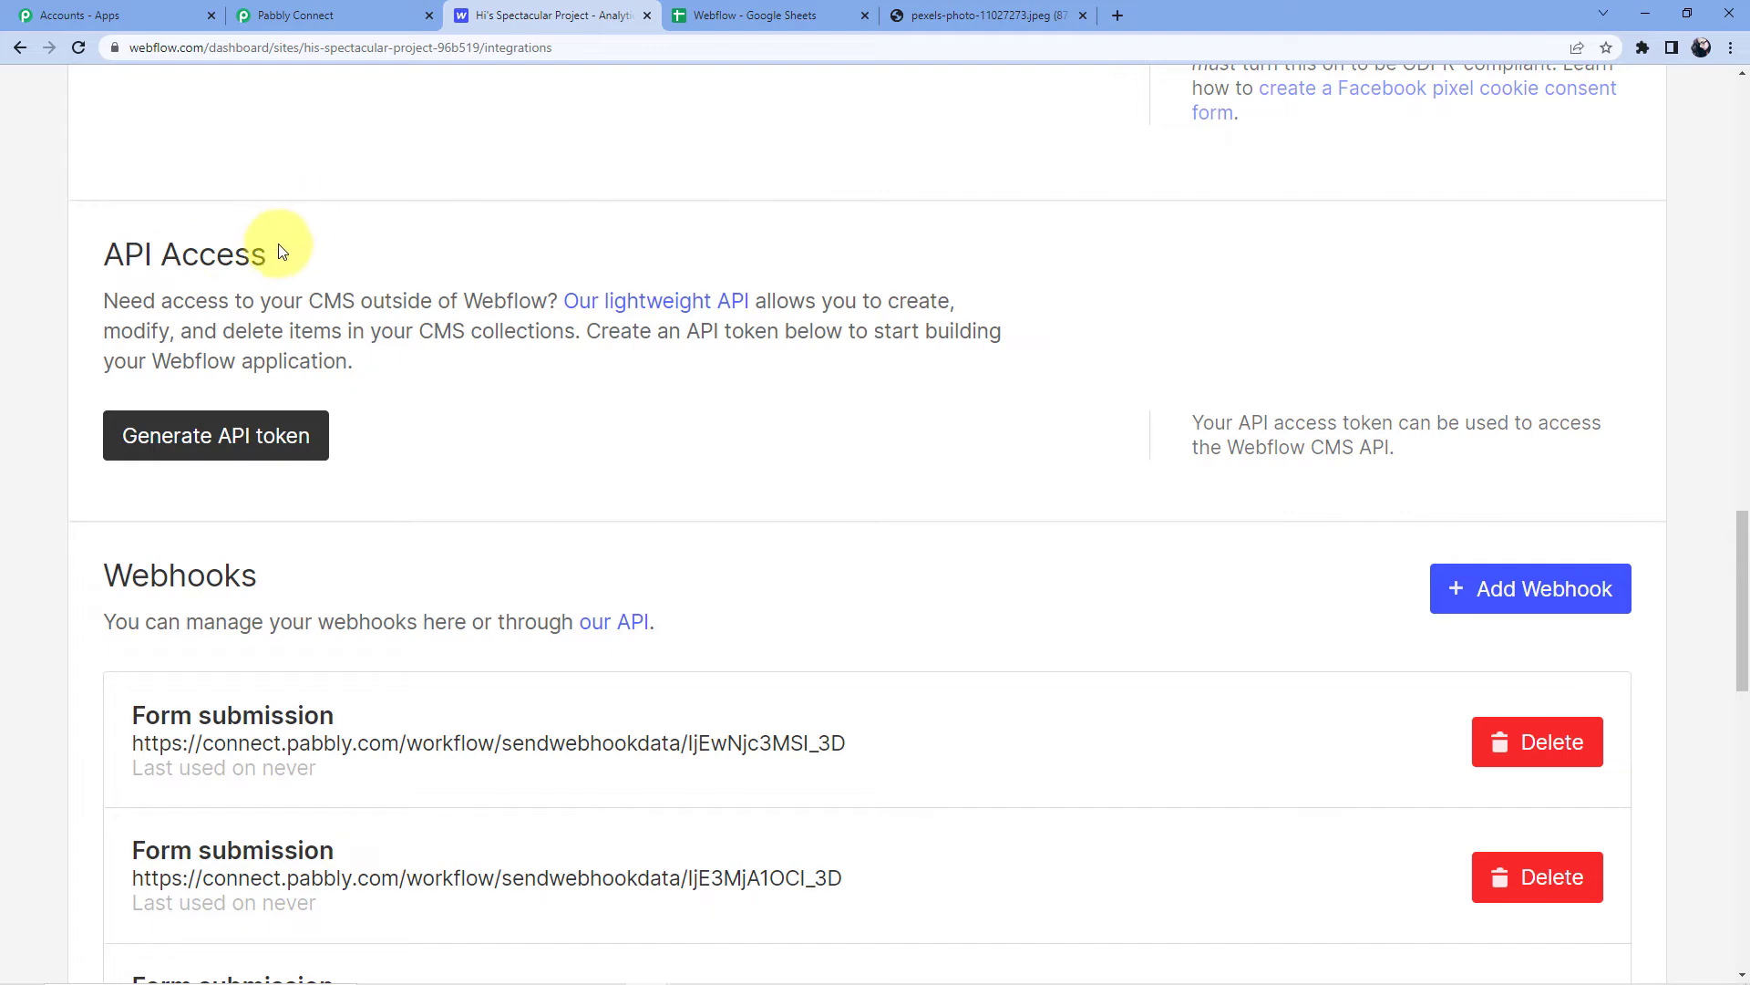
{"action": "scroll", "coordinate": [323, 328], "scroll_direction": "down", "scroll_amount": 3}
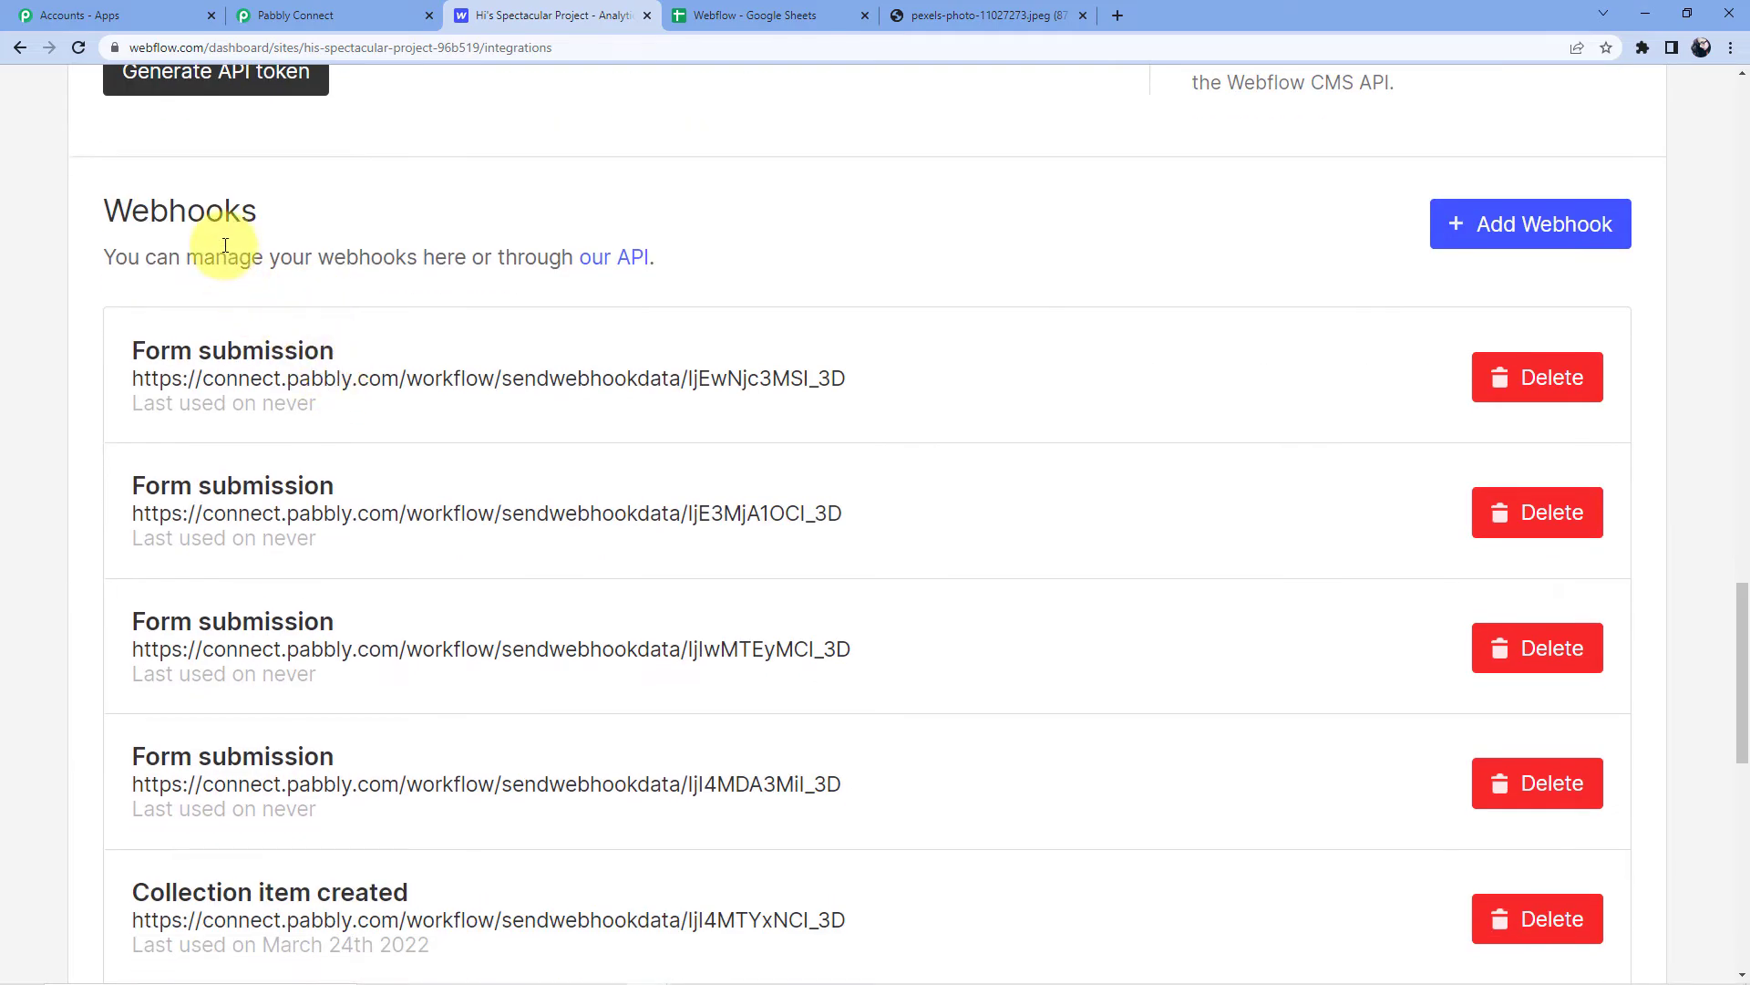
{"action": "scroll", "coordinate": [227, 255], "scroll_direction": "up", "scroll_amount": 2}
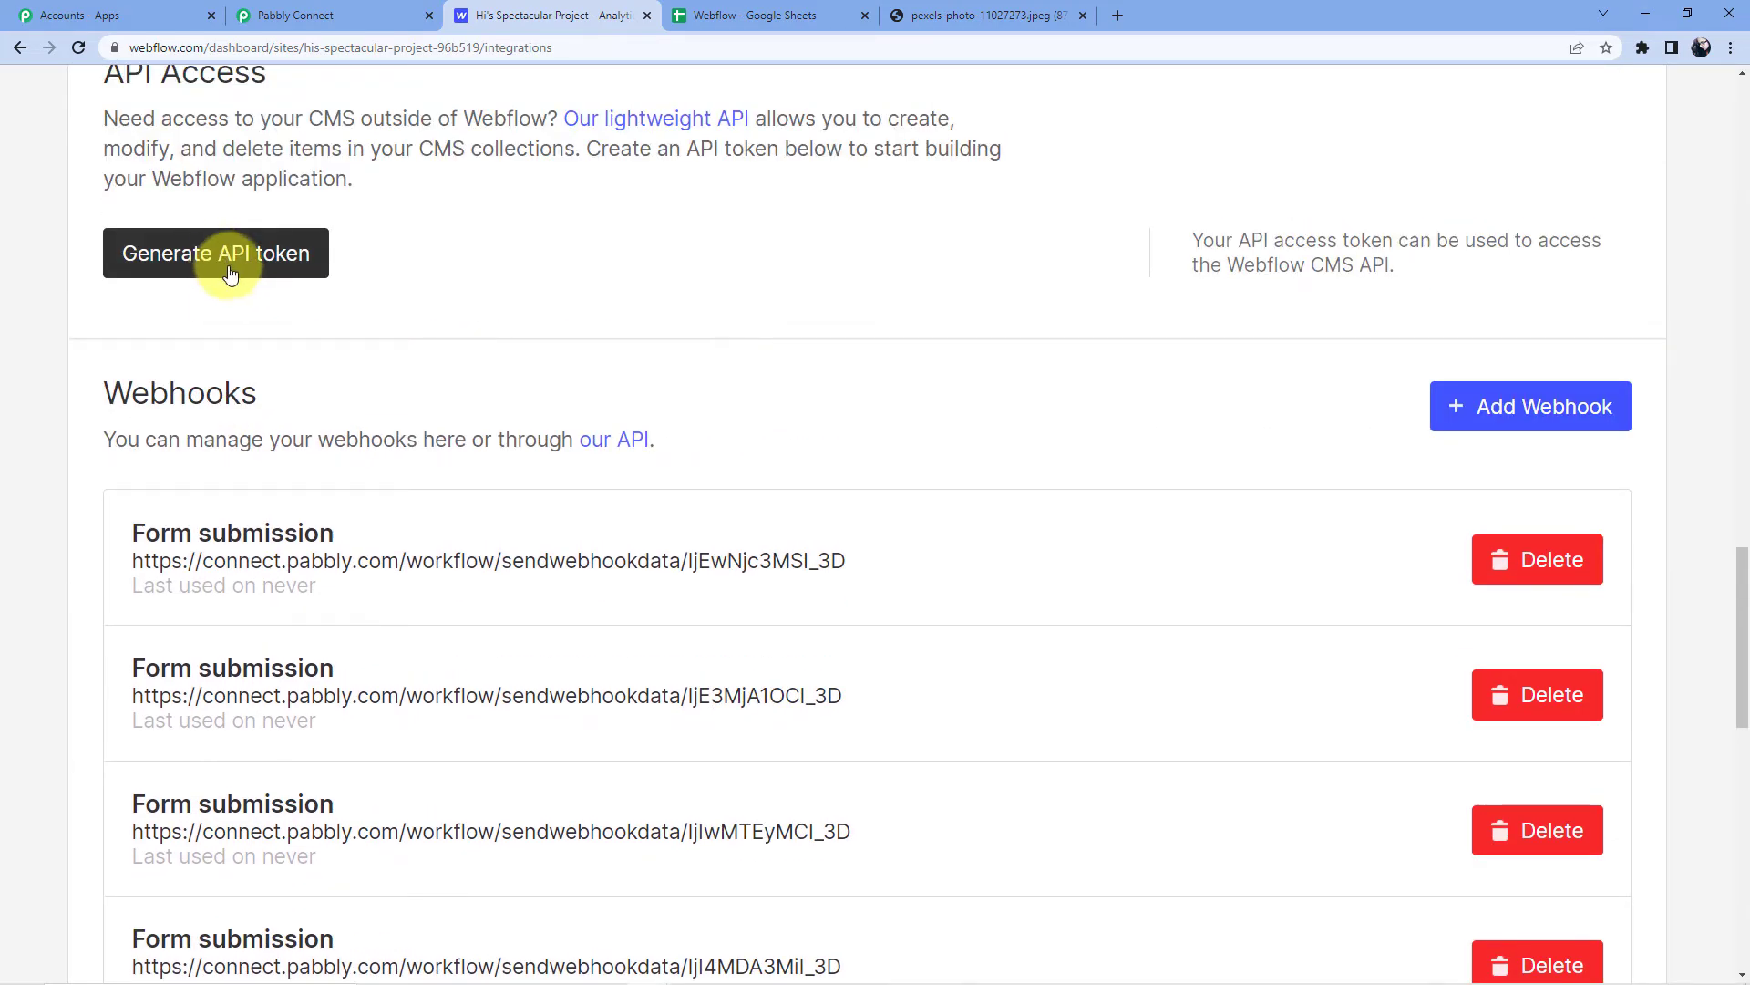
{"action": "left_click", "coordinate": [238, 271]}
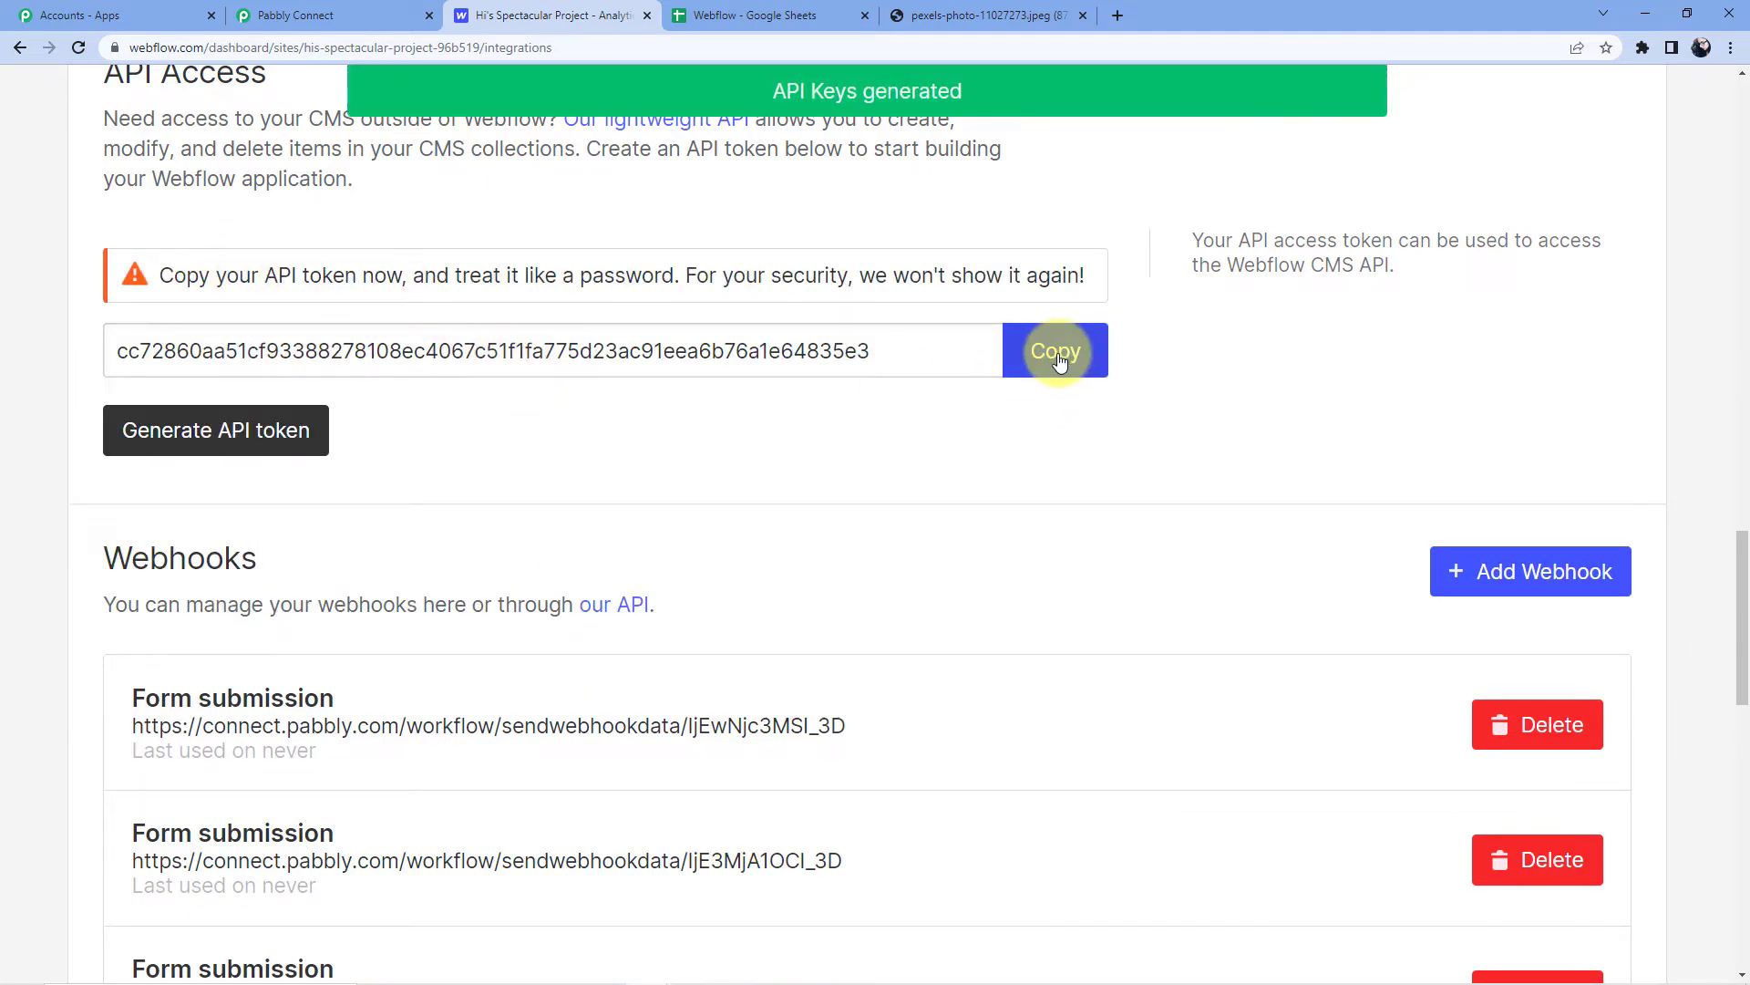
- Copy the generated API token and paste it into the API Token field of the new Webflow connection in Pabbly Connect
{"action": "double_click", "coordinate": [525, 352]}
{"action": "right_click", "coordinate": [141, 354]}
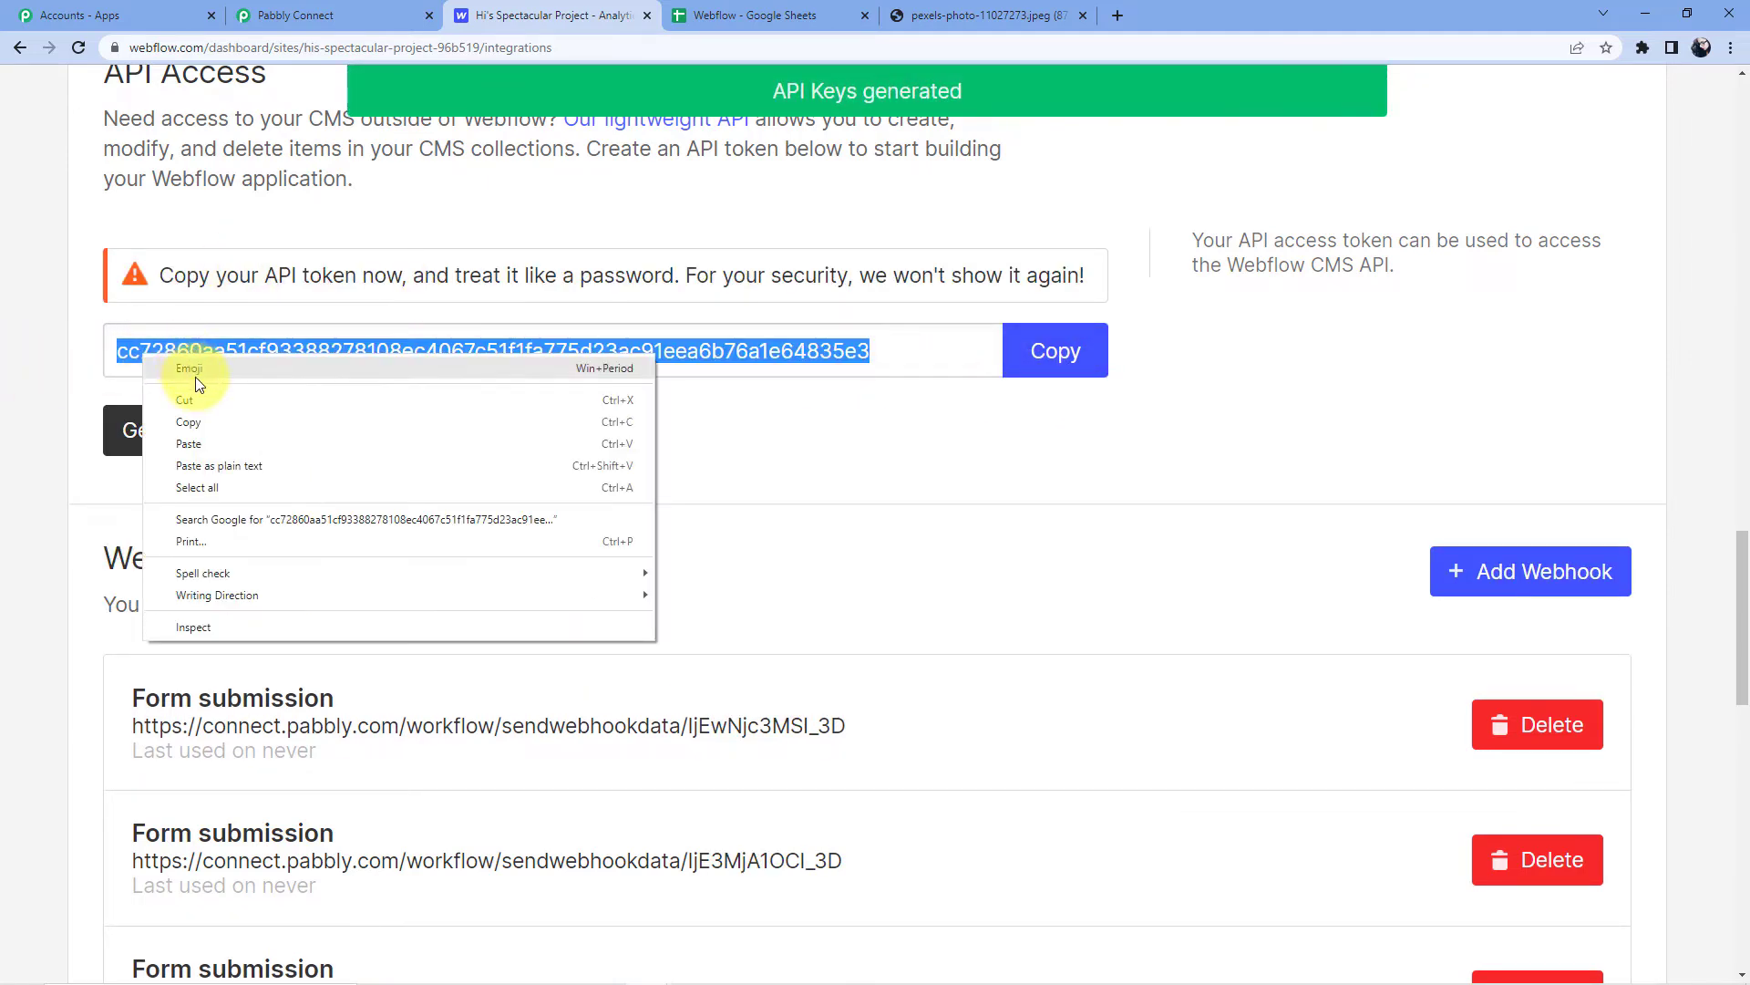
{"action": "left_click", "coordinate": [200, 423]}
{"action": "left_click", "coordinate": [935, 12]}
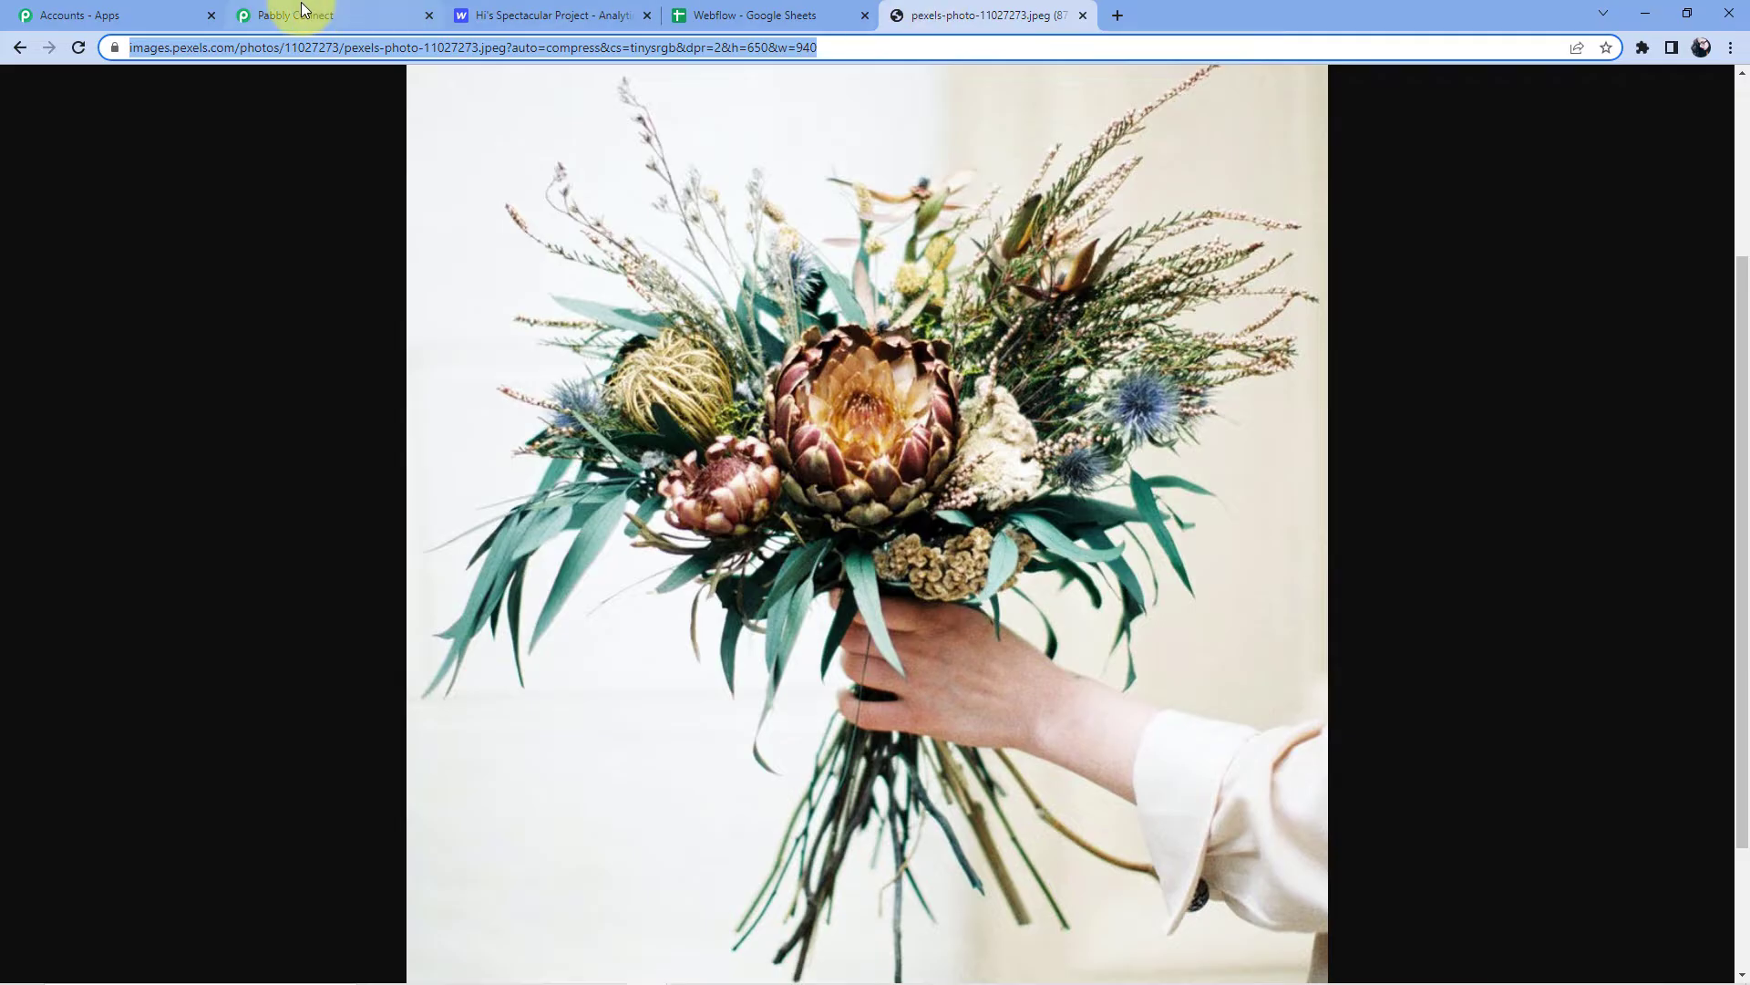
{"action": "left_click", "coordinate": [303, 11]}
{"action": "left_click", "coordinate": [900, 548]}
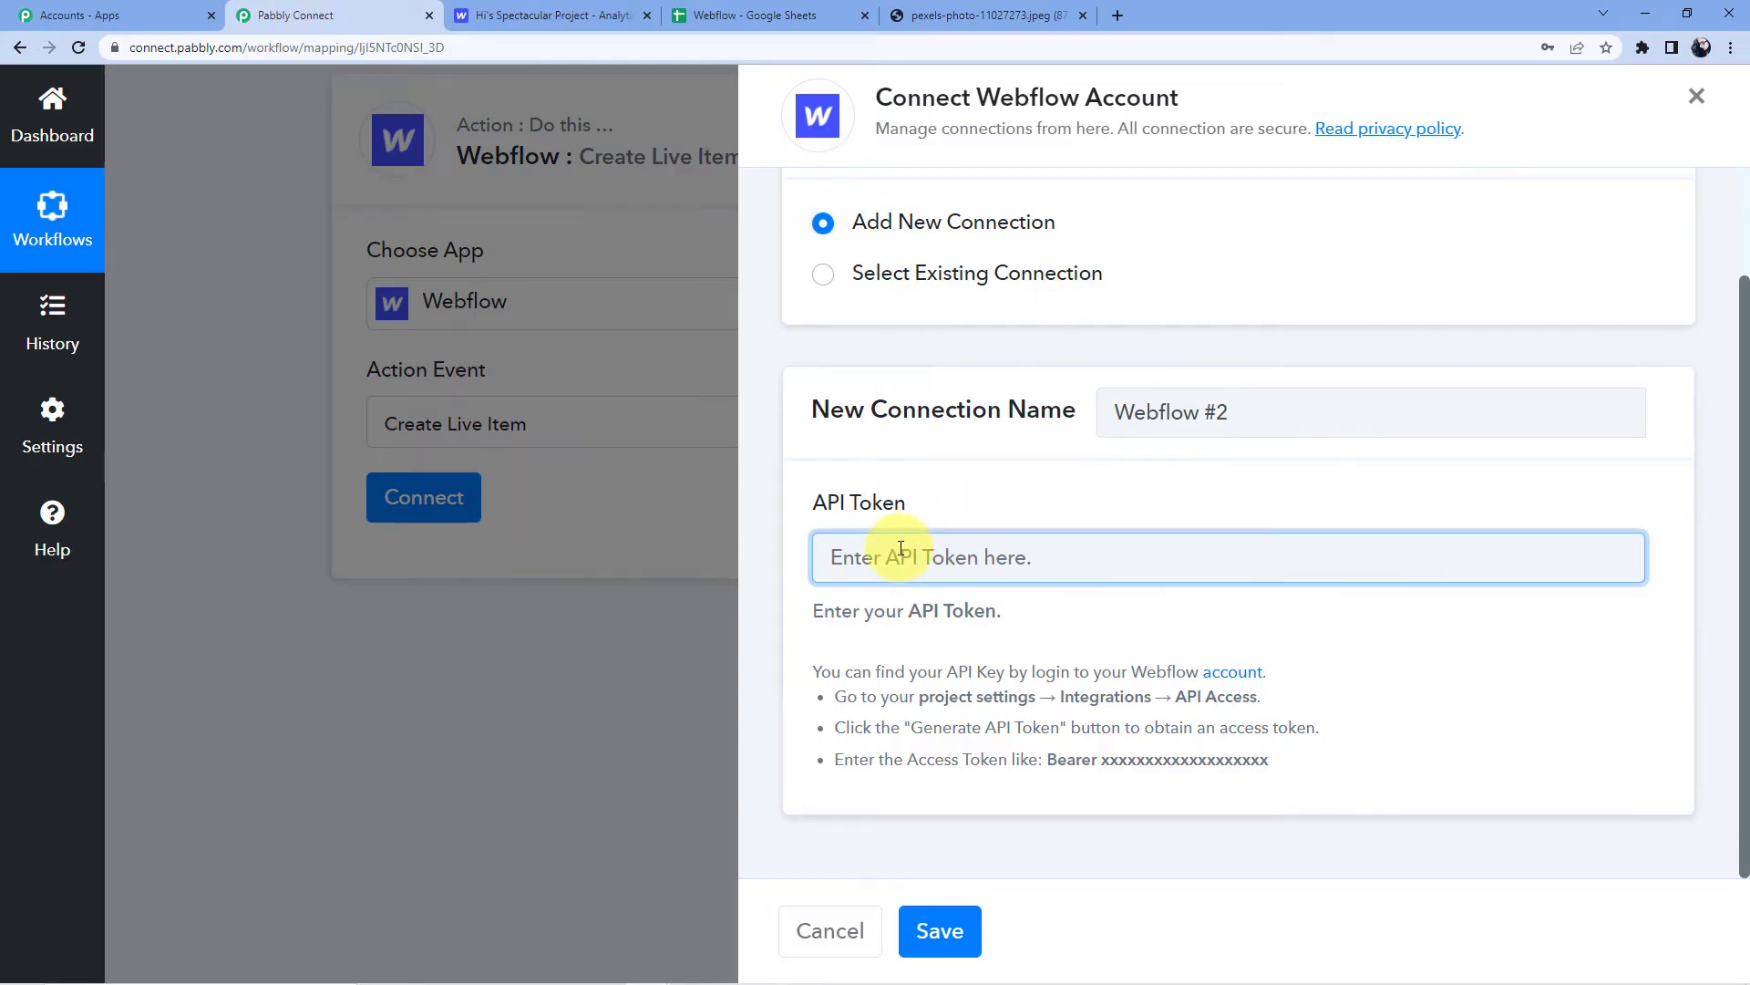
{"action": "key", "text": "ctrl+v"}
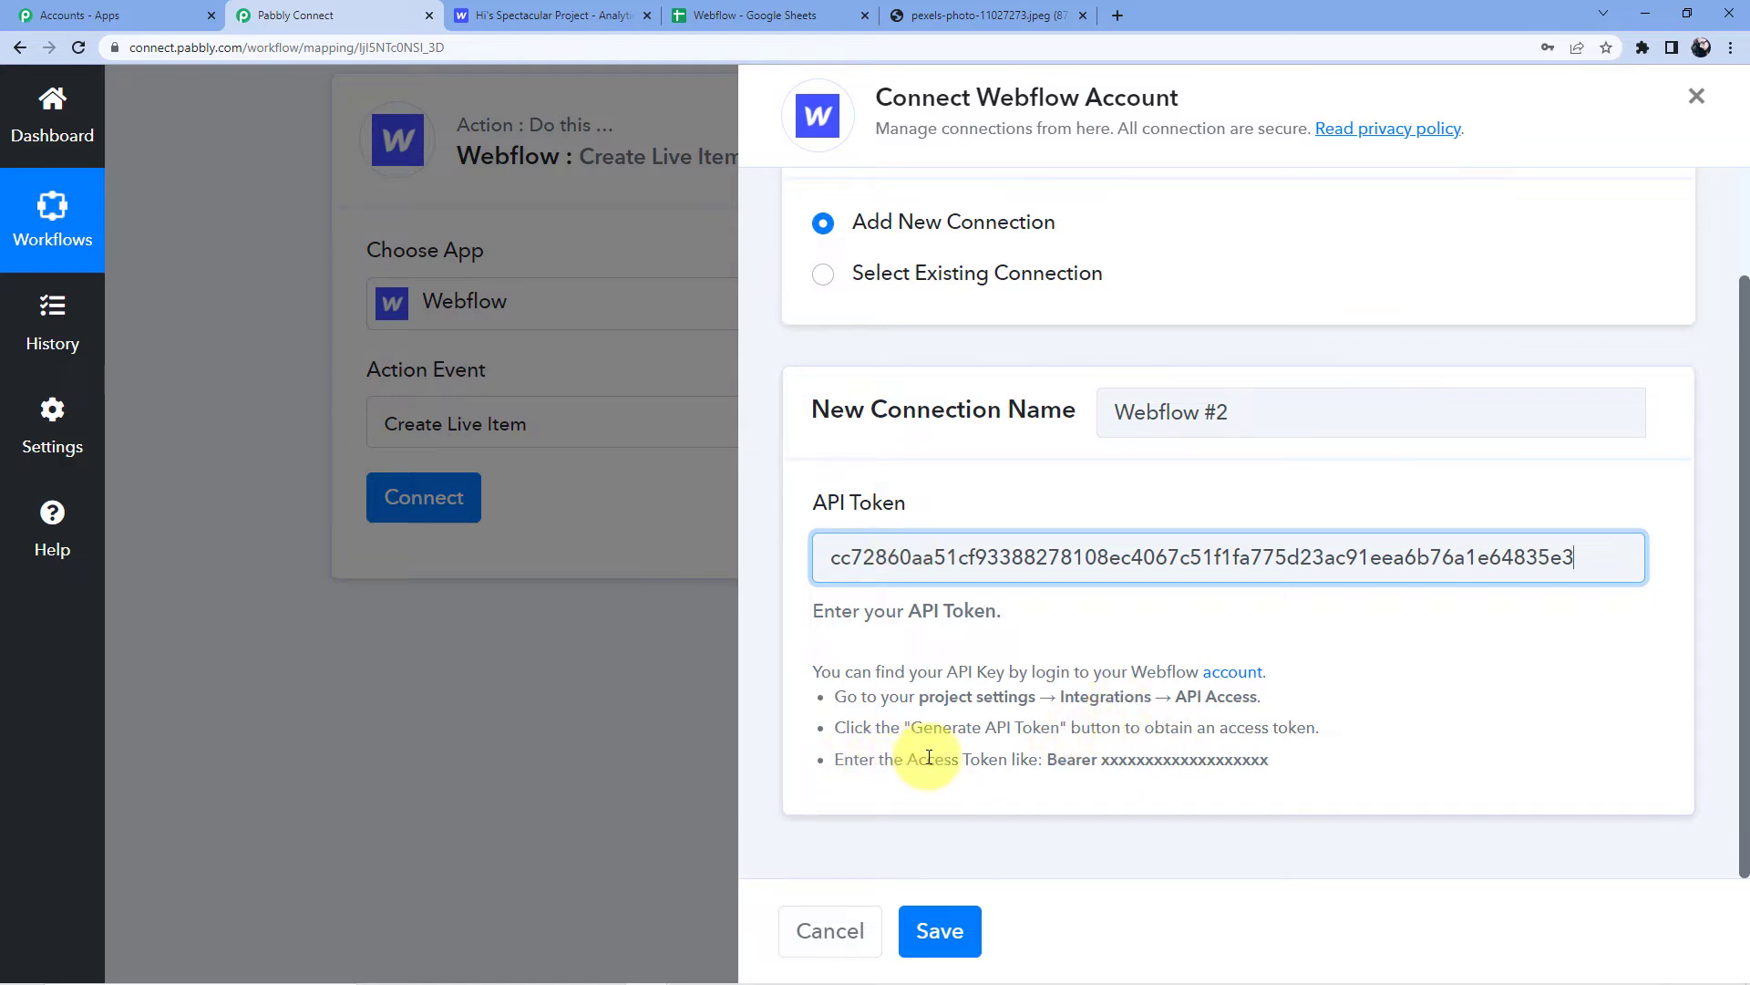
- Copy the word Bearer from the instructions, insert it before the value in the API Token field and save the Webflow connection
{"action": "left_click_drag", "start_coordinate": [1046, 758], "coordinate": [1052, 759]}
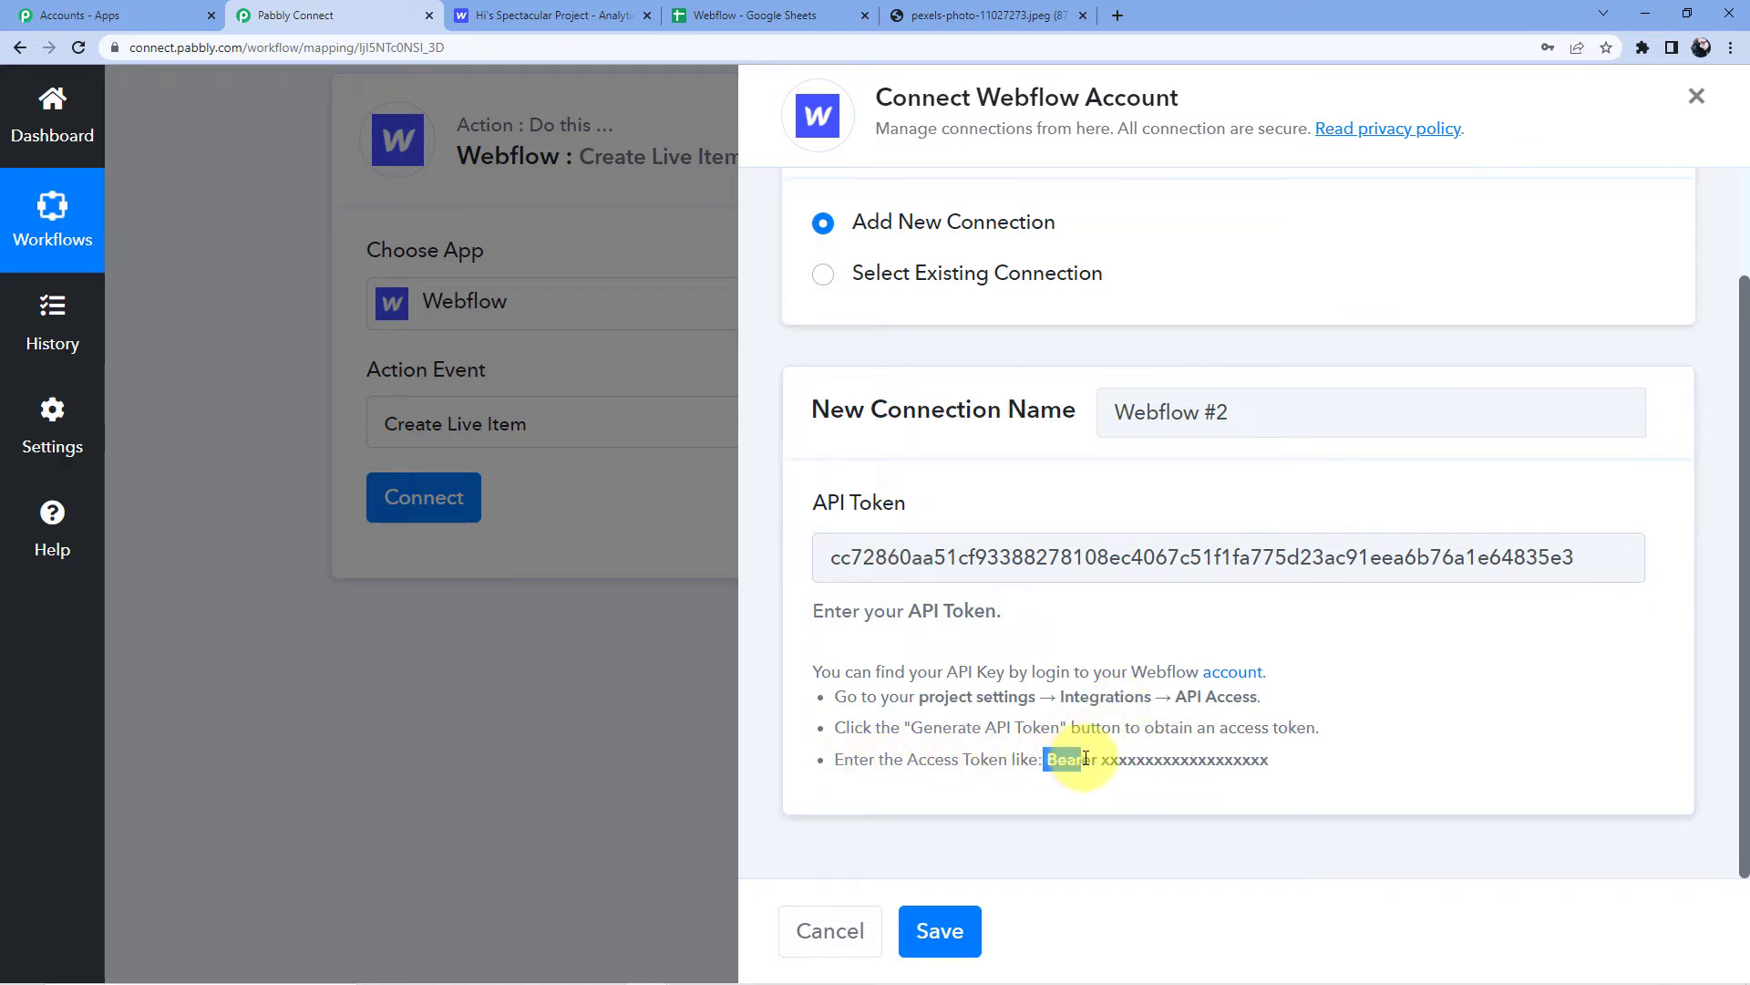
{"action": "right_click", "coordinate": [1097, 758]}
{"action": "left_click", "coordinate": [1076, 768]}
{"action": "left_click", "coordinate": [882, 568]}
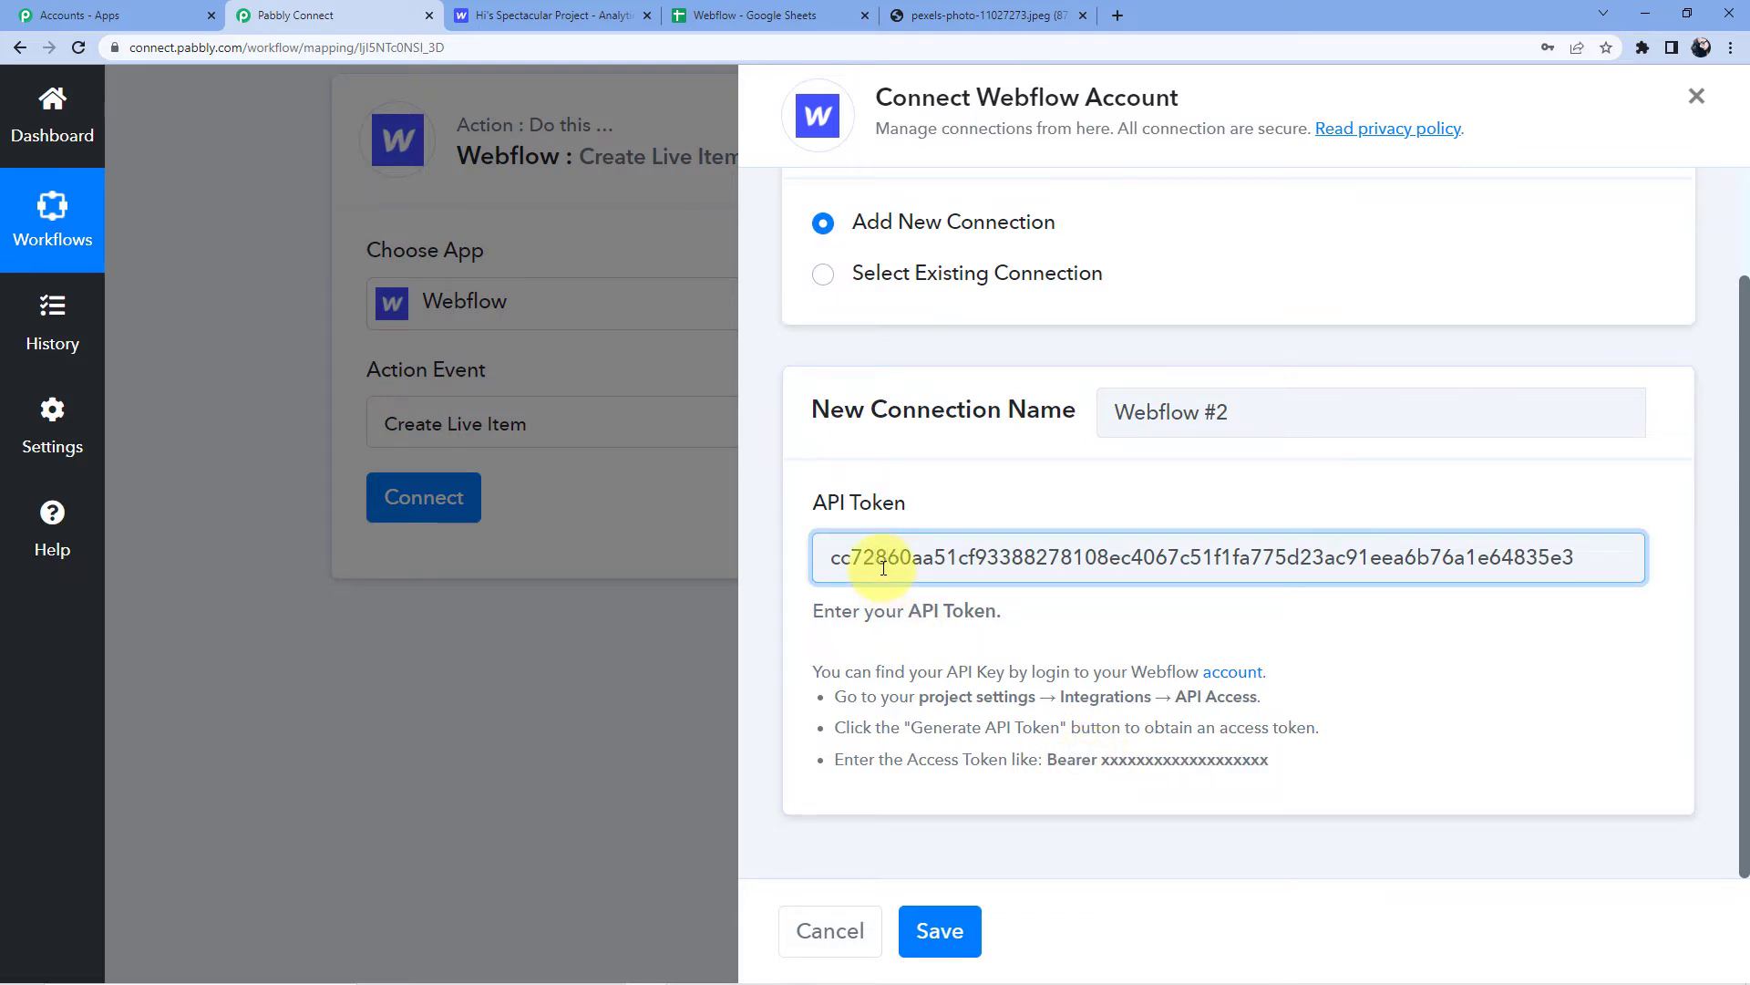
{"action": "key", "text": "ctrl+v"}
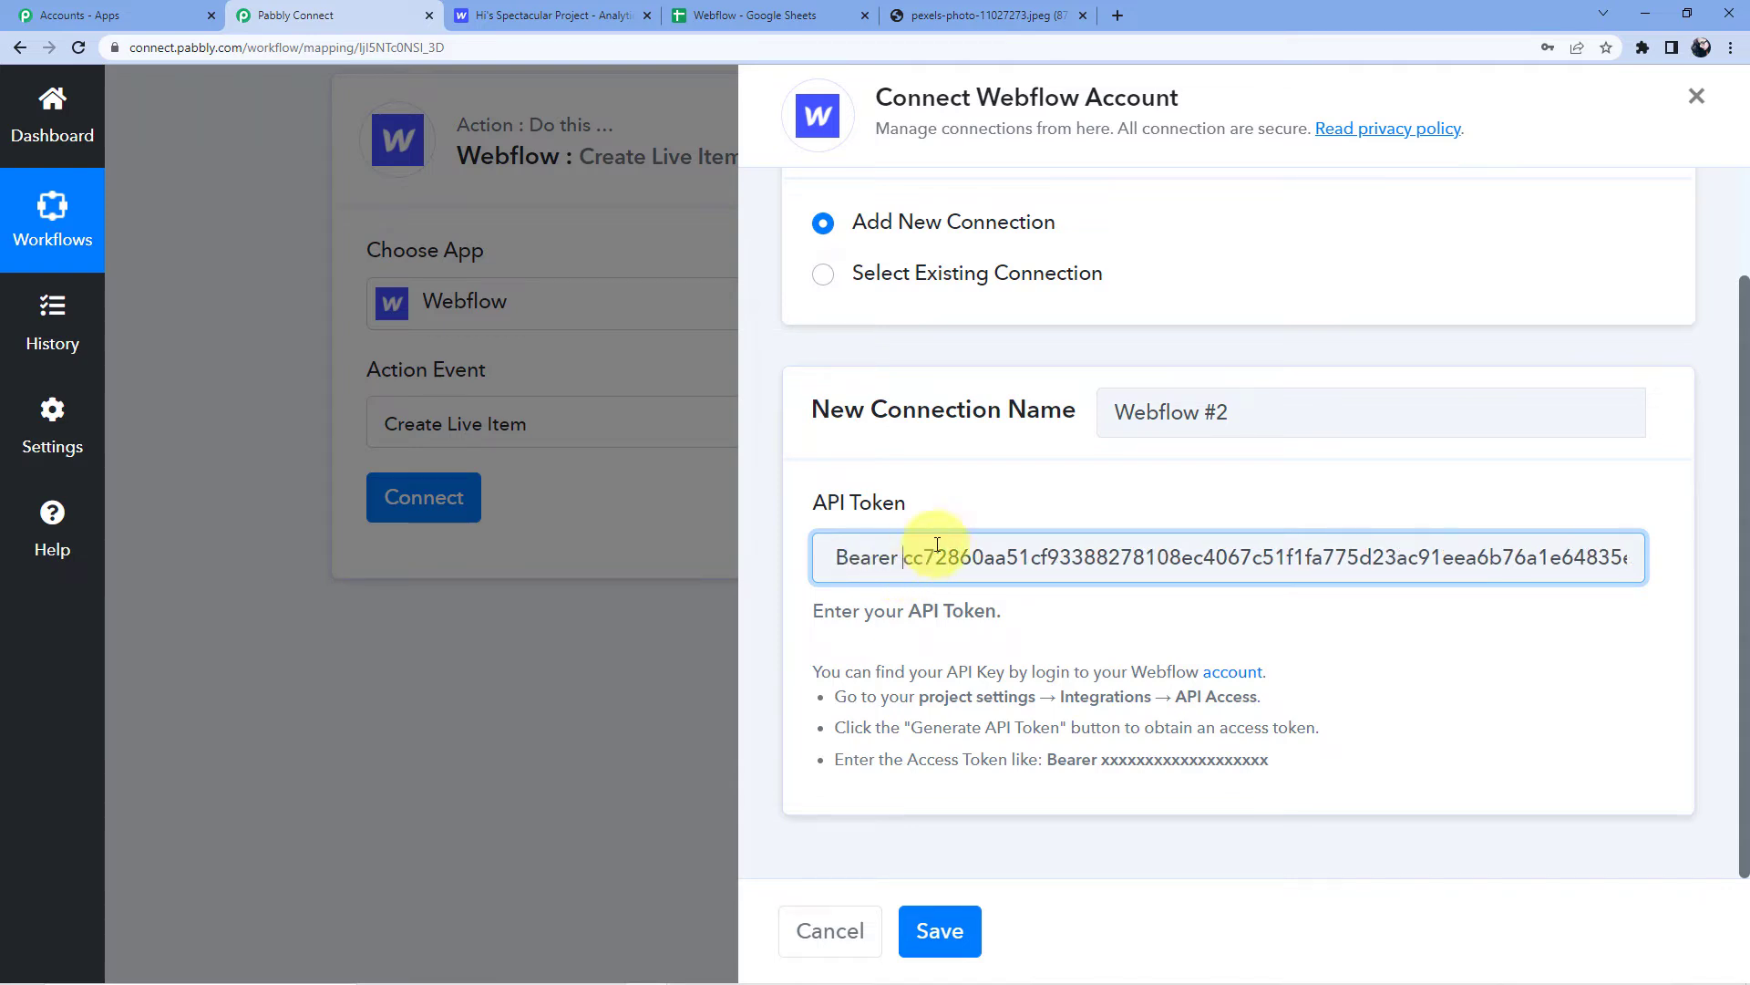
{"action": "left_click", "coordinate": [940, 921]}
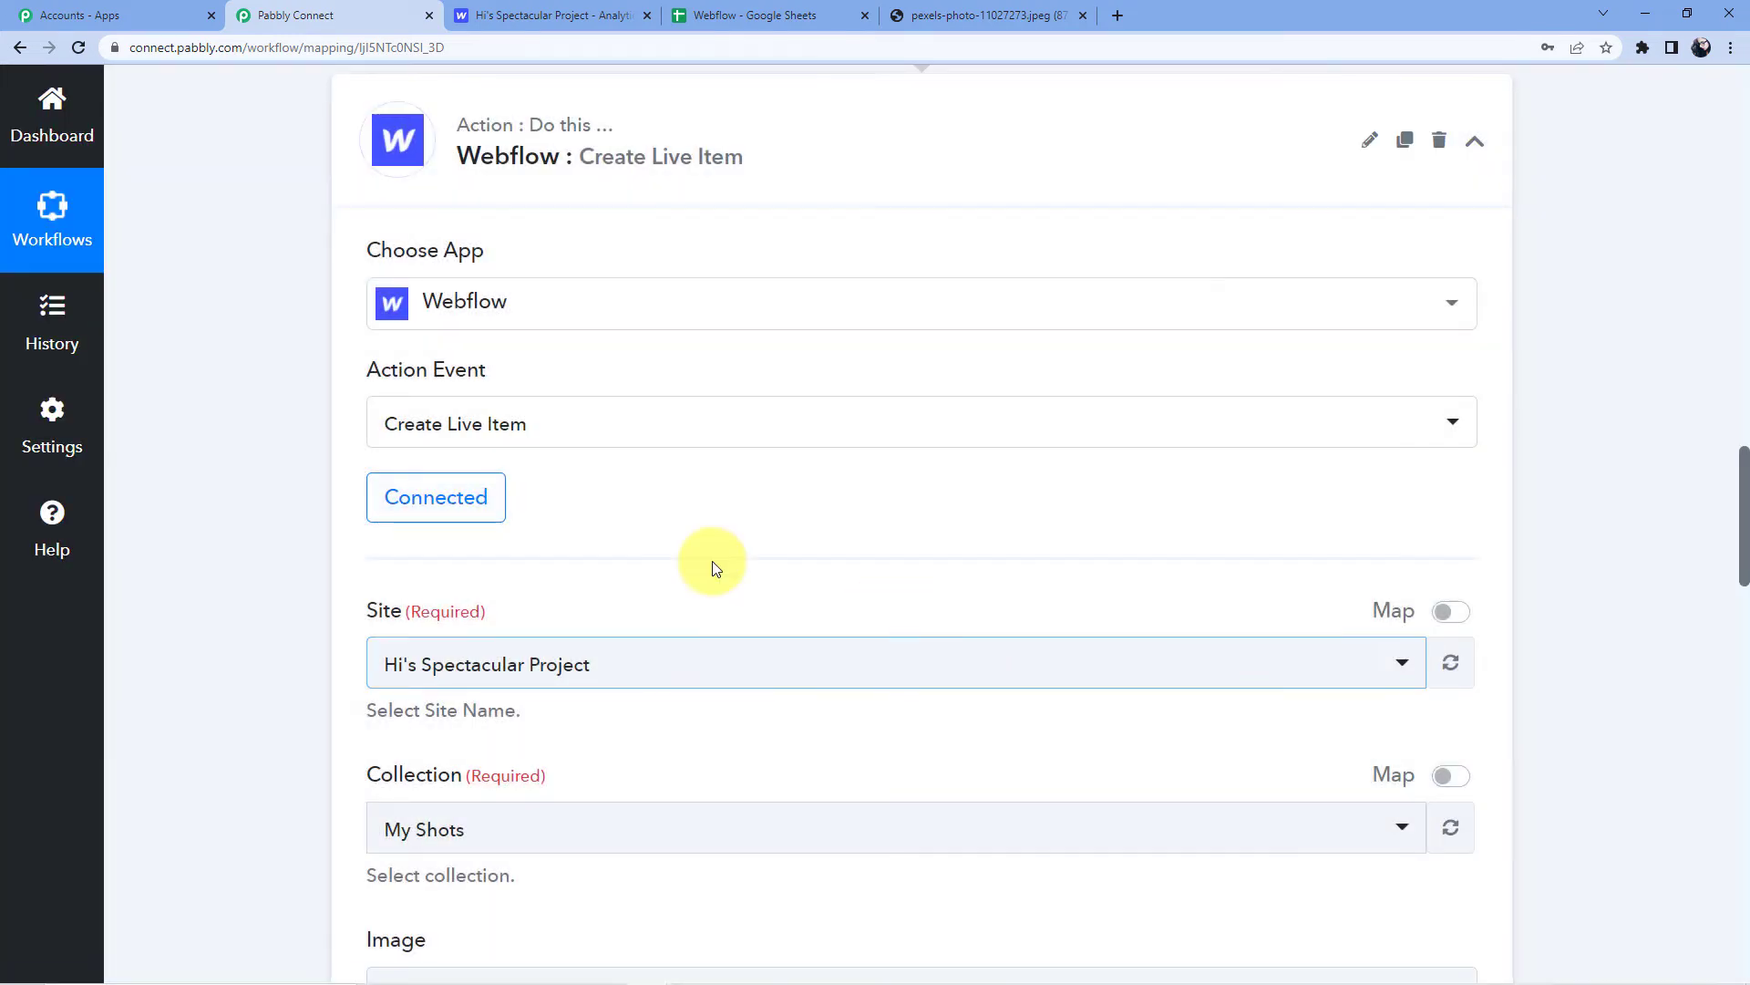
- Switch to the Webflow project settings and go back to the project's Designer
{"action": "scroll", "coordinate": [550, 501], "scroll_direction": "down", "scroll_amount": 2}
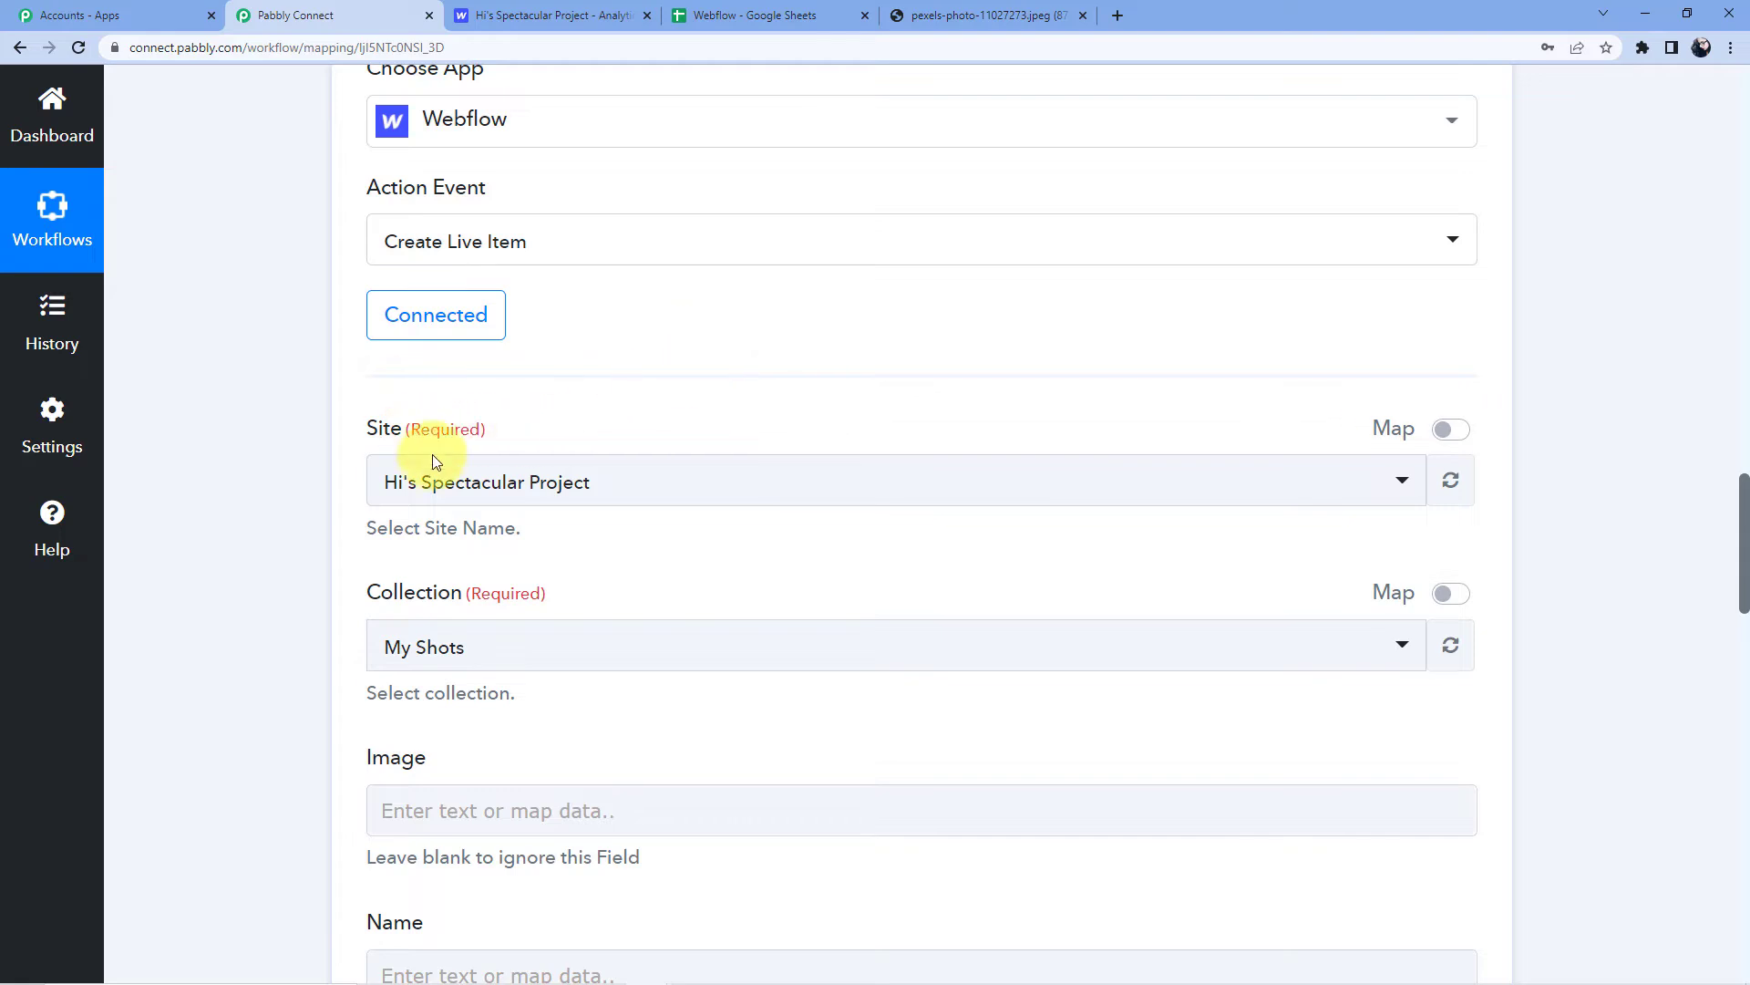
{"action": "left_click", "coordinate": [553, 15]}
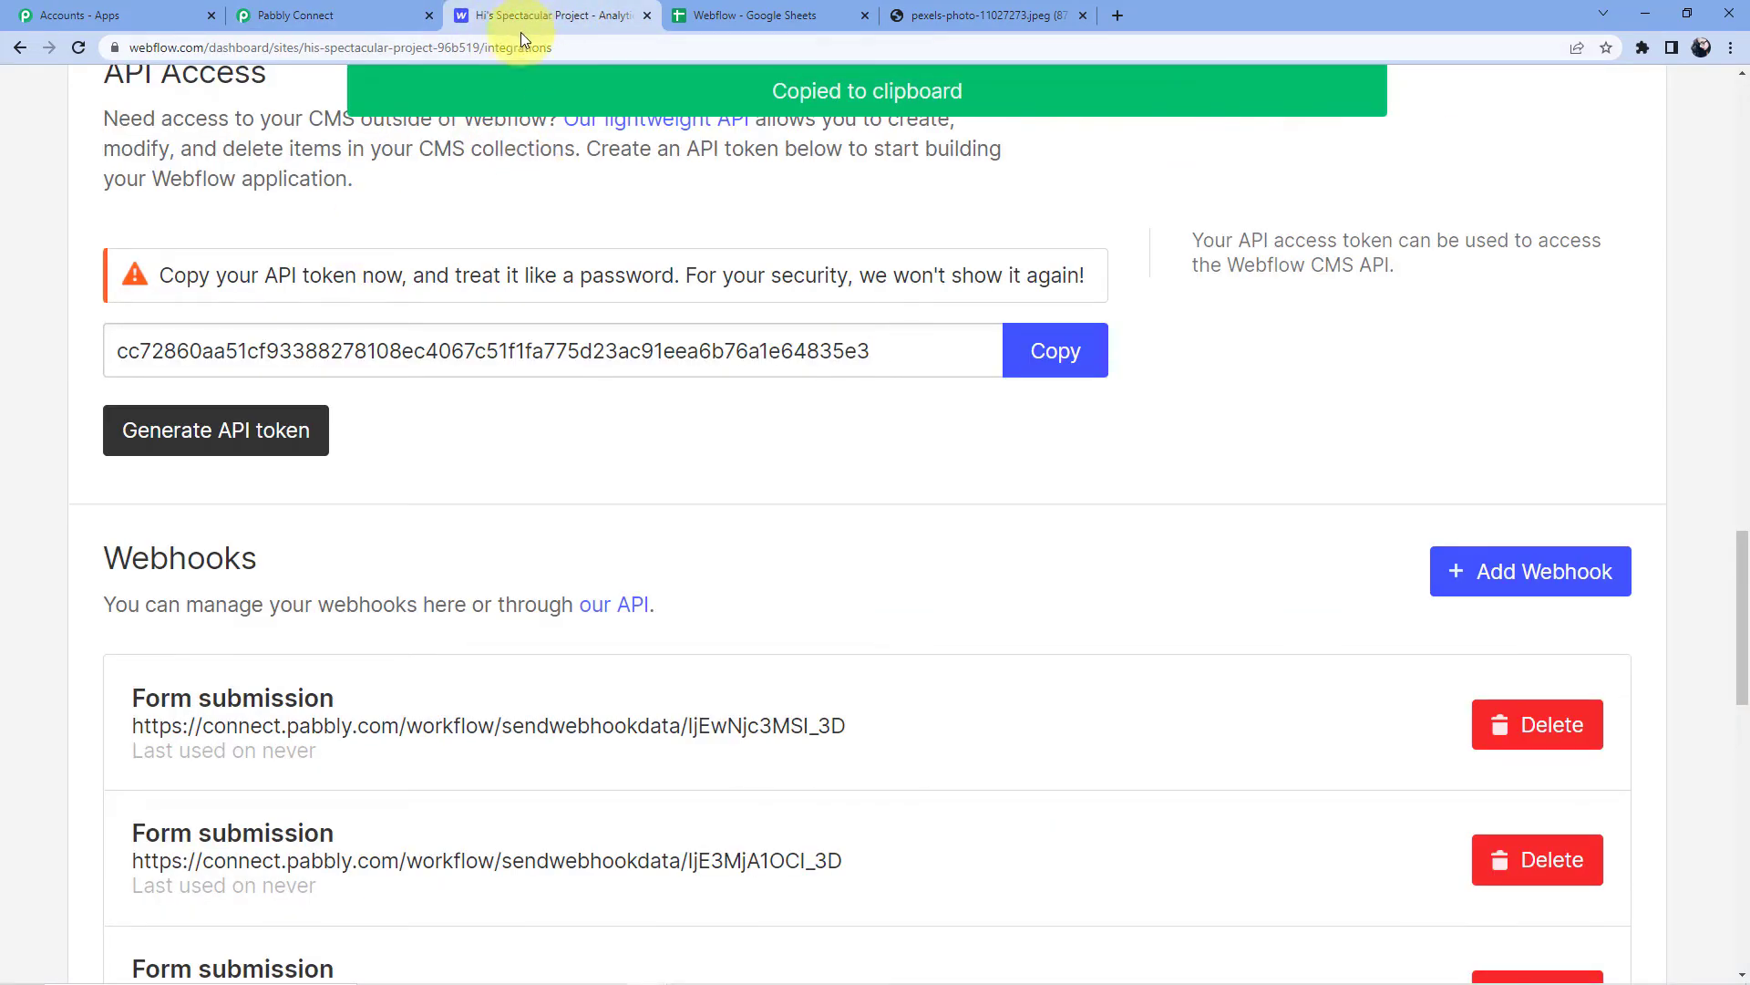
{"action": "scroll", "coordinate": [521, 287], "scroll_direction": "up", "scroll_amount": 15}
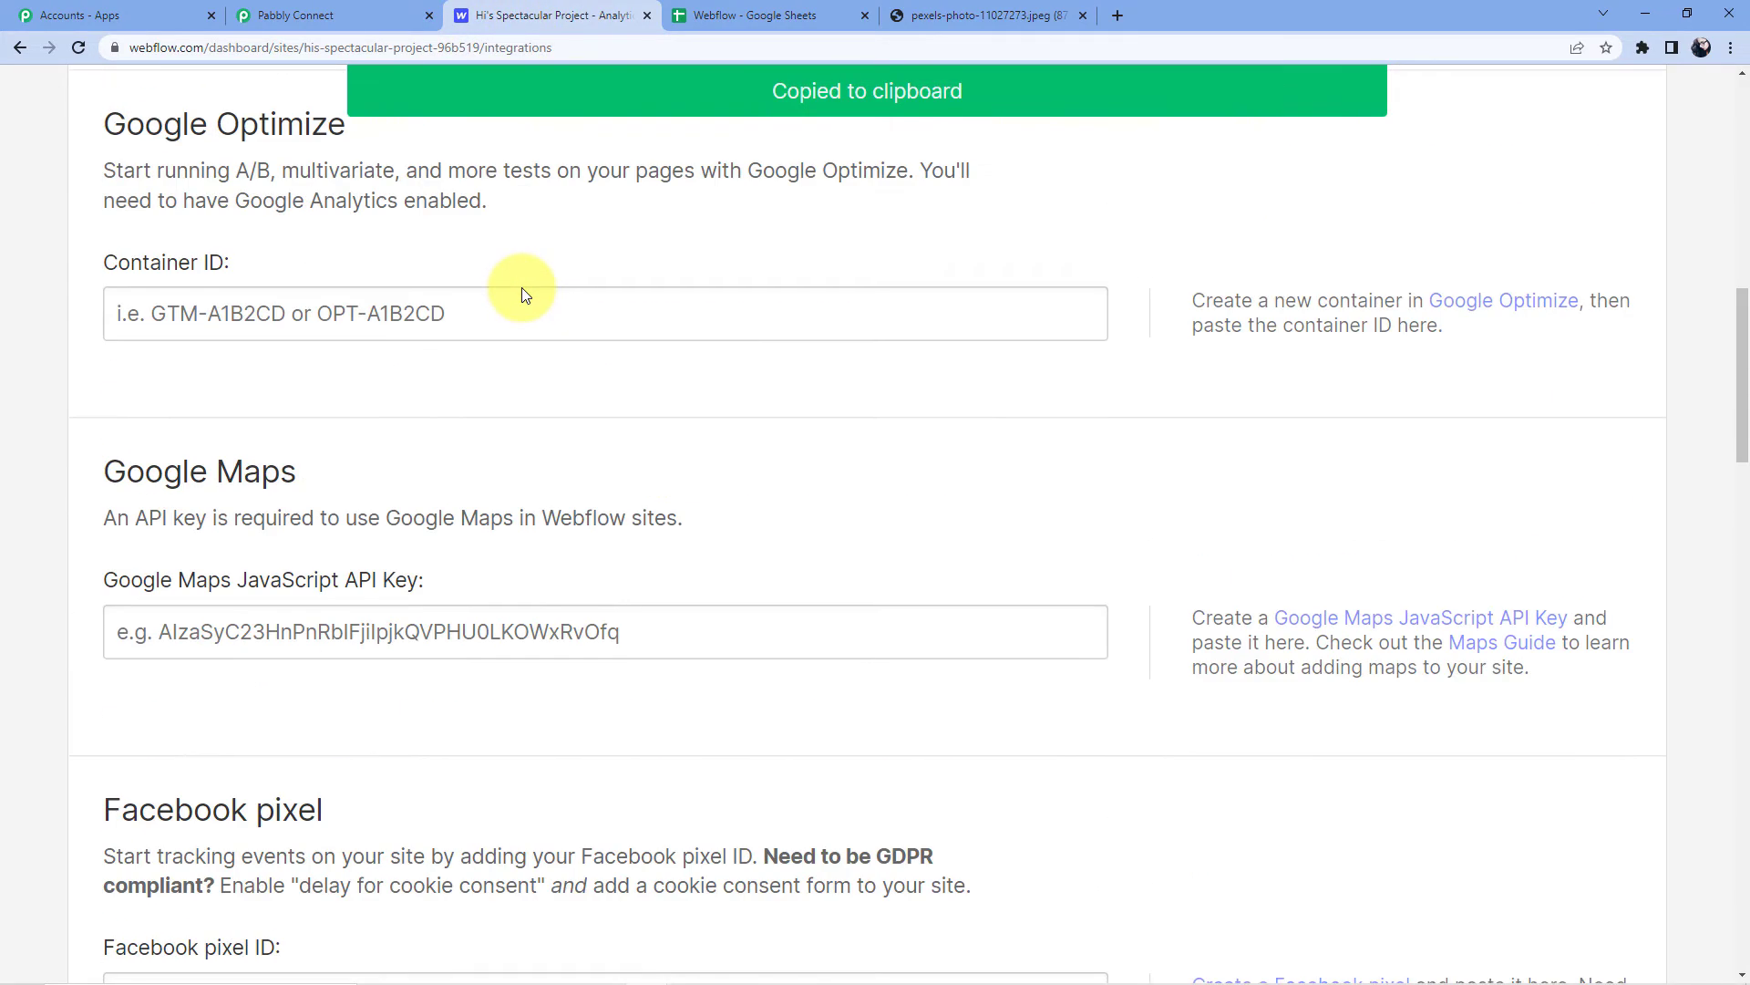
{"action": "scroll", "coordinate": [456, 310], "scroll_direction": "up", "scroll_amount": 12}
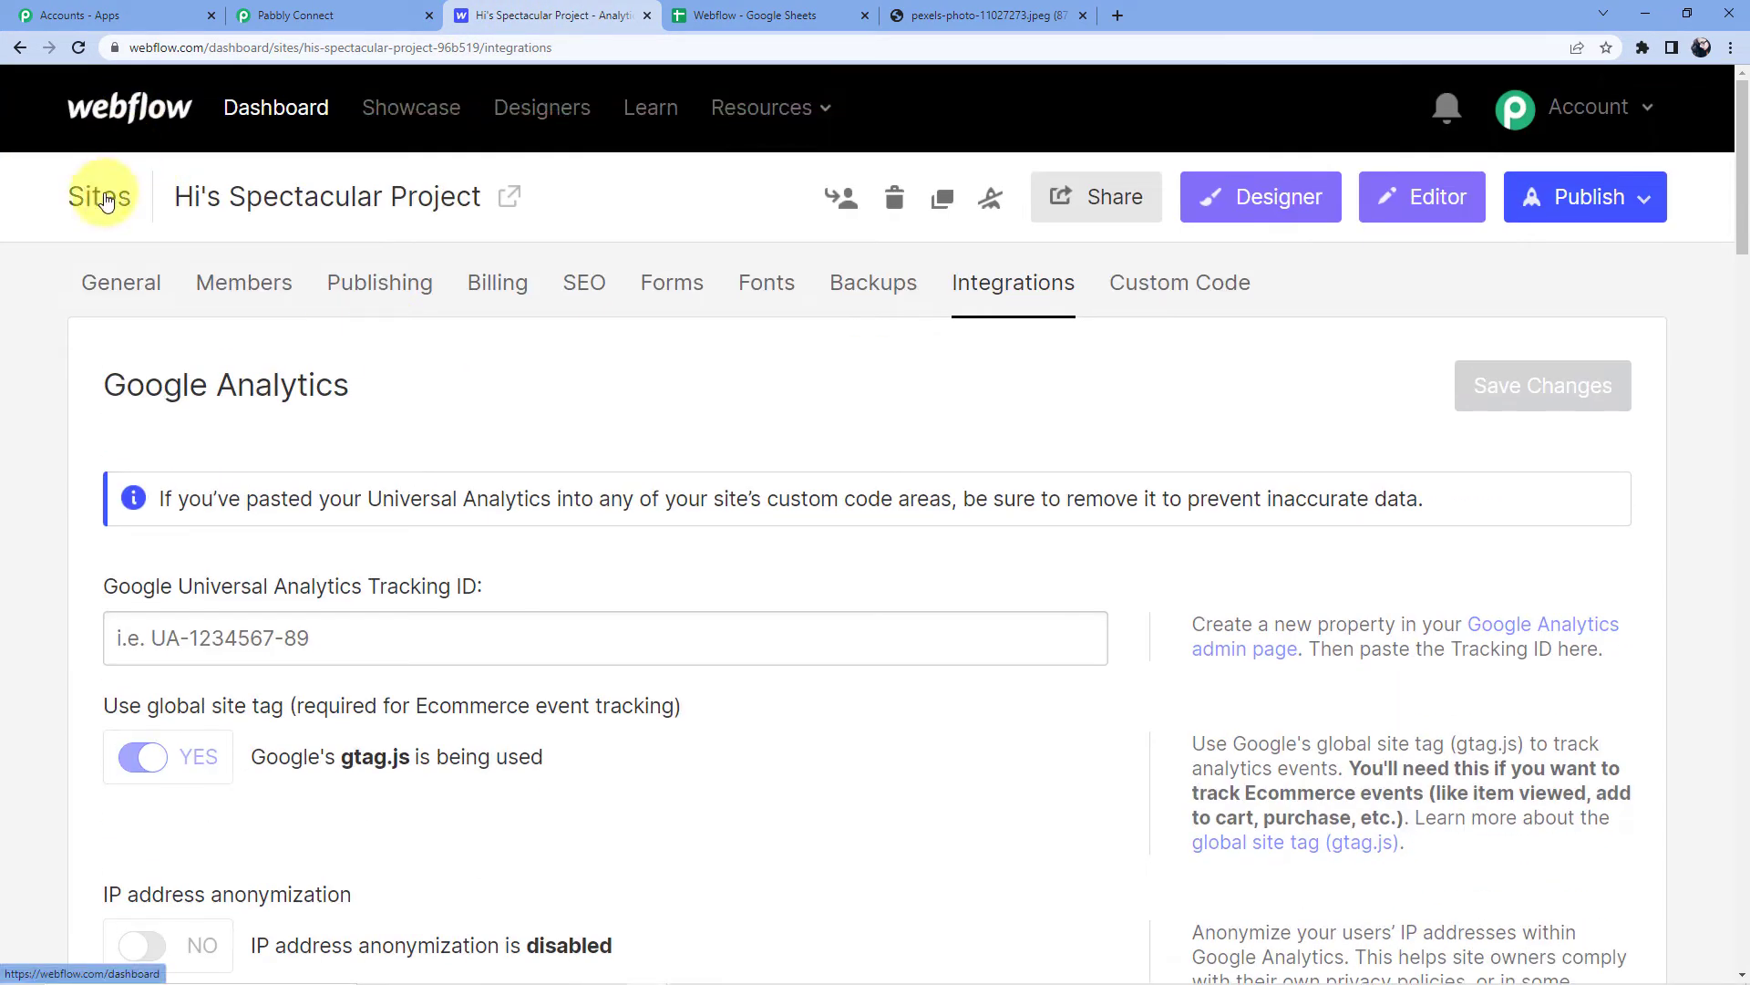
{"action": "left_click", "coordinate": [137, 283]}
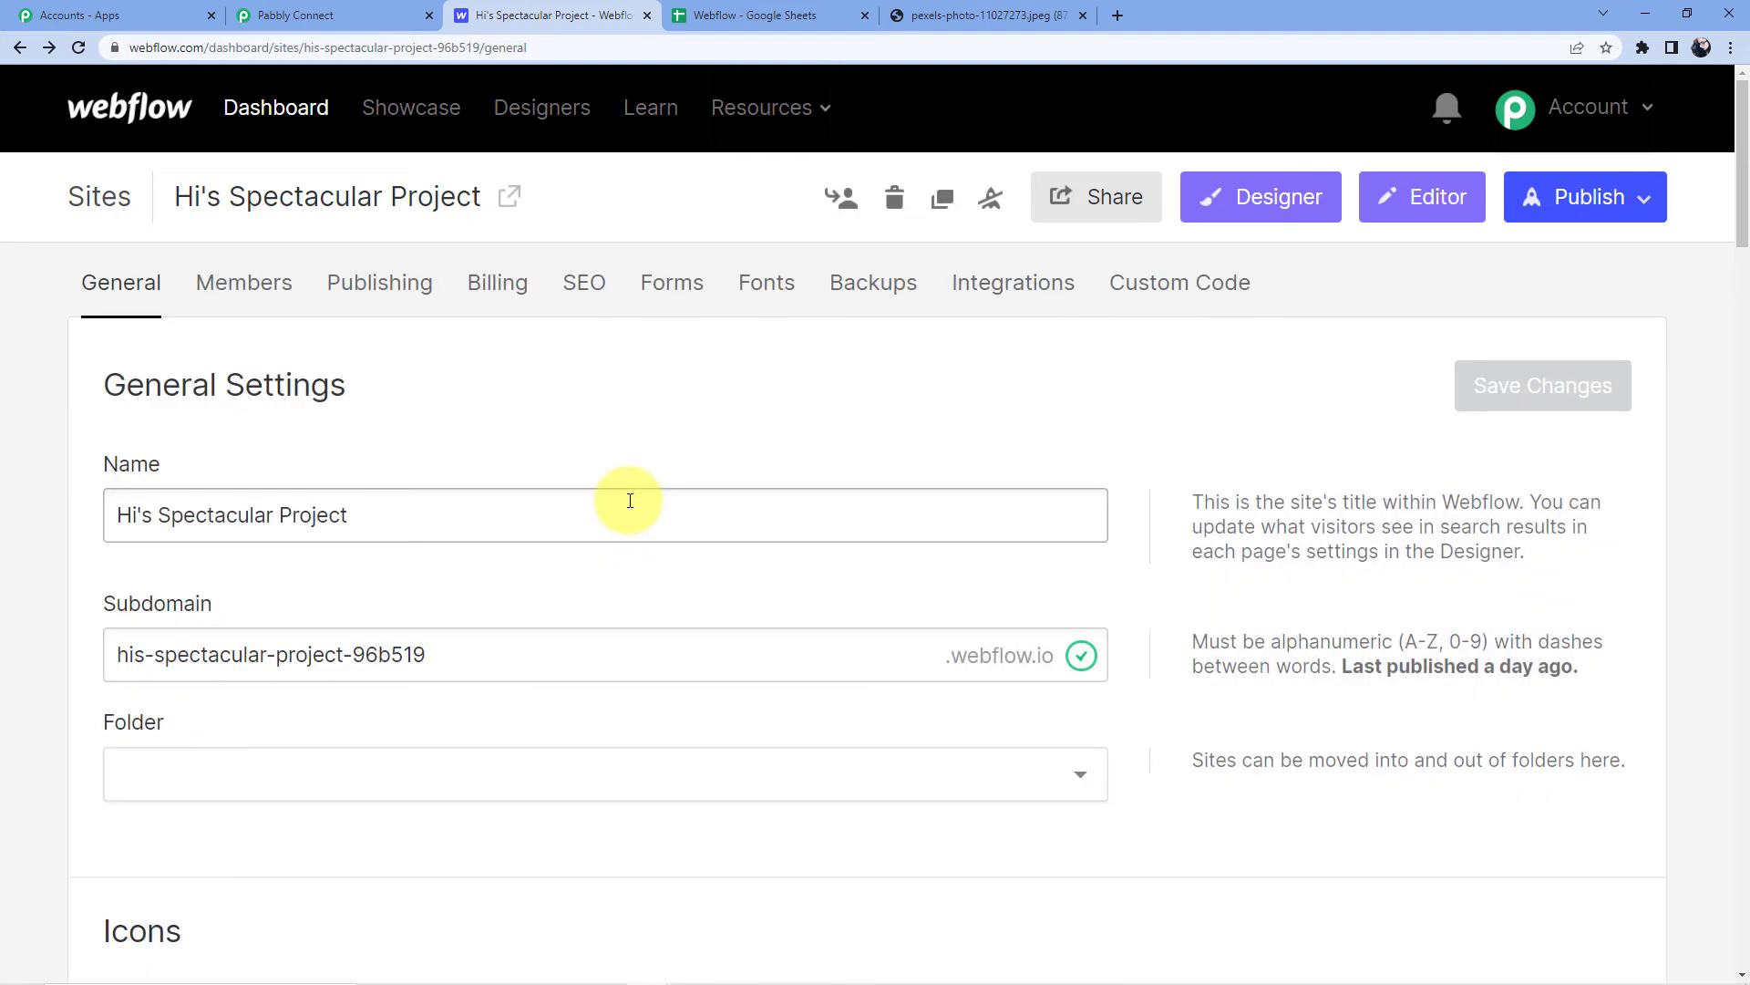
{"action": "left_click", "coordinate": [20, 48]}
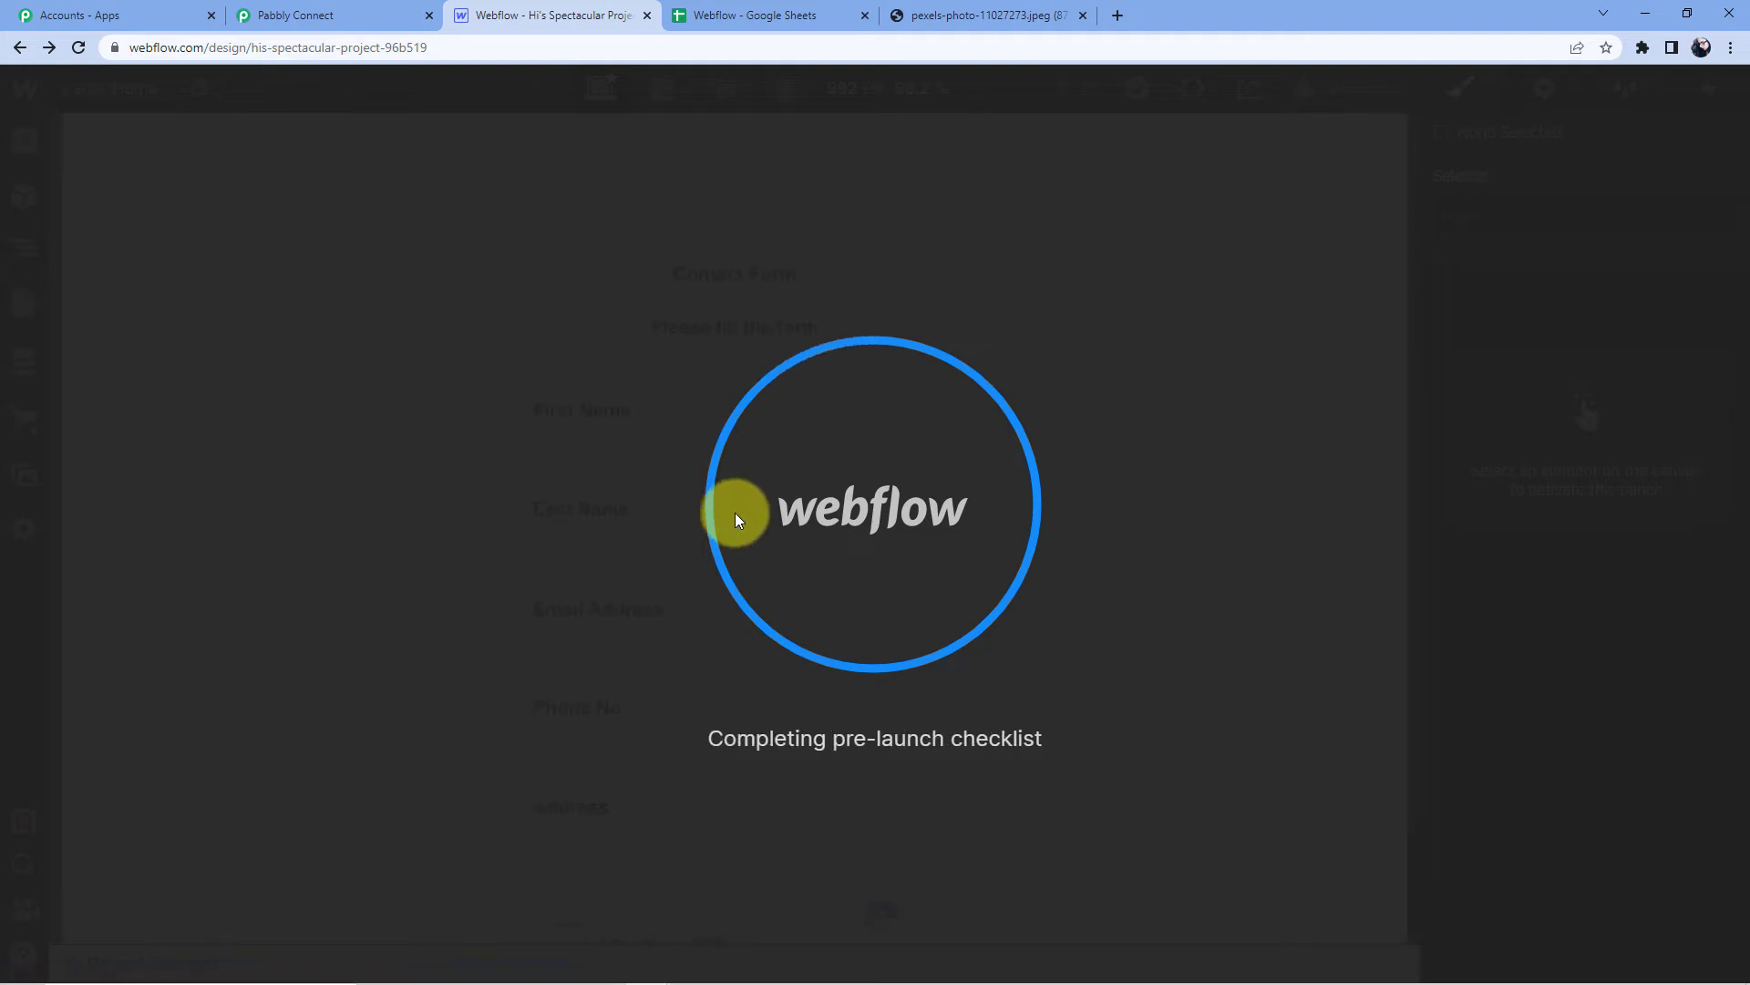
- Examine the images displayed below the contact form on the project's Home page
{"action": "scroll", "coordinate": [625, 469], "scroll_direction": "down", "scroll_amount": 10}
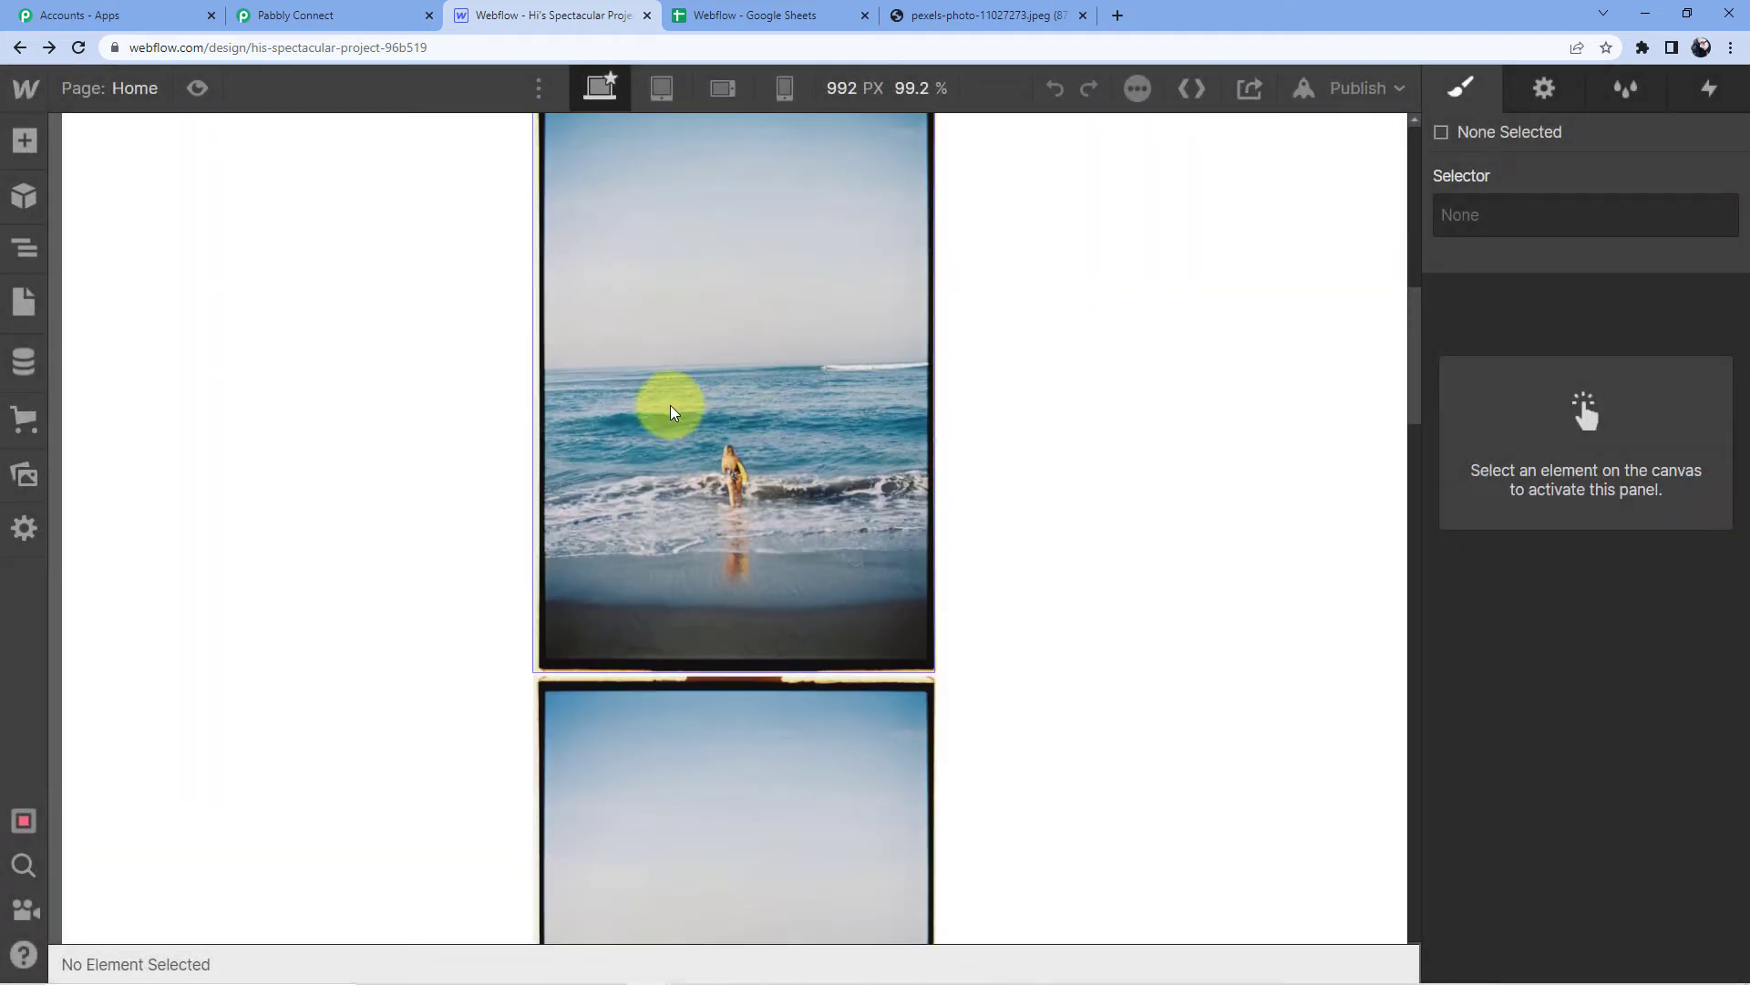
{"action": "scroll", "coordinate": [692, 418], "scroll_direction": "up", "scroll_amount": 4}
{"action": "scroll", "coordinate": [720, 586], "scroll_direction": "down", "scroll_amount": 6}
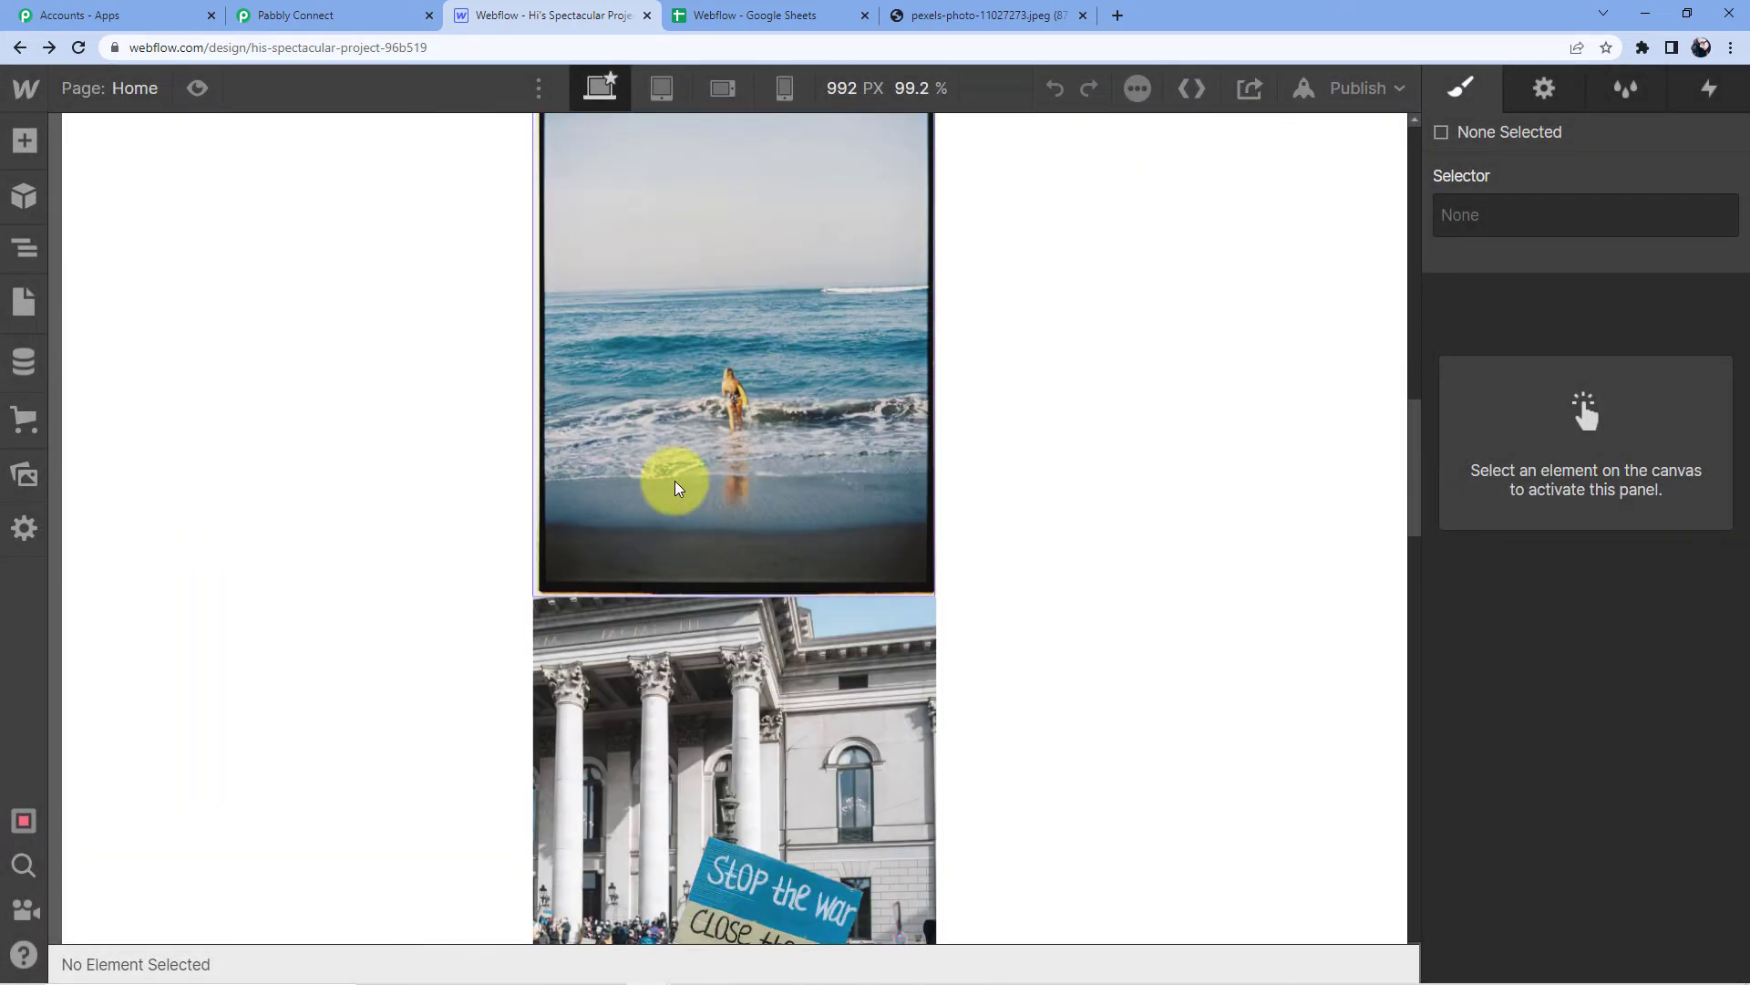
{"action": "scroll", "coordinate": [702, 383], "scroll_direction": "down", "scroll_amount": 6}
{"action": "scroll", "coordinate": [707, 410], "scroll_direction": "up", "scroll_amount": 5}
{"action": "scroll", "coordinate": [724, 382], "scroll_direction": "down", "scroll_amount": 15}
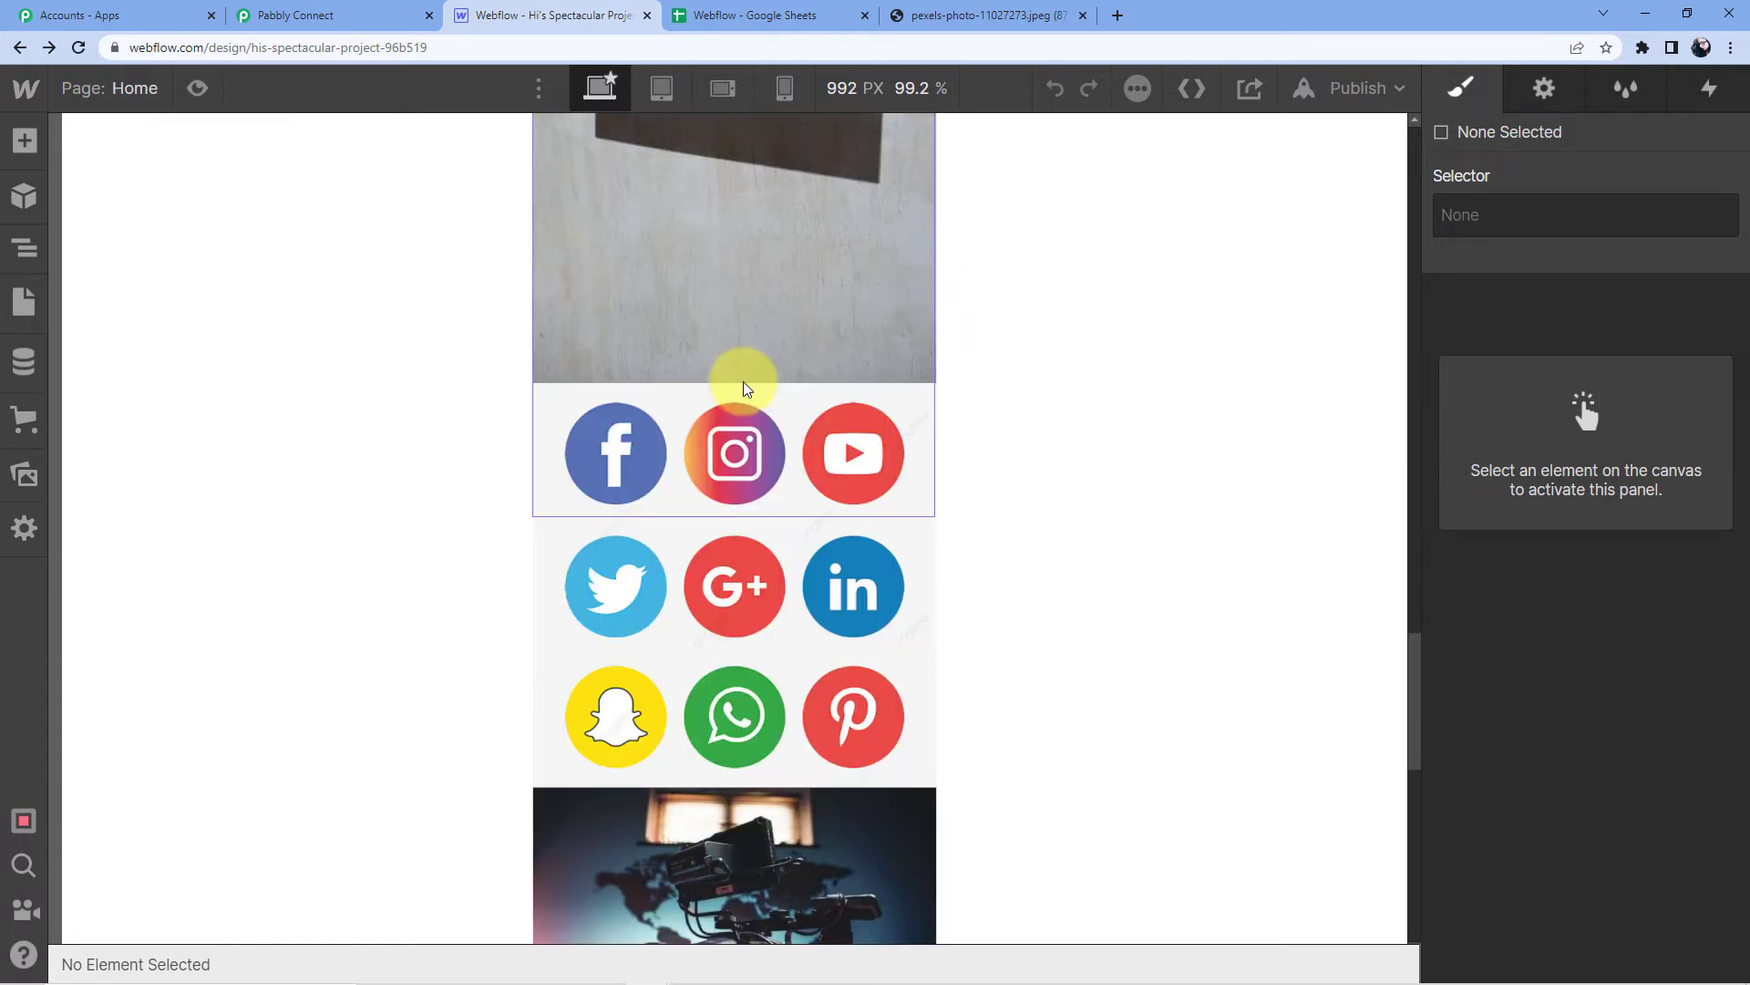
{"action": "scroll", "coordinate": [721, 365], "scroll_direction": "up", "scroll_amount": 6}
{"action": "scroll", "coordinate": [739, 438], "scroll_direction": "up", "scroll_amount": 8}
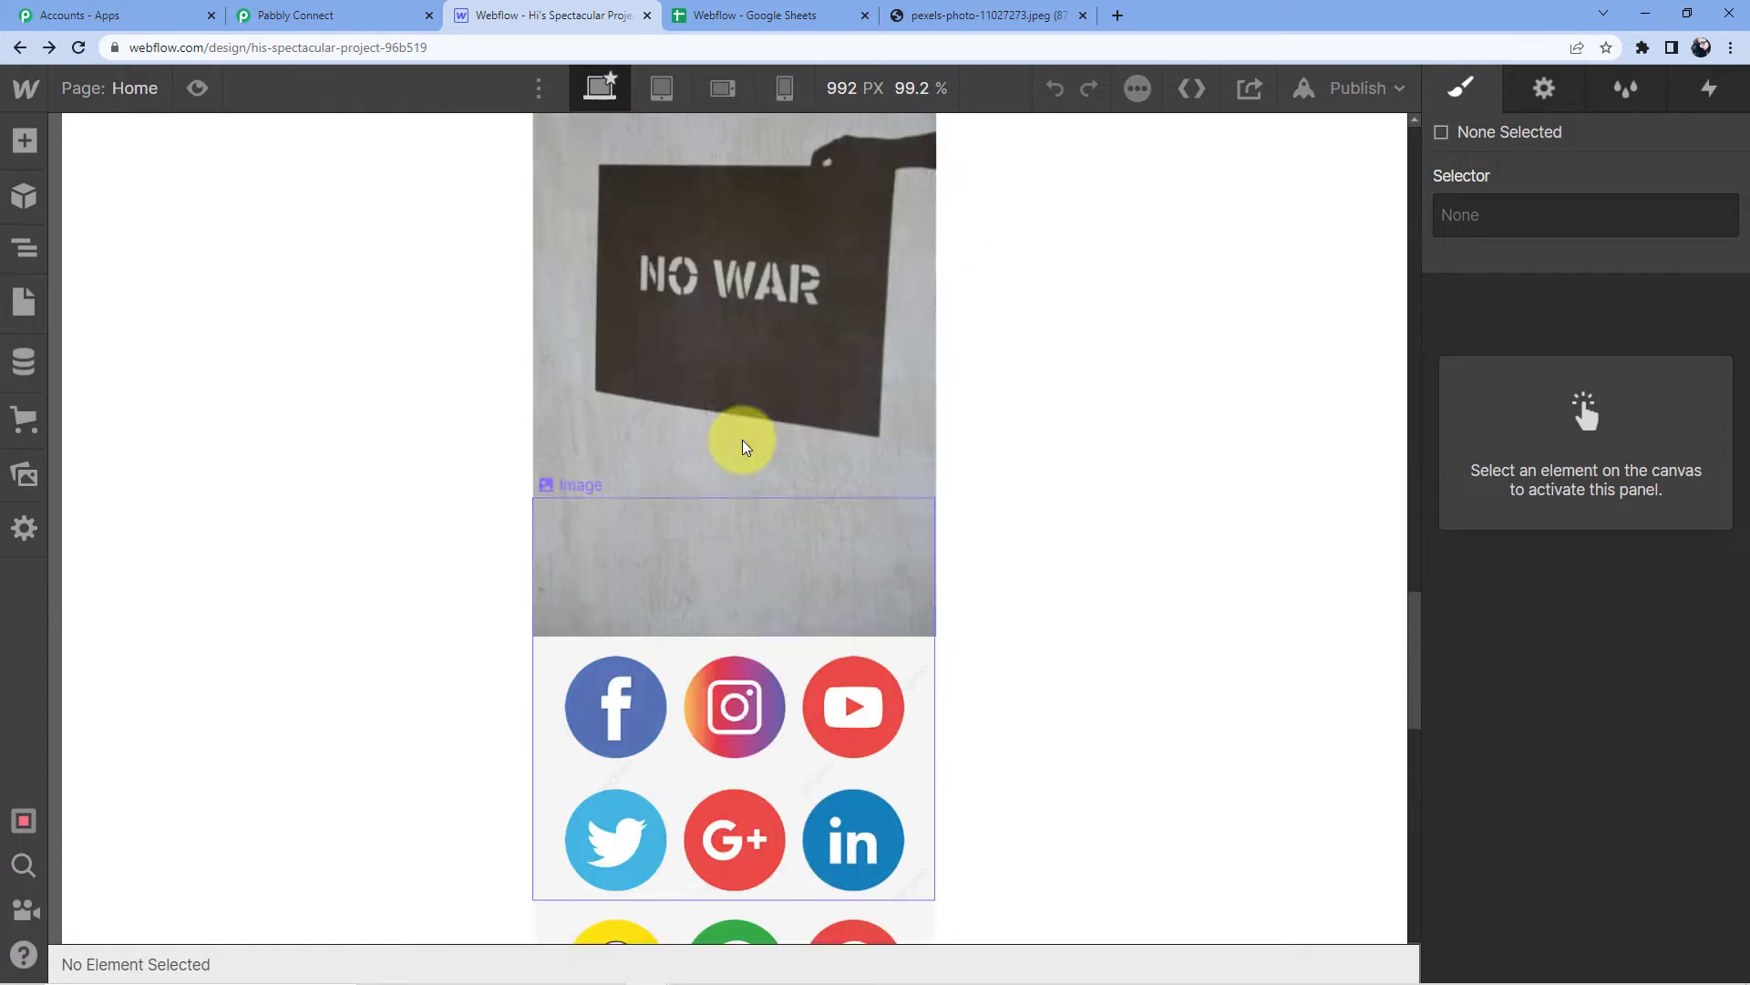
{"action": "scroll", "coordinate": [742, 441], "scroll_direction": "up", "scroll_amount": 12}
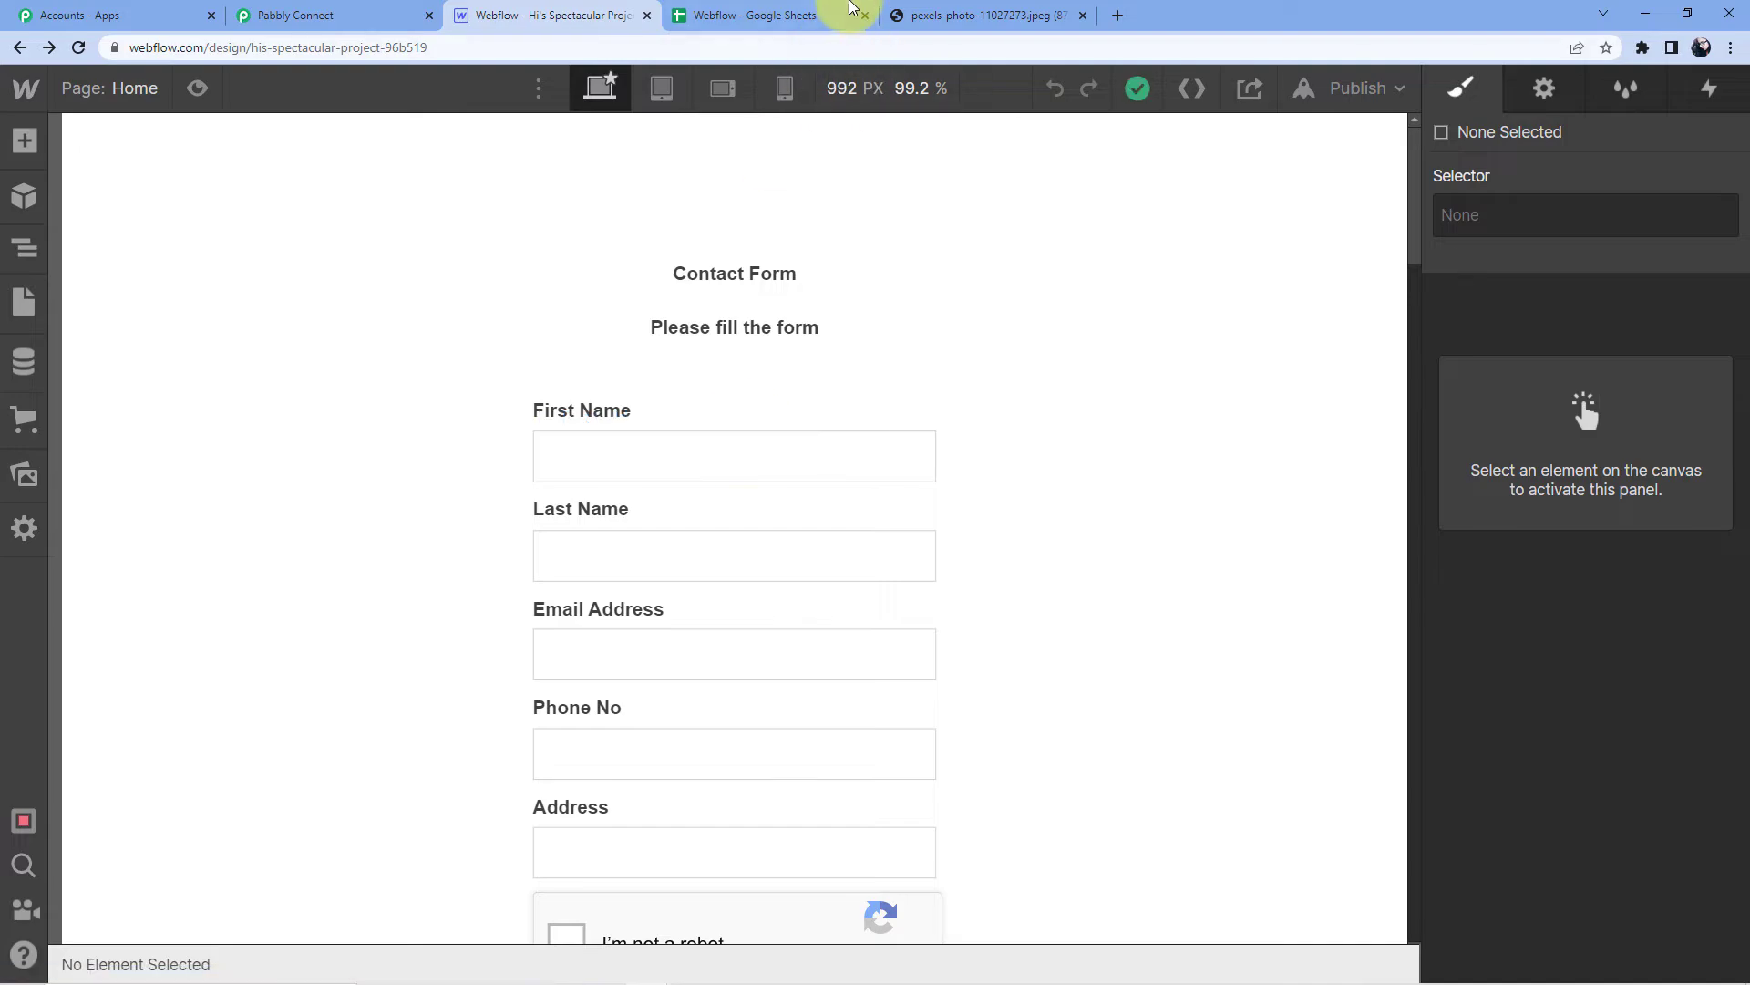
- Switch to the Pabbly Connect workflow and select Hi's Spectacular Project as the Site of the Webflow action
{"action": "left_click", "coordinate": [950, 9]}
{"action": "left_click", "coordinate": [747, 15]}
{"action": "left_click", "coordinate": [350, 9]}
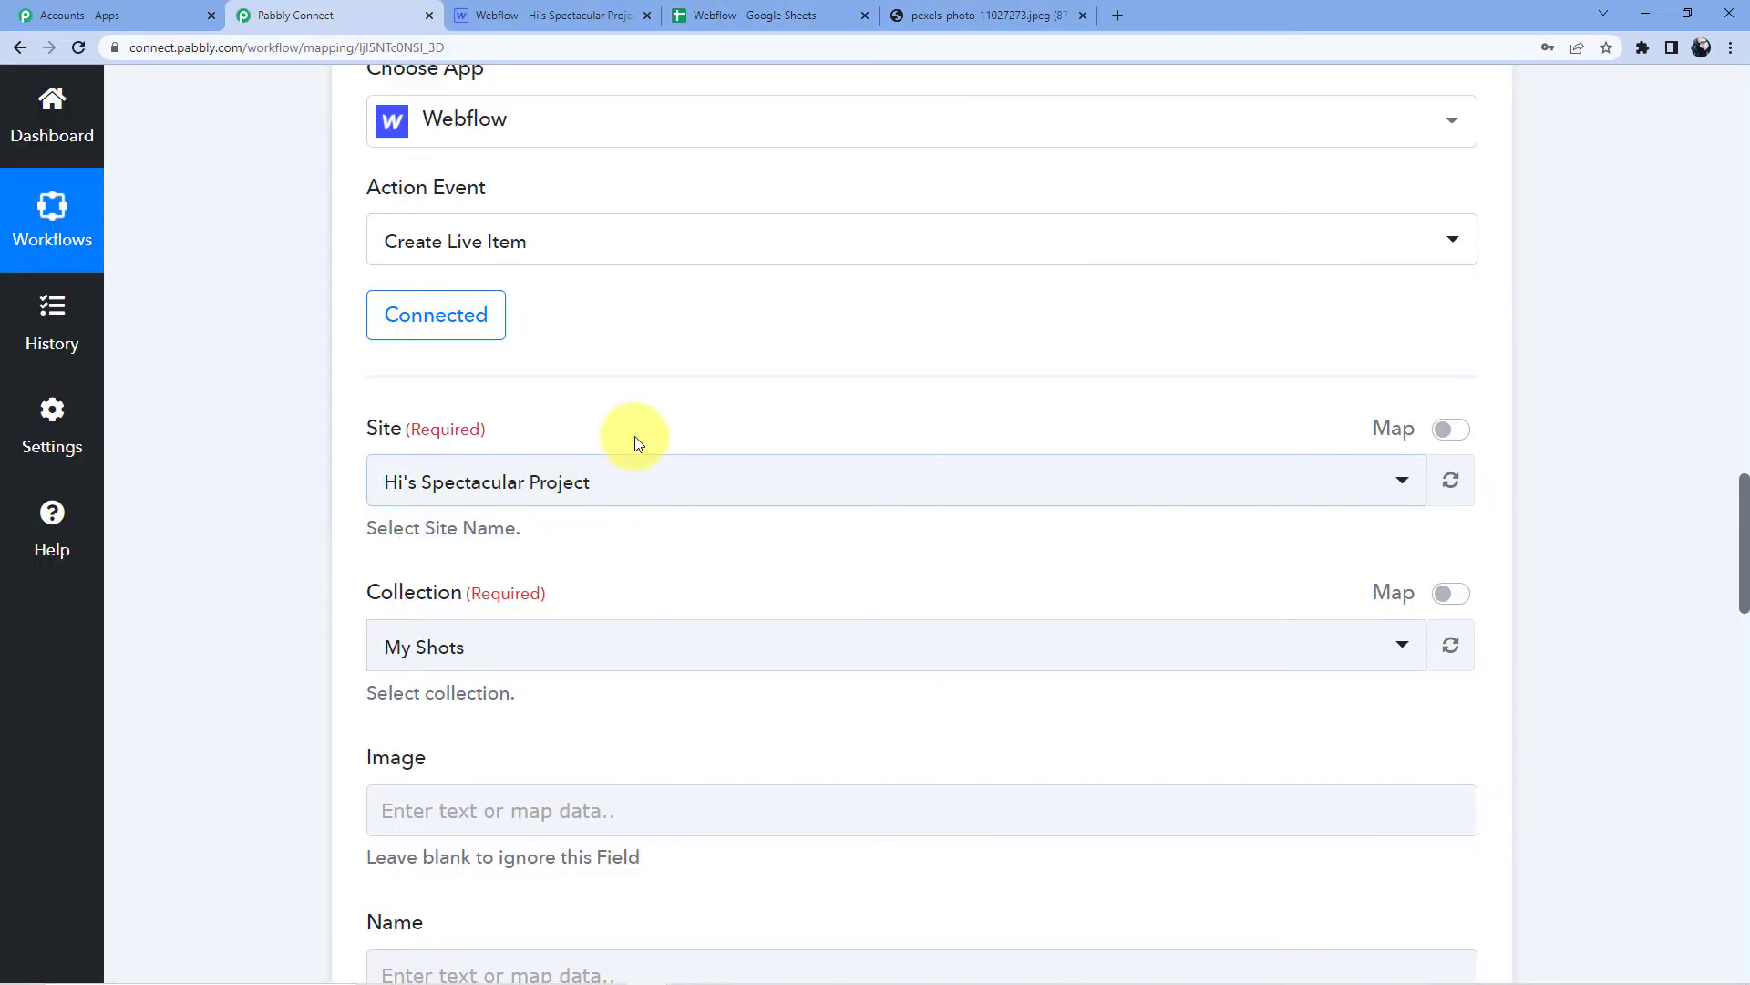
{"action": "left_click", "coordinate": [450, 476]}
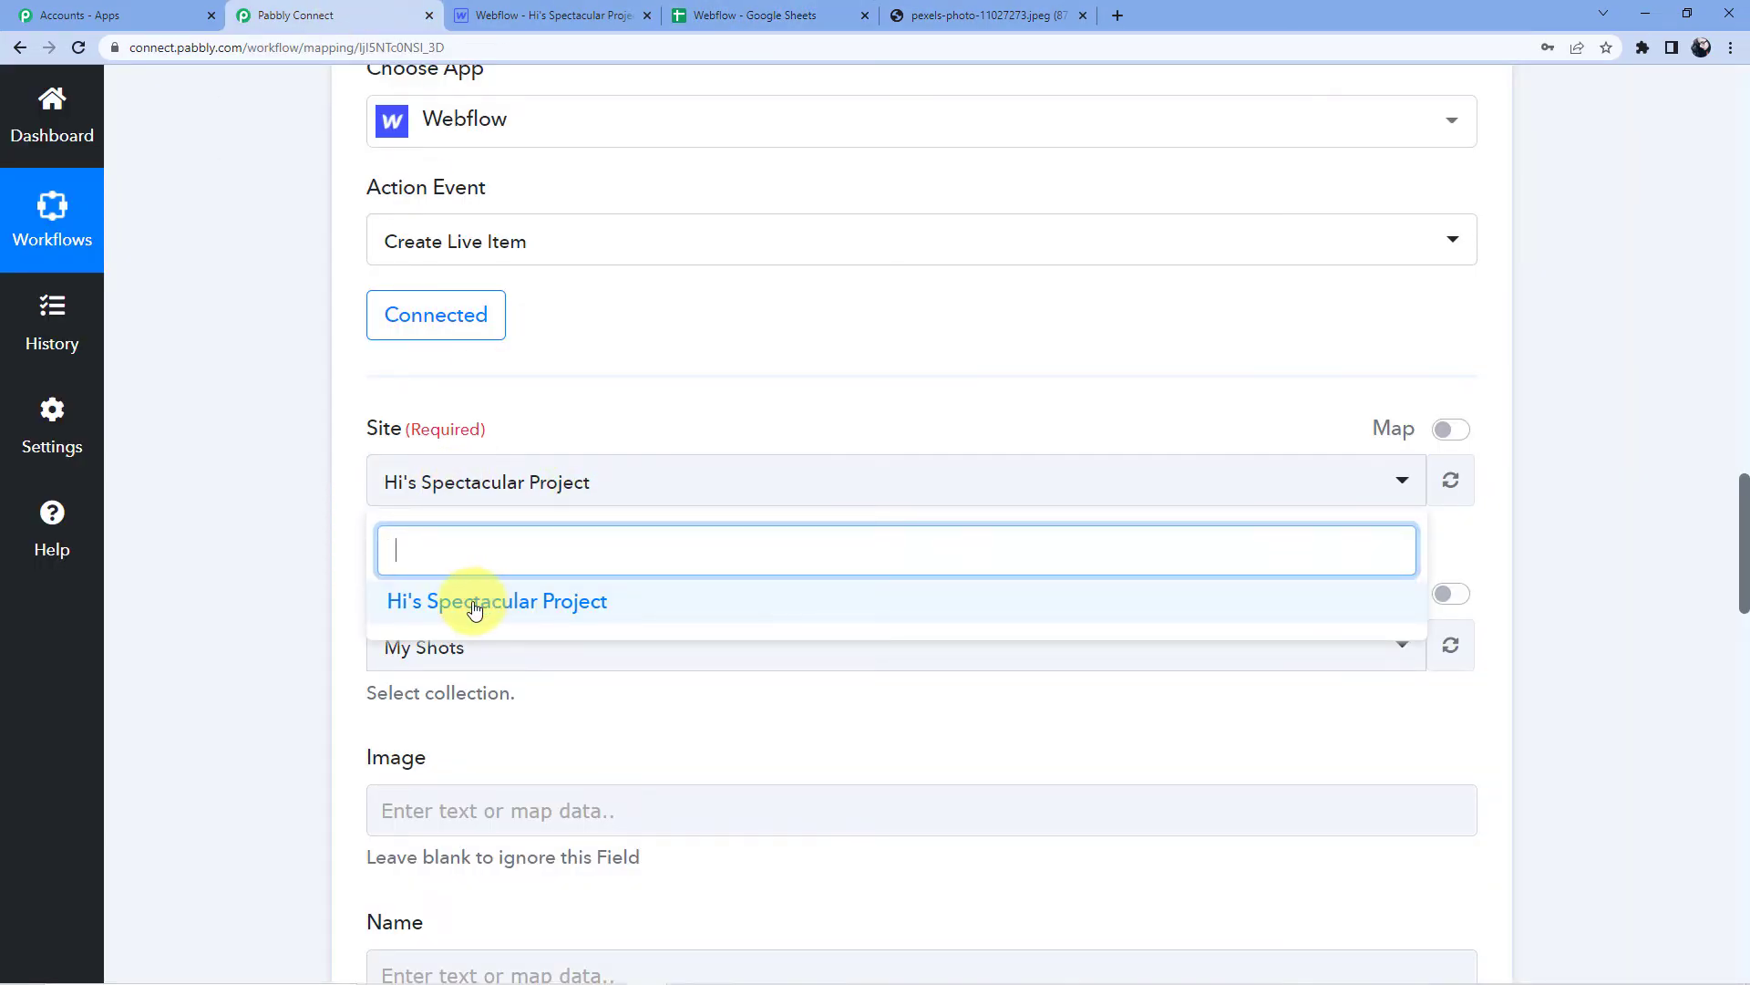
{"action": "left_click", "coordinate": [475, 607]}
{"action": "scroll", "coordinate": [469, 598], "scroll_direction": "down", "scroll_amount": 3}
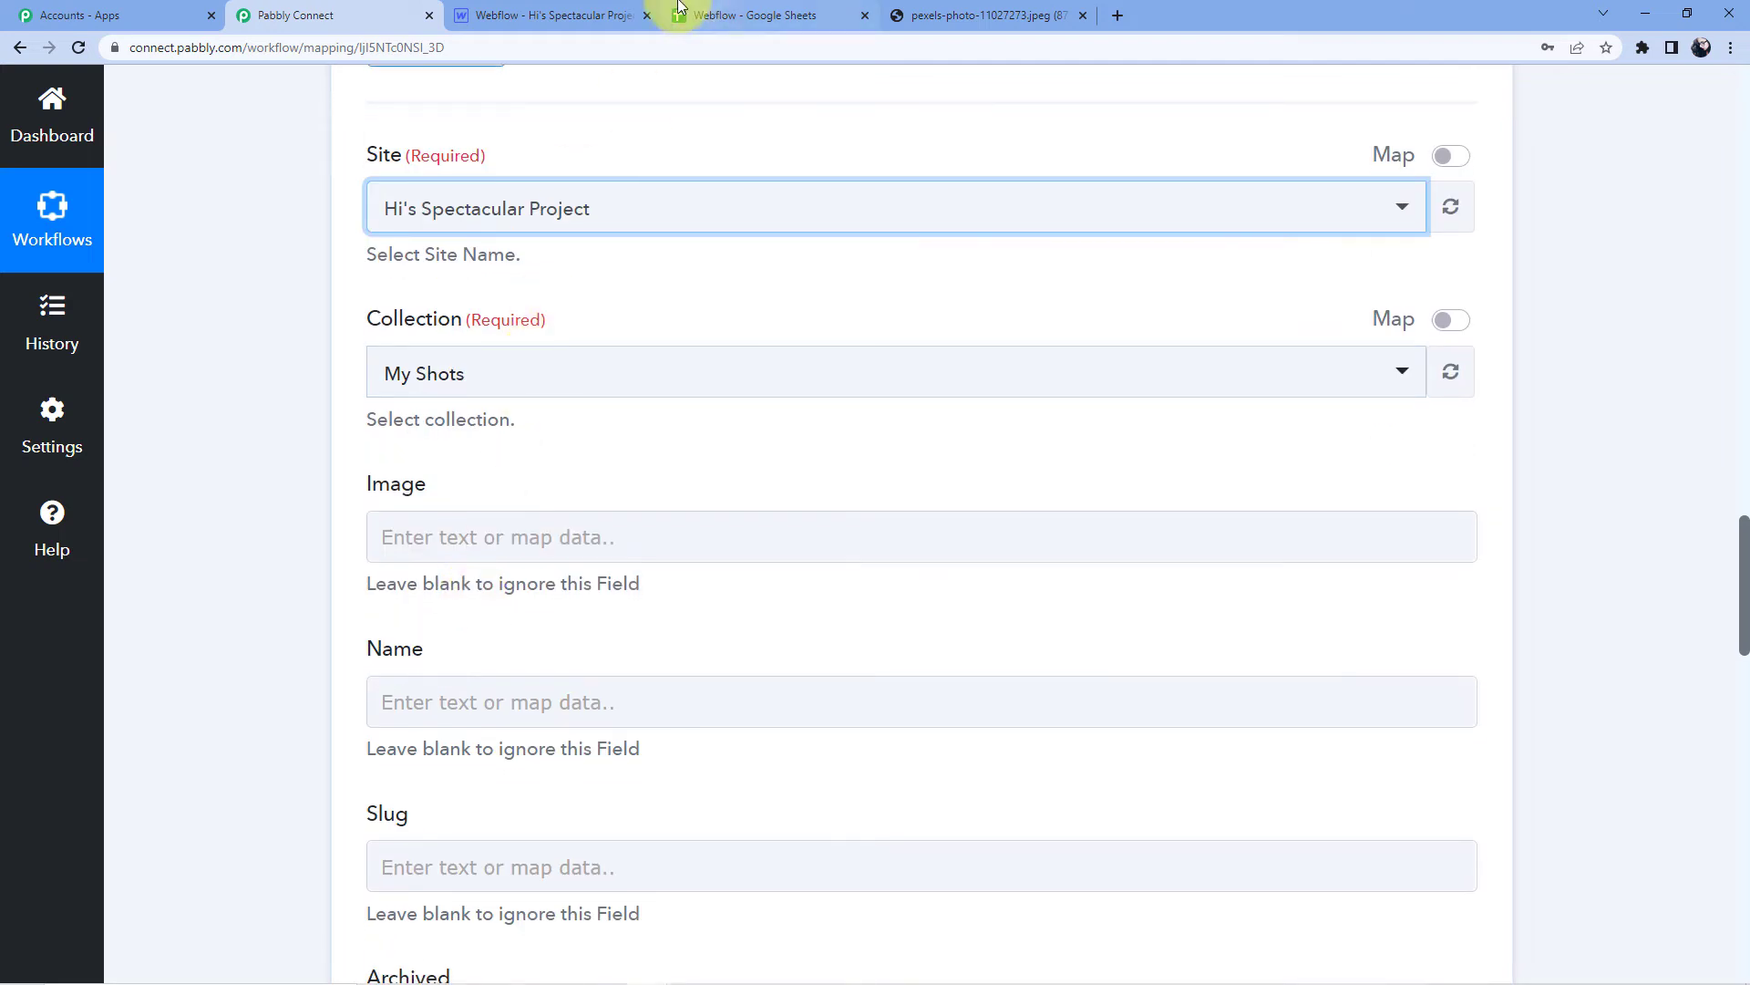
- Check the My Shots collection among the Webflow project's CMS collections and return to the Pabbly Connect workflow
{"action": "left_click", "coordinate": [558, 15]}
{"action": "scroll", "coordinate": [332, 586], "scroll_direction": "down", "scroll_amount": 5}
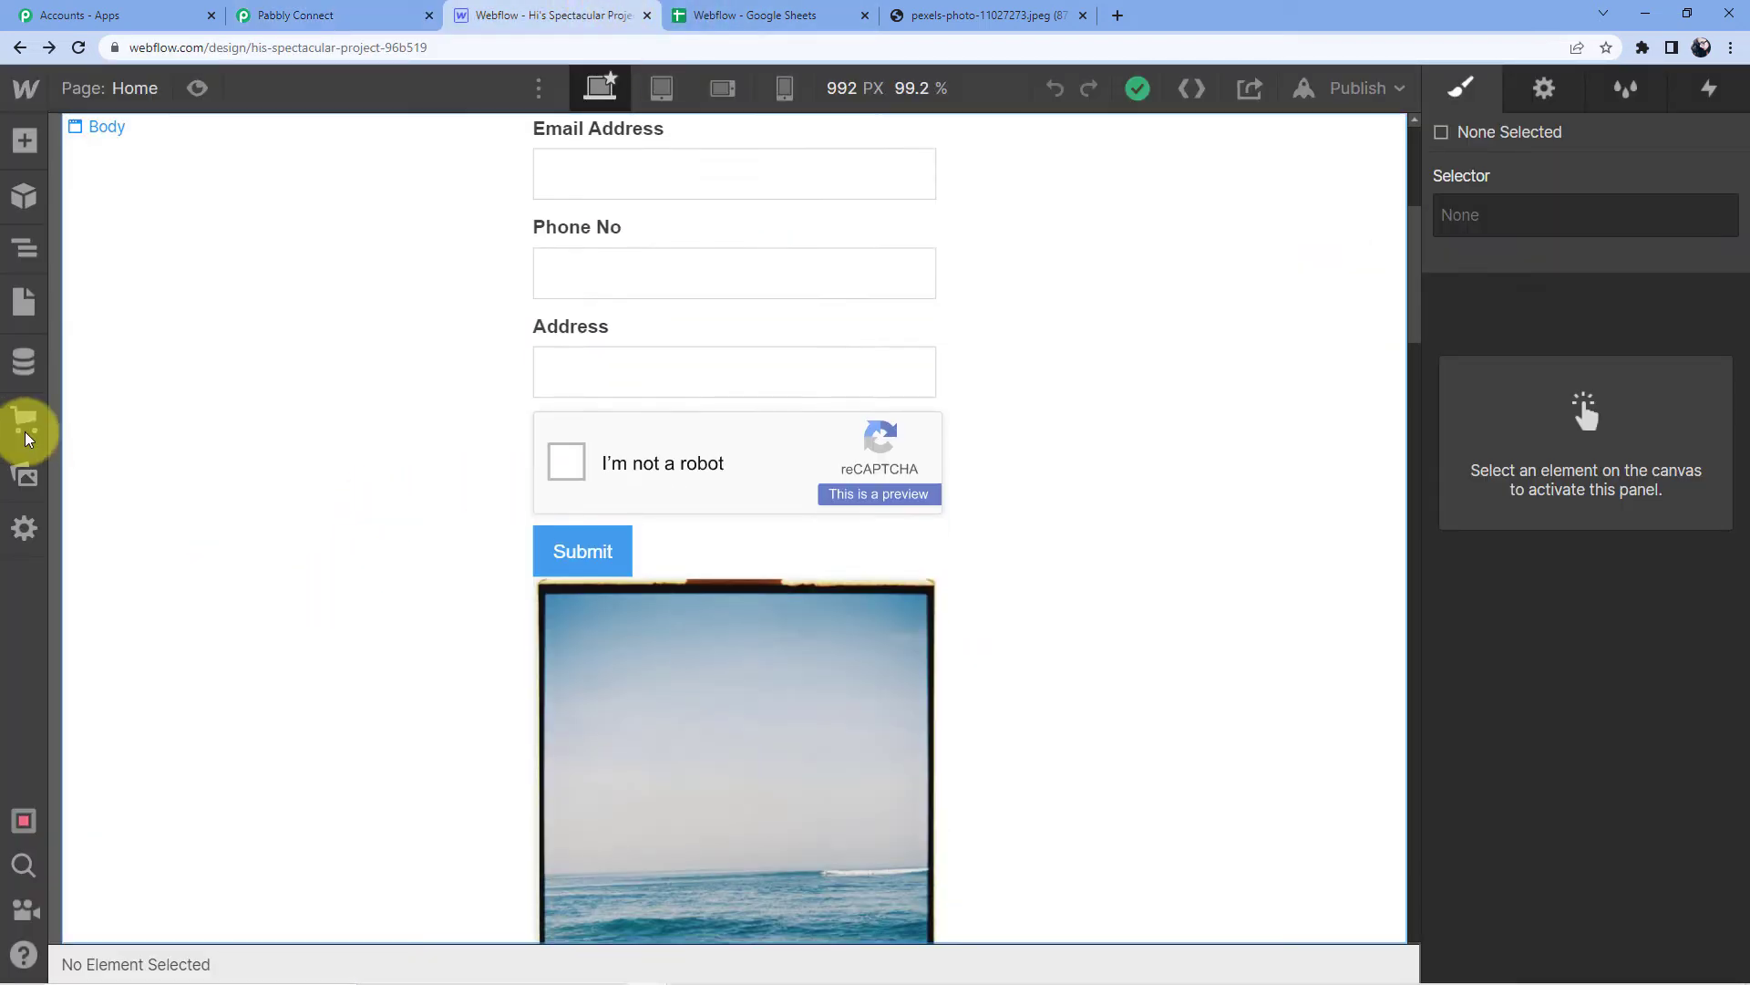
{"action": "left_click", "coordinate": [28, 369]}
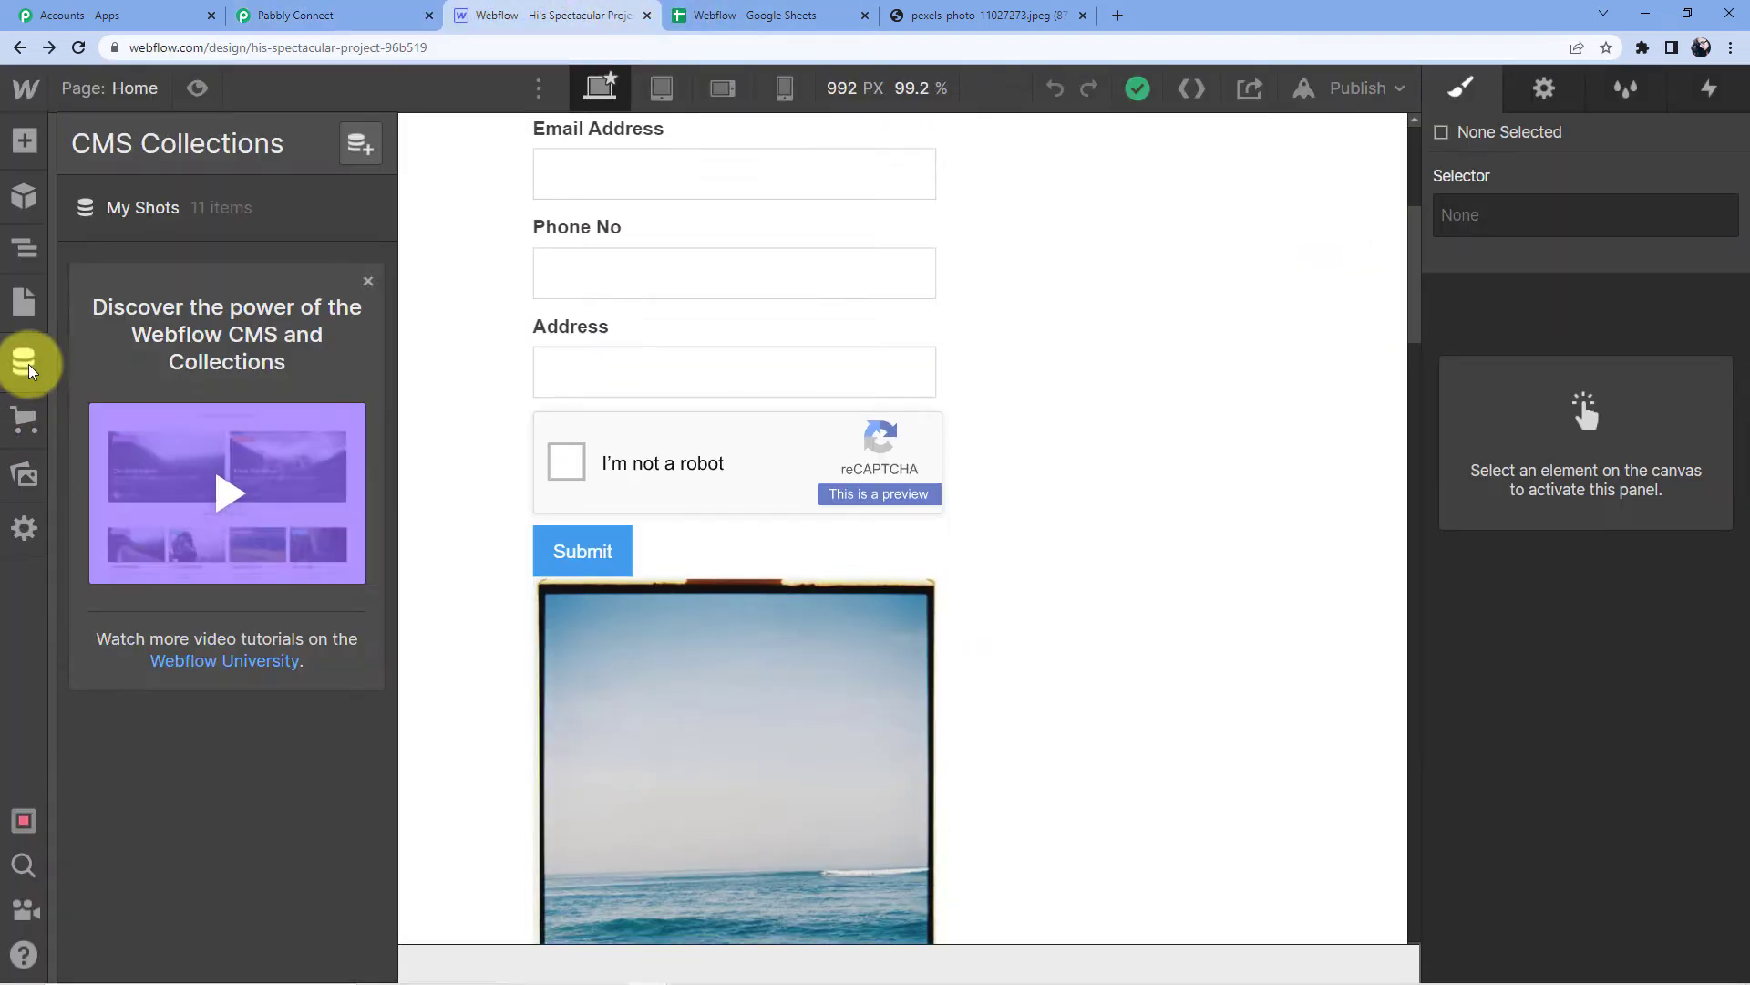
{"action": "left_click", "coordinate": [33, 306]}
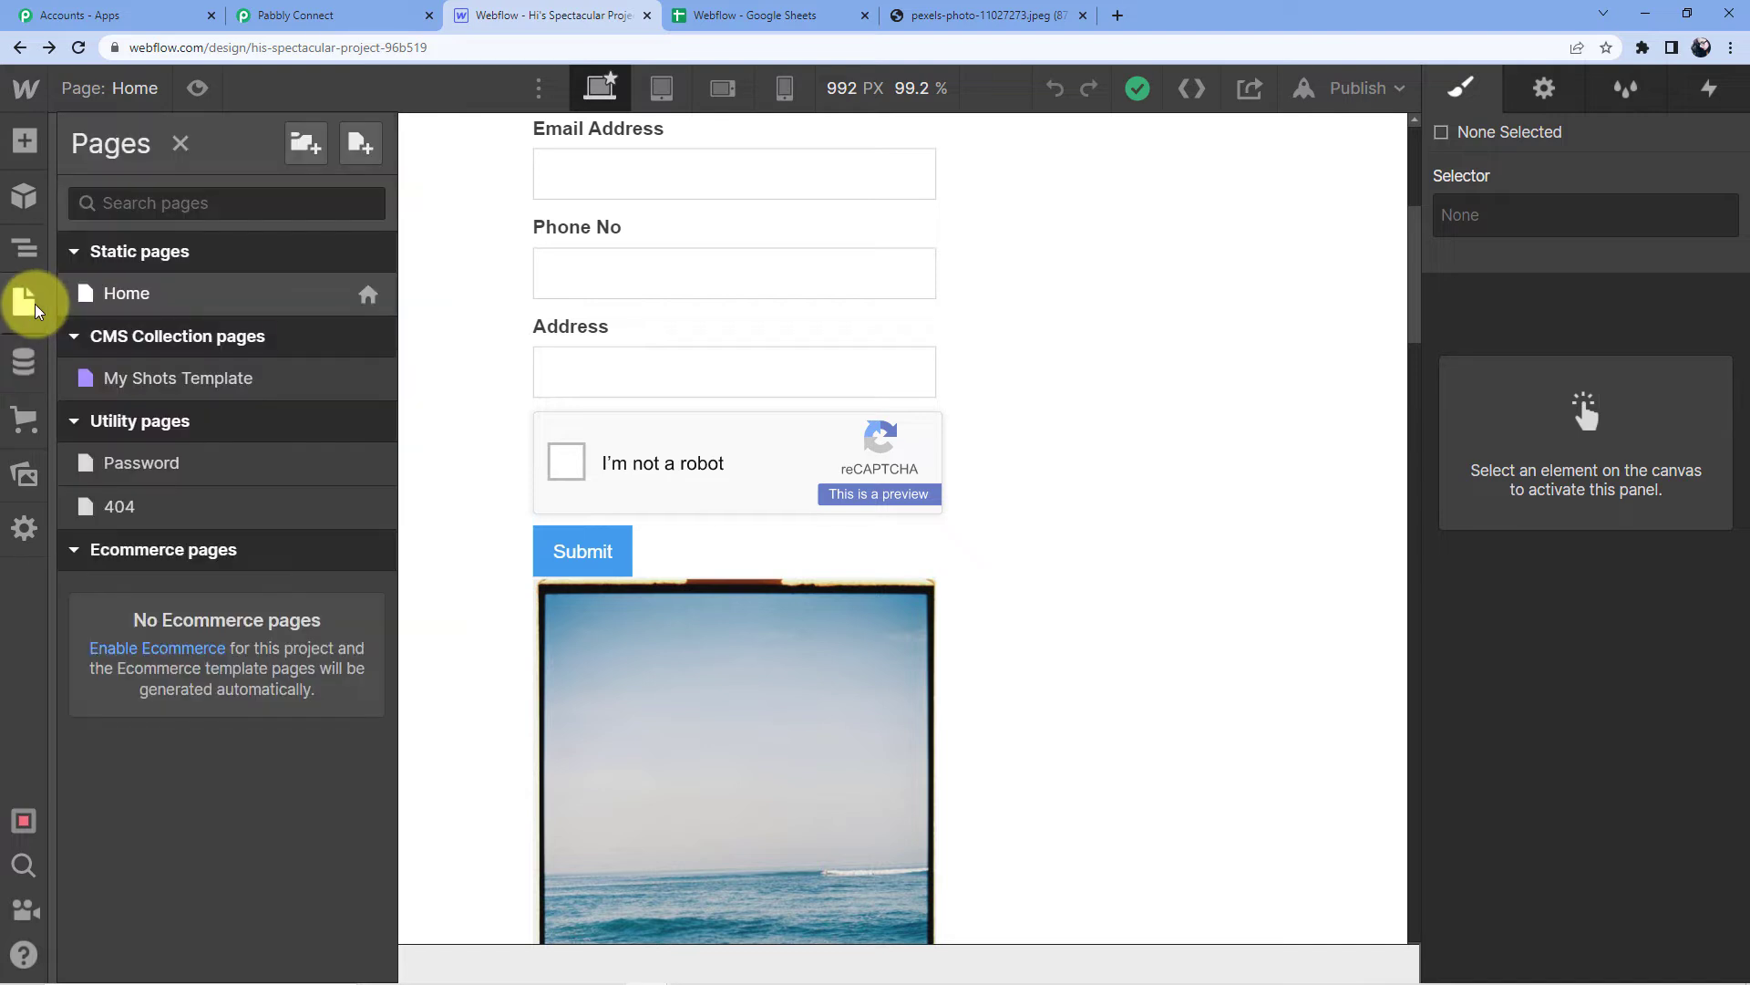
{"action": "left_click", "coordinate": [28, 367]}
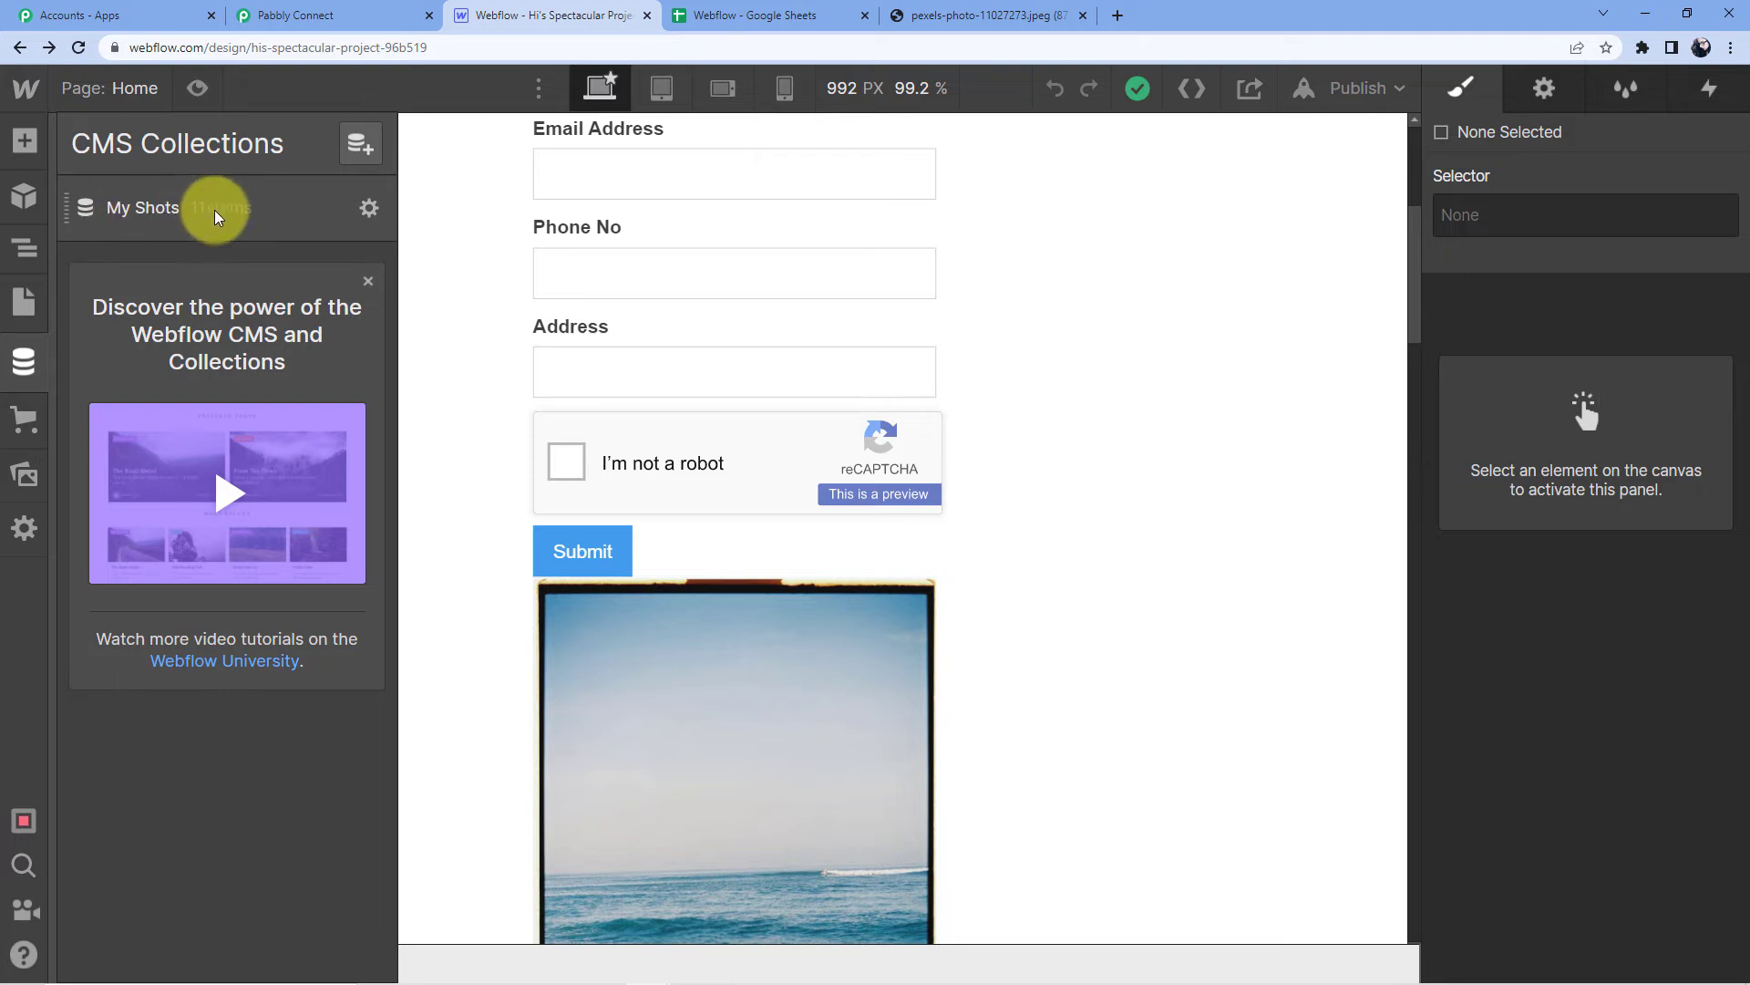
{"action": "left_click", "coordinate": [339, 16]}
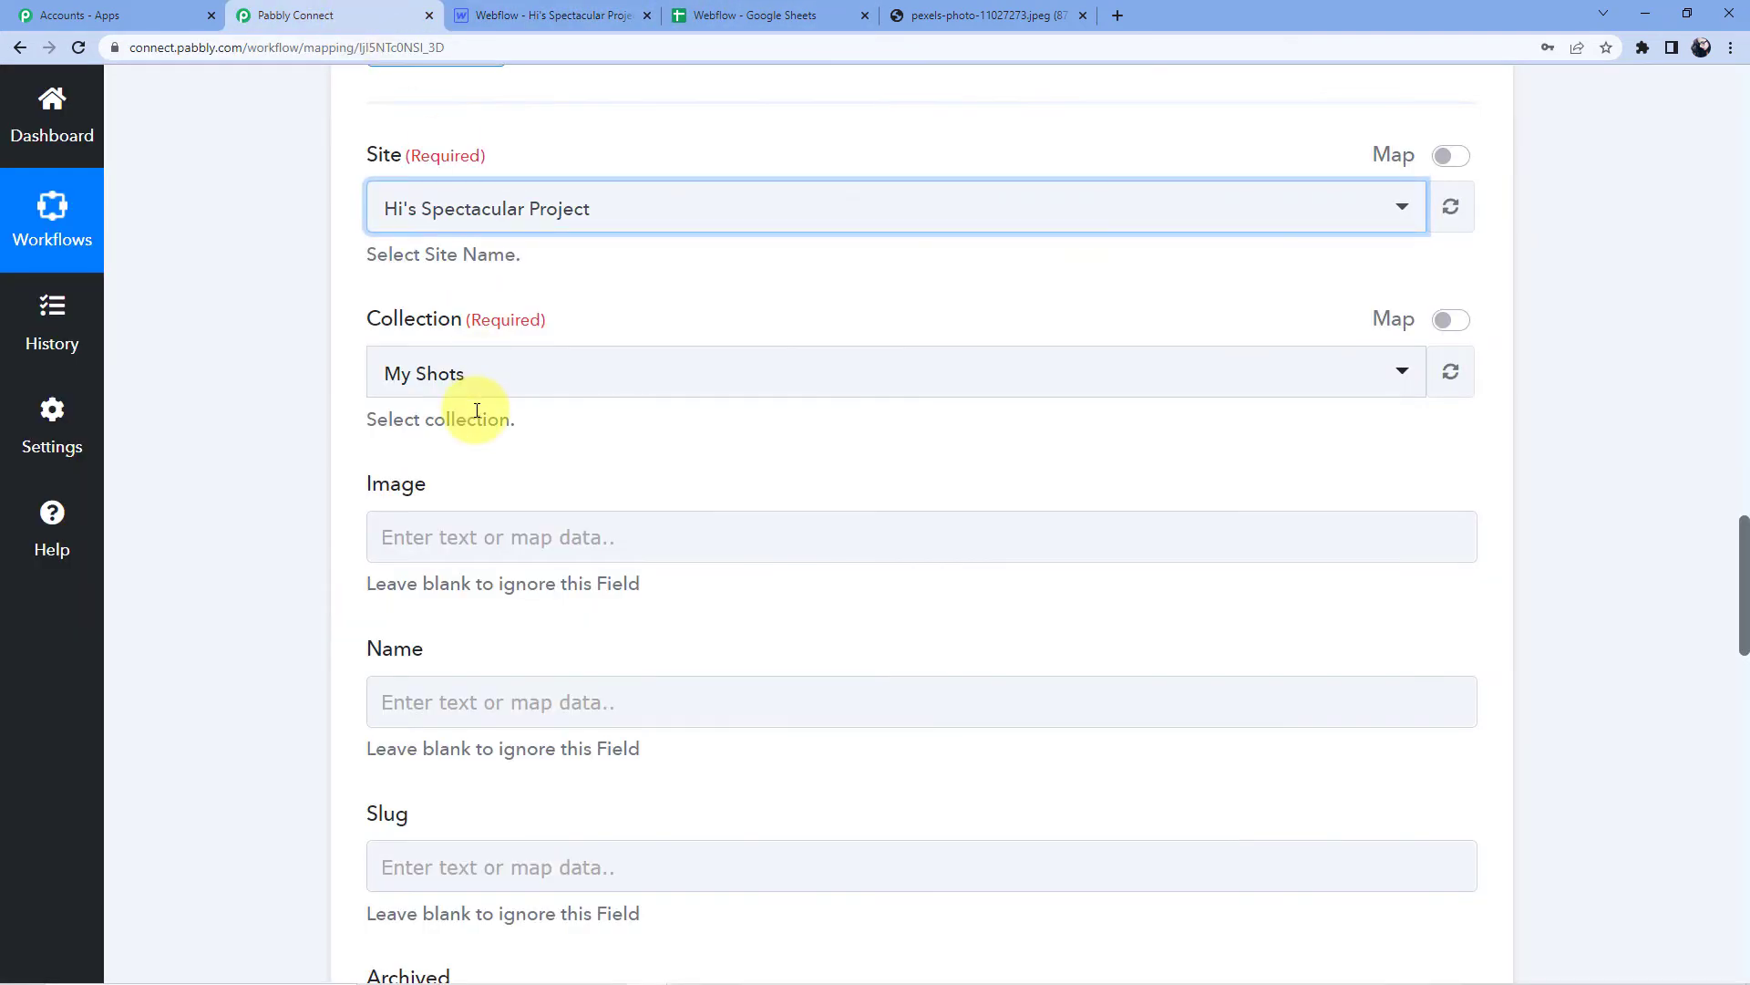
- Map the Image field of the Webflow action to the Image Url value from the Google Sheets trigger
{"action": "scroll", "coordinate": [529, 370], "scroll_direction": "down", "scroll_amount": 4}
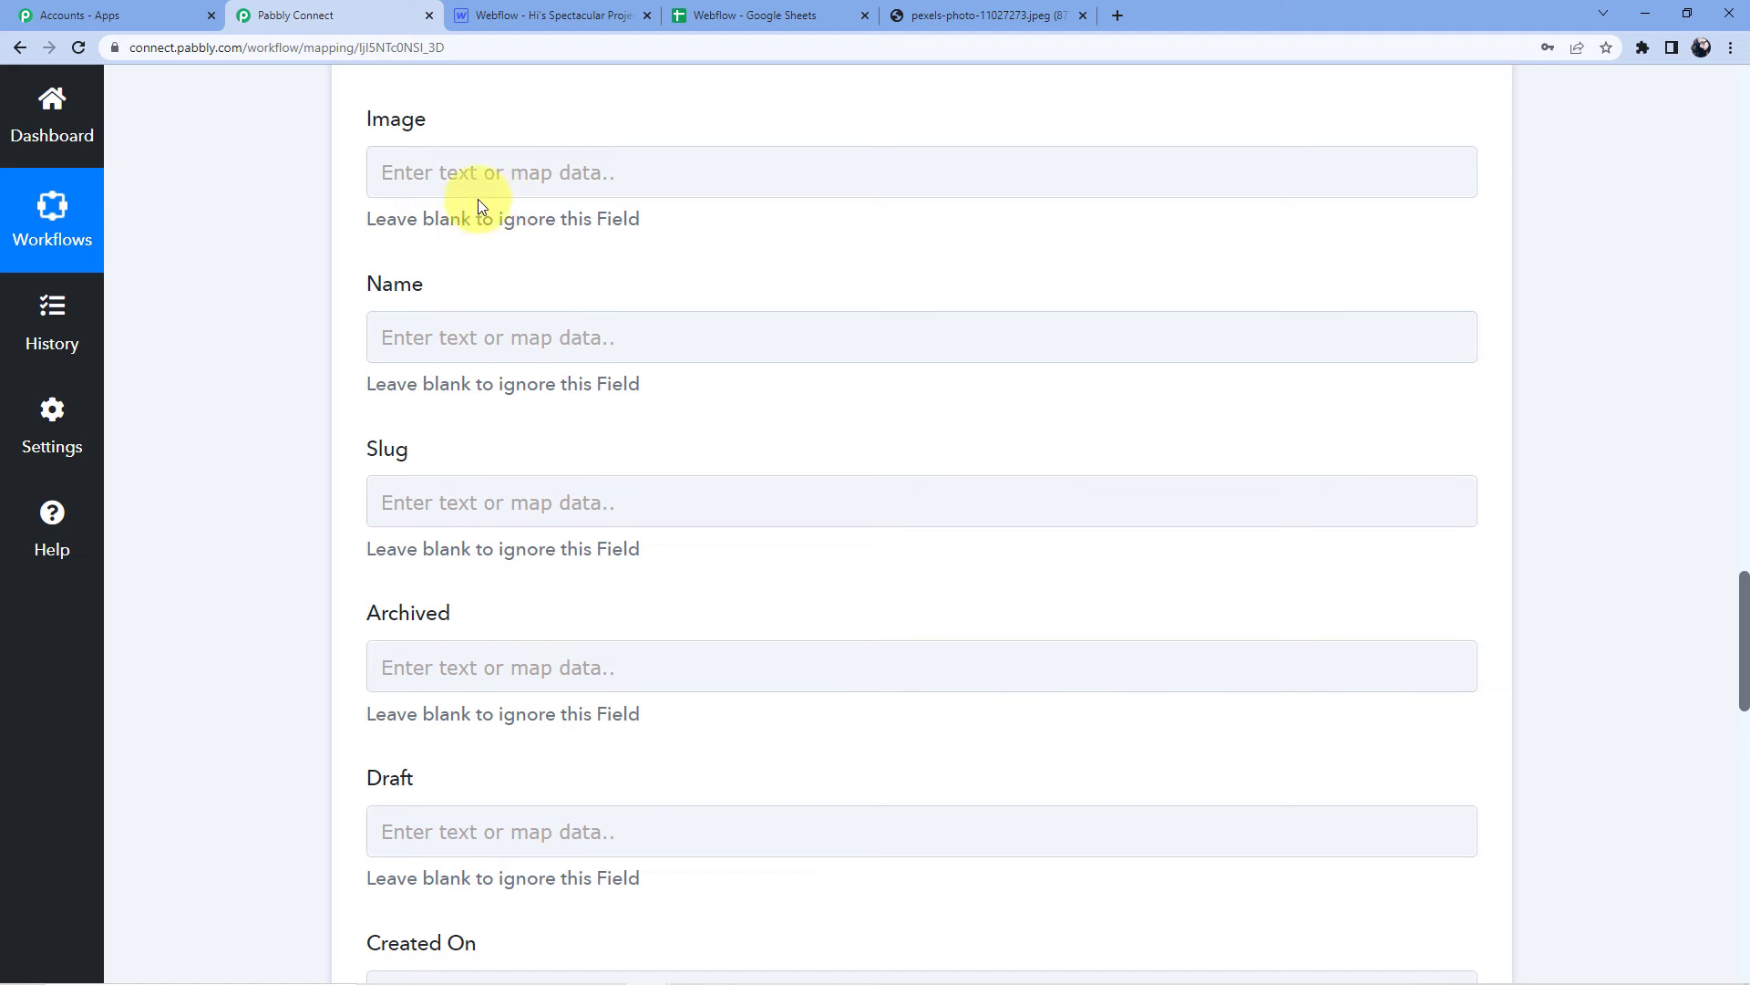
{"action": "left_click", "coordinate": [480, 168]}
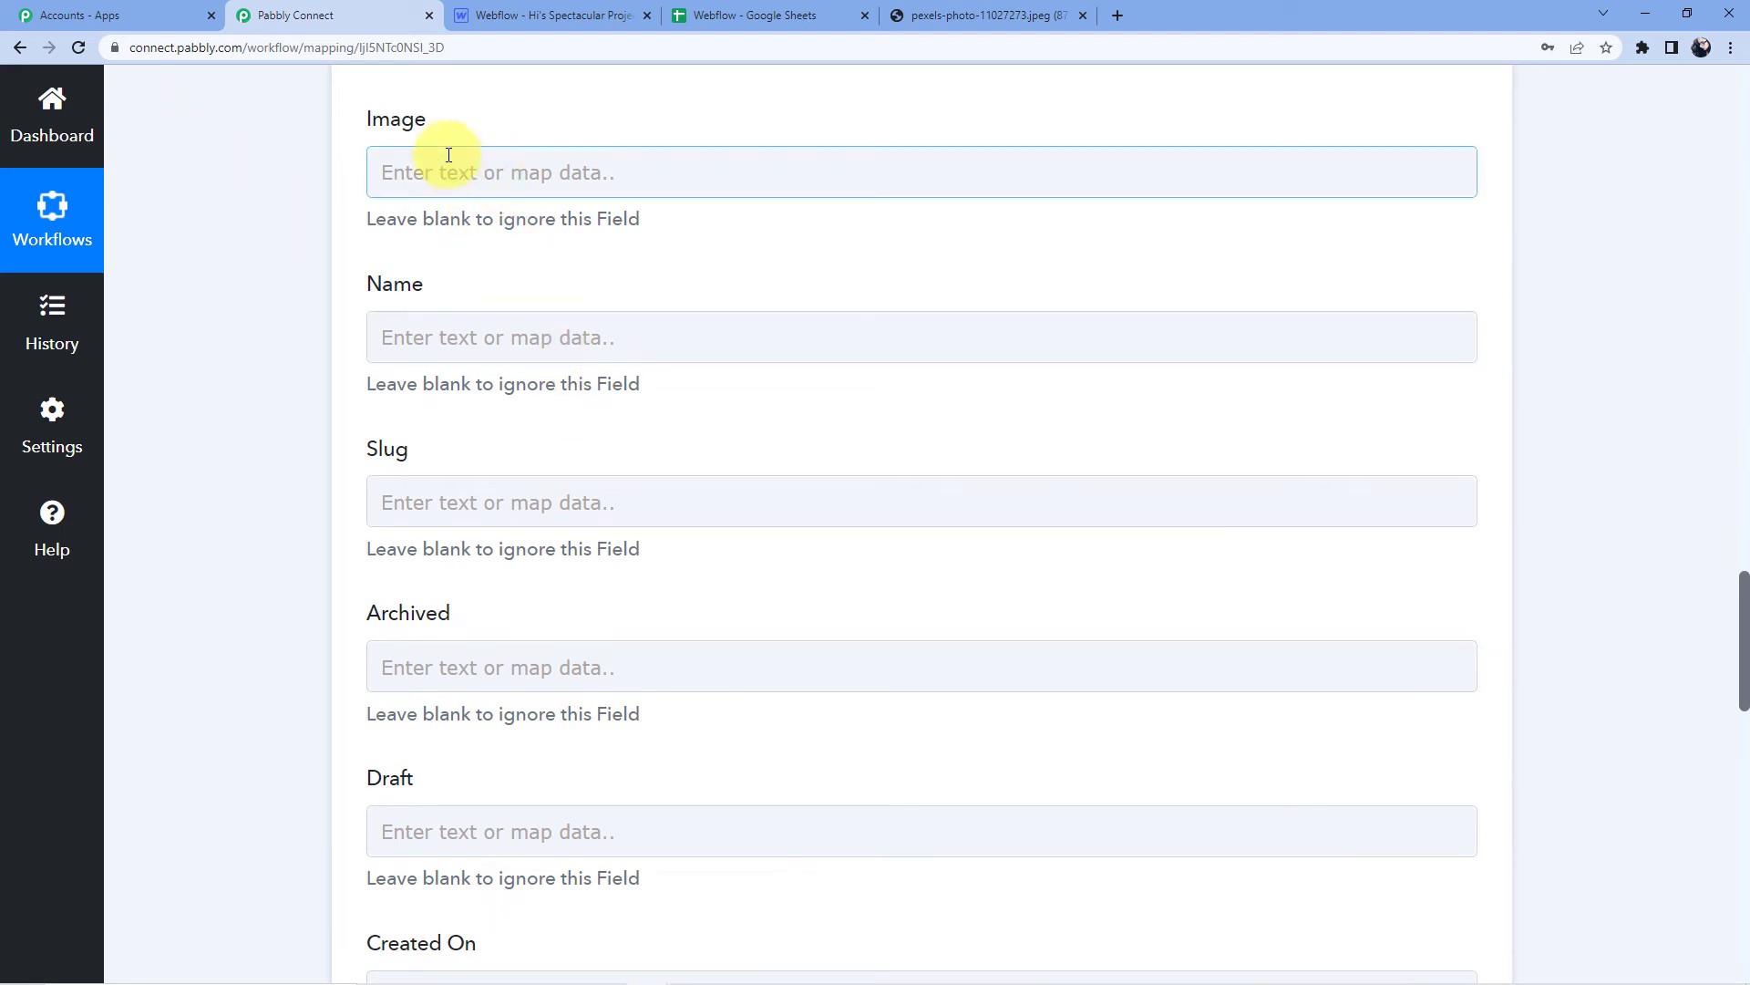
{"action": "scroll", "coordinate": [474, 179], "scroll_direction": "up", "scroll_amount": 1}
{"action": "scroll", "coordinate": [474, 179], "scroll_direction": "up", "scroll_amount": 1}
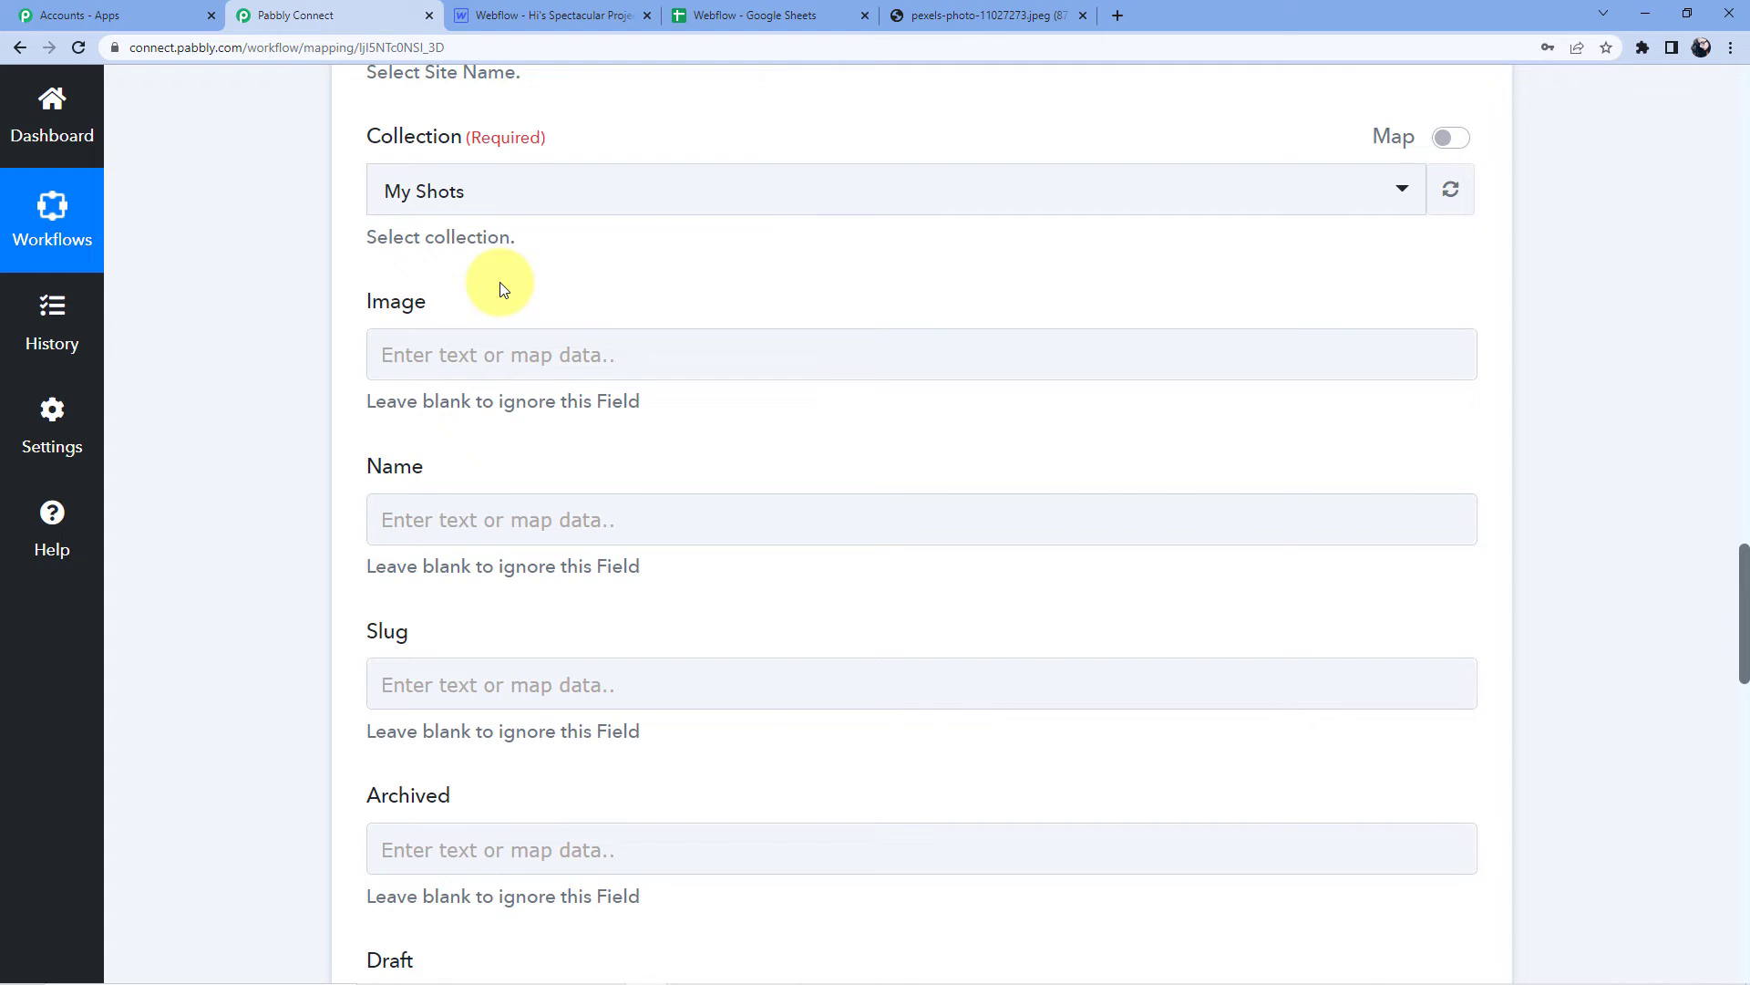
{"action": "scroll", "coordinate": [499, 289], "scroll_direction": "up", "scroll_amount": 15}
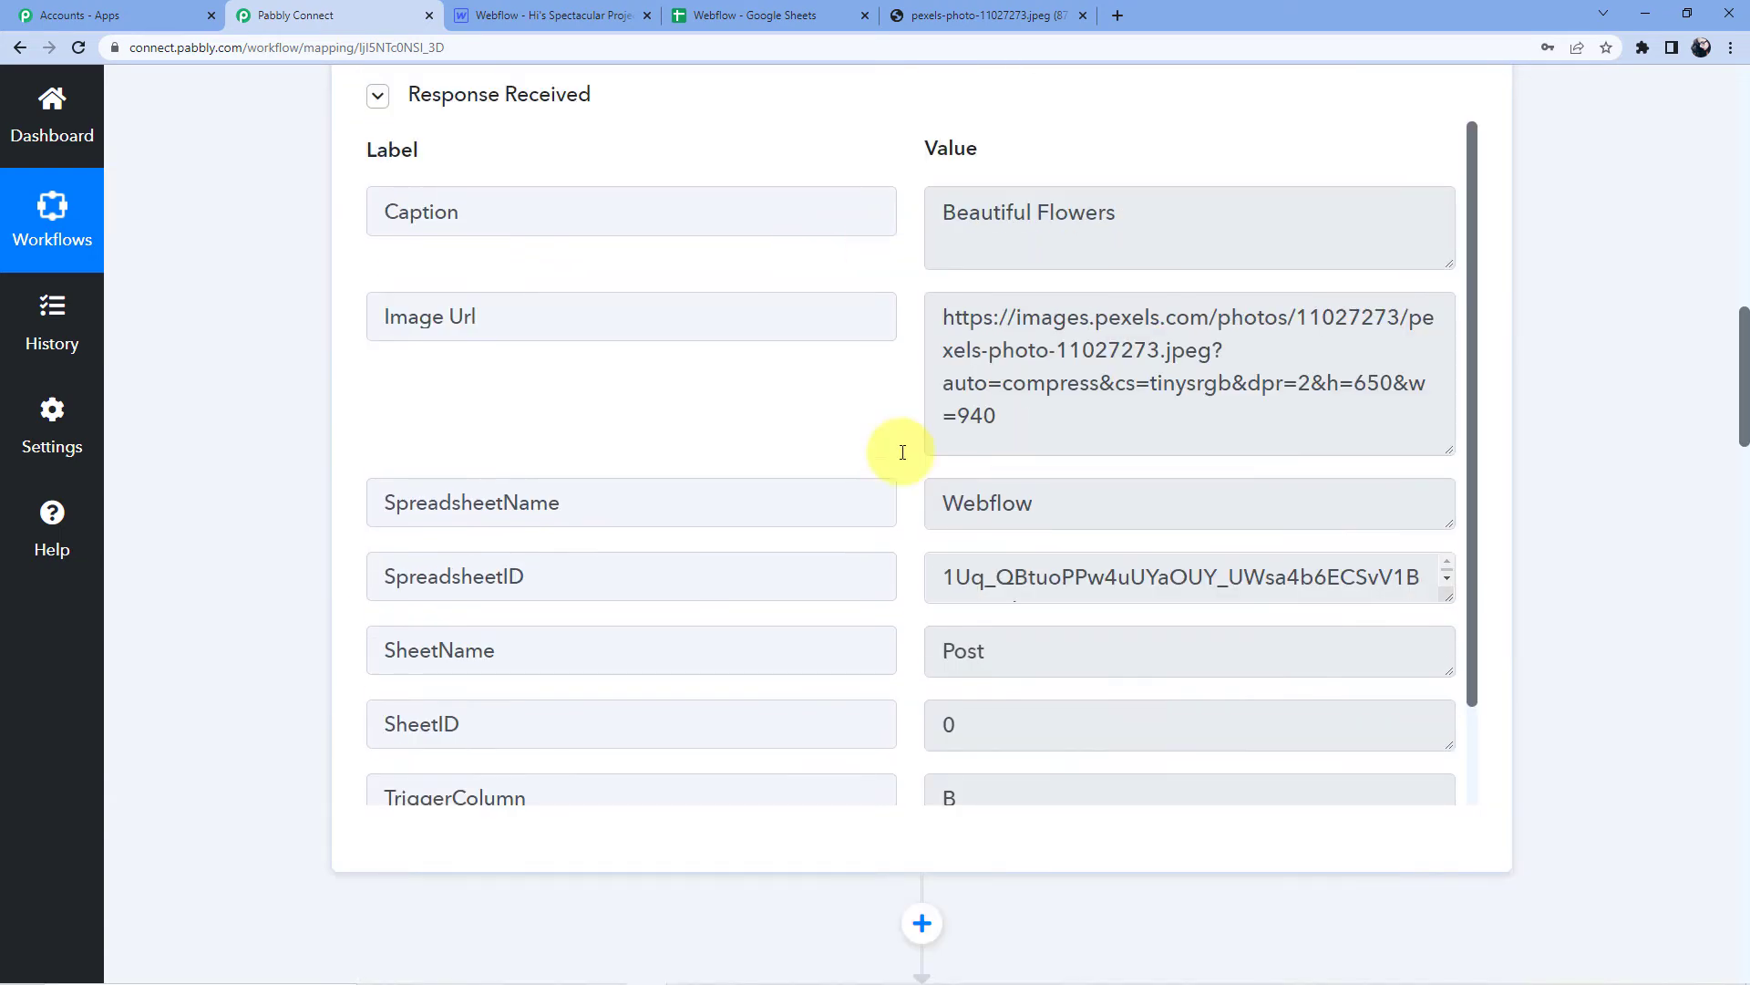
{"action": "scroll", "coordinate": [235, 346], "scroll_direction": "down", "scroll_amount": 15}
{"action": "scroll", "coordinate": [238, 341], "scroll_direction": "down", "scroll_amount": 3}
{"action": "scroll", "coordinate": [468, 247], "scroll_direction": "up", "scroll_amount": 6}
{"action": "scroll", "coordinate": [502, 358], "scroll_direction": "down", "scroll_amount": 2}
{"action": "scroll", "coordinate": [502, 358], "scroll_direction": "down", "scroll_amount": 2}
{"action": "left_click", "coordinate": [457, 176]}
{"action": "left_click", "coordinate": [508, 351]}
{"action": "scroll", "coordinate": [693, 469], "scroll_direction": "down", "scroll_amount": 2}
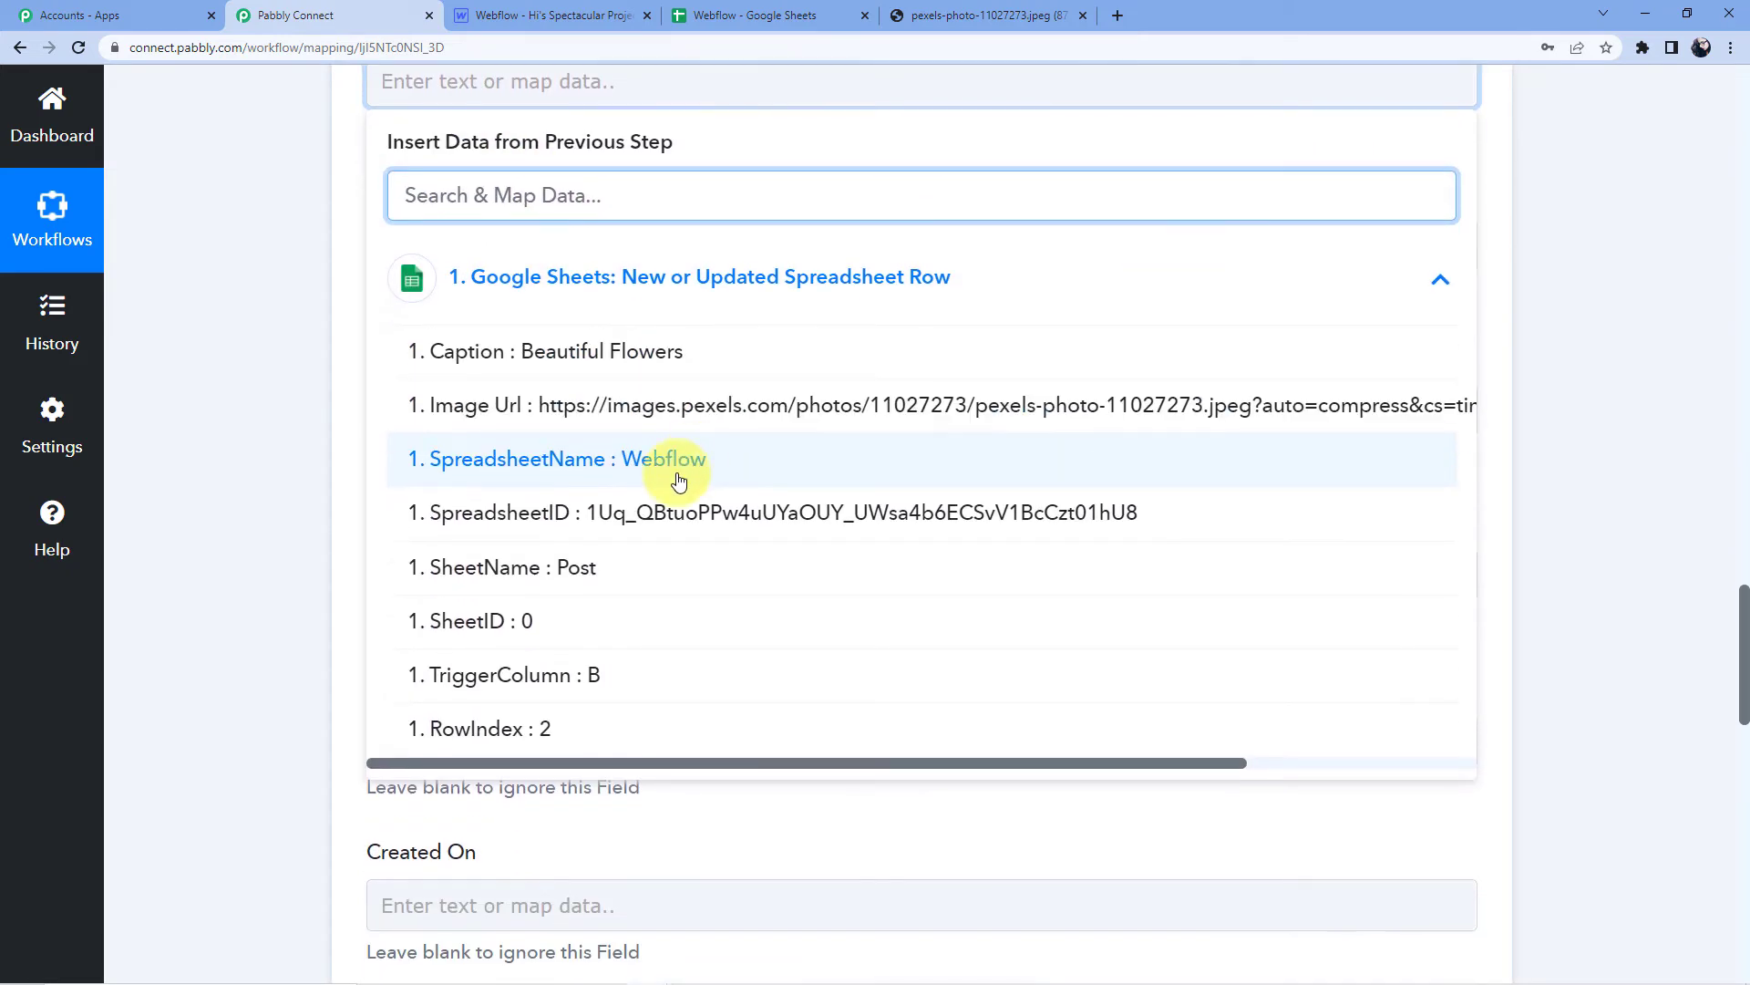
{"action": "left_click", "coordinate": [611, 407]}
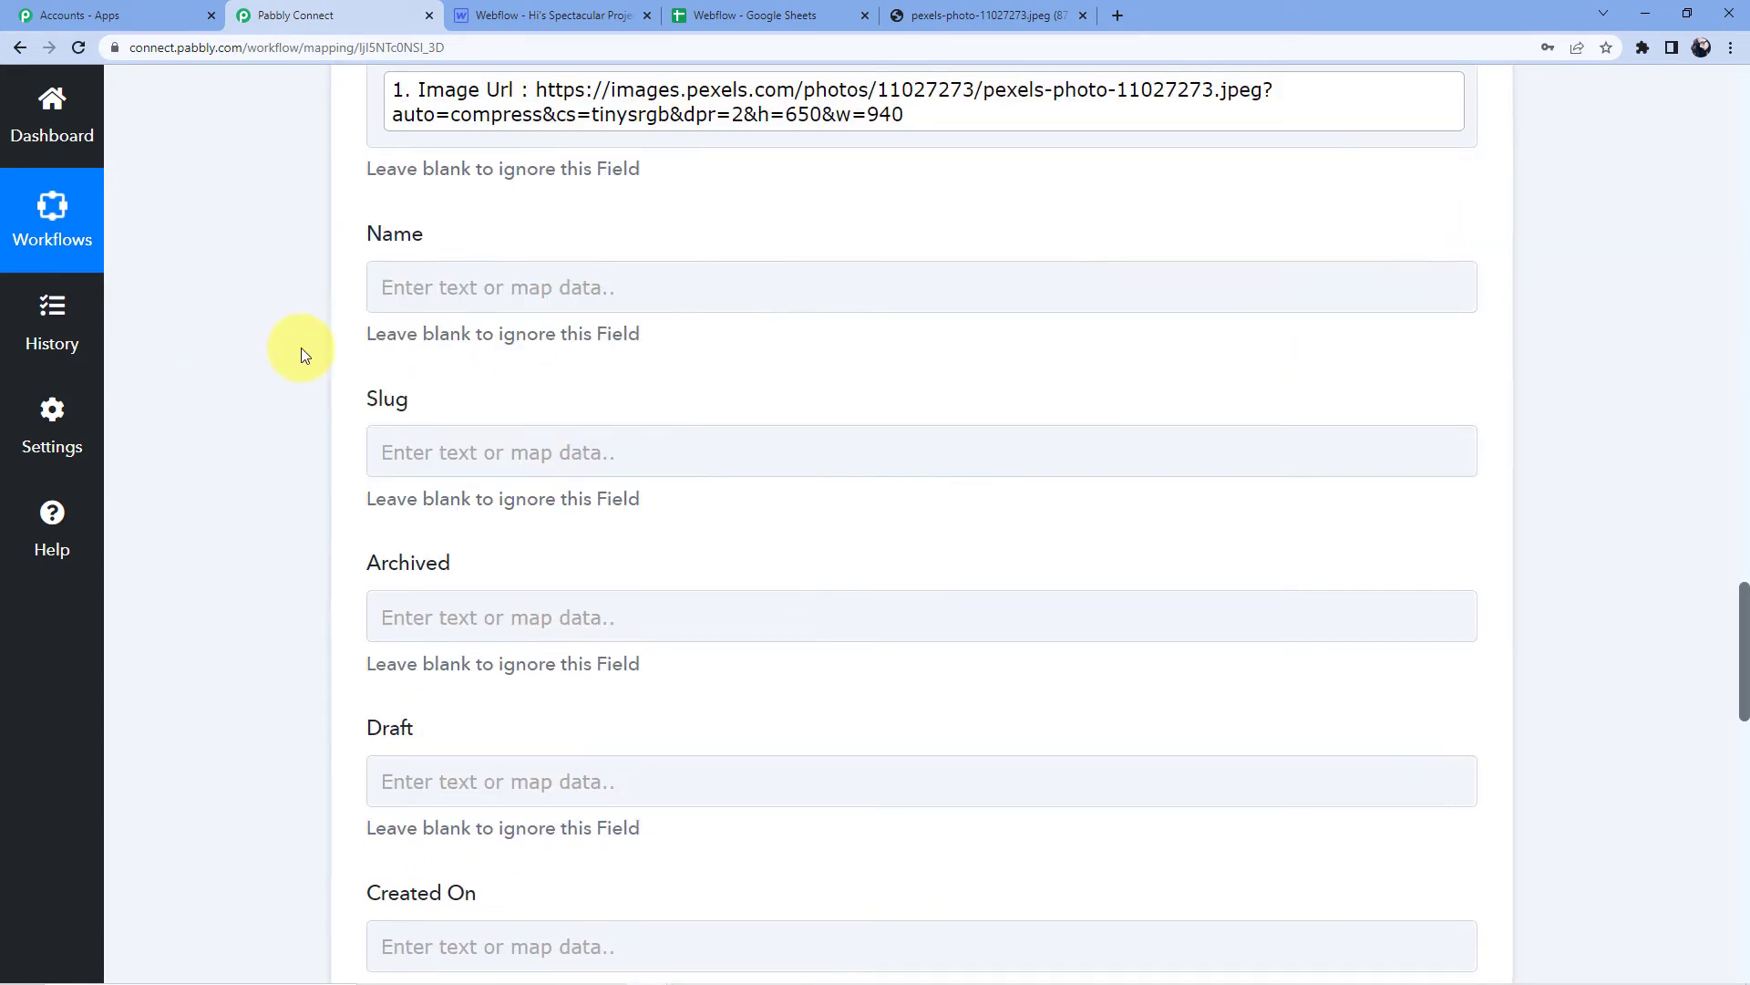
- Map the Name field of the Webflow action to the Caption value from the Google Sheets trigger
{"action": "scroll", "coordinate": [505, 452], "scroll_direction": "up", "scroll_amount": 2}
{"action": "left_click", "coordinate": [505, 456]}
{"action": "scroll", "coordinate": [509, 410], "scroll_direction": "down", "scroll_amount": 3}
{"action": "left_click", "coordinate": [512, 387]}
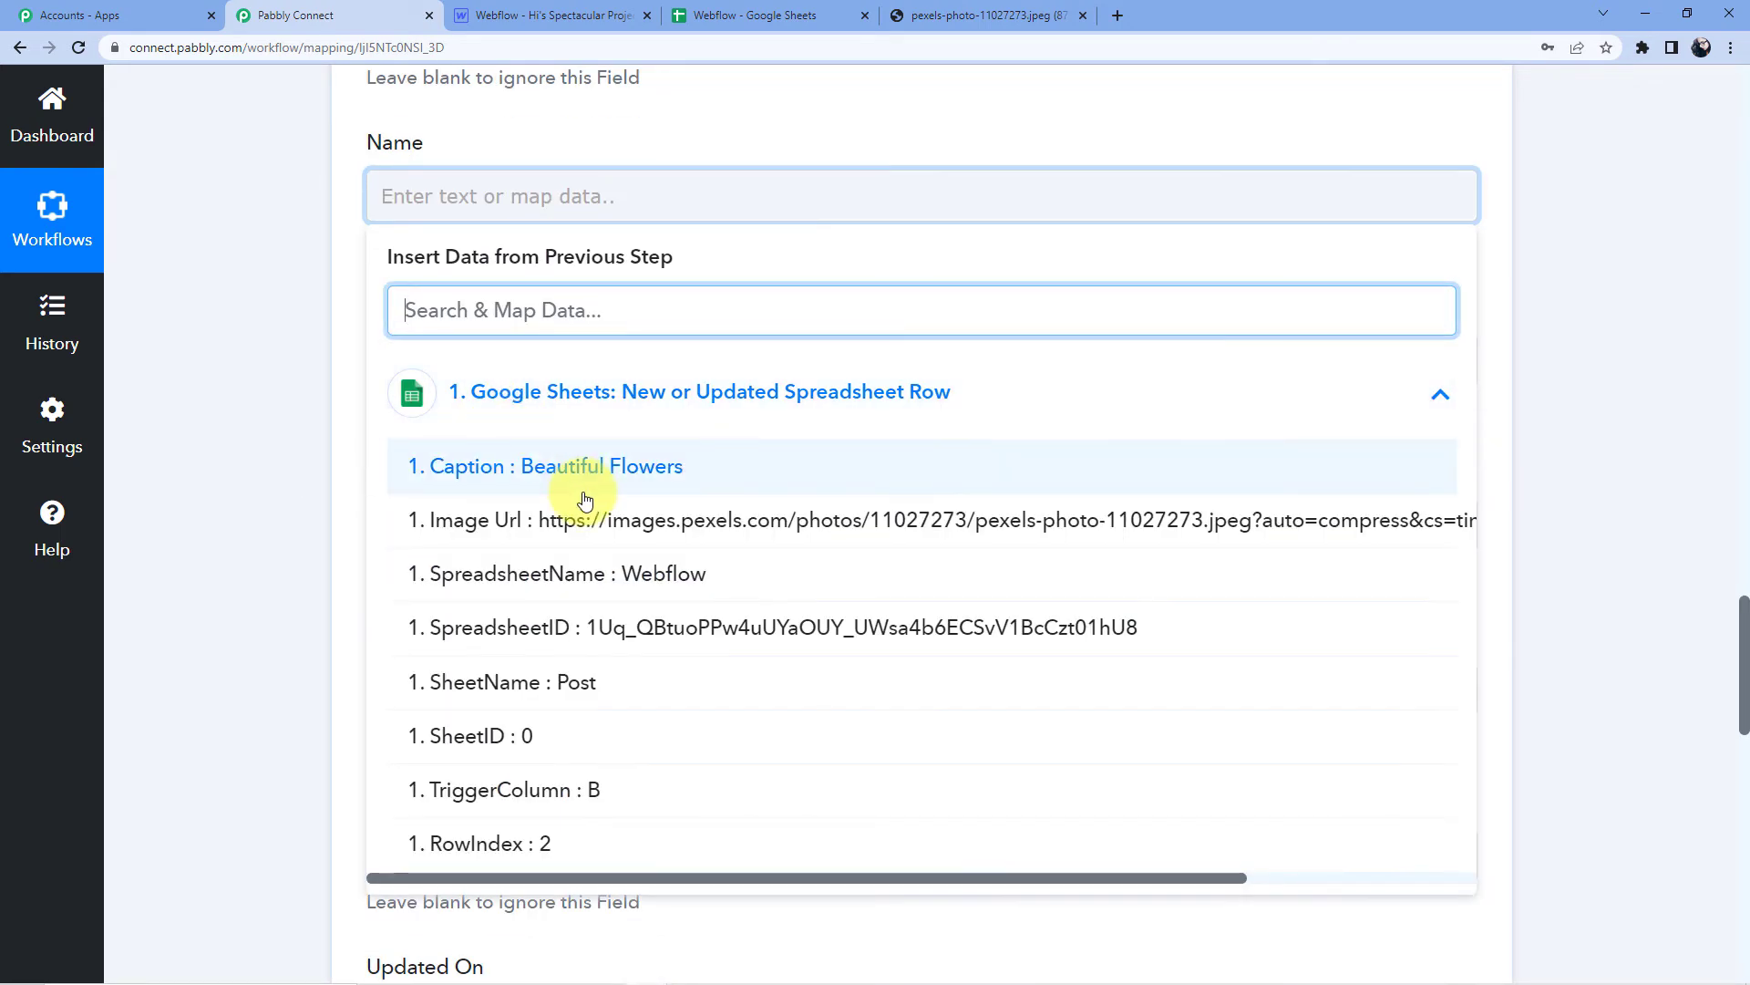
{"action": "scroll", "coordinate": [593, 511], "scroll_direction": "down", "scroll_amount": 4}
{"action": "scroll", "coordinate": [583, 501], "scroll_direction": "up", "scroll_amount": 4}
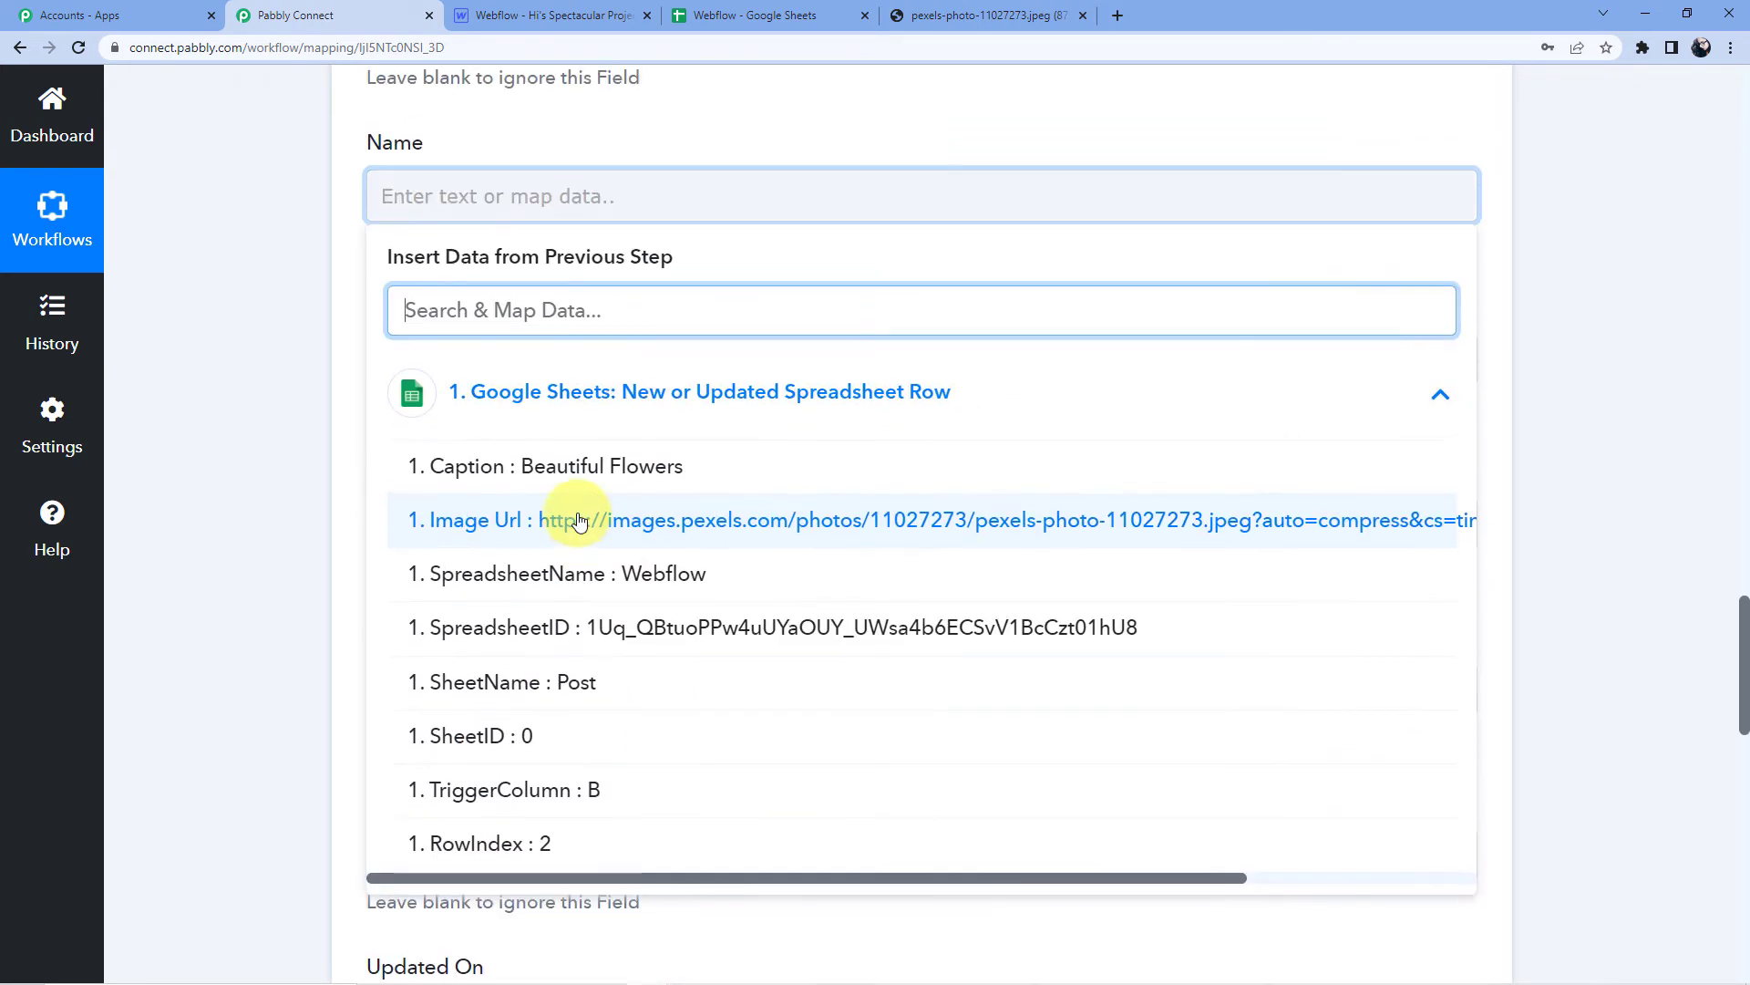
{"action": "left_click", "coordinate": [447, 465]}
{"action": "left_click", "coordinate": [347, 326]}
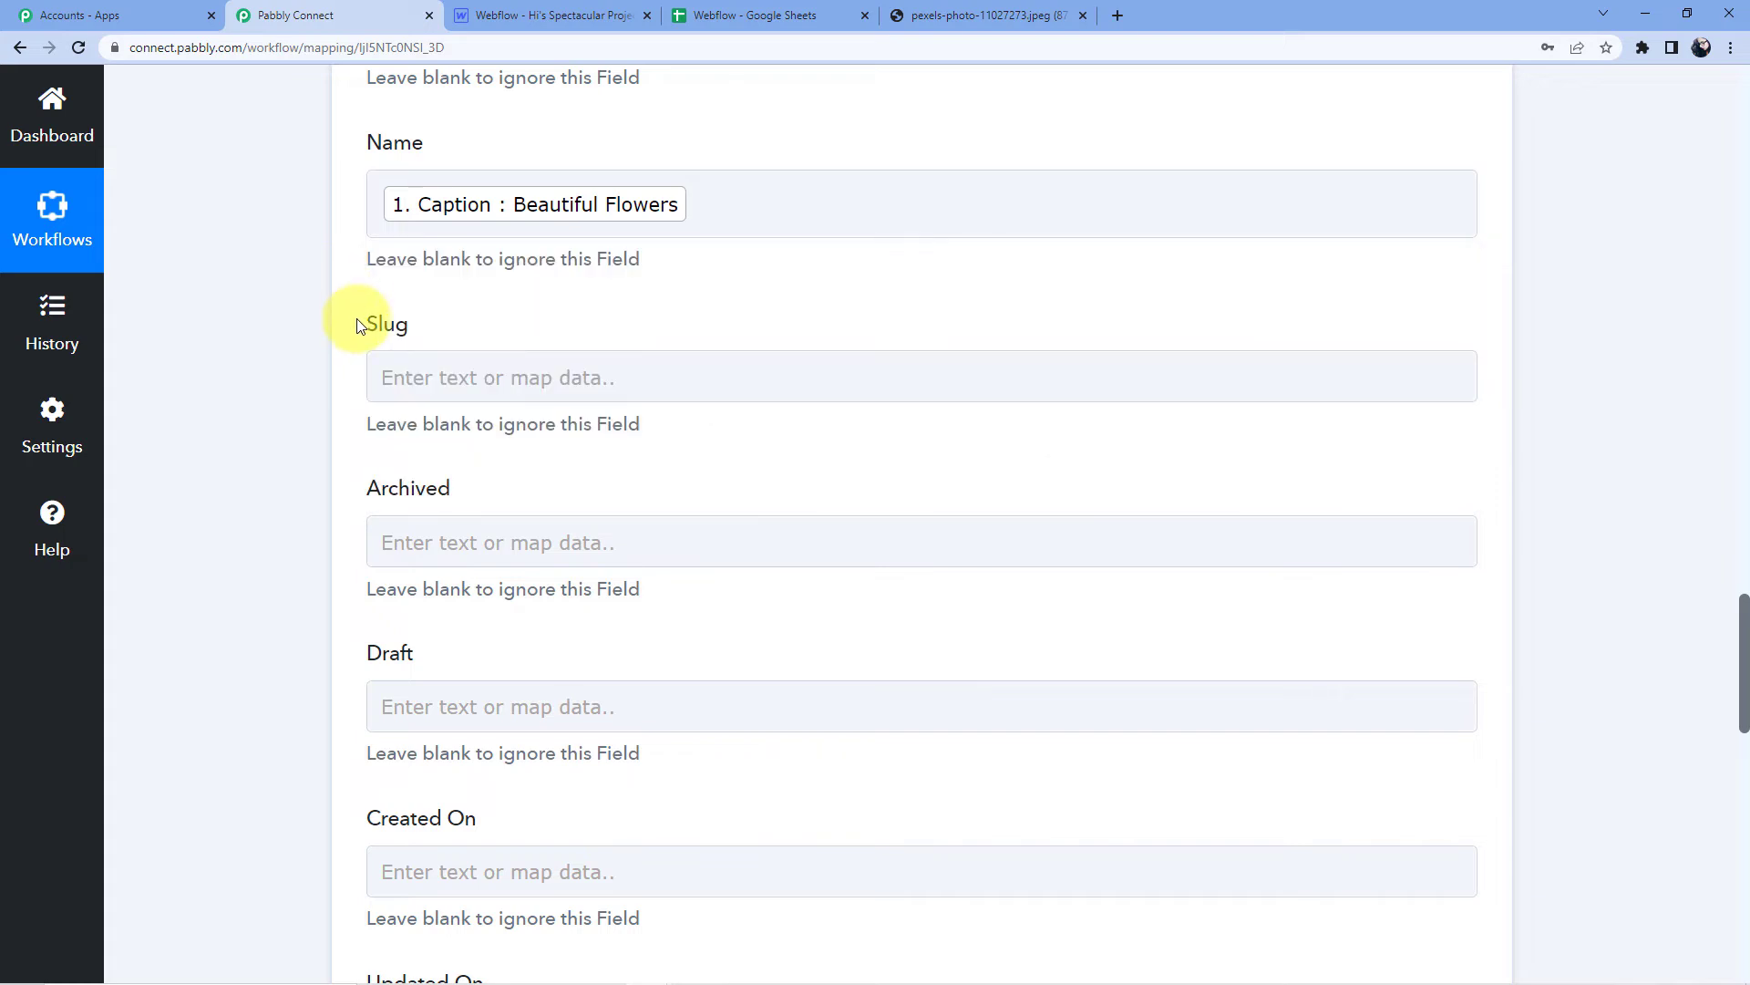
- Try a test request to Webflow with the remaining fields left blank and read the problems in the response
{"action": "scroll", "coordinate": [401, 238], "scroll_direction": "down", "scroll_amount": 2}
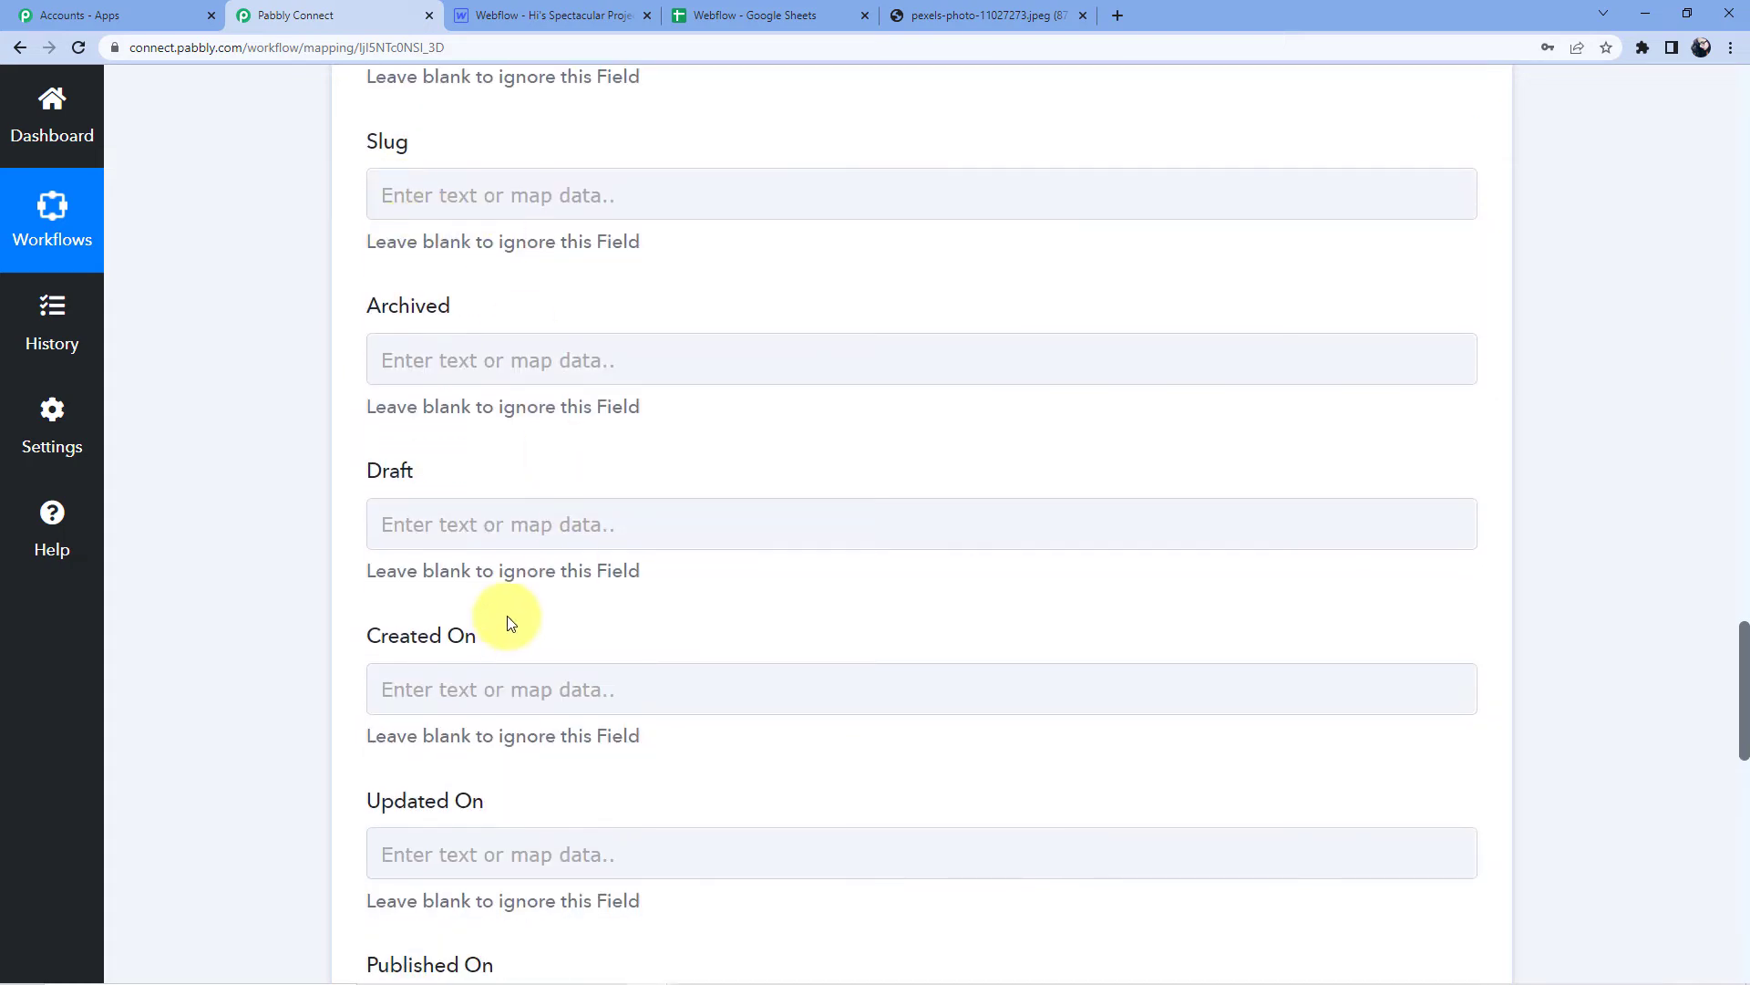
{"action": "scroll", "coordinate": [512, 404], "scroll_direction": "down", "scroll_amount": 4}
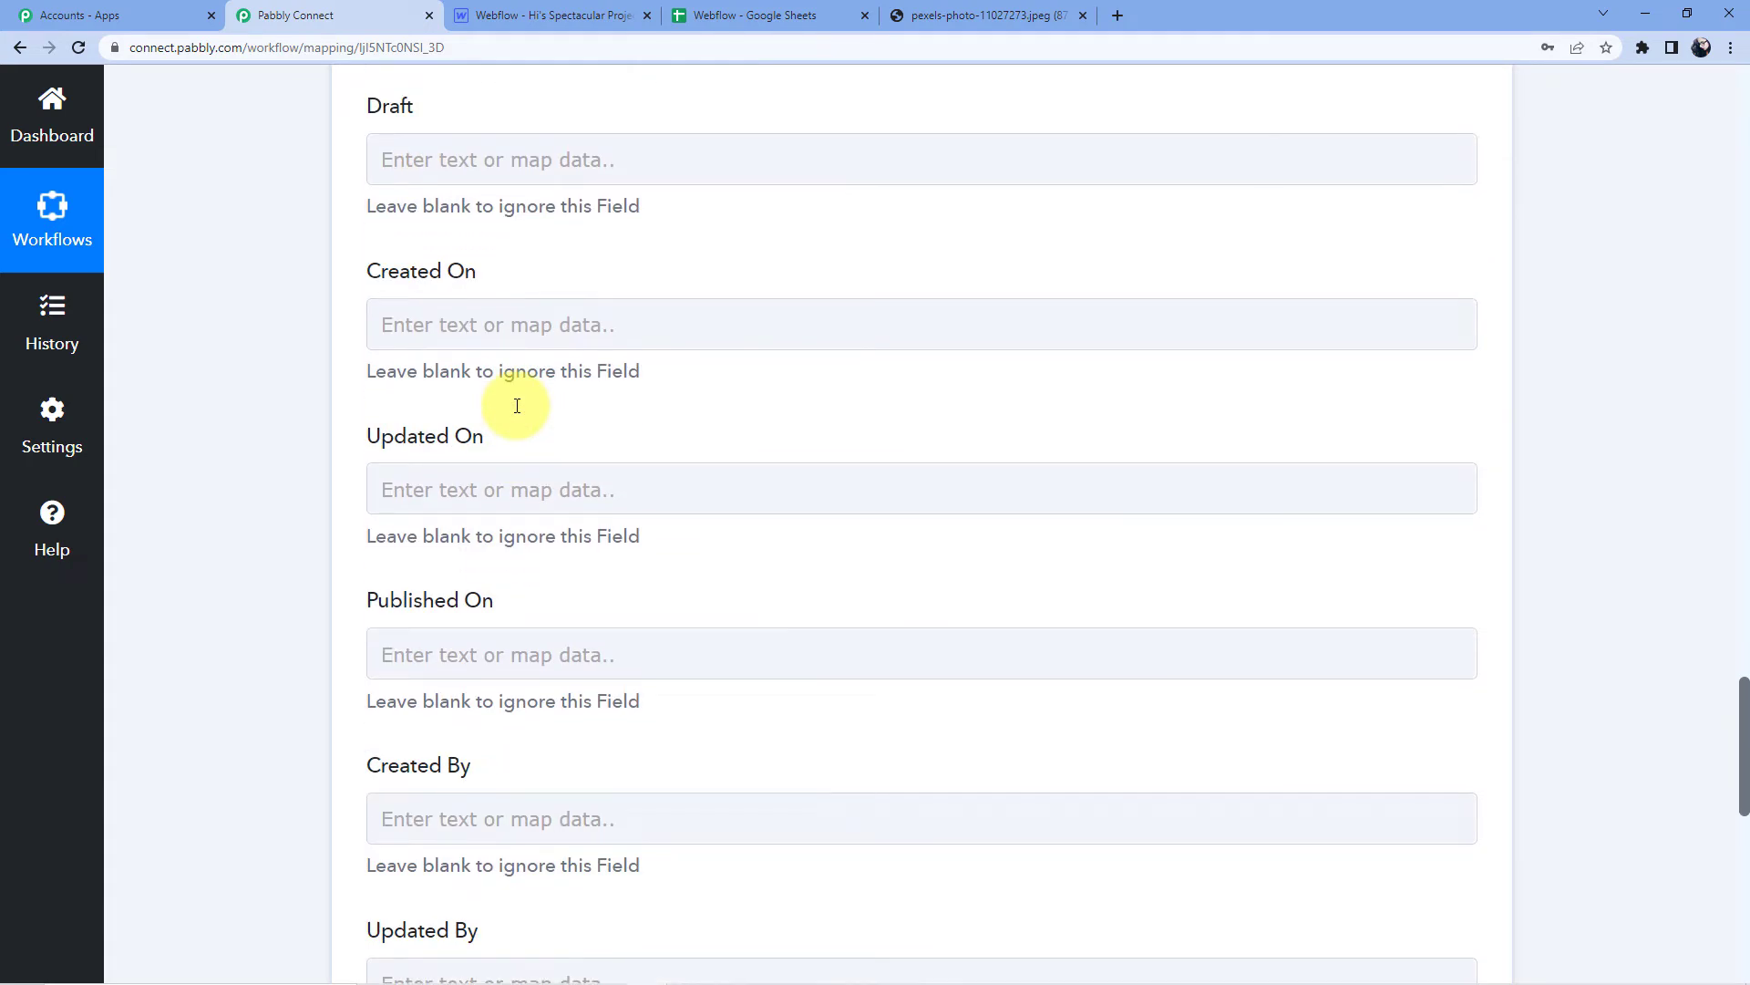
{"action": "scroll", "coordinate": [430, 586], "scroll_direction": "down", "scroll_amount": 9}
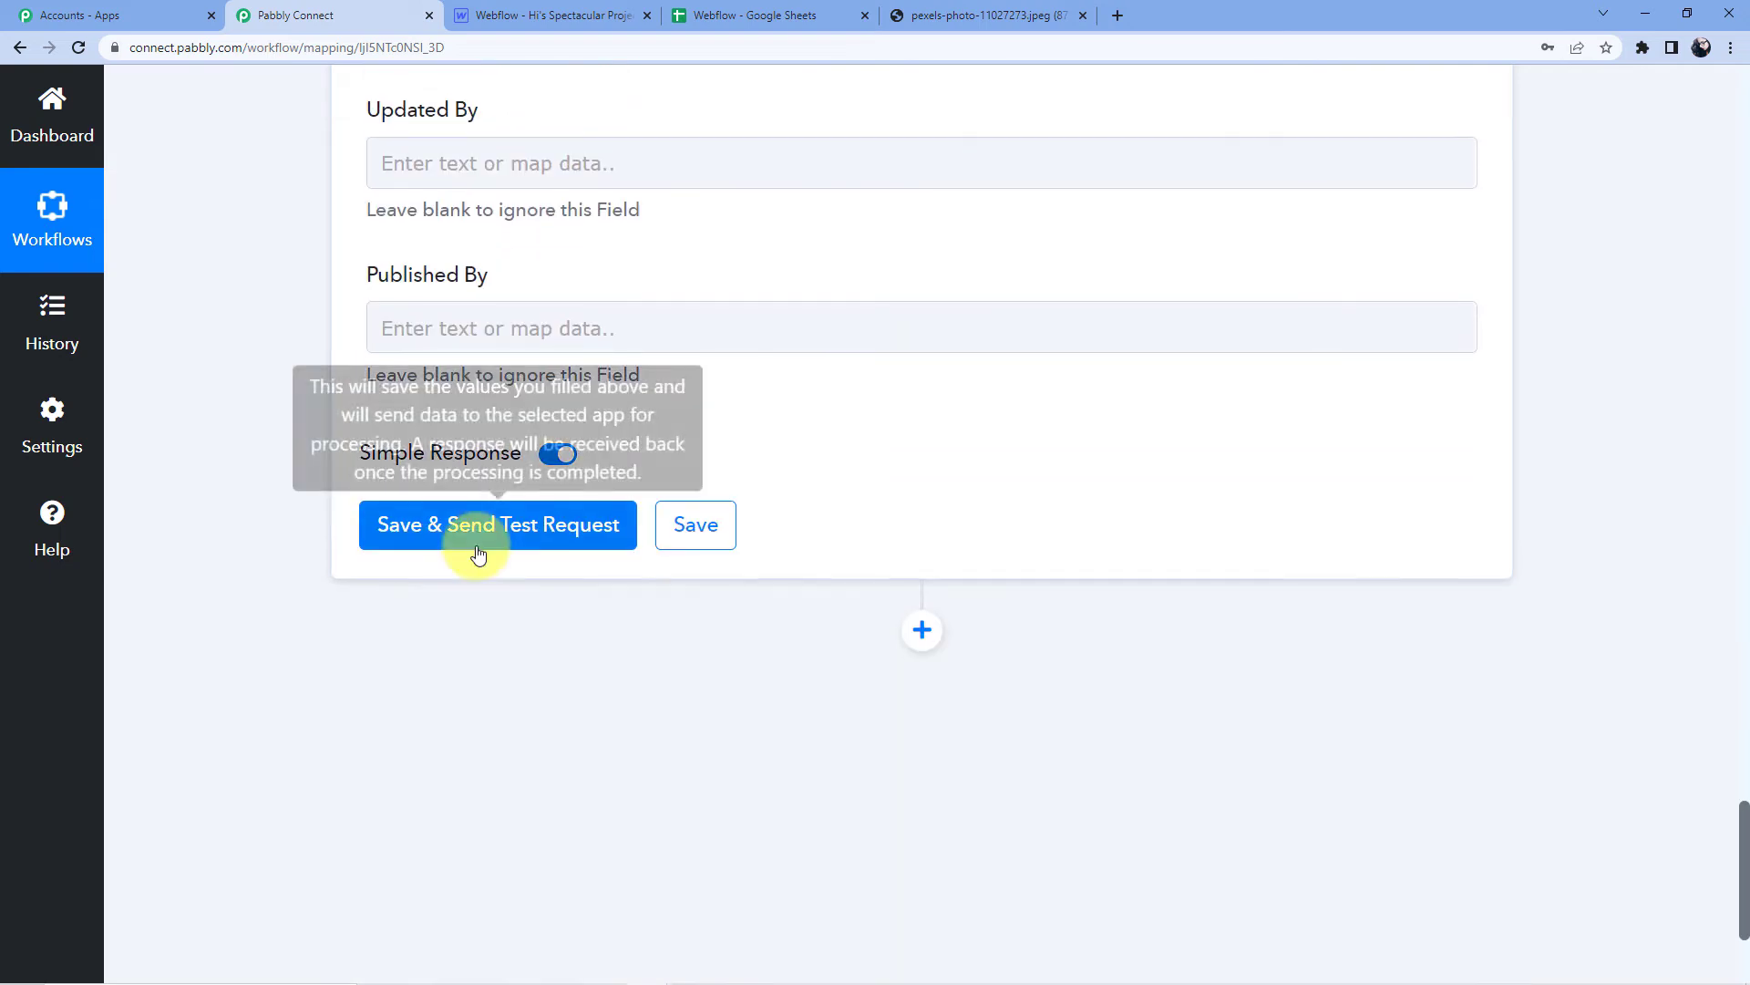
{"action": "left_click", "coordinate": [478, 552]}
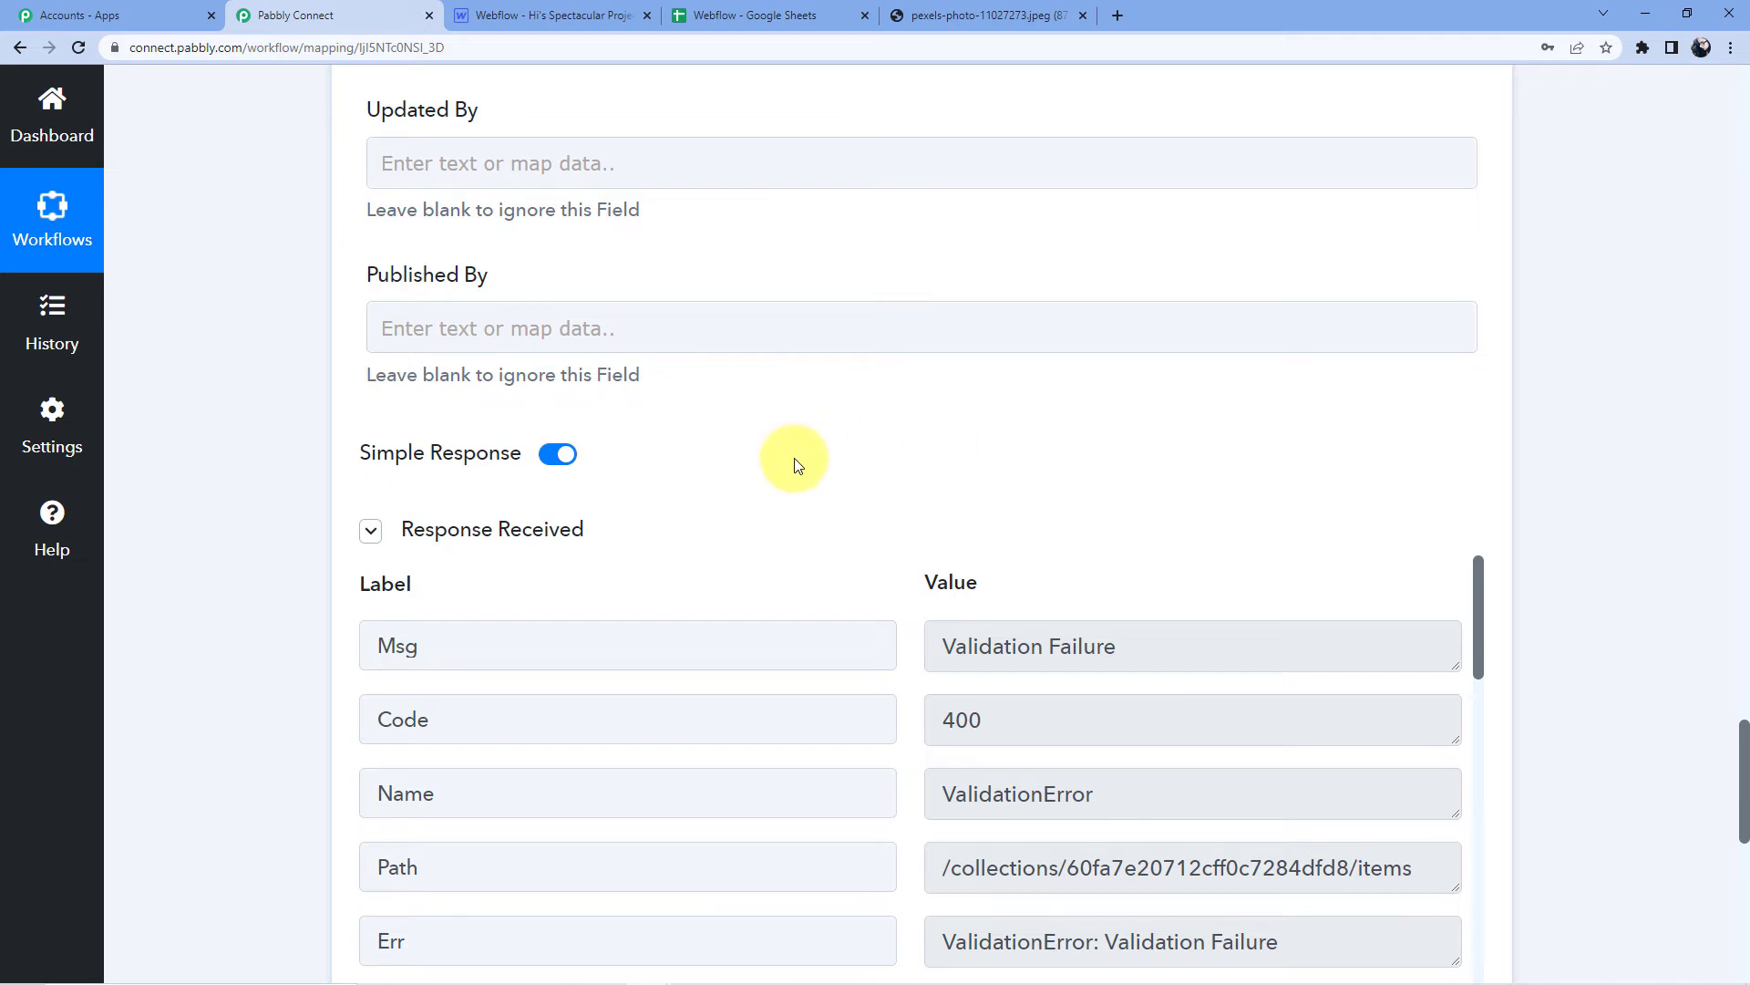
{"action": "scroll", "coordinate": [762, 429], "scroll_direction": "down", "scroll_amount": 3}
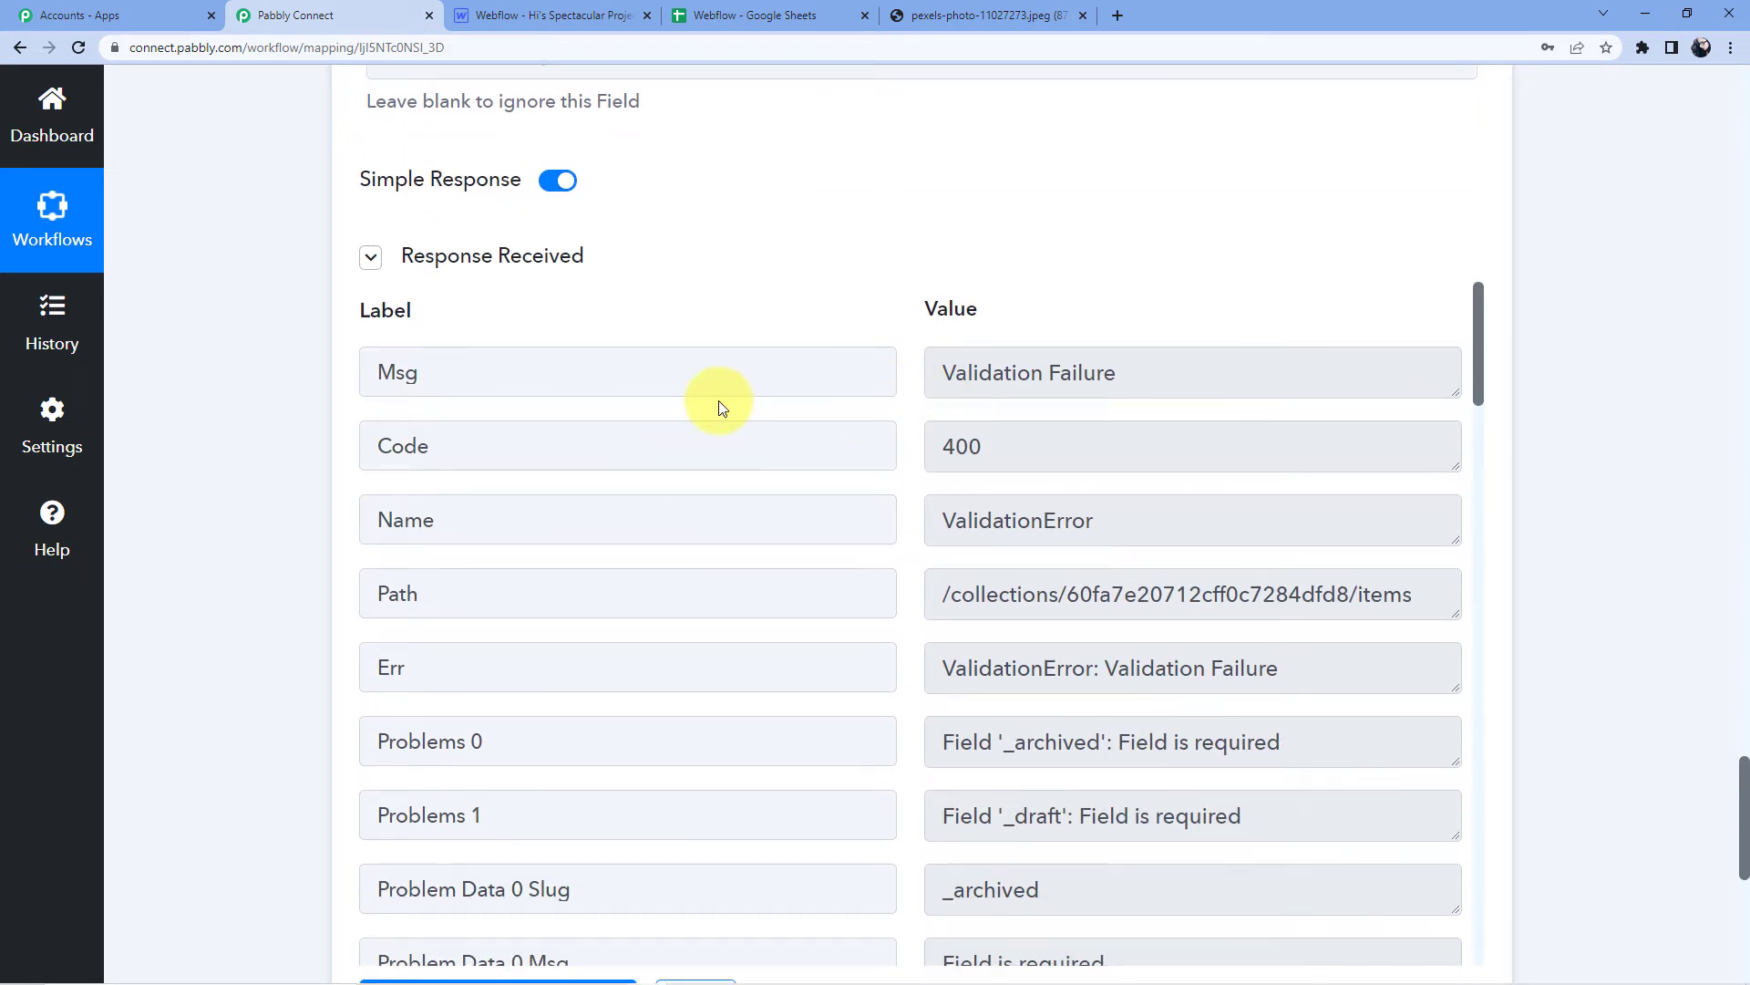
{"action": "scroll", "coordinate": [720, 419], "scroll_direction": "down", "scroll_amount": 1}
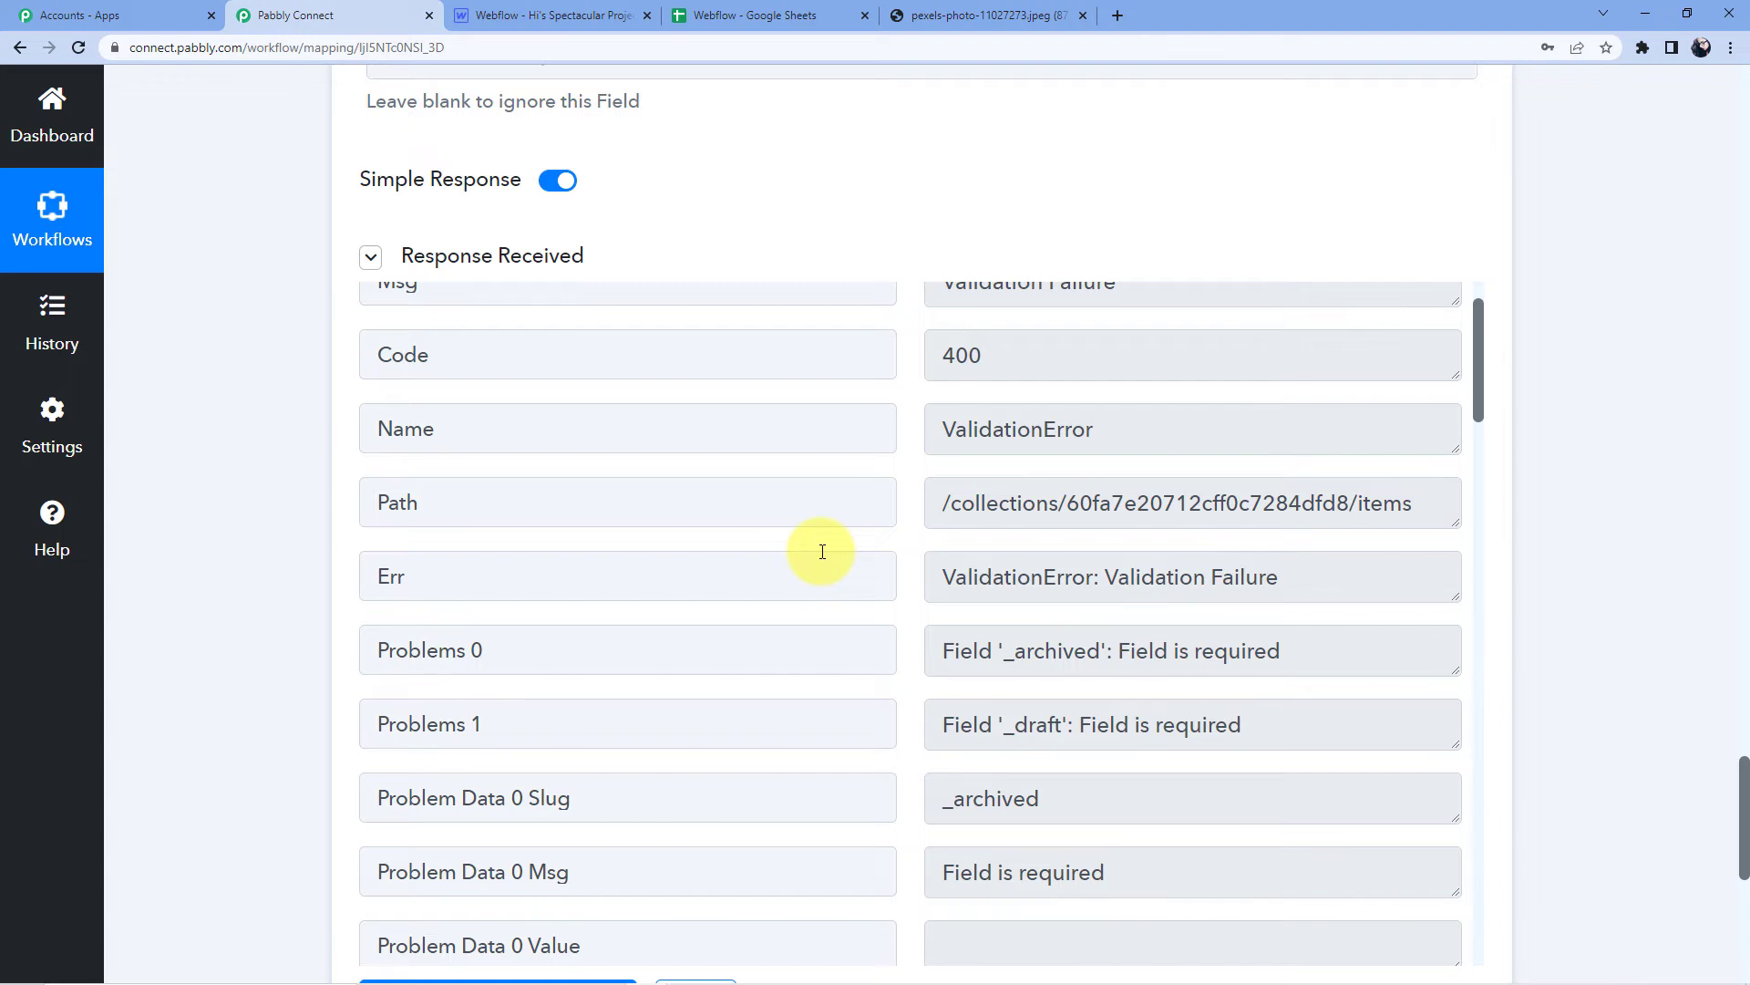
{"action": "scroll", "coordinate": [823, 551], "scroll_direction": "down", "scroll_amount": 2}
- Set both the Archived and Draft fields of the Webflow action to false
{"action": "scroll", "coordinate": [821, 547], "scroll_direction": "up", "scroll_amount": 4}
{"action": "scroll", "coordinate": [715, 449], "scroll_direction": "up", "scroll_amount": 5}
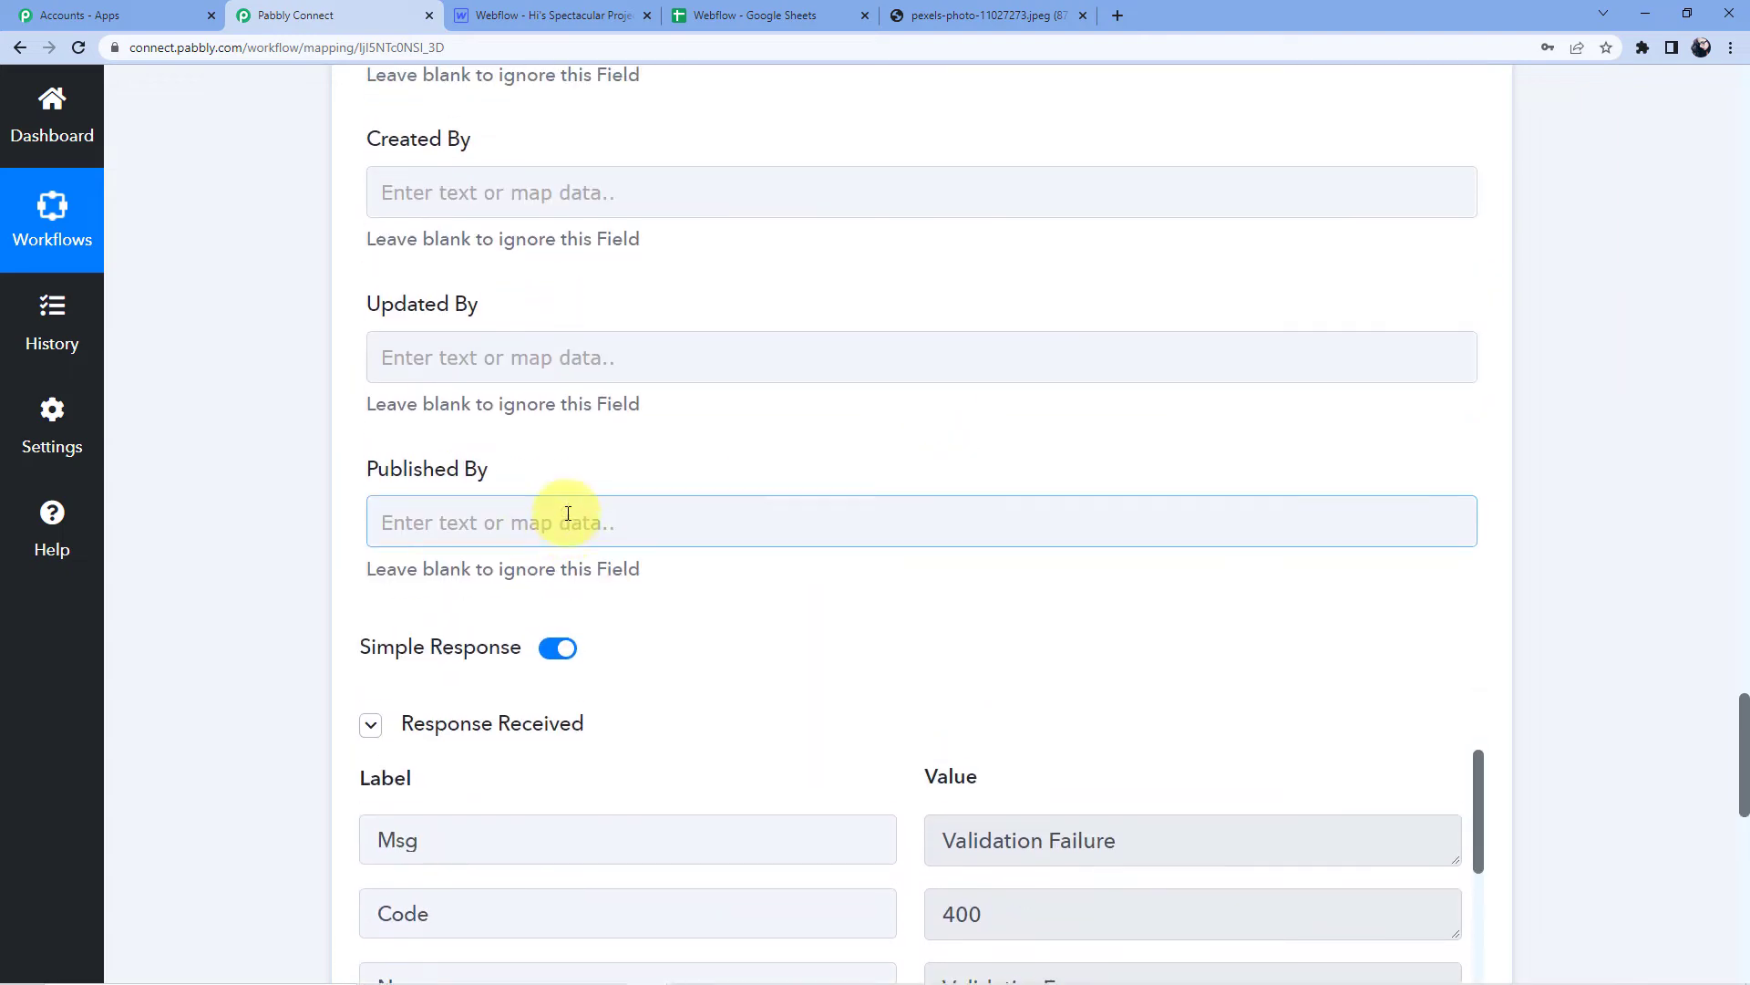
{"action": "scroll", "coordinate": [567, 512], "scroll_direction": "up", "scroll_amount": 10}
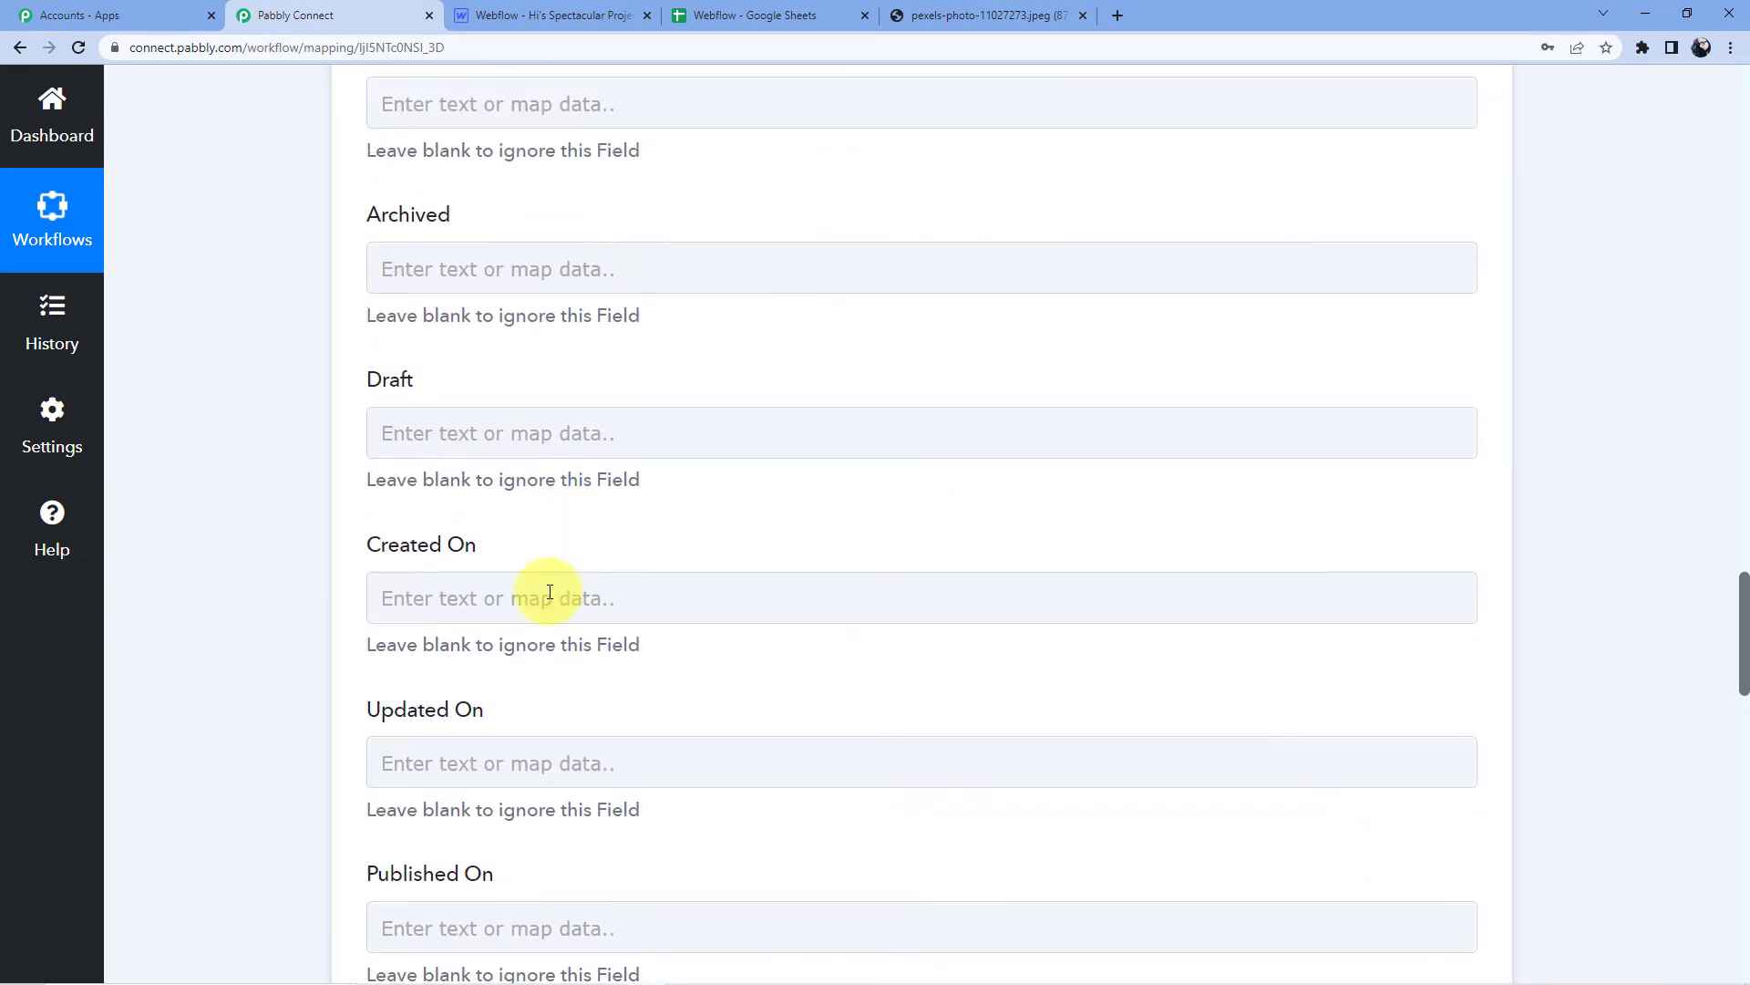
{"action": "scroll", "coordinate": [582, 499], "scroll_direction": "up", "scroll_amount": 2}
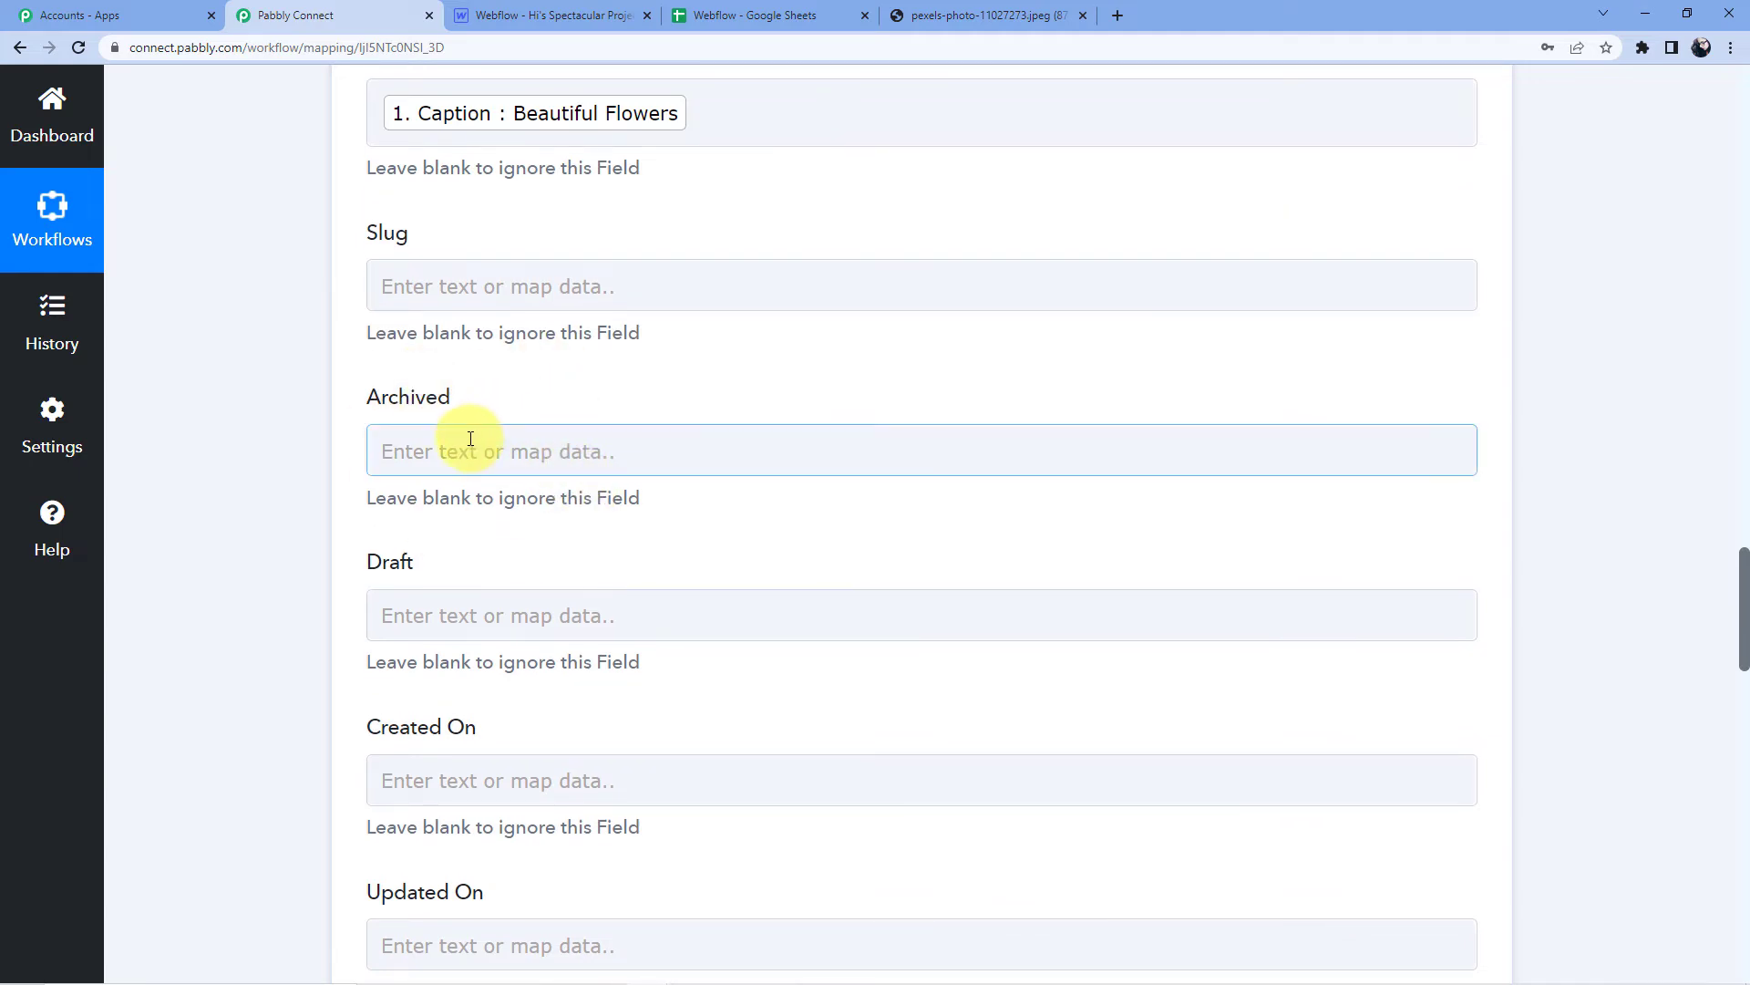
{"action": "scroll", "coordinate": [465, 456], "scroll_direction": "down", "scroll_amount": 1}
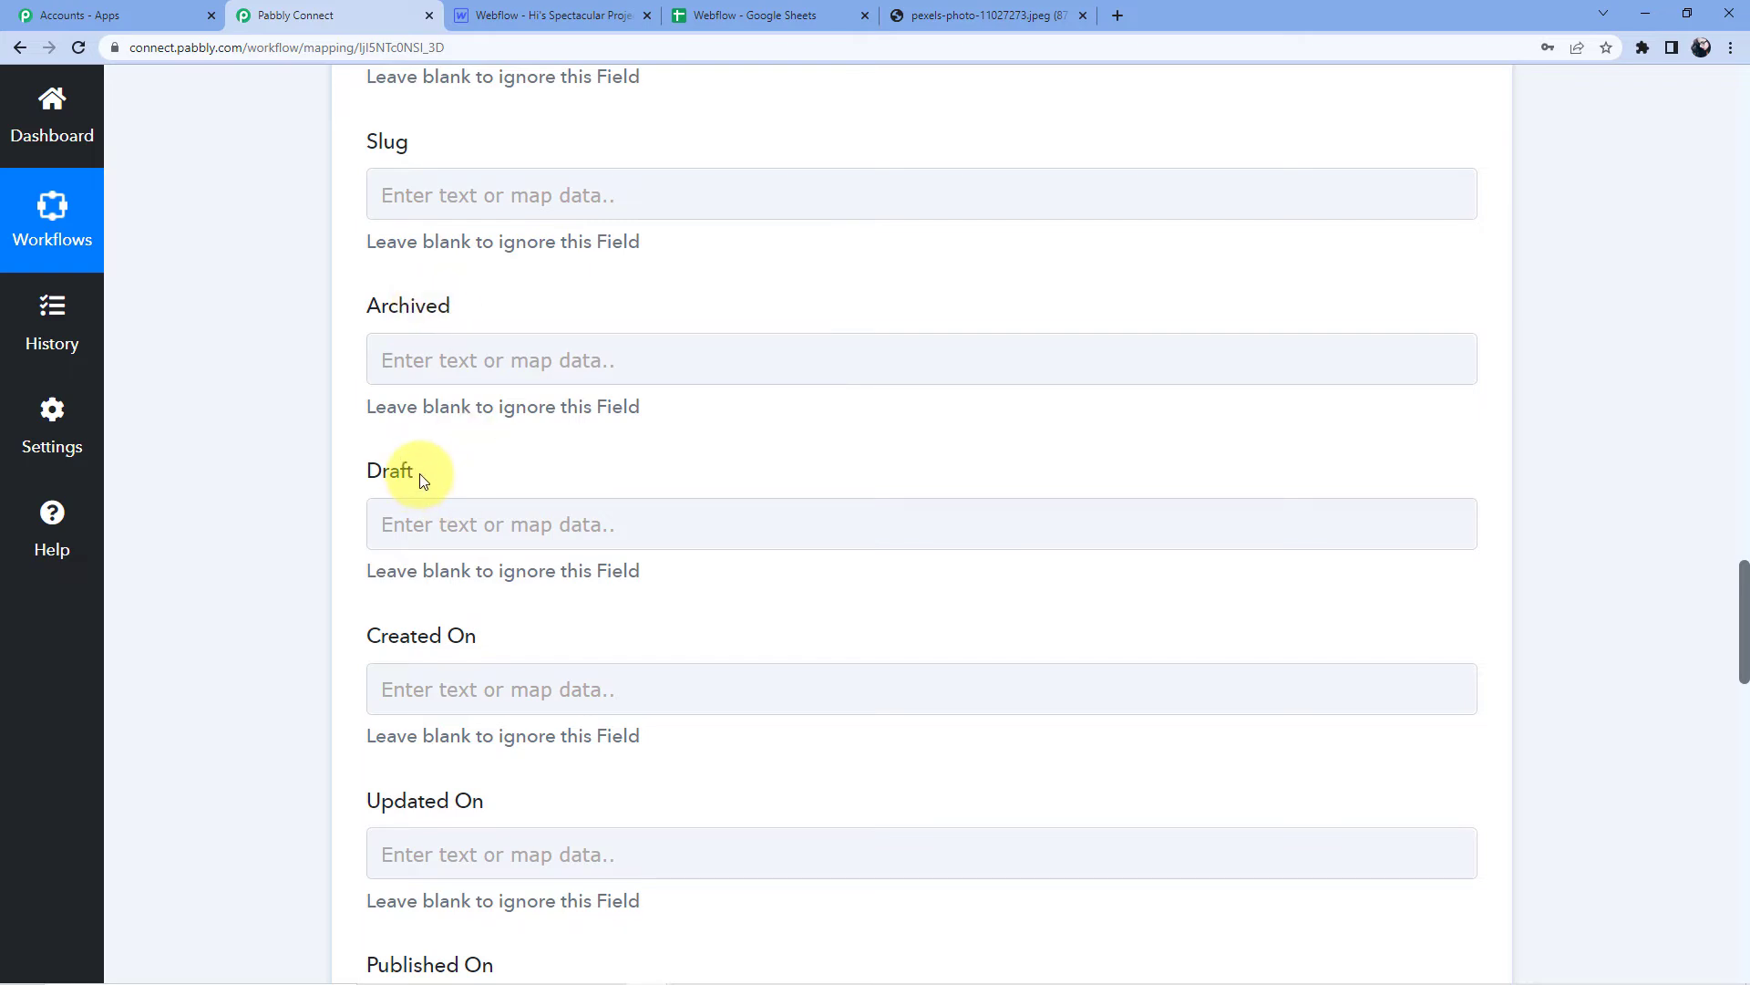
{"action": "left_click", "coordinate": [440, 380]}
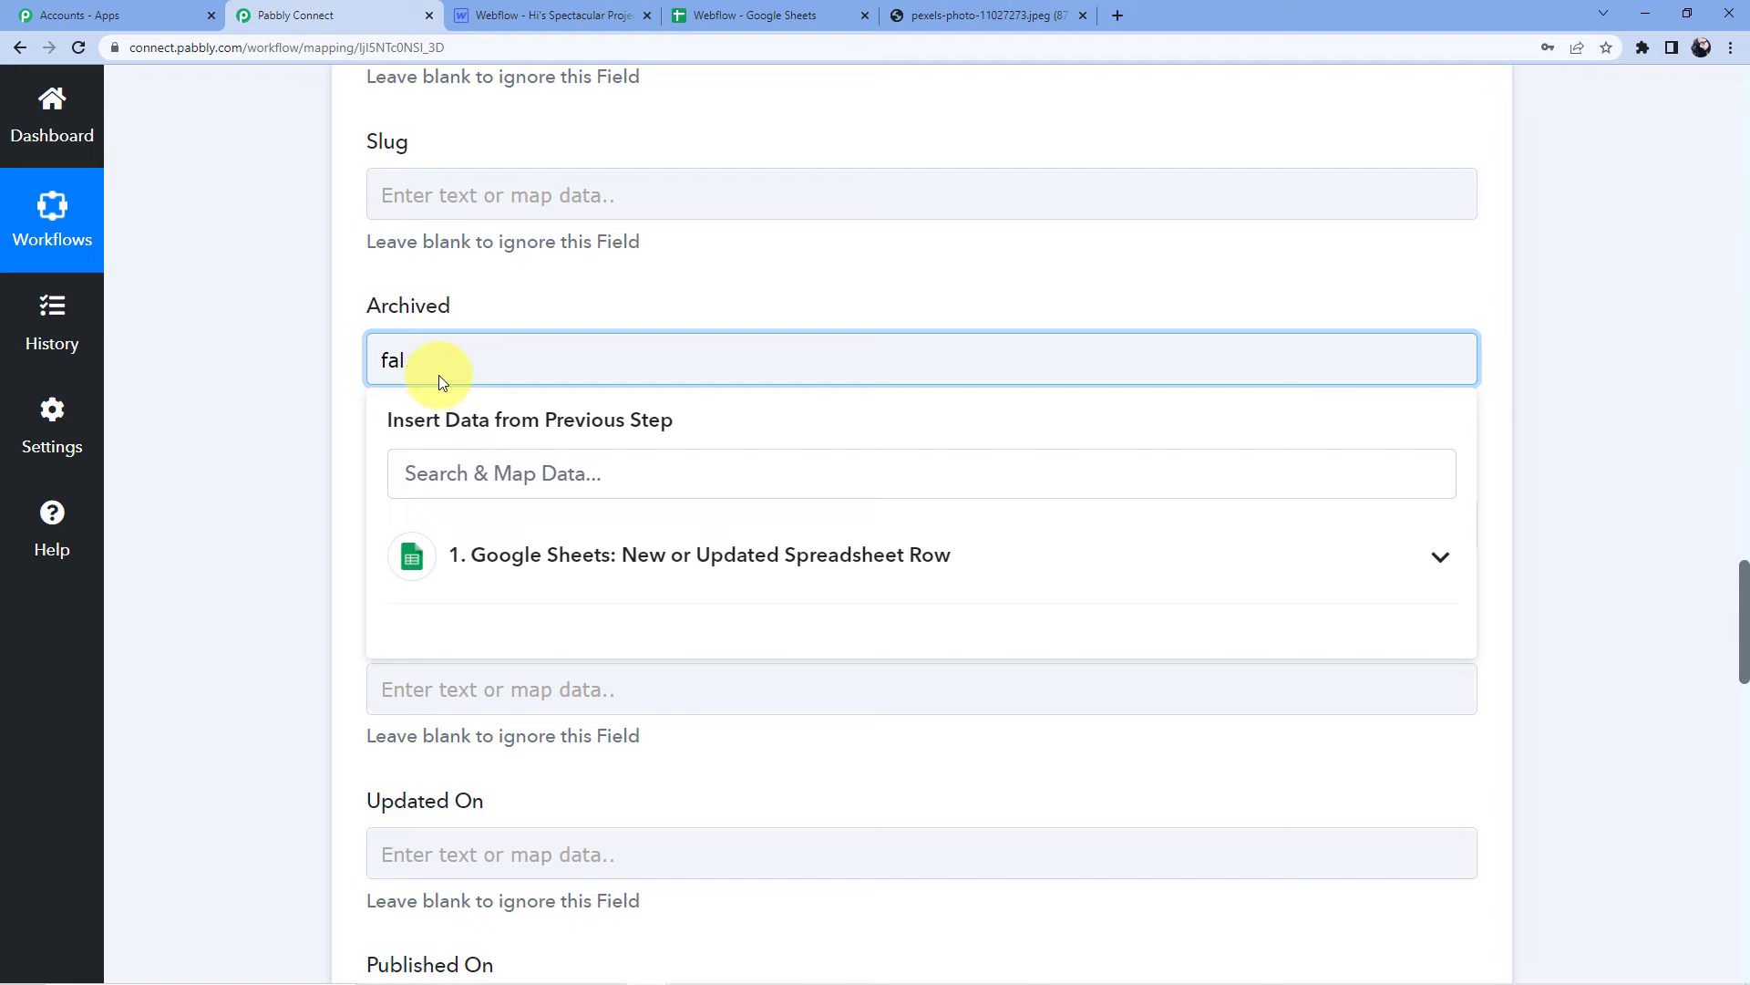
{"action": "type", "text": "false"}
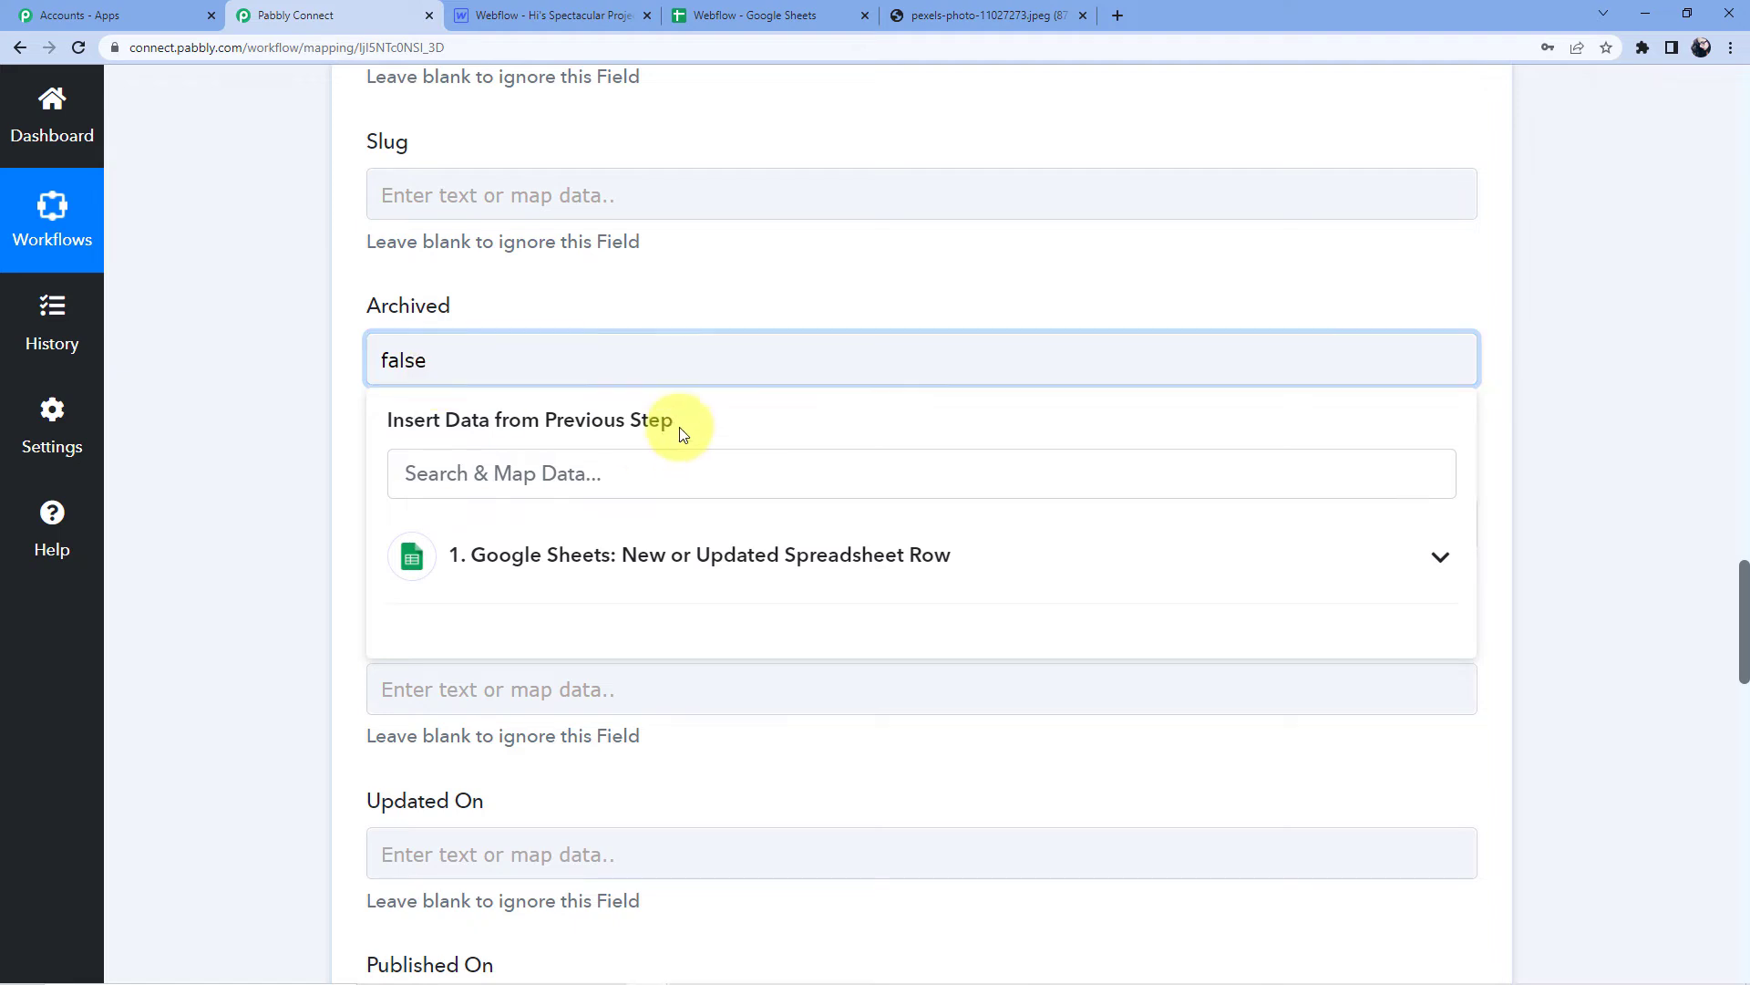
{"action": "left_click", "coordinate": [539, 282]}
{"action": "scroll", "coordinate": [449, 364], "scroll_direction": "down", "scroll_amount": 1}
{"action": "left_click", "coordinate": [408, 435]}
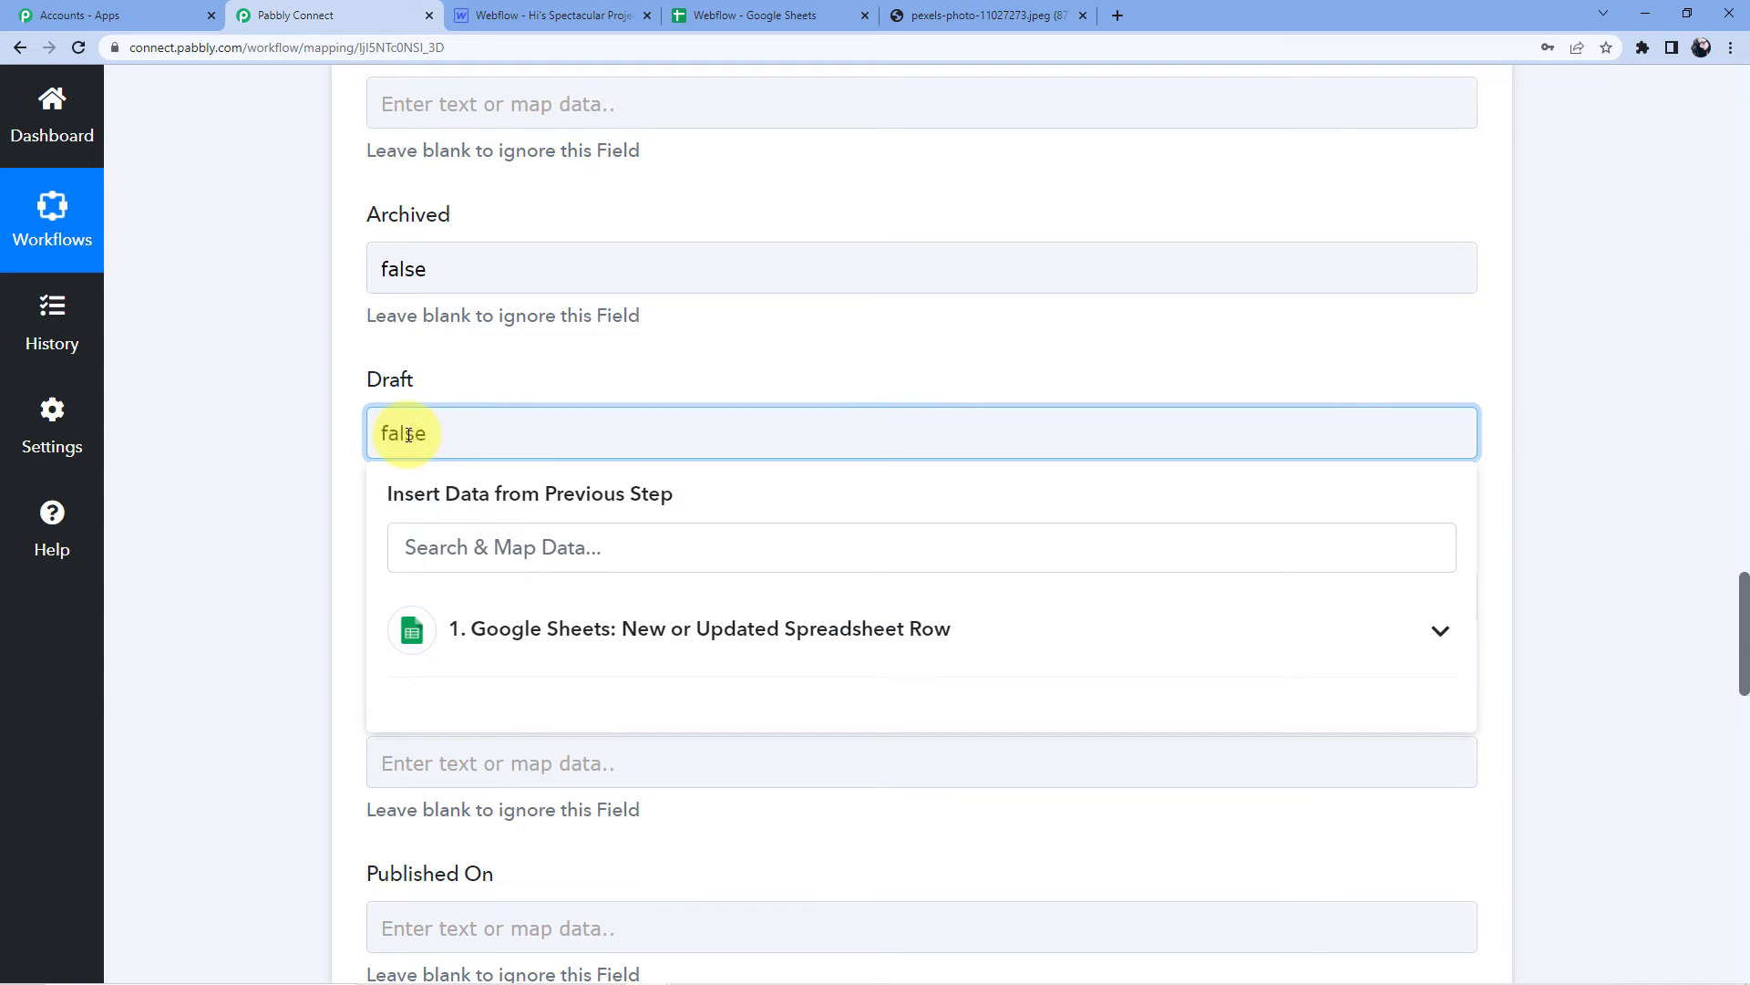
{"action": "left_click", "coordinate": [560, 358]}
- Save the Webflow action, send the test request again and review the response received
{"action": "scroll", "coordinate": [567, 410], "scroll_direction": "down", "scroll_amount": 12}
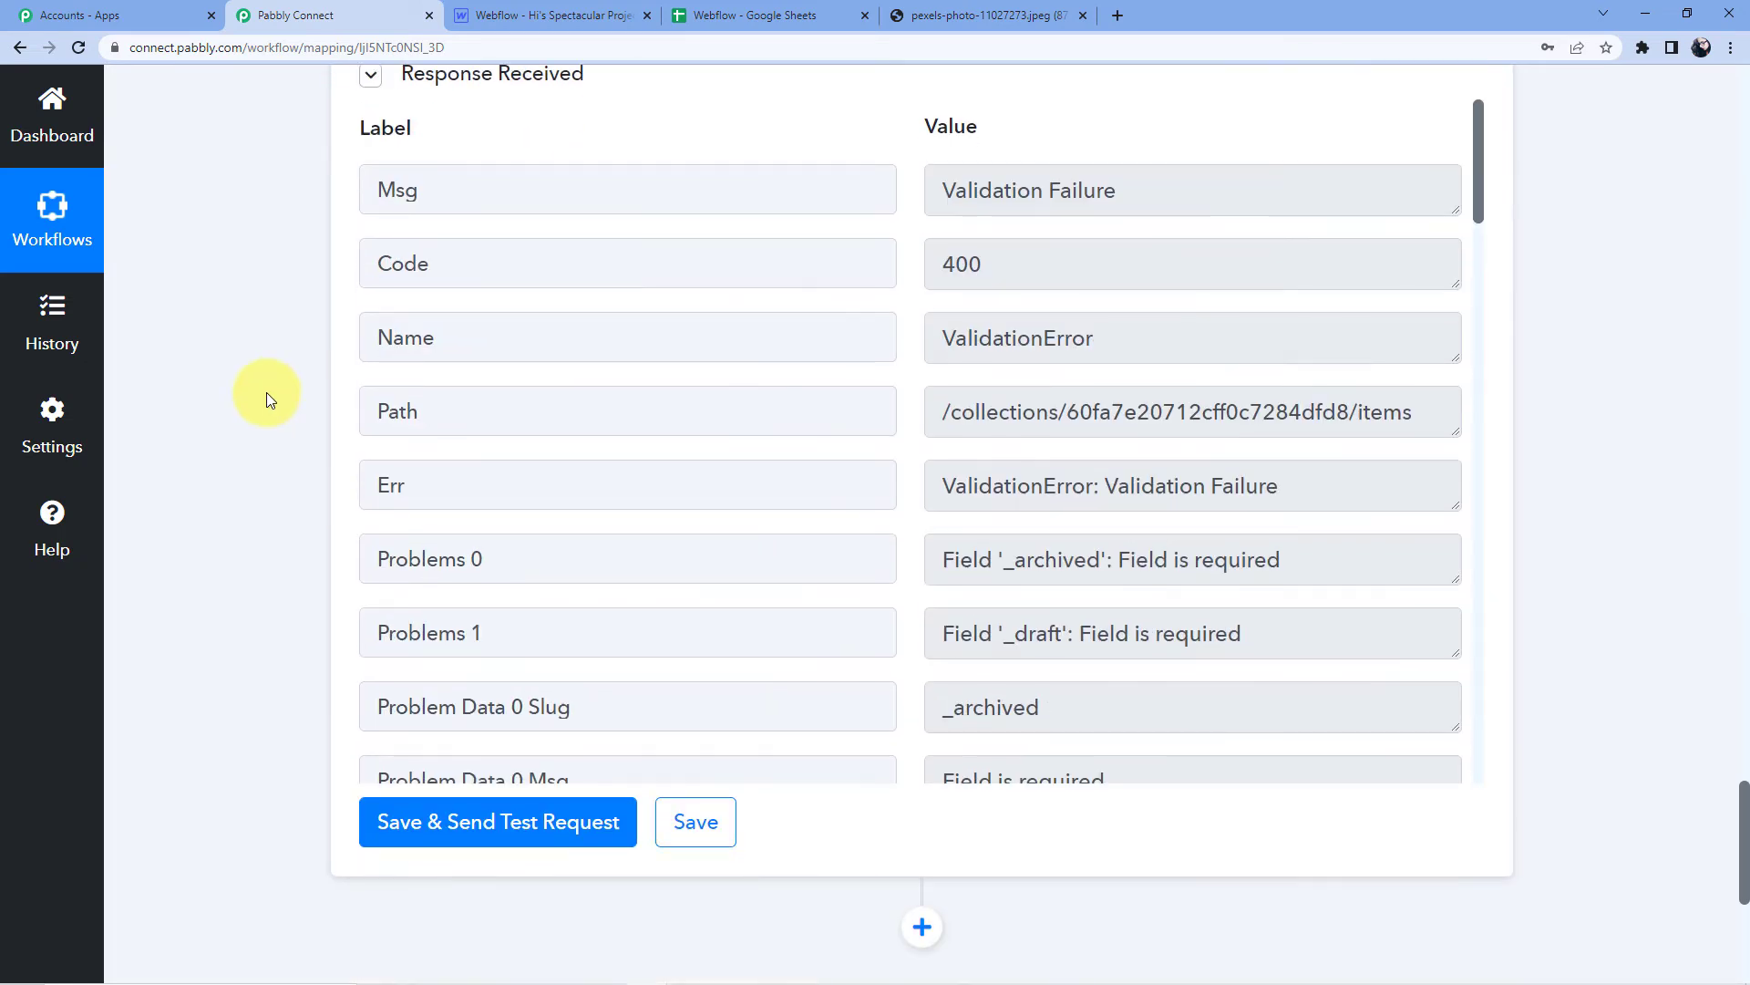
{"action": "scroll", "coordinate": [266, 392], "scroll_direction": "down", "scroll_amount": 1}
{"action": "left_click", "coordinate": [461, 720]}
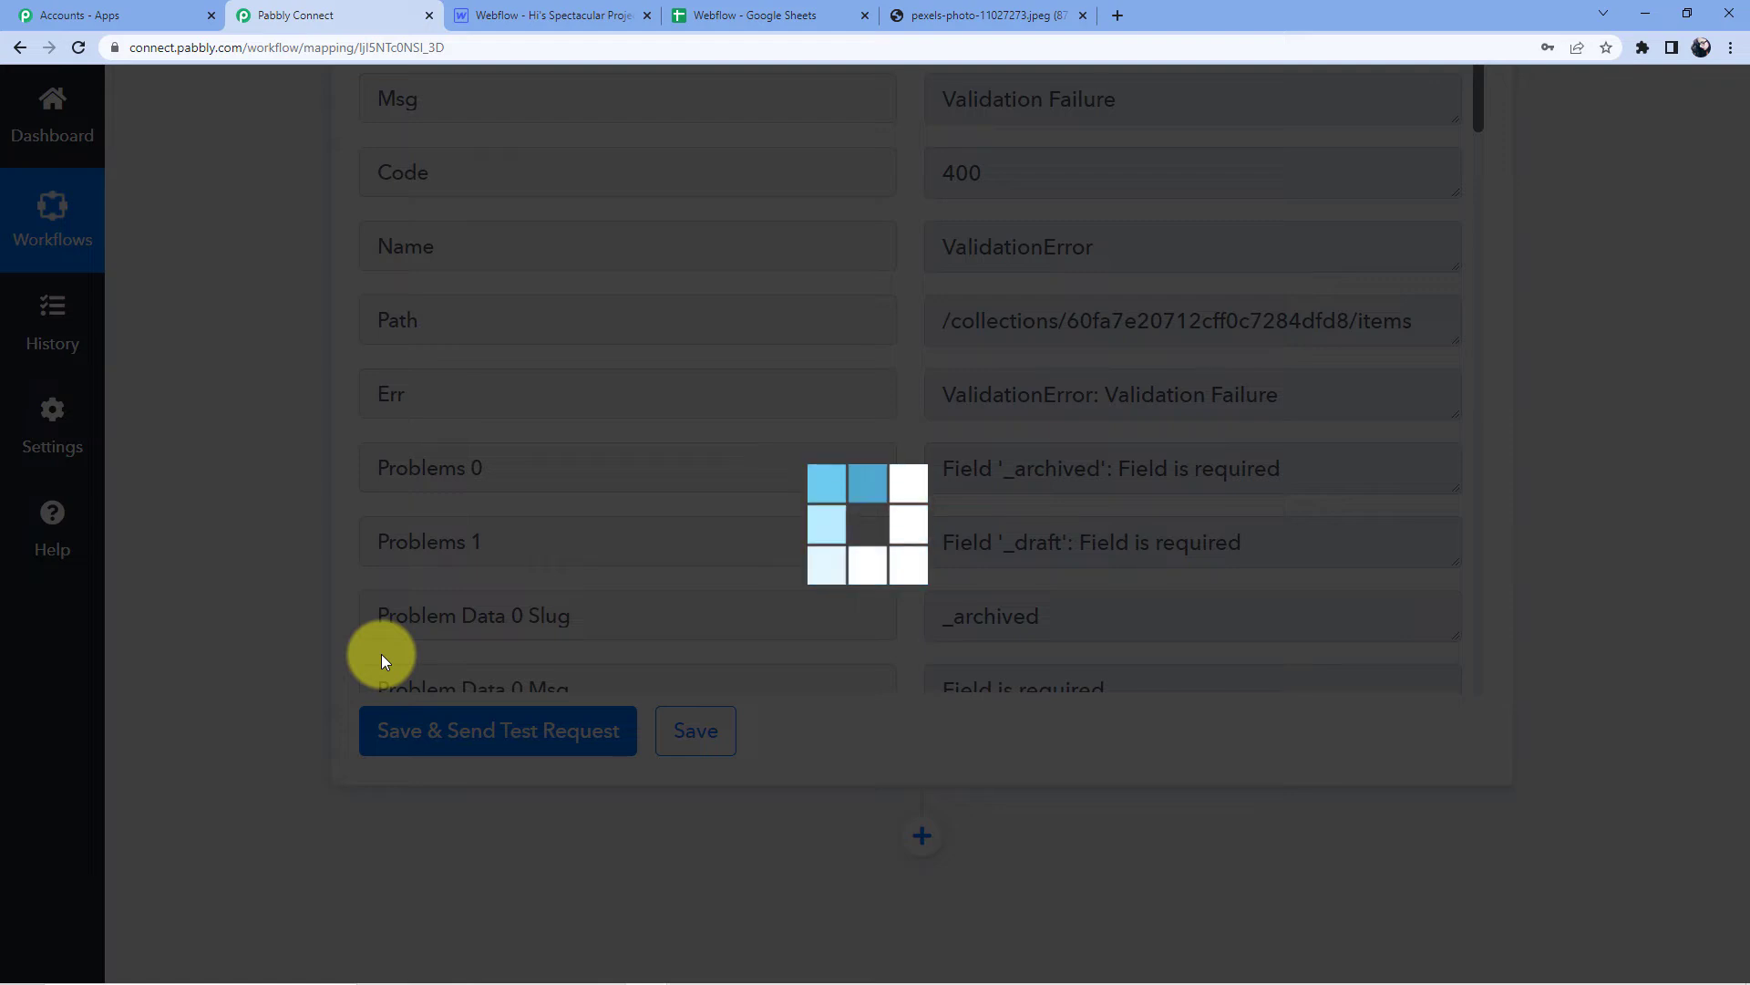
{"action": "scroll", "coordinate": [778, 558], "scroll_direction": "up", "scroll_amount": 3}
{"action": "scroll", "coordinate": [641, 532], "scroll_direction": "down", "scroll_amount": 3}
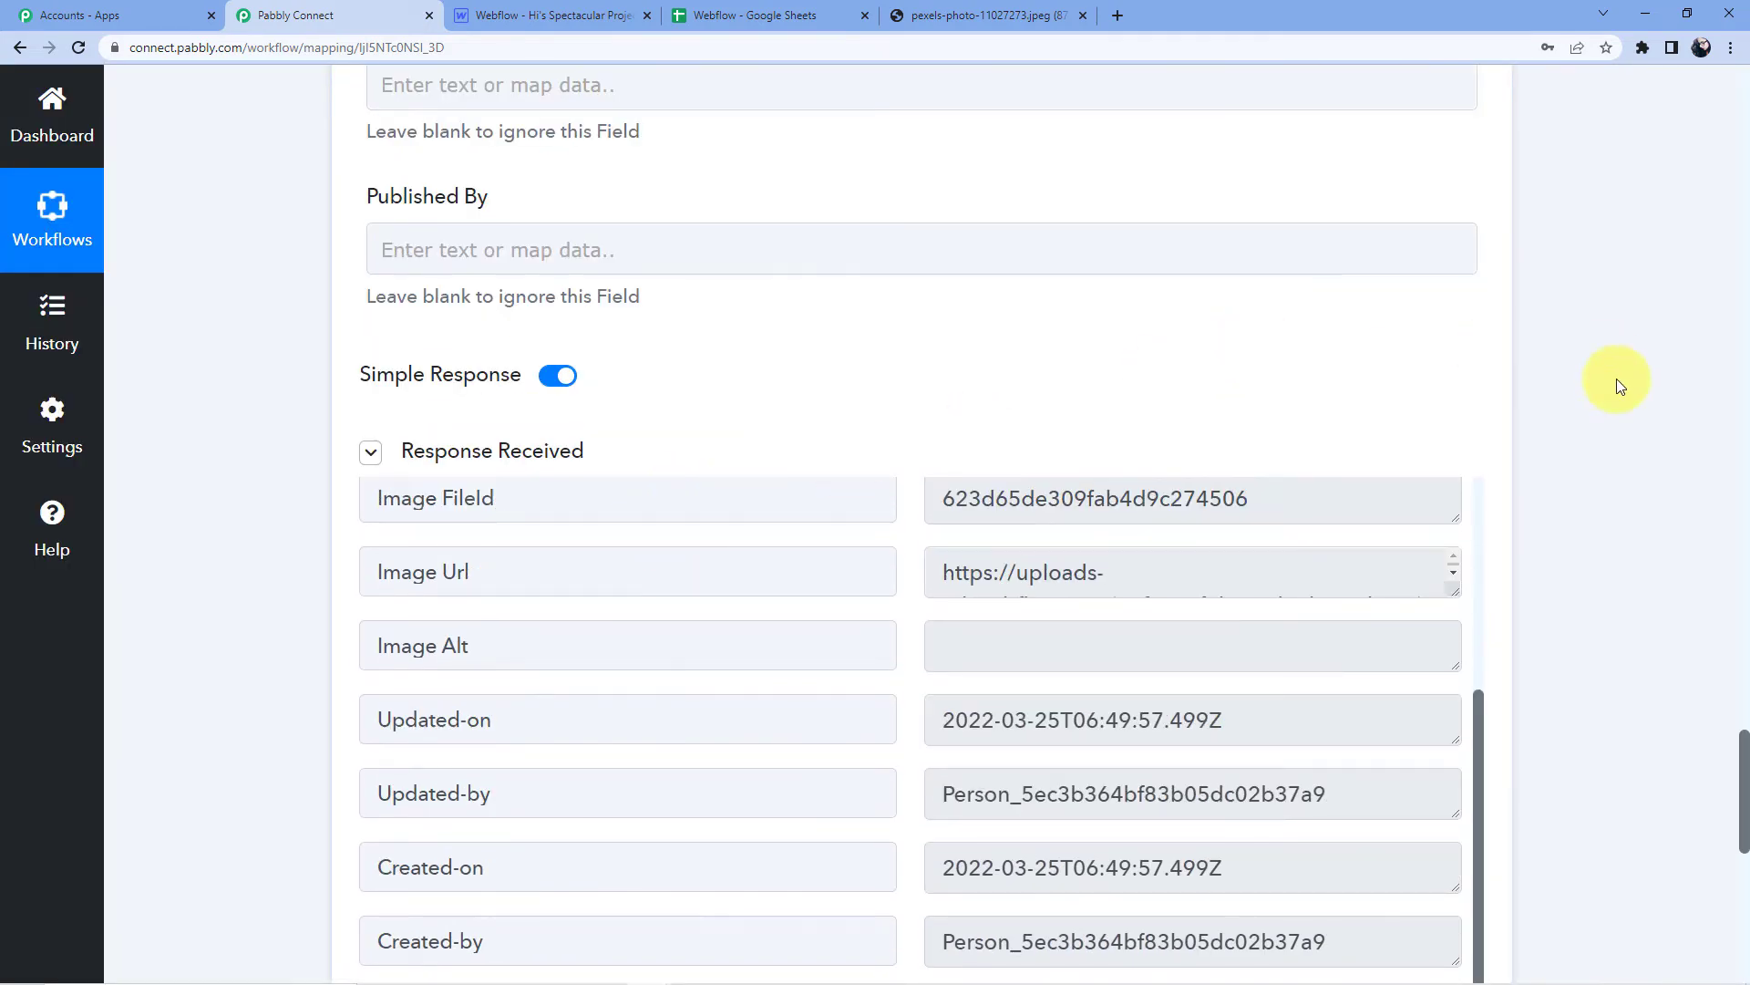
{"action": "scroll", "coordinate": [1618, 500], "scroll_direction": "up", "scroll_amount": 5}
{"action": "left_click_drag", "start_coordinate": [1744, 700], "coordinate": [1744, 810]}
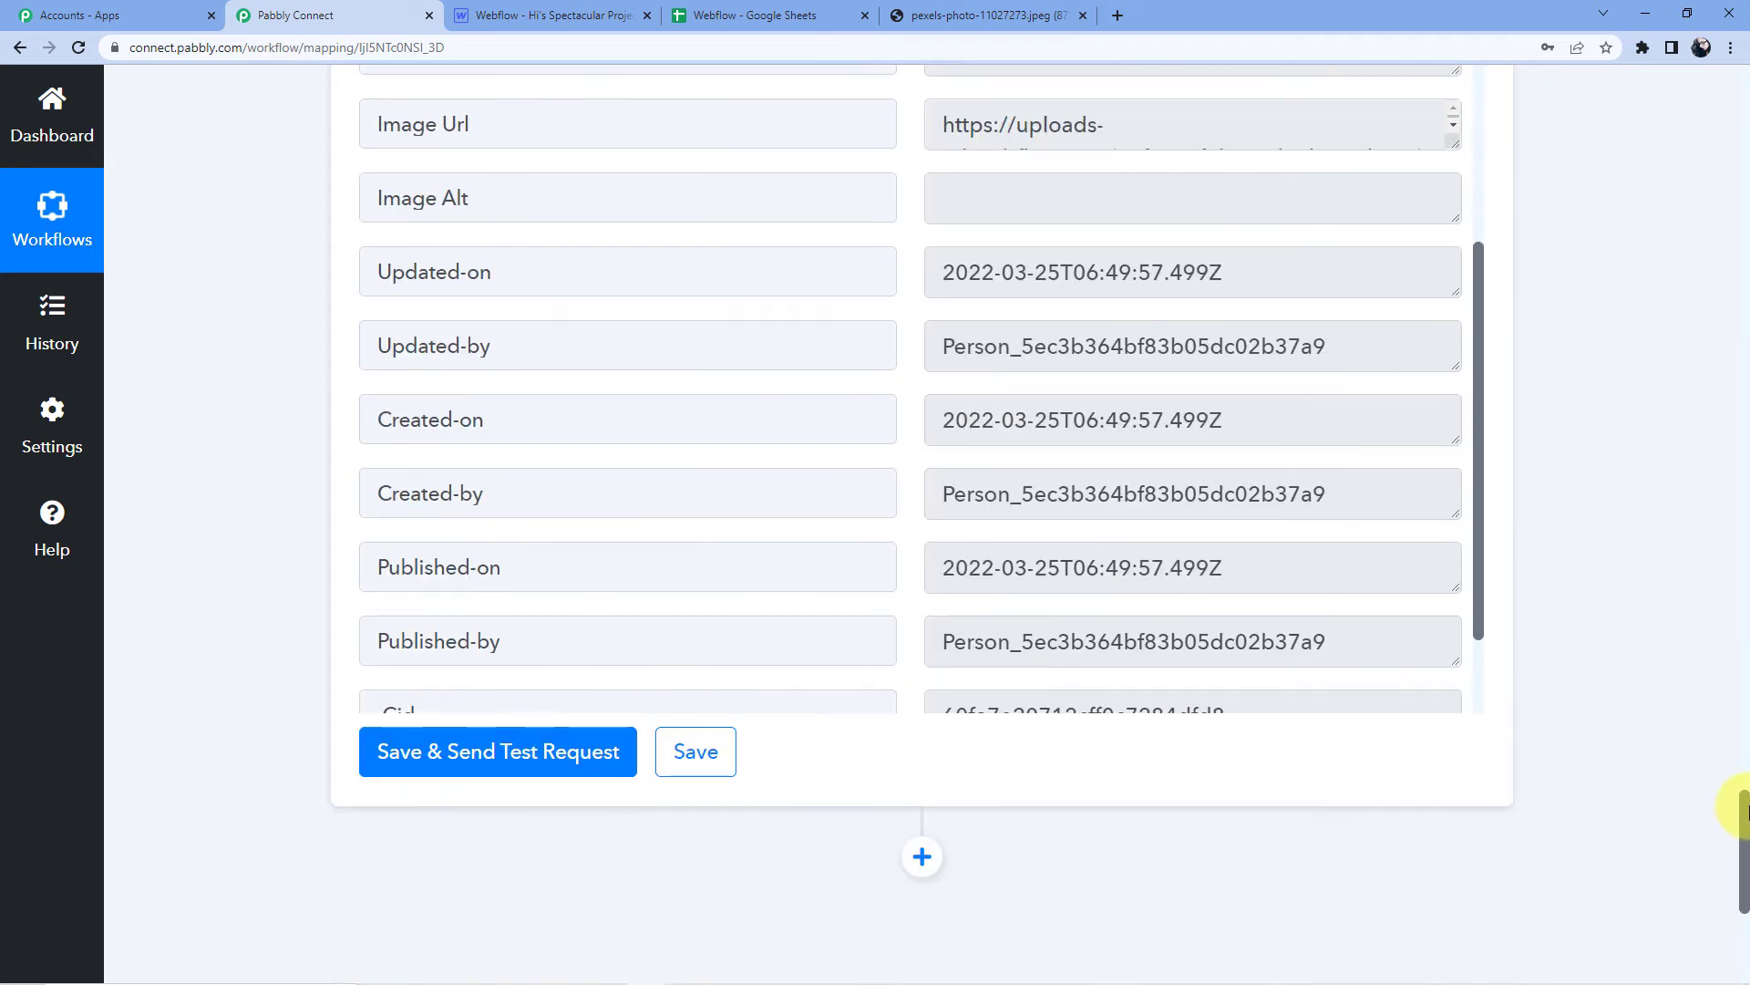
{"action": "scroll", "coordinate": [1249, 576], "scroll_direction": "up", "scroll_amount": 4}
{"action": "scroll", "coordinate": [1596, 478], "scroll_direction": "up", "scroll_amount": 5}
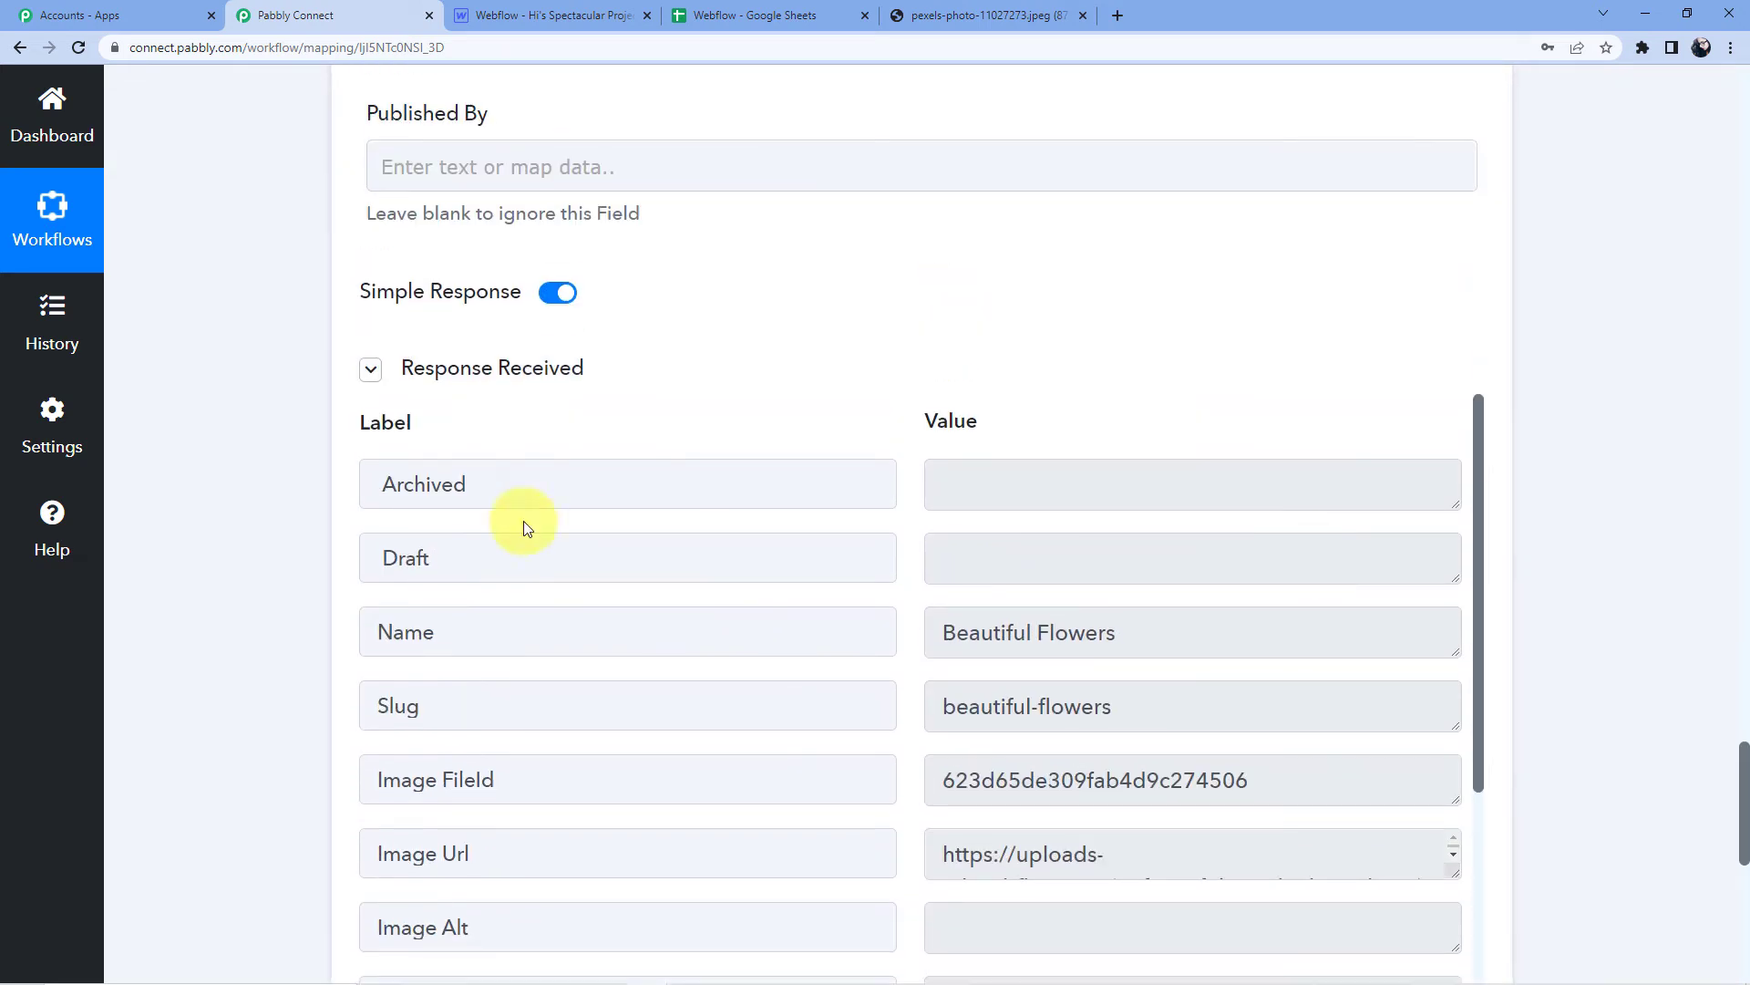
- Review the remaining fields of the Webflow action's response, including the image URL and publishing details
{"action": "scroll", "coordinate": [501, 566], "scroll_direction": "down", "scroll_amount": 2}
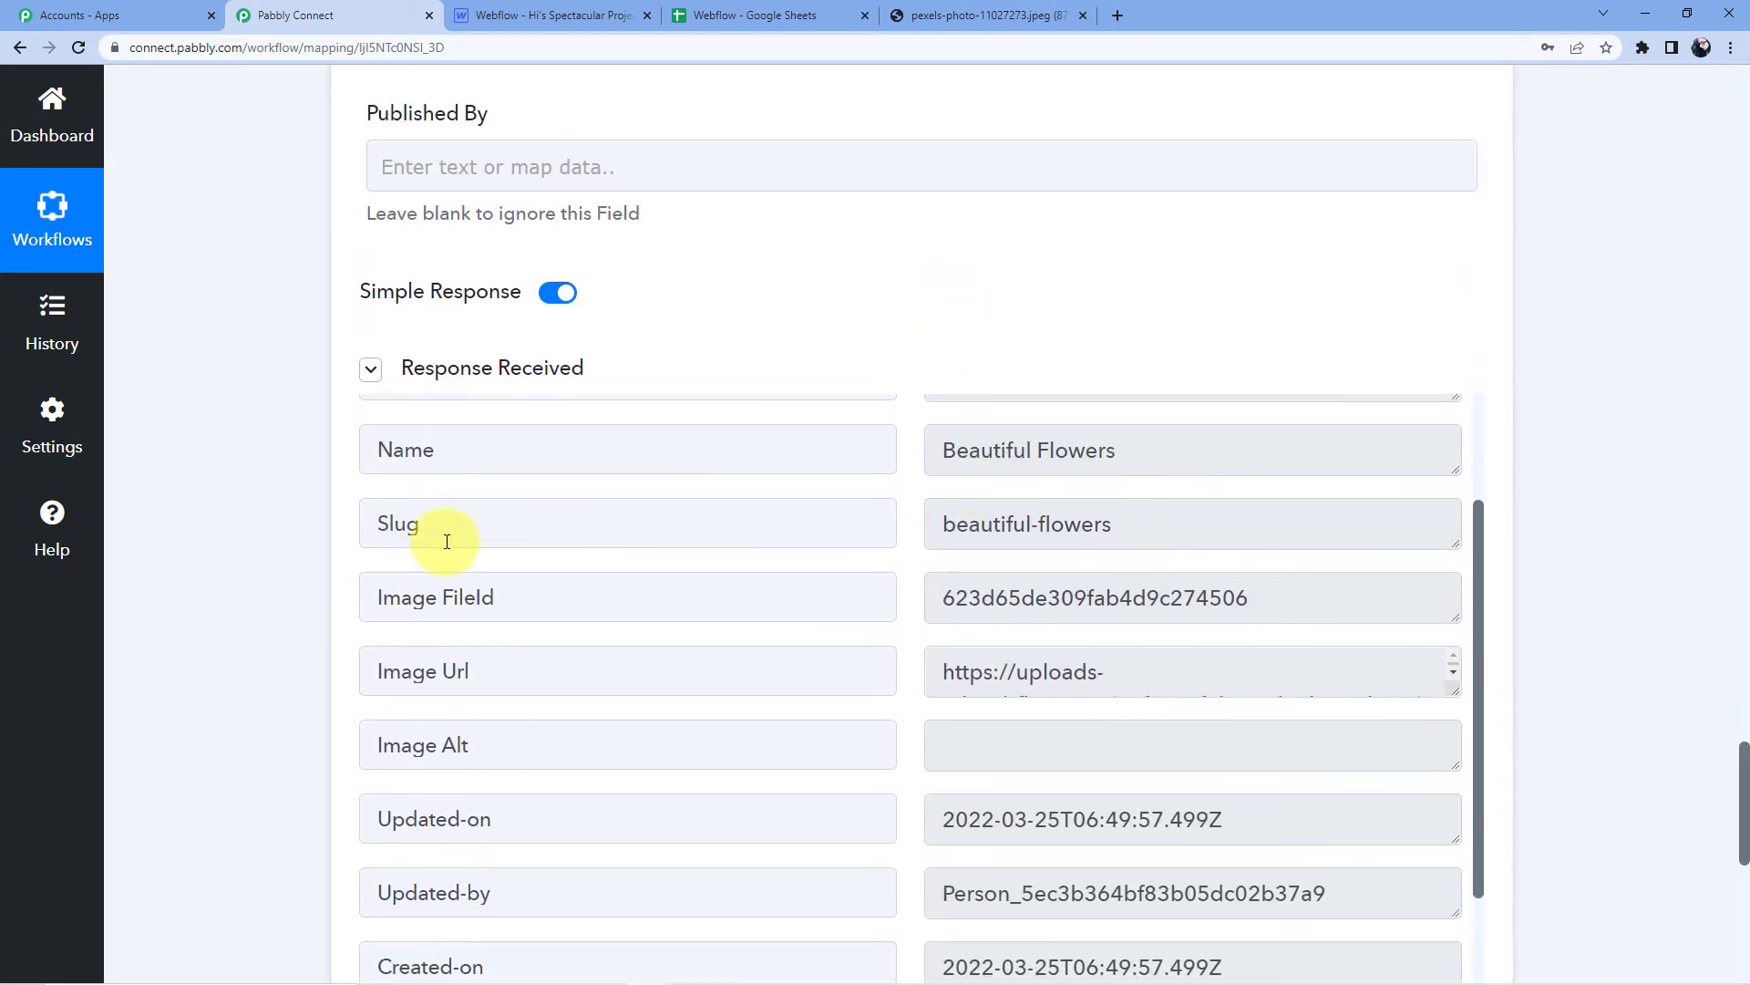
{"action": "scroll", "coordinate": [1178, 538], "scroll_direction": "down", "scroll_amount": 2}
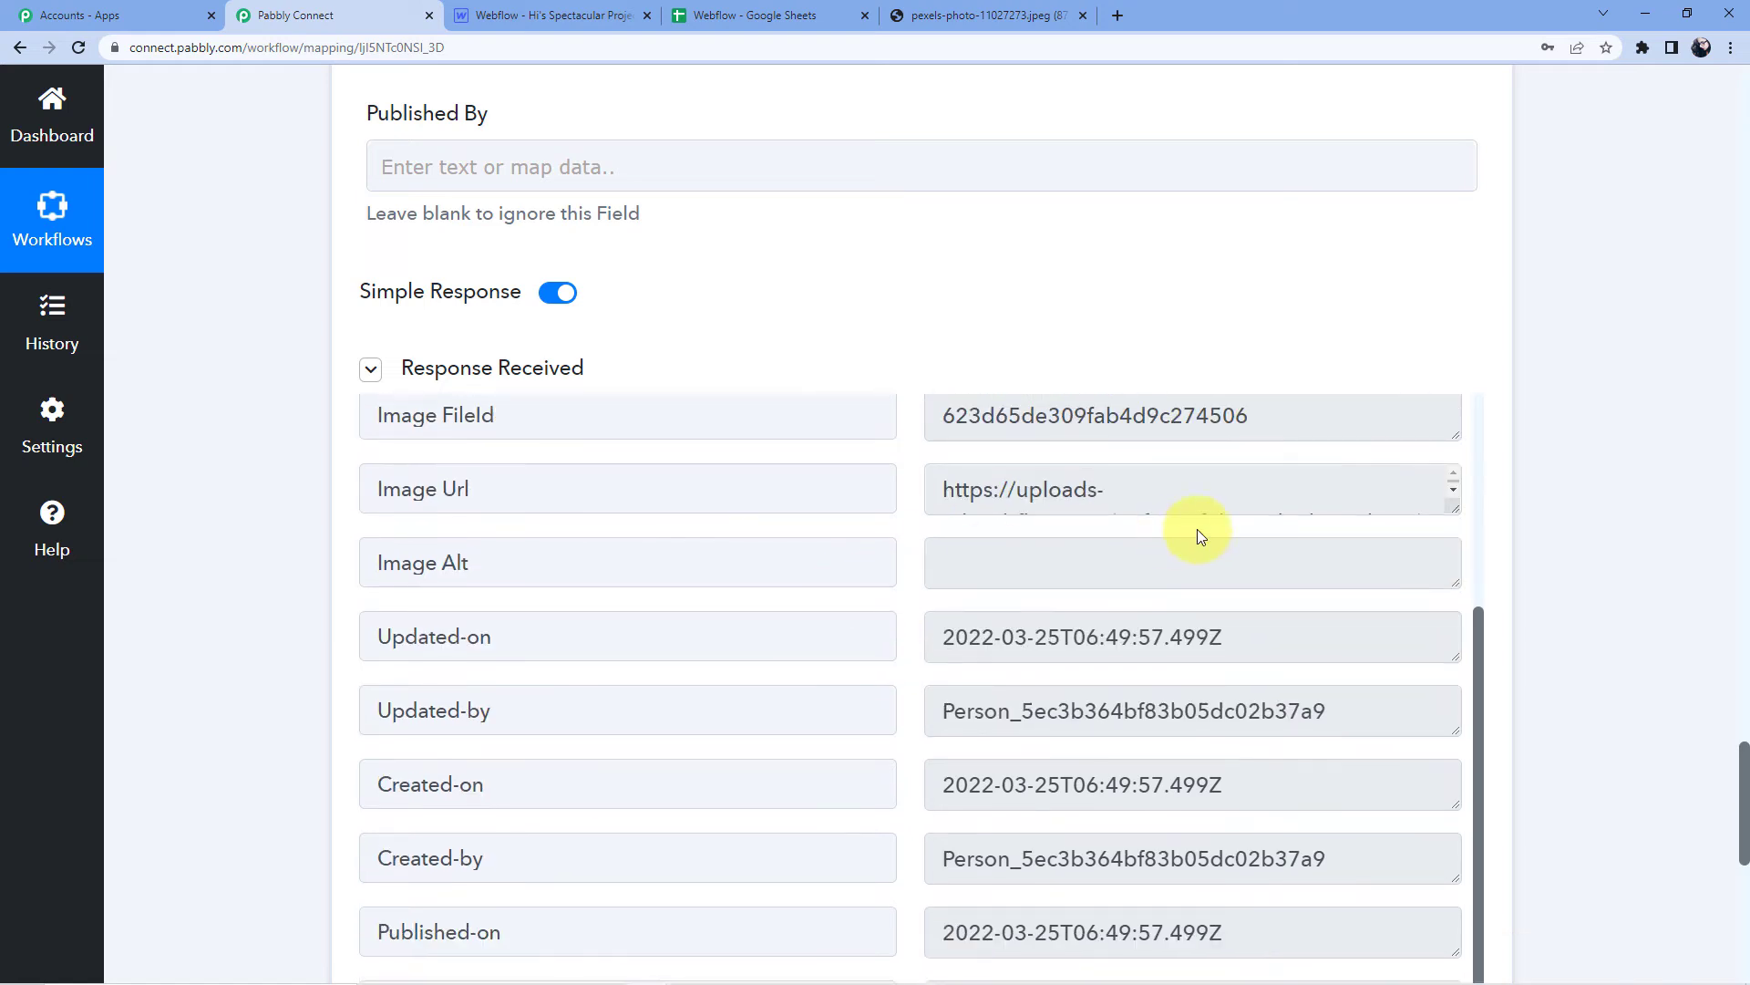
{"action": "left_click_drag", "start_coordinate": [1447, 505], "coordinate": [1453, 577]}
{"action": "scroll", "coordinate": [698, 539], "scroll_direction": "down", "scroll_amount": 2}
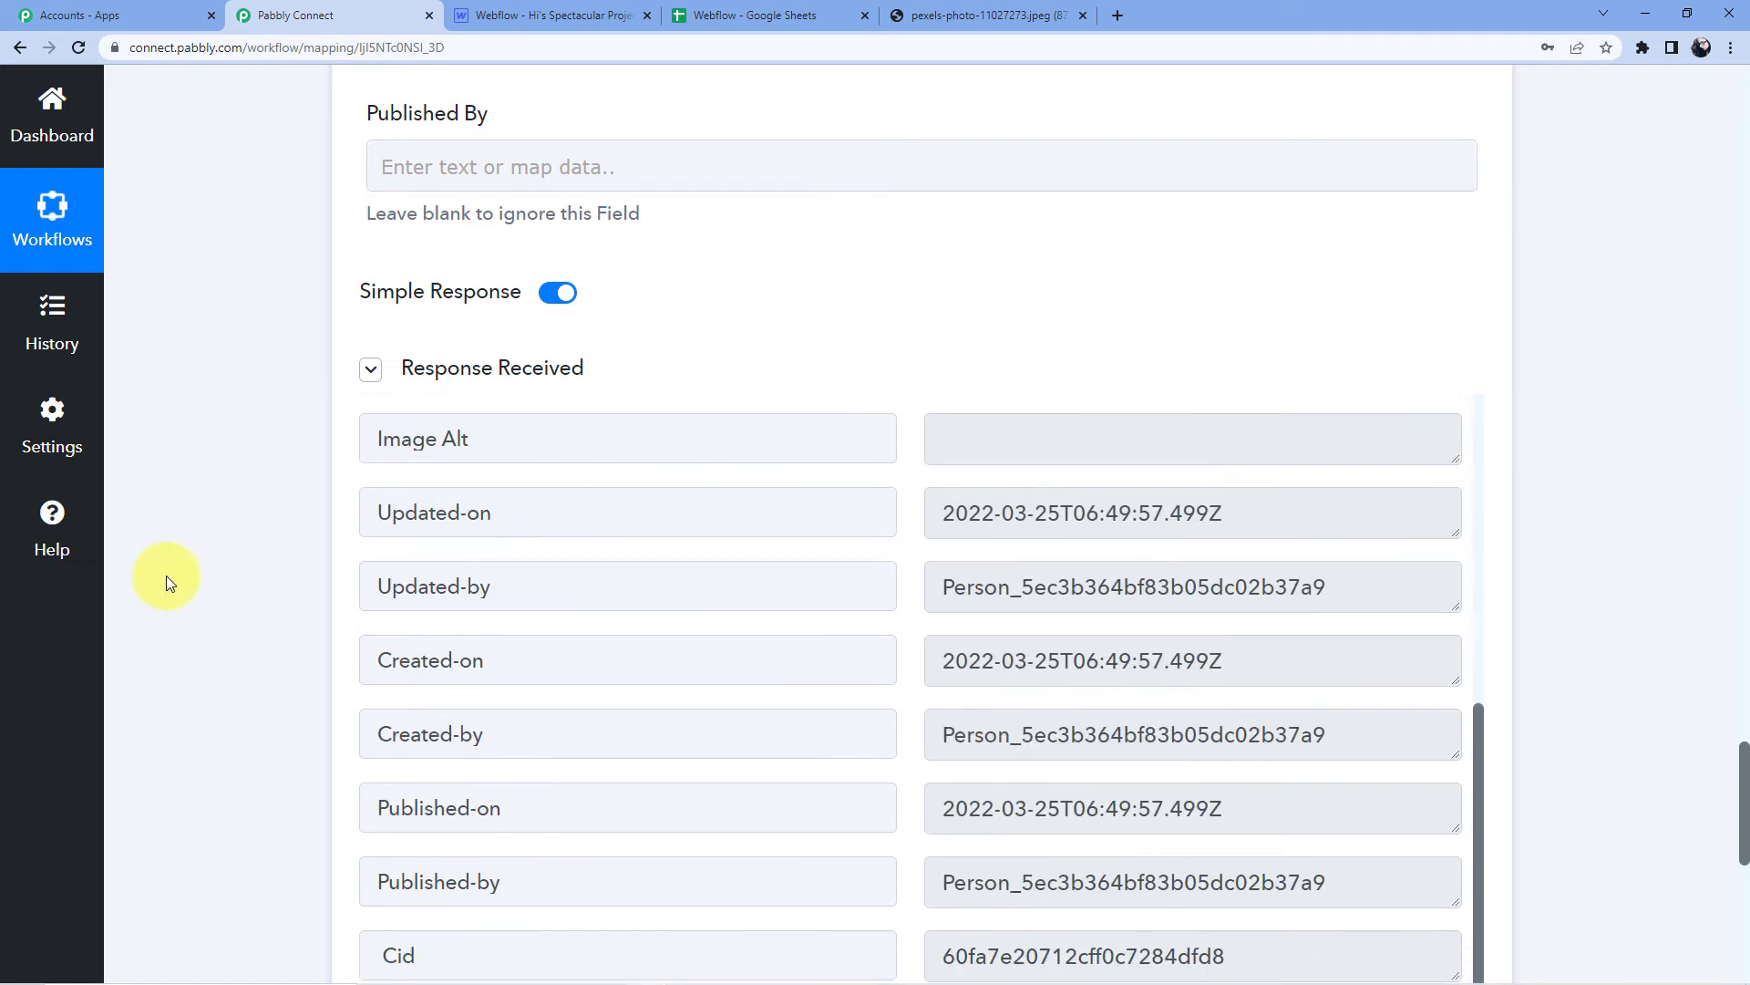
{"action": "scroll", "coordinate": [188, 576], "scroll_direction": "down", "scroll_amount": 6}
- Switch to Webflow, reload the project and sign back in with the saved credentials to open its CMS Collections
{"action": "left_click", "coordinate": [527, 8]}
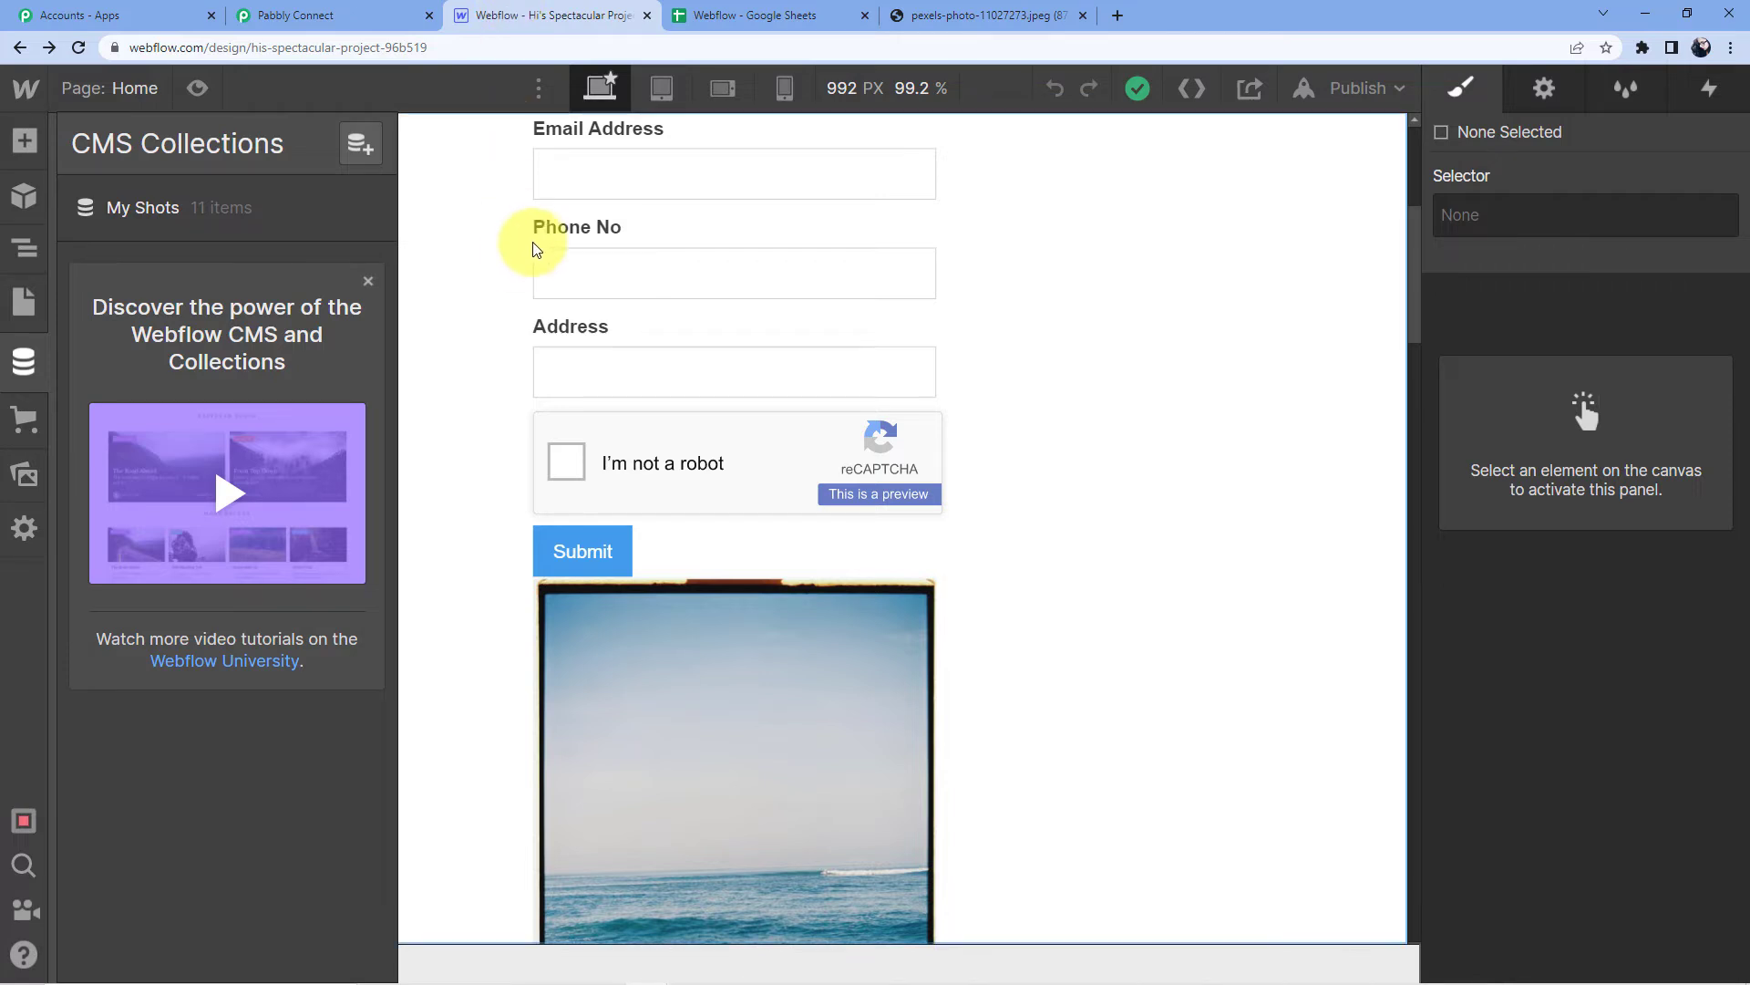
{"action": "left_click", "coordinate": [79, 50]}
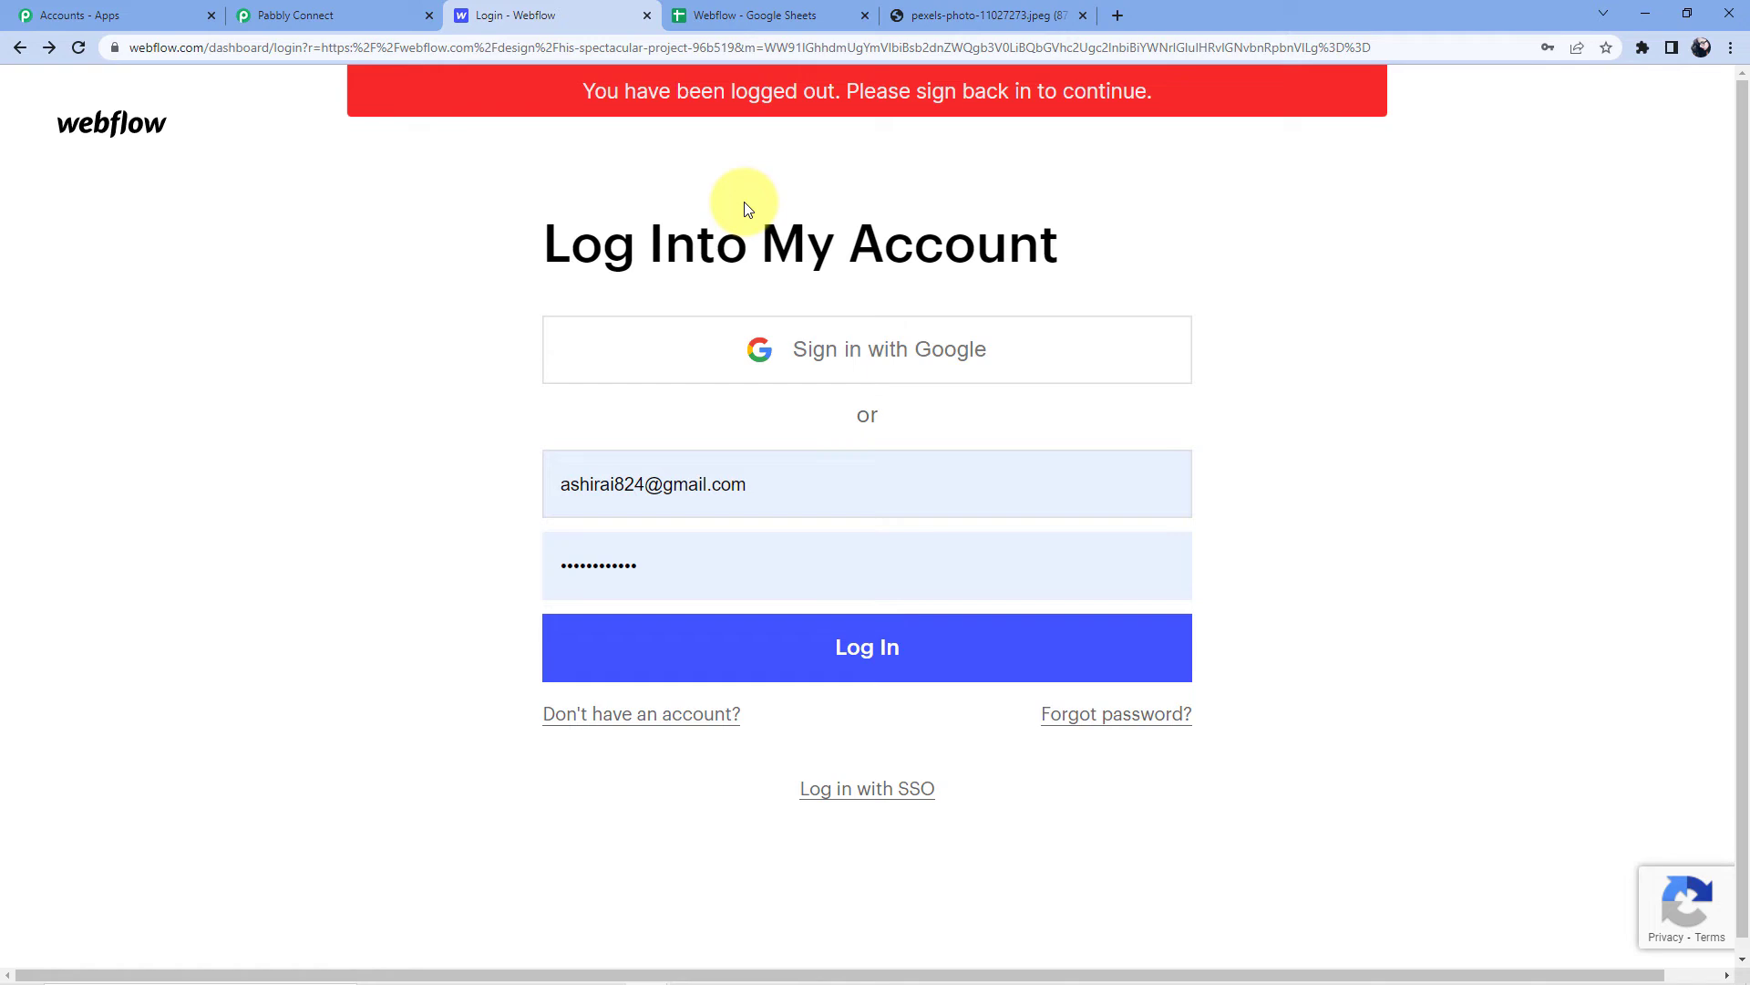
{"action": "key", "text": "Return"}
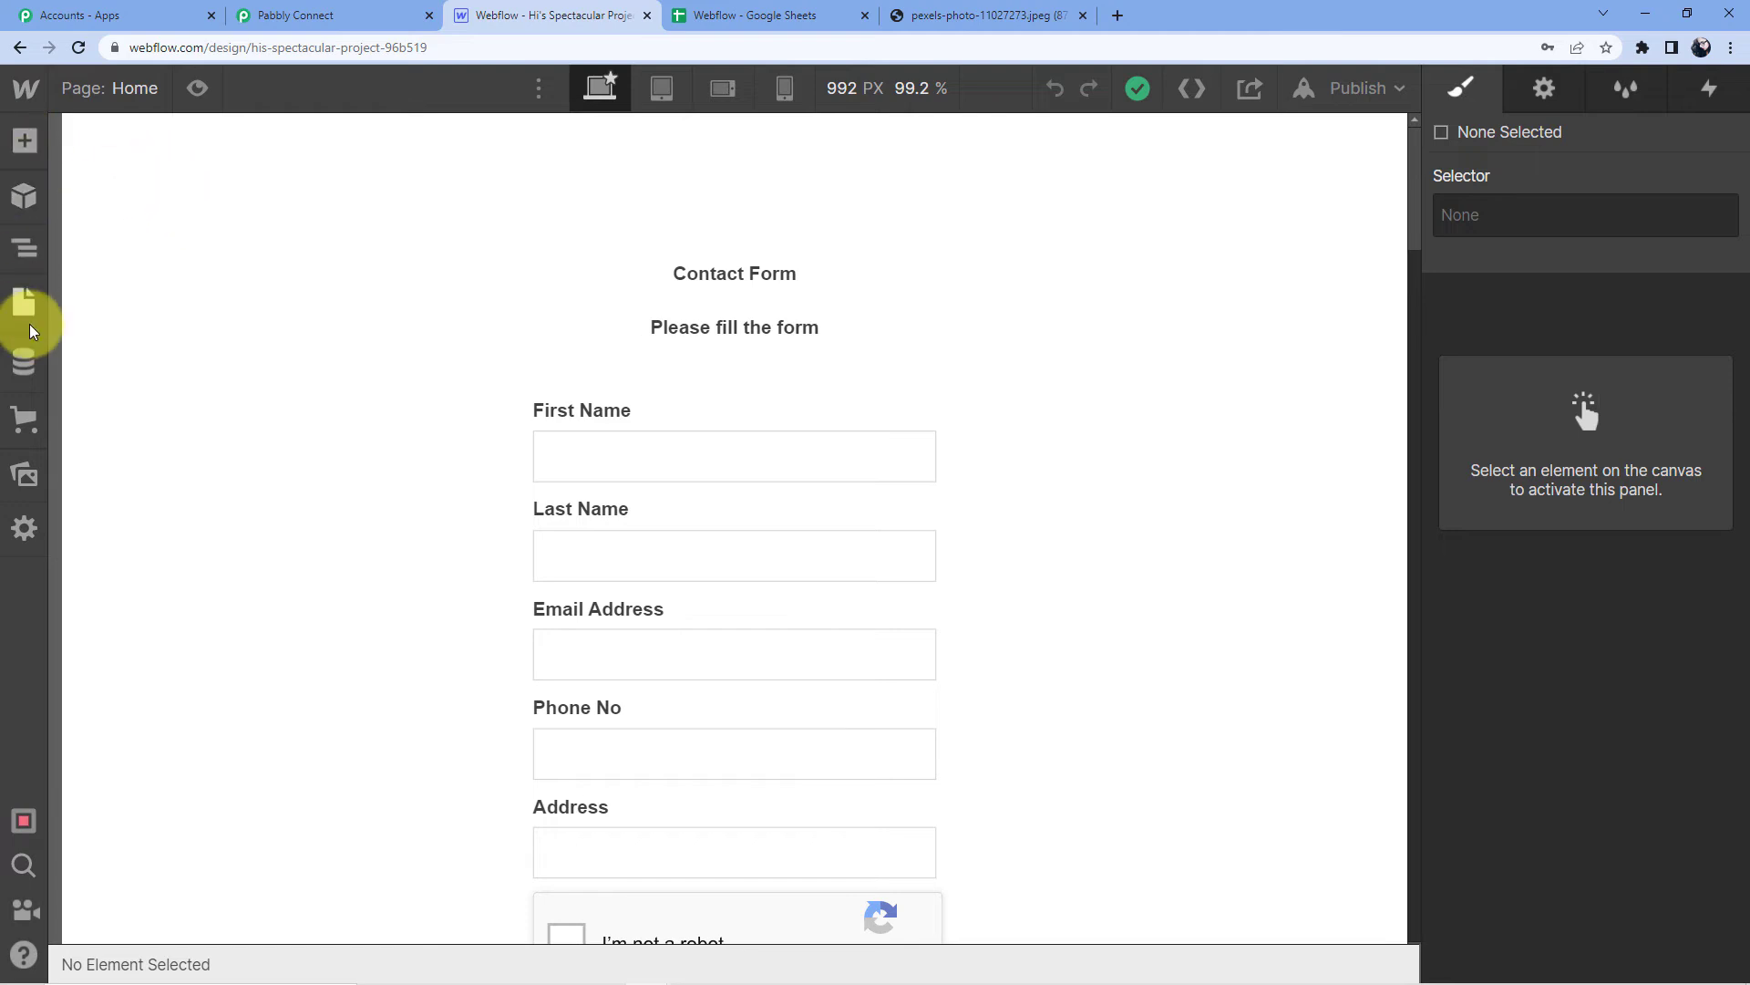
{"action": "left_click", "coordinate": [25, 369]}
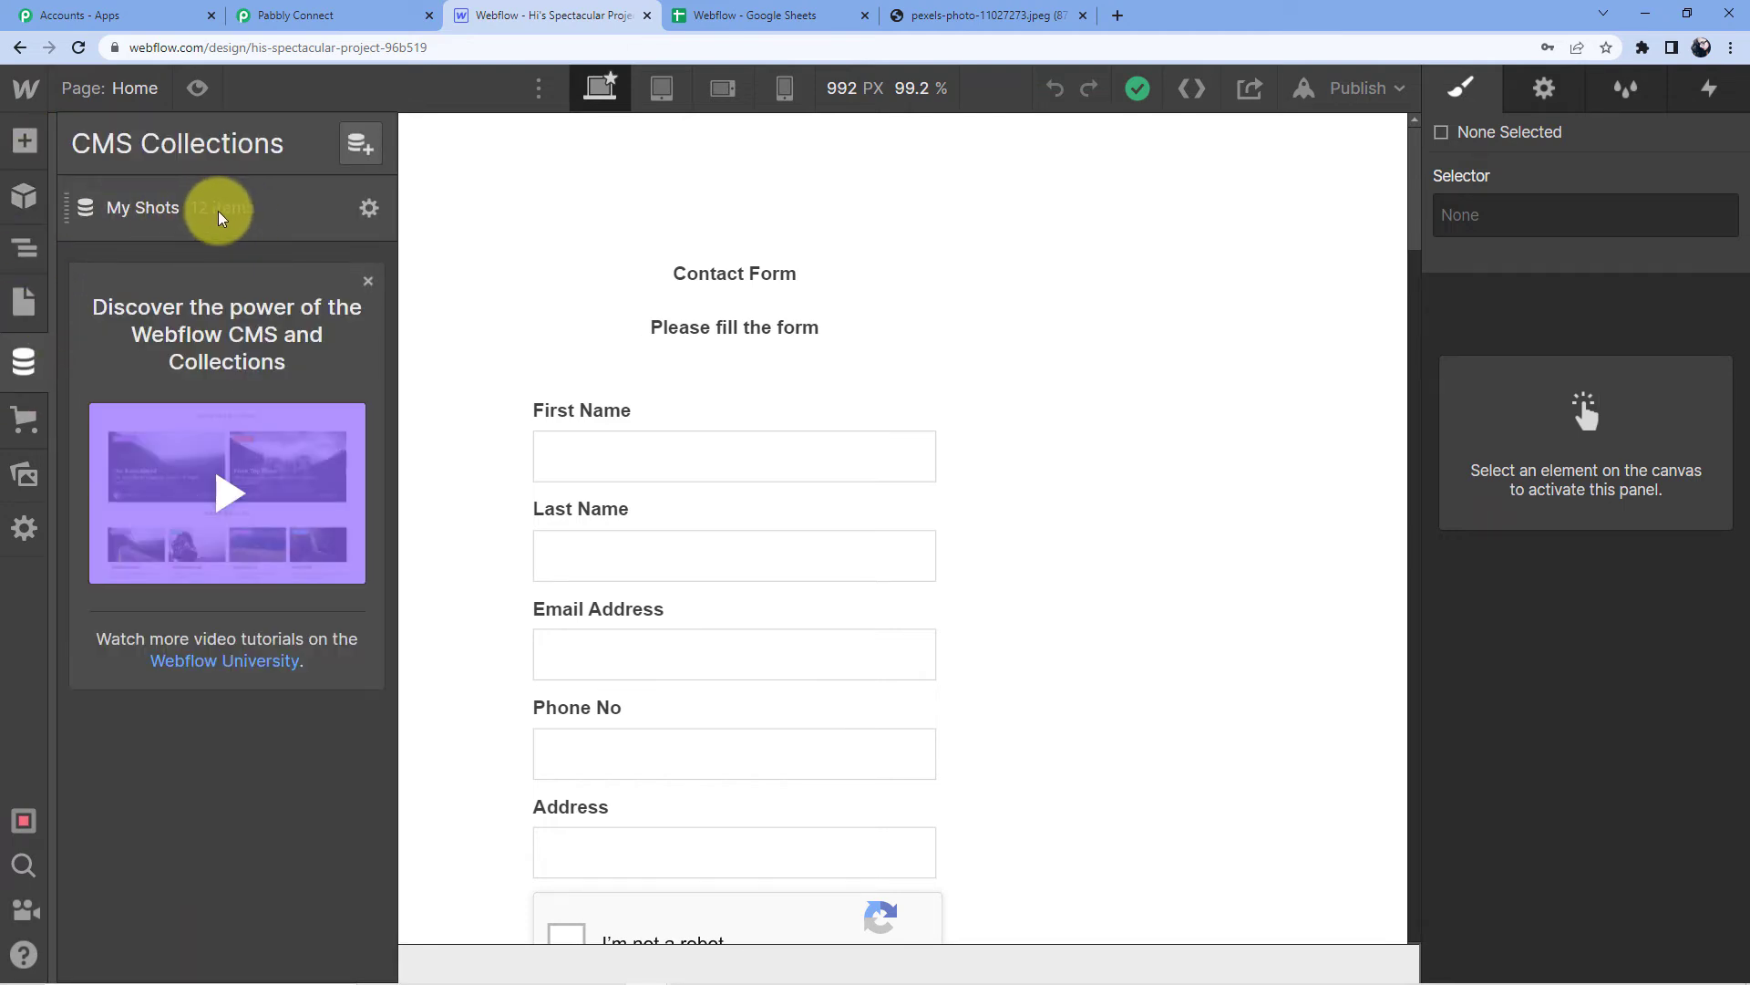
- Check the My Shots item count and examine the first image in the home page's collection list below the contact form
{"action": "scroll", "coordinate": [737, 228], "scroll_direction": "down", "scroll_amount": 2}
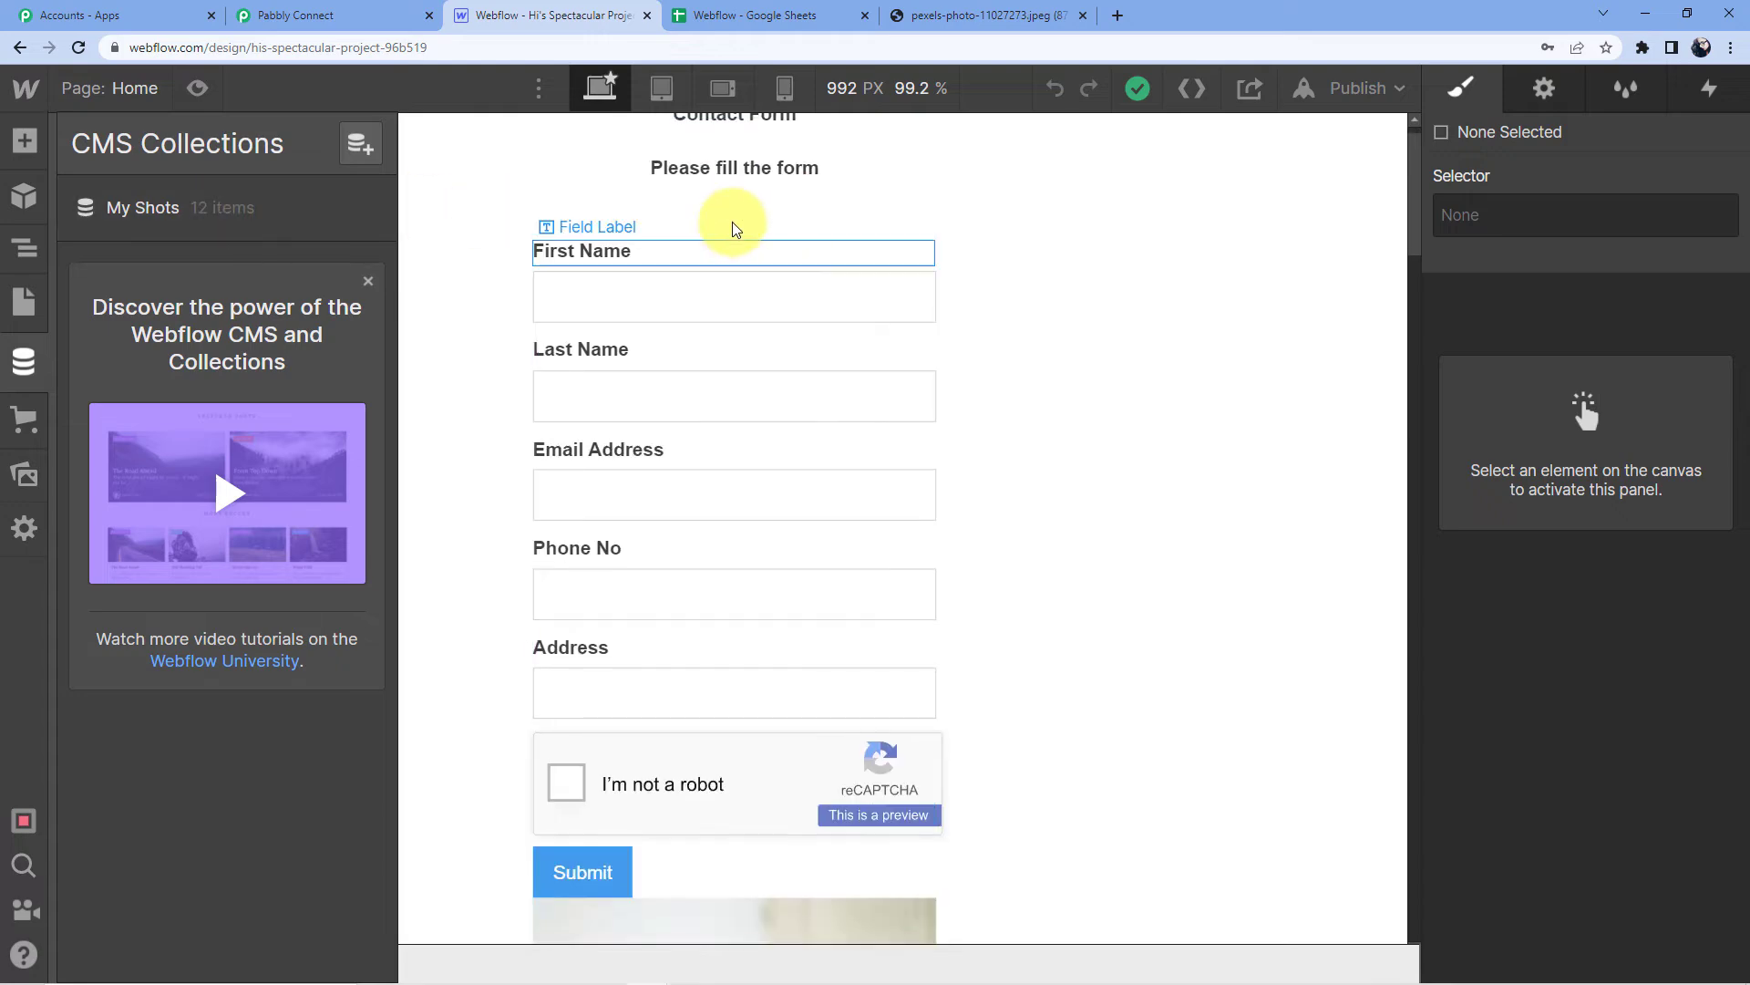
{"action": "left_click", "coordinate": [582, 164]}
{"action": "scroll", "coordinate": [1011, 274], "scroll_direction": "down", "scroll_amount": 10}
{"action": "scroll", "coordinate": [1075, 392], "scroll_direction": "up", "scroll_amount": 4}
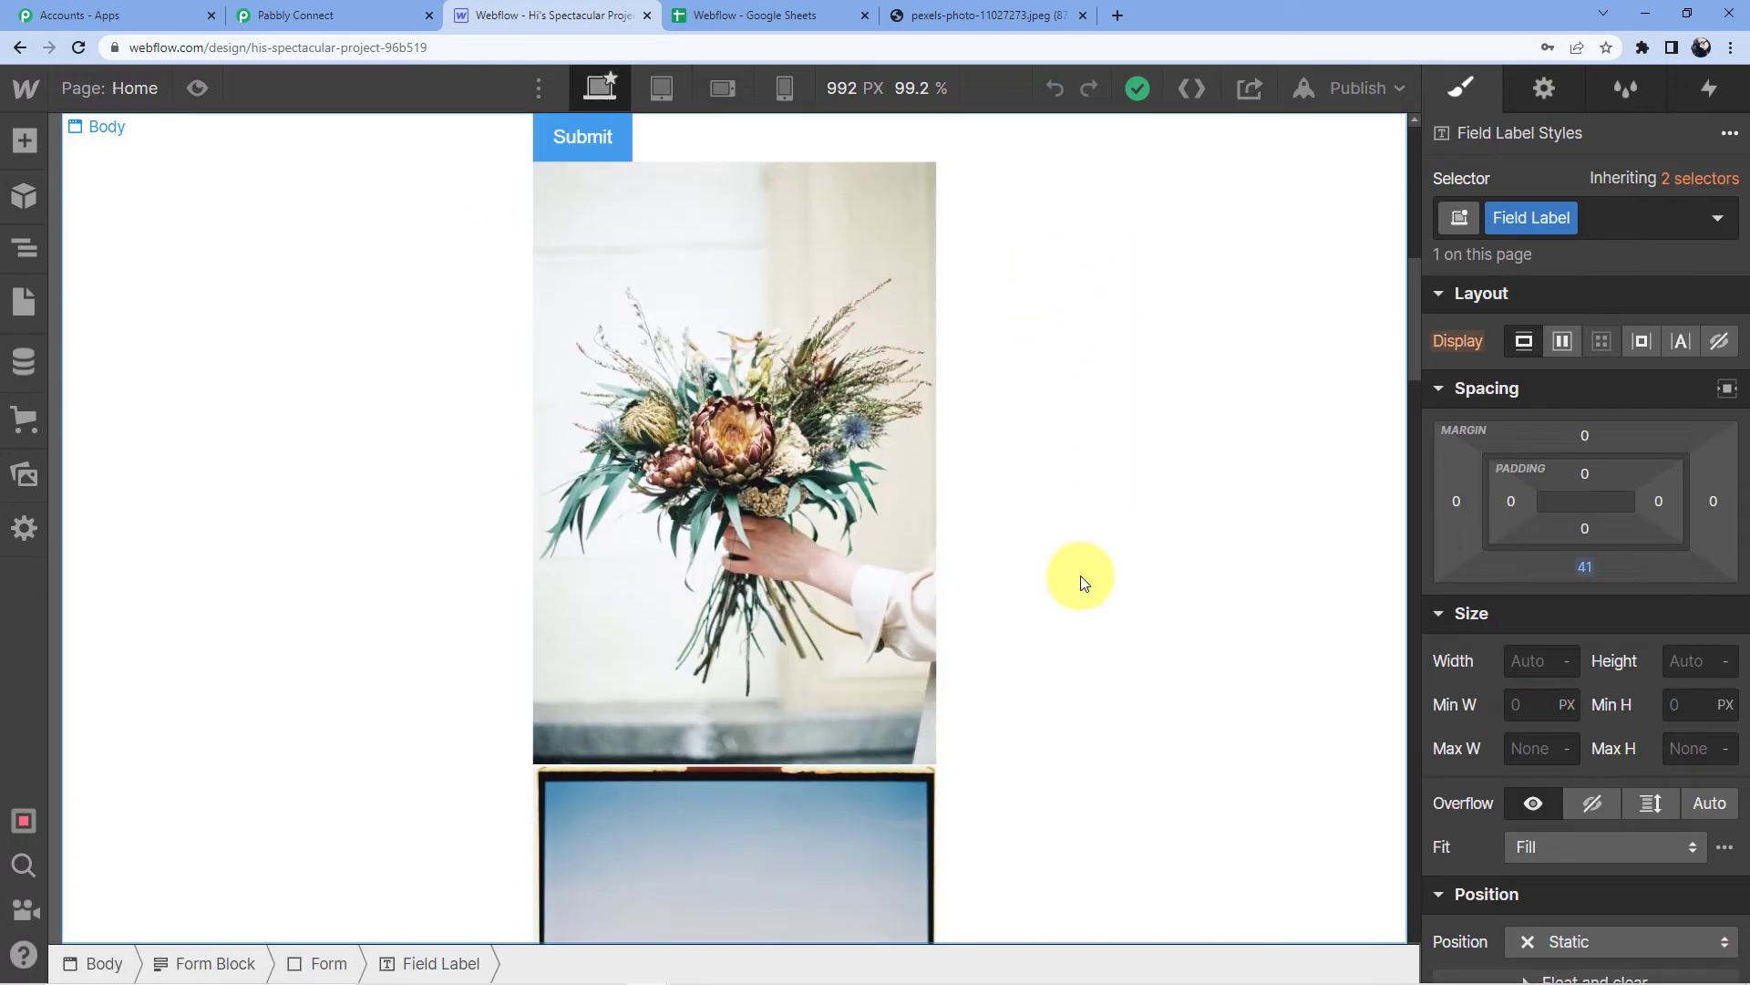
{"action": "scroll", "coordinate": [930, 282], "scroll_direction": "up", "scroll_amount": 4}
{"action": "scroll", "coordinate": [750, 477], "scroll_direction": "down", "scroll_amount": 4}
{"action": "scroll", "coordinate": [709, 599], "scroll_direction": "down", "scroll_amount": 1}
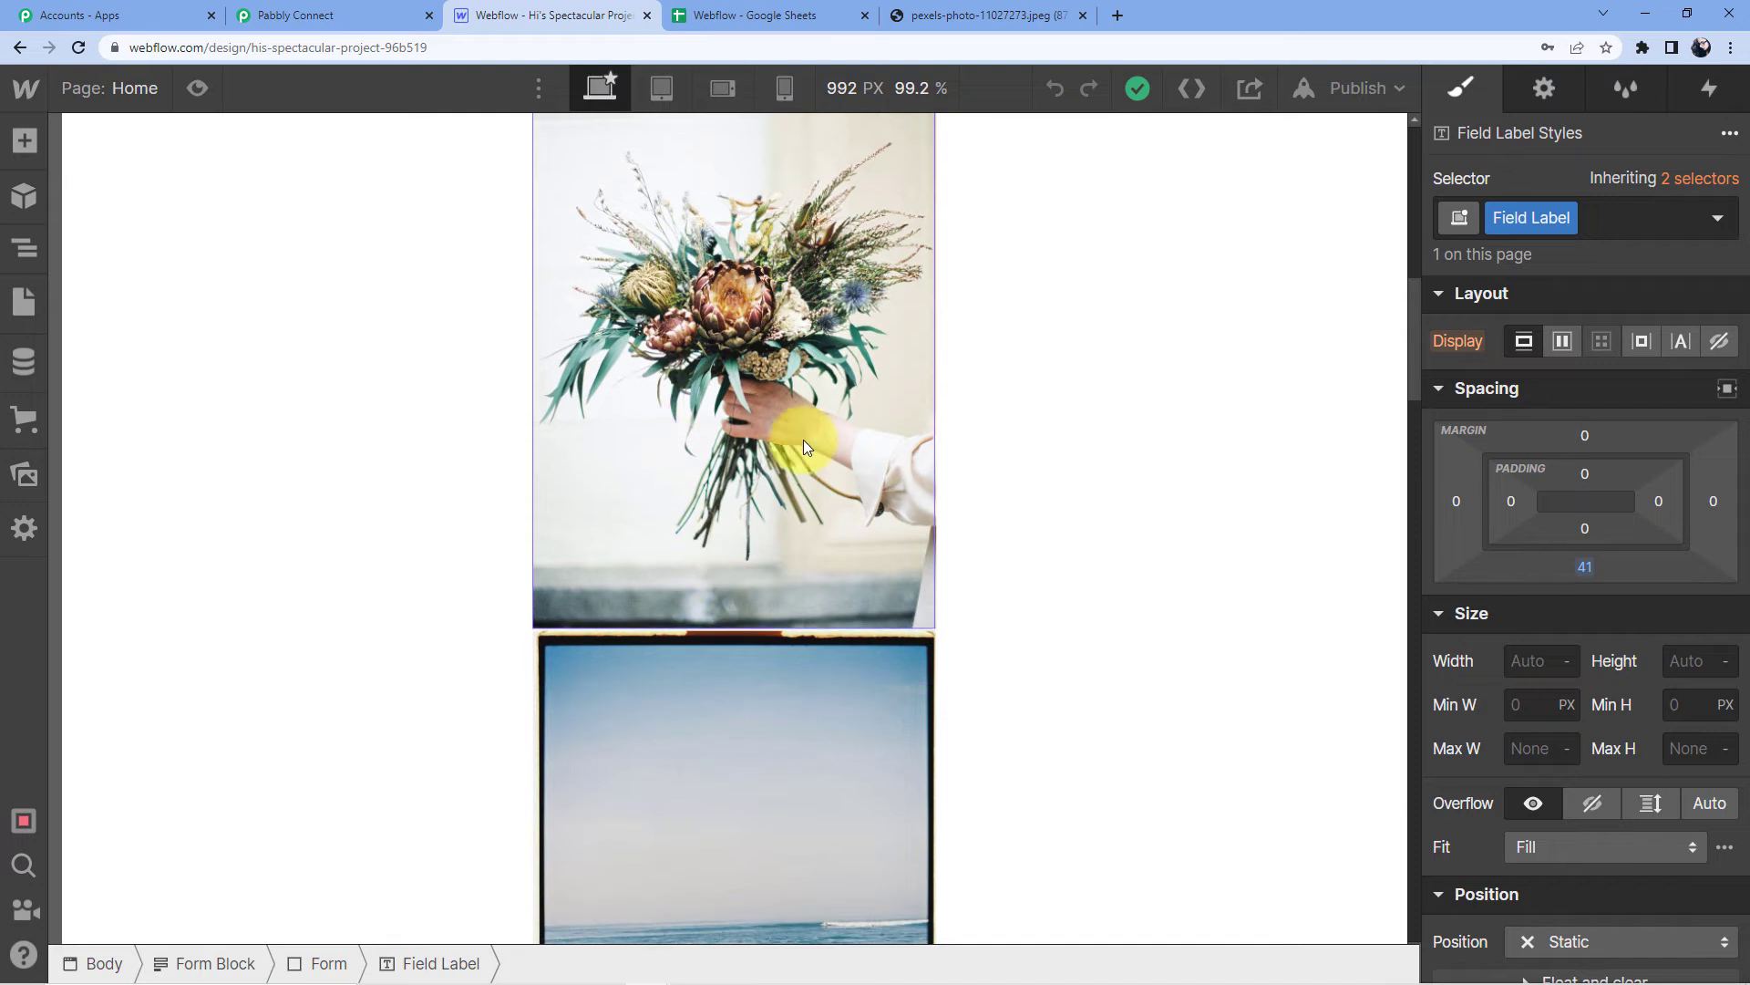
{"action": "scroll", "coordinate": [702, 410], "scroll_direction": "up", "scroll_amount": 3}
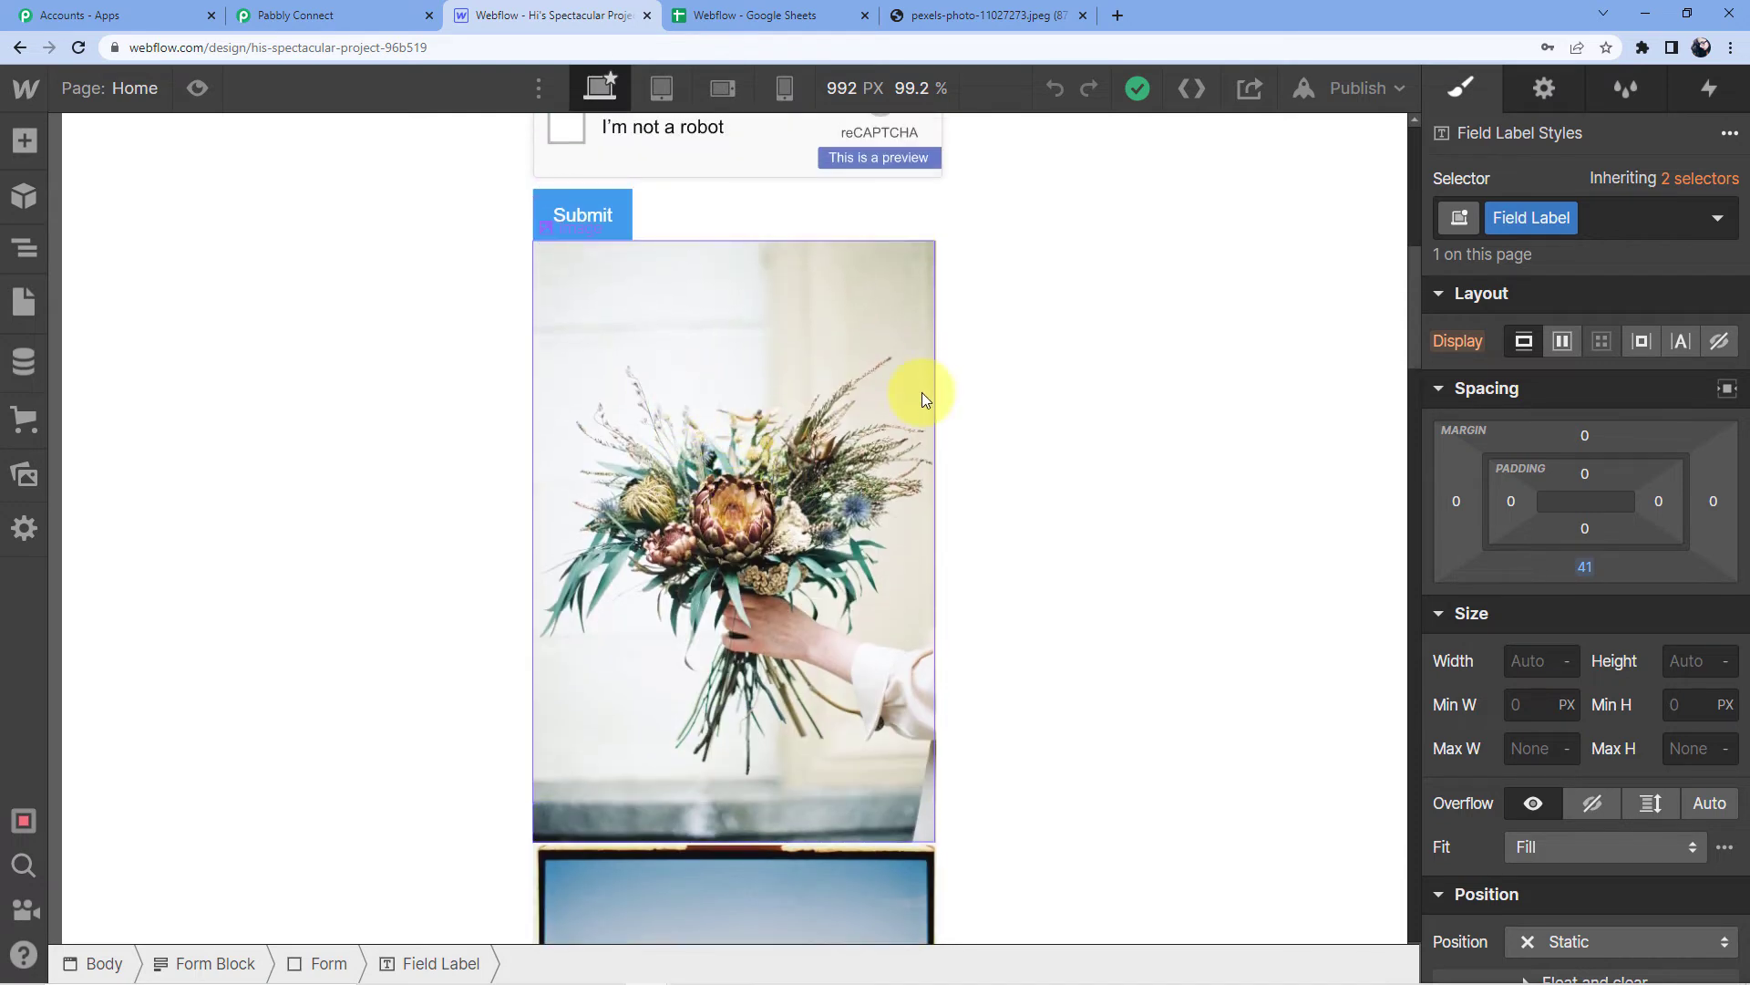
{"action": "left_click", "coordinate": [848, 410]}
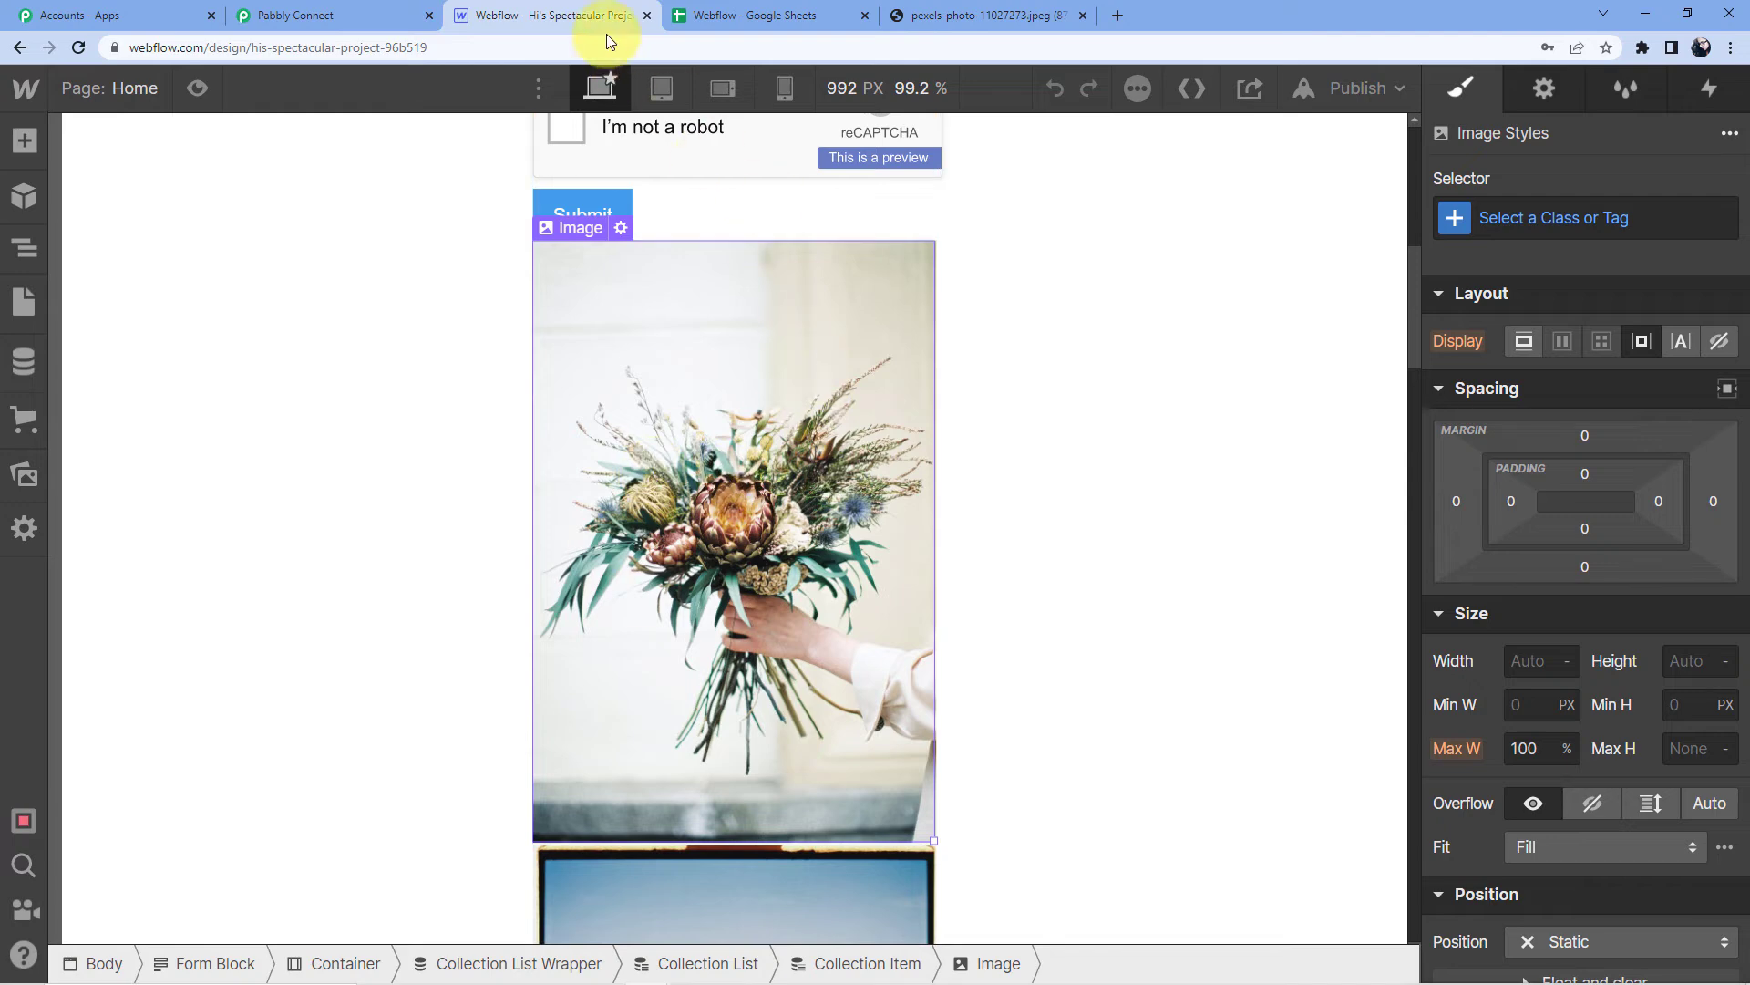
- Close the webhook Initial setup dialog in Google Sheets and close the browser tab with the bouquet image
{"action": "left_click", "coordinate": [728, 15]}
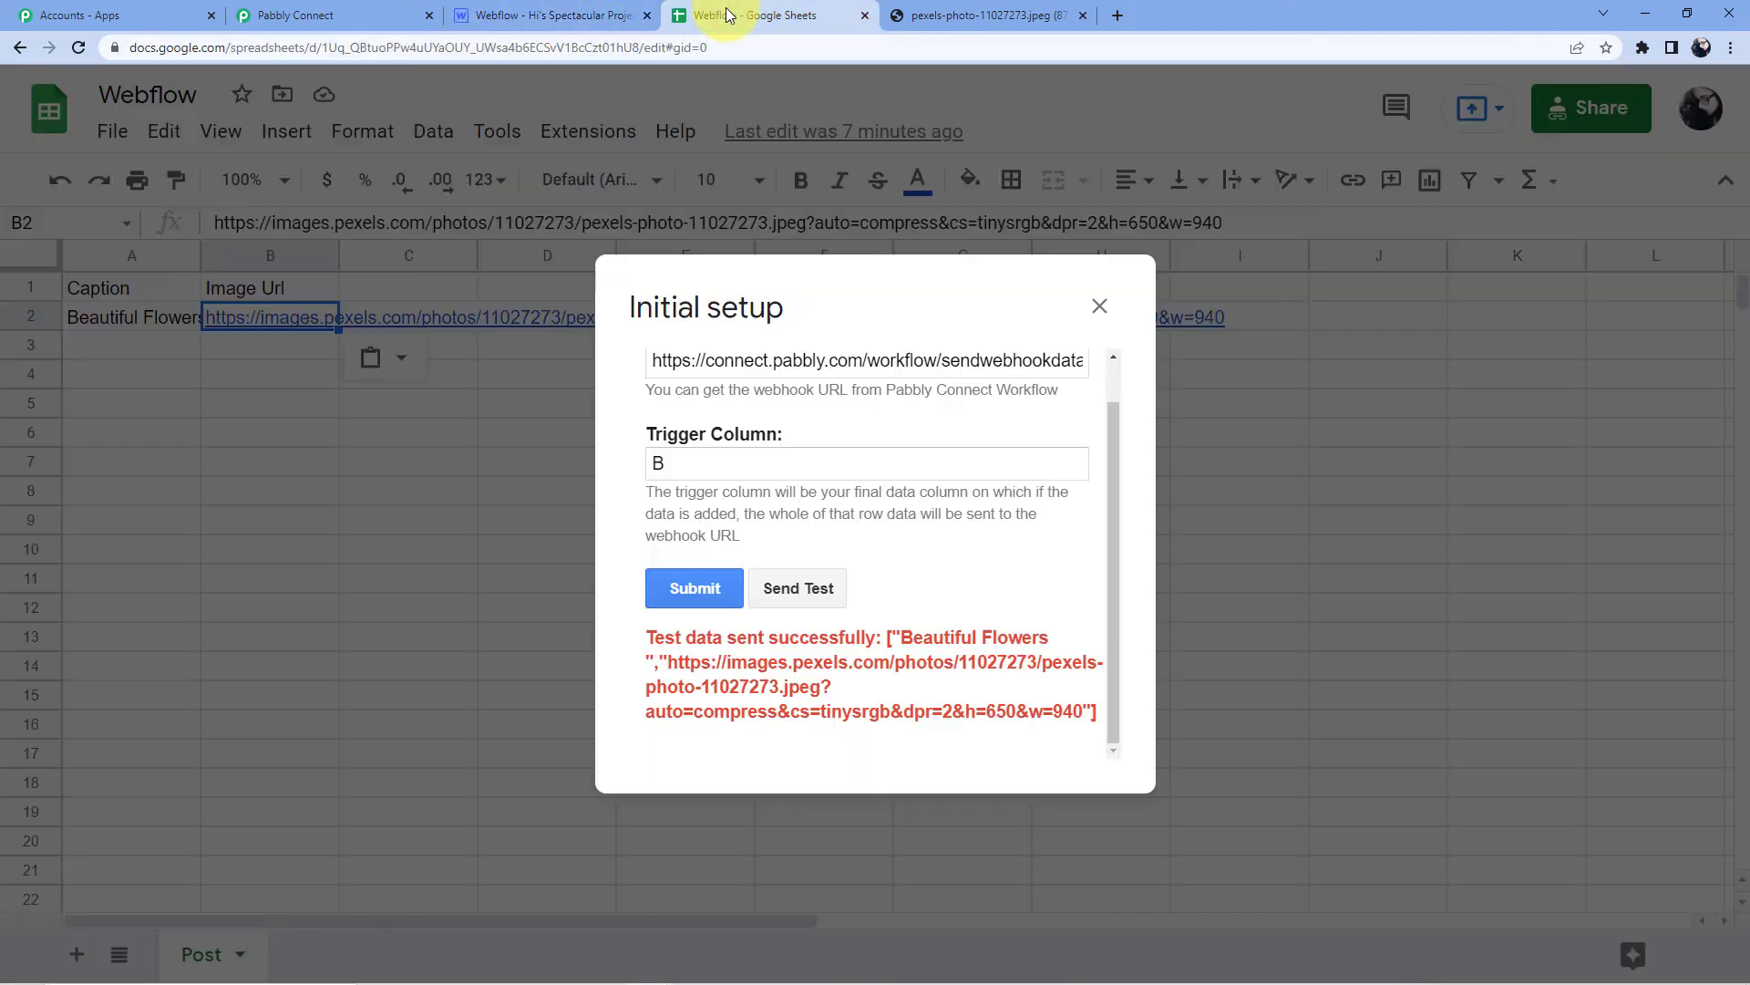
{"action": "left_click", "coordinate": [1100, 310]}
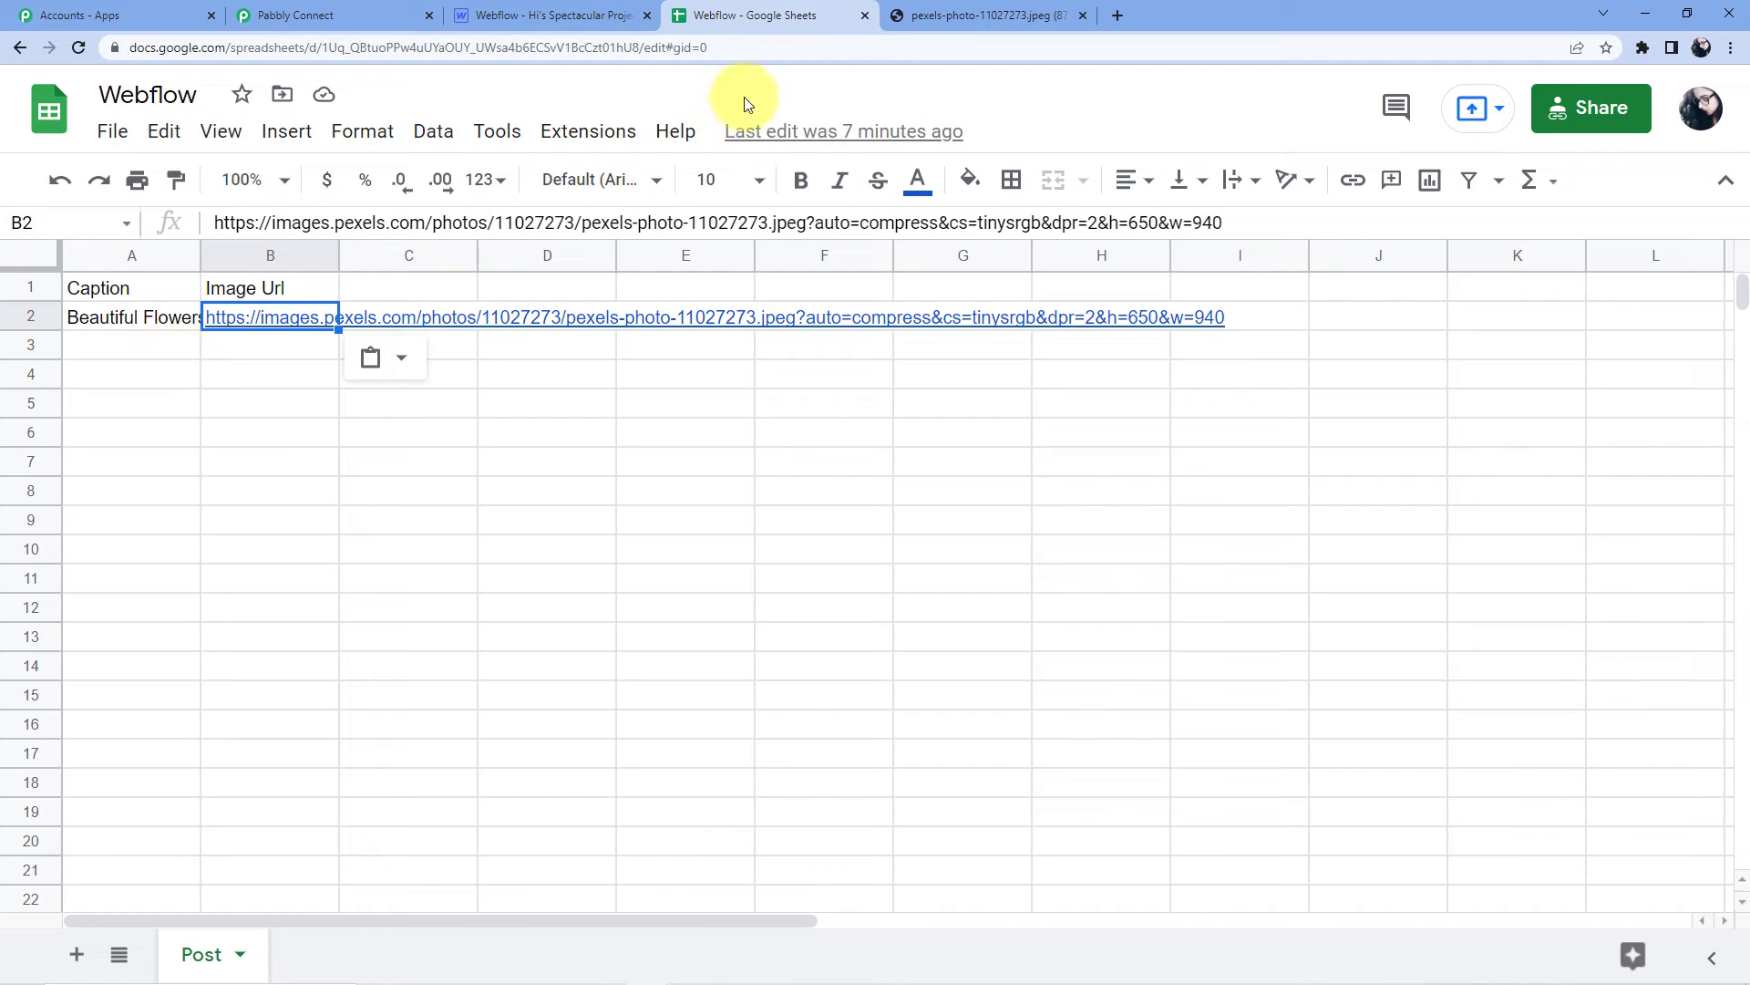
{"action": "left_click", "coordinate": [1037, 16]}
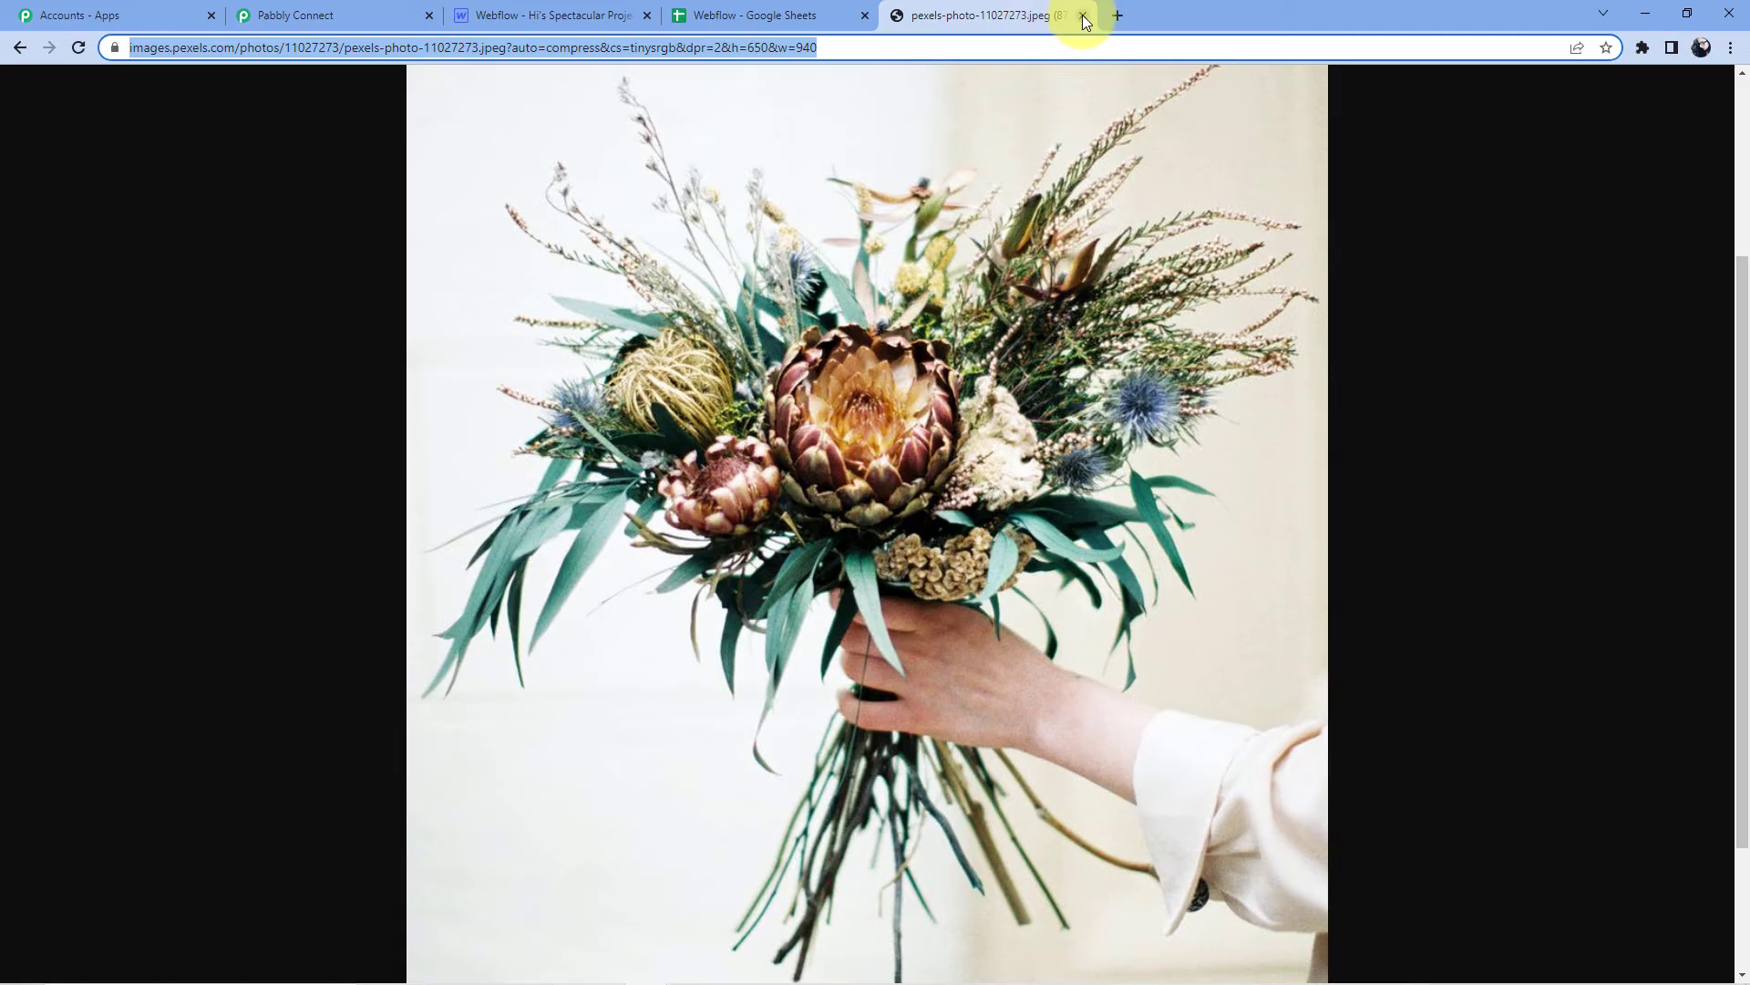
{"action": "left_click", "coordinate": [1083, 17]}
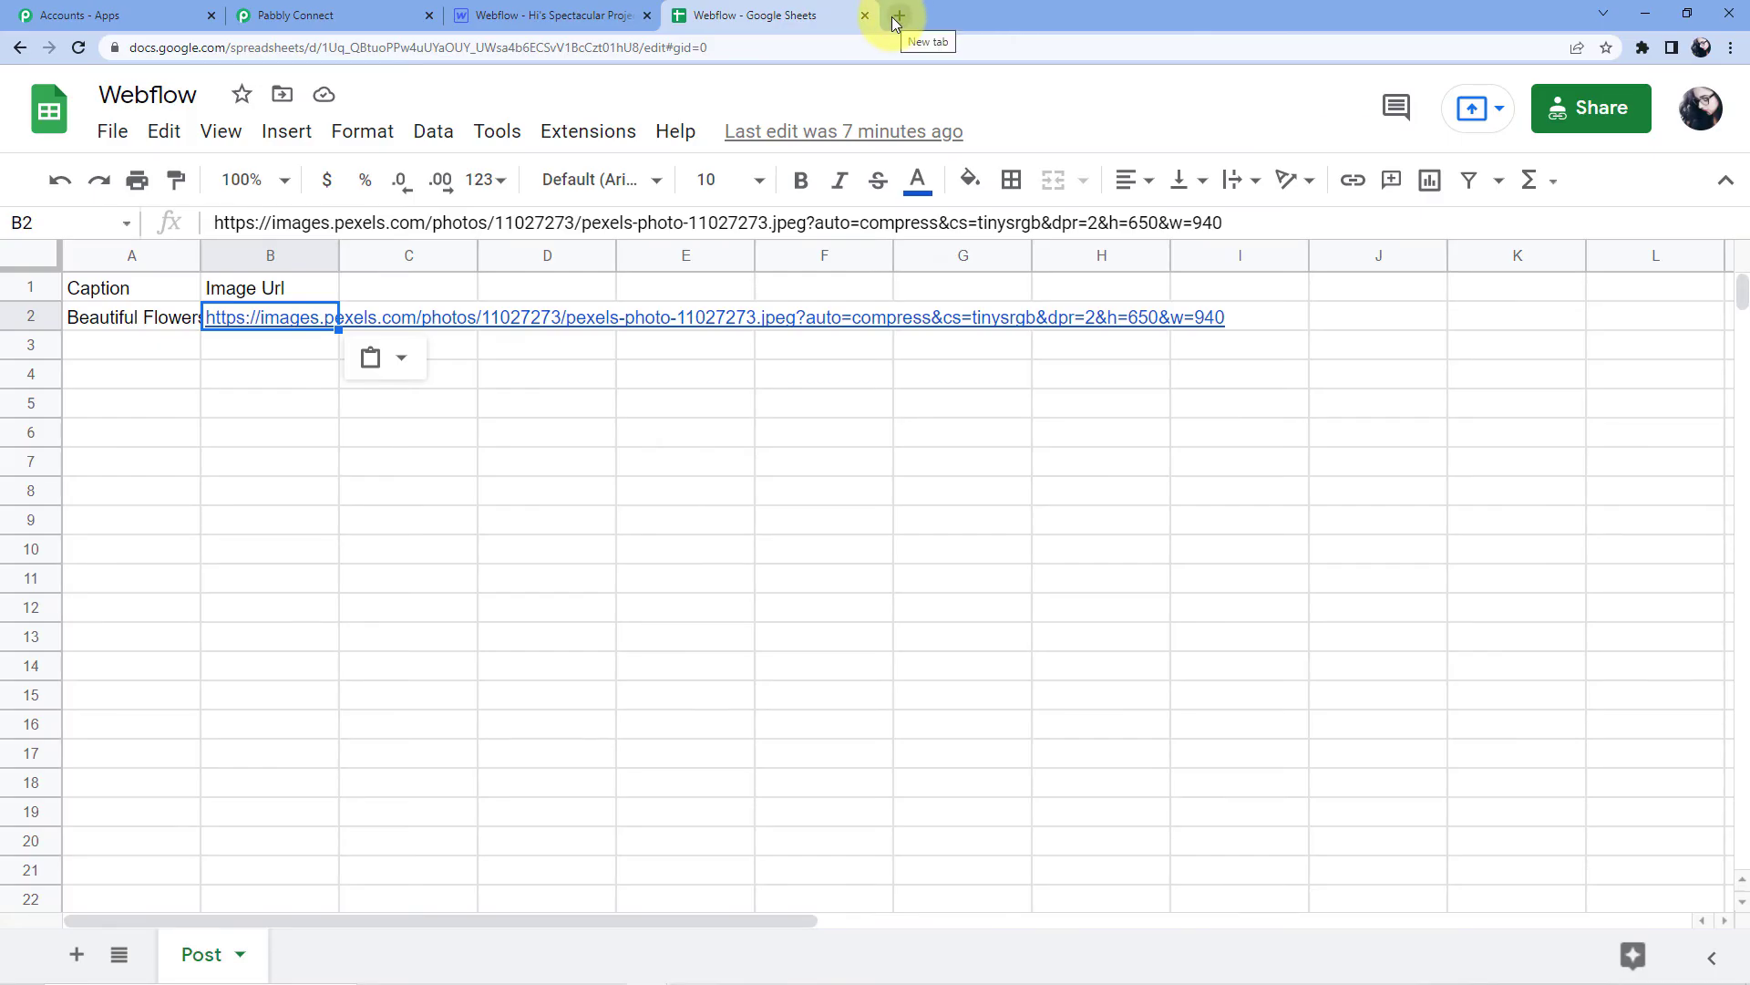
- Go to pexels.com in a new browser tab and open the white blossom tree photo's image in its own tab
{"action": "left_click", "coordinate": [896, 15]}
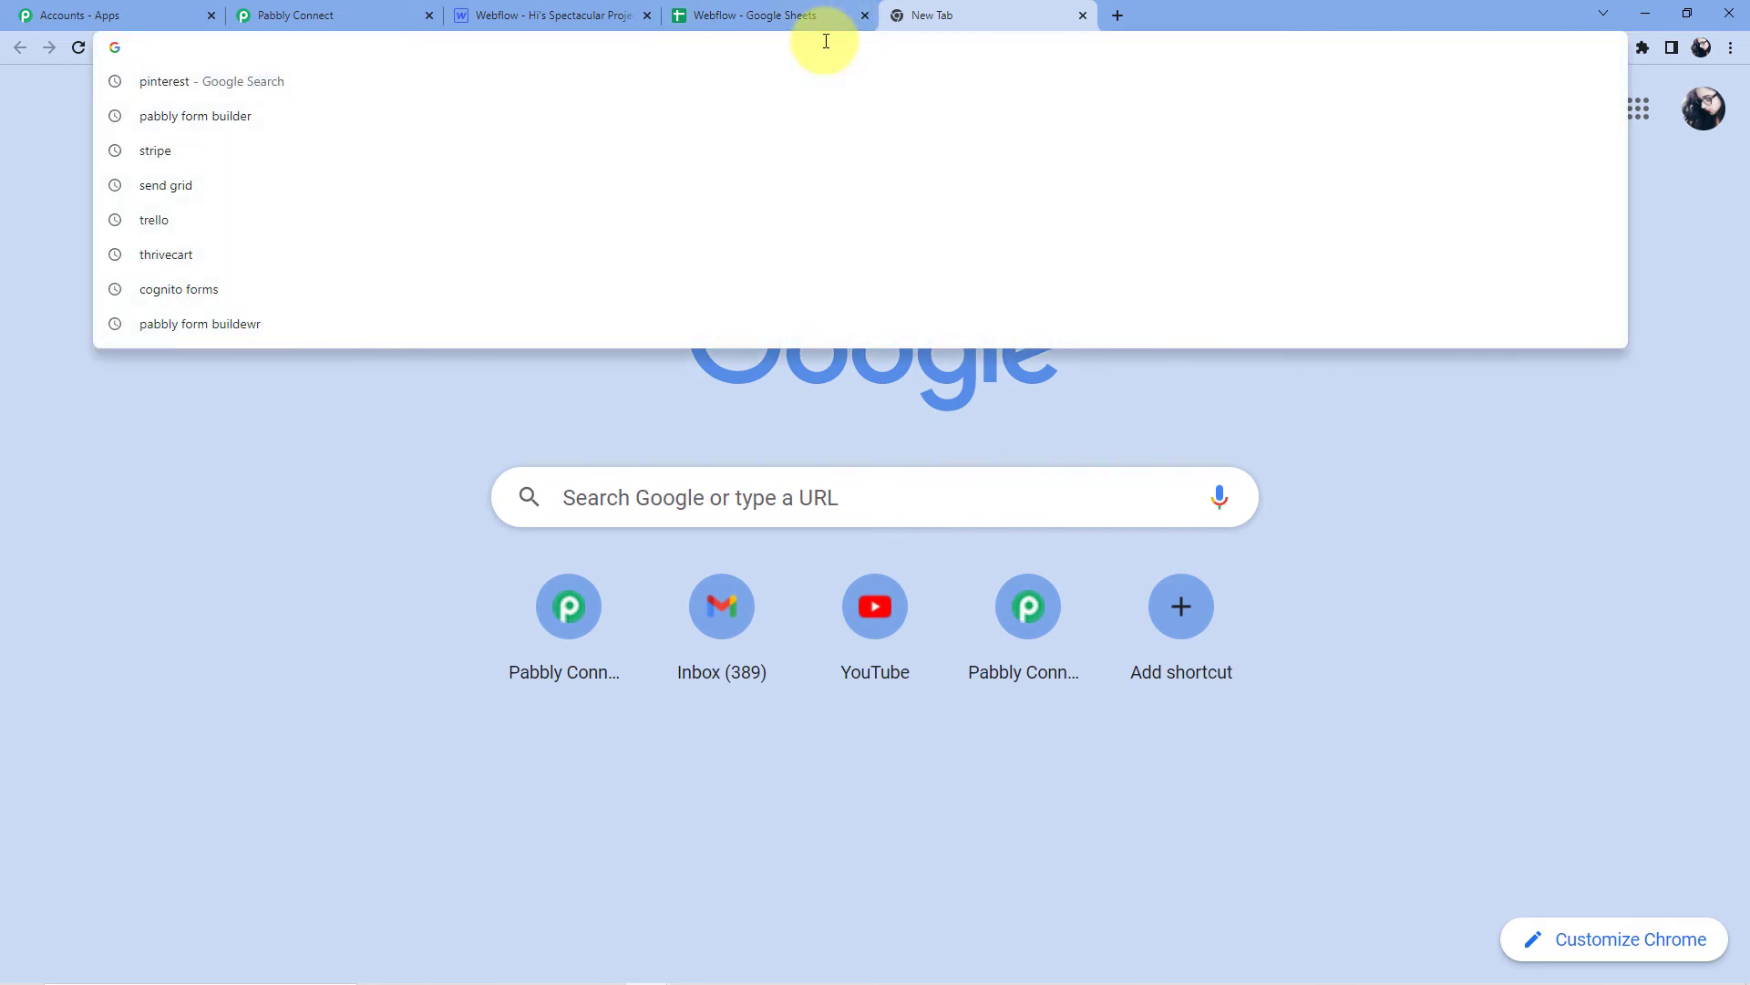
{"action": "type", "text": "pexels.com"}
{"action": "key", "text": "Return"}
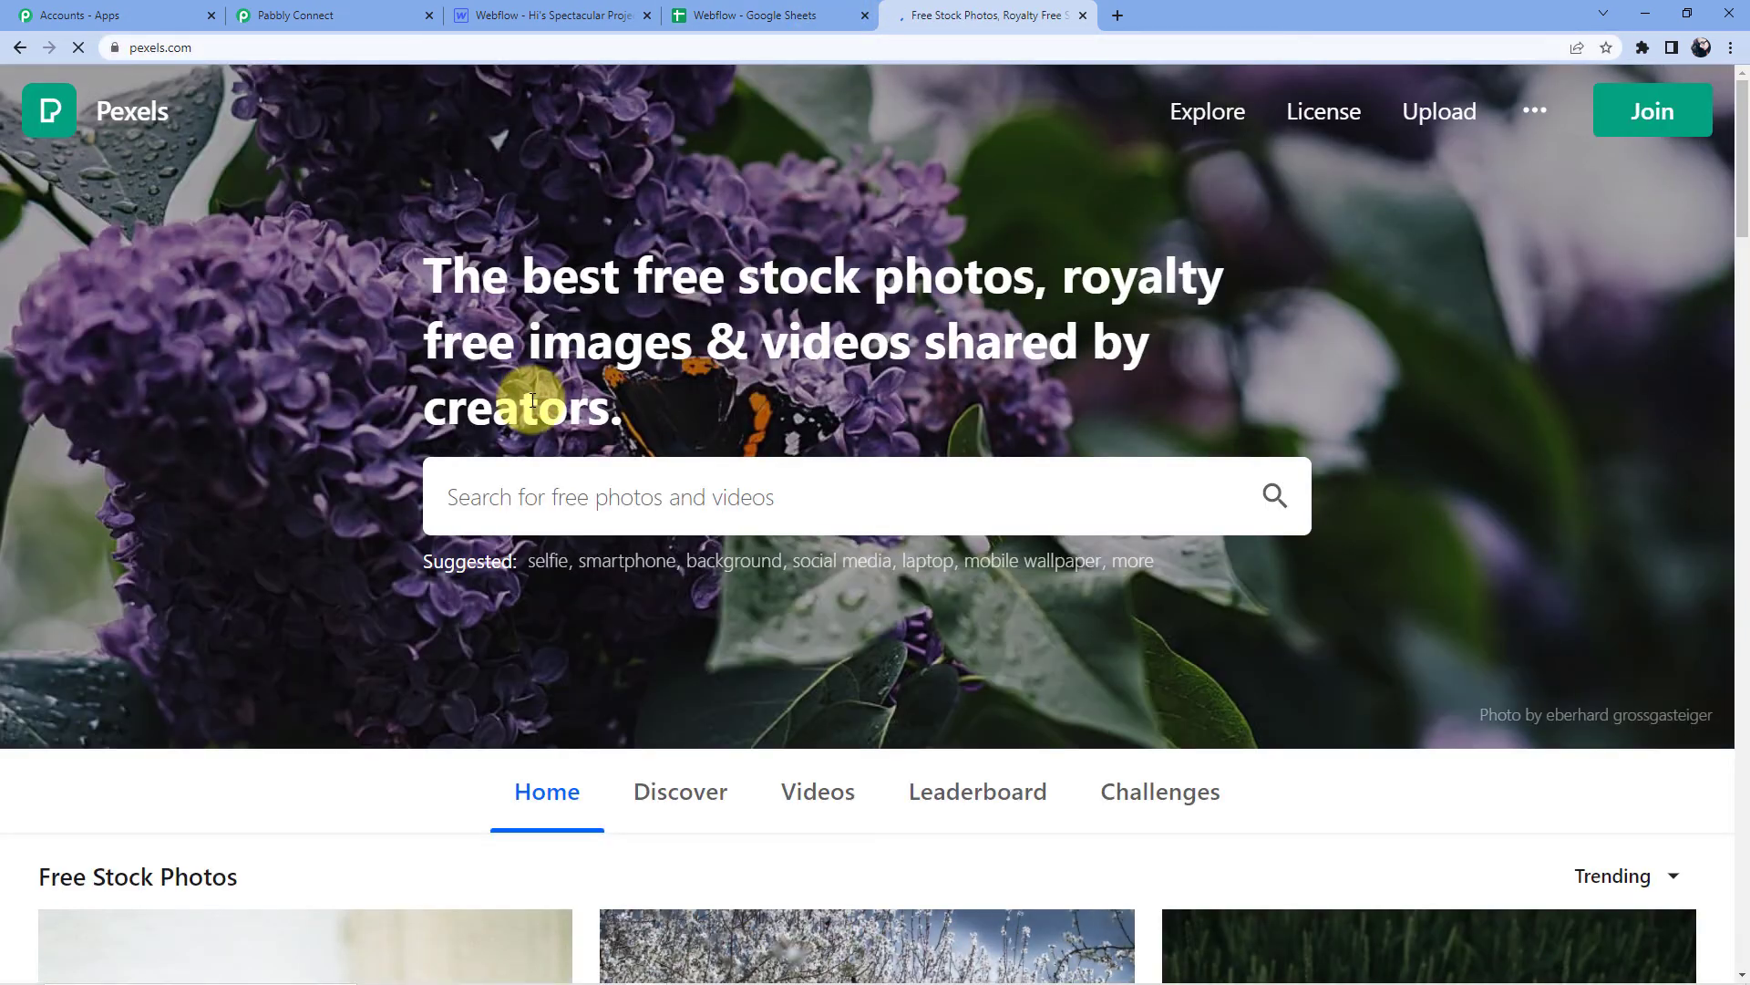
{"action": "scroll", "coordinate": [533, 399], "scroll_direction": "down", "scroll_amount": 8}
{"action": "scroll", "coordinate": [923, 397], "scroll_direction": "down", "scroll_amount": 1}
{"action": "scroll", "coordinate": [923, 398], "scroll_direction": "up", "scroll_amount": 3}
{"action": "right_click", "coordinate": [875, 429]}
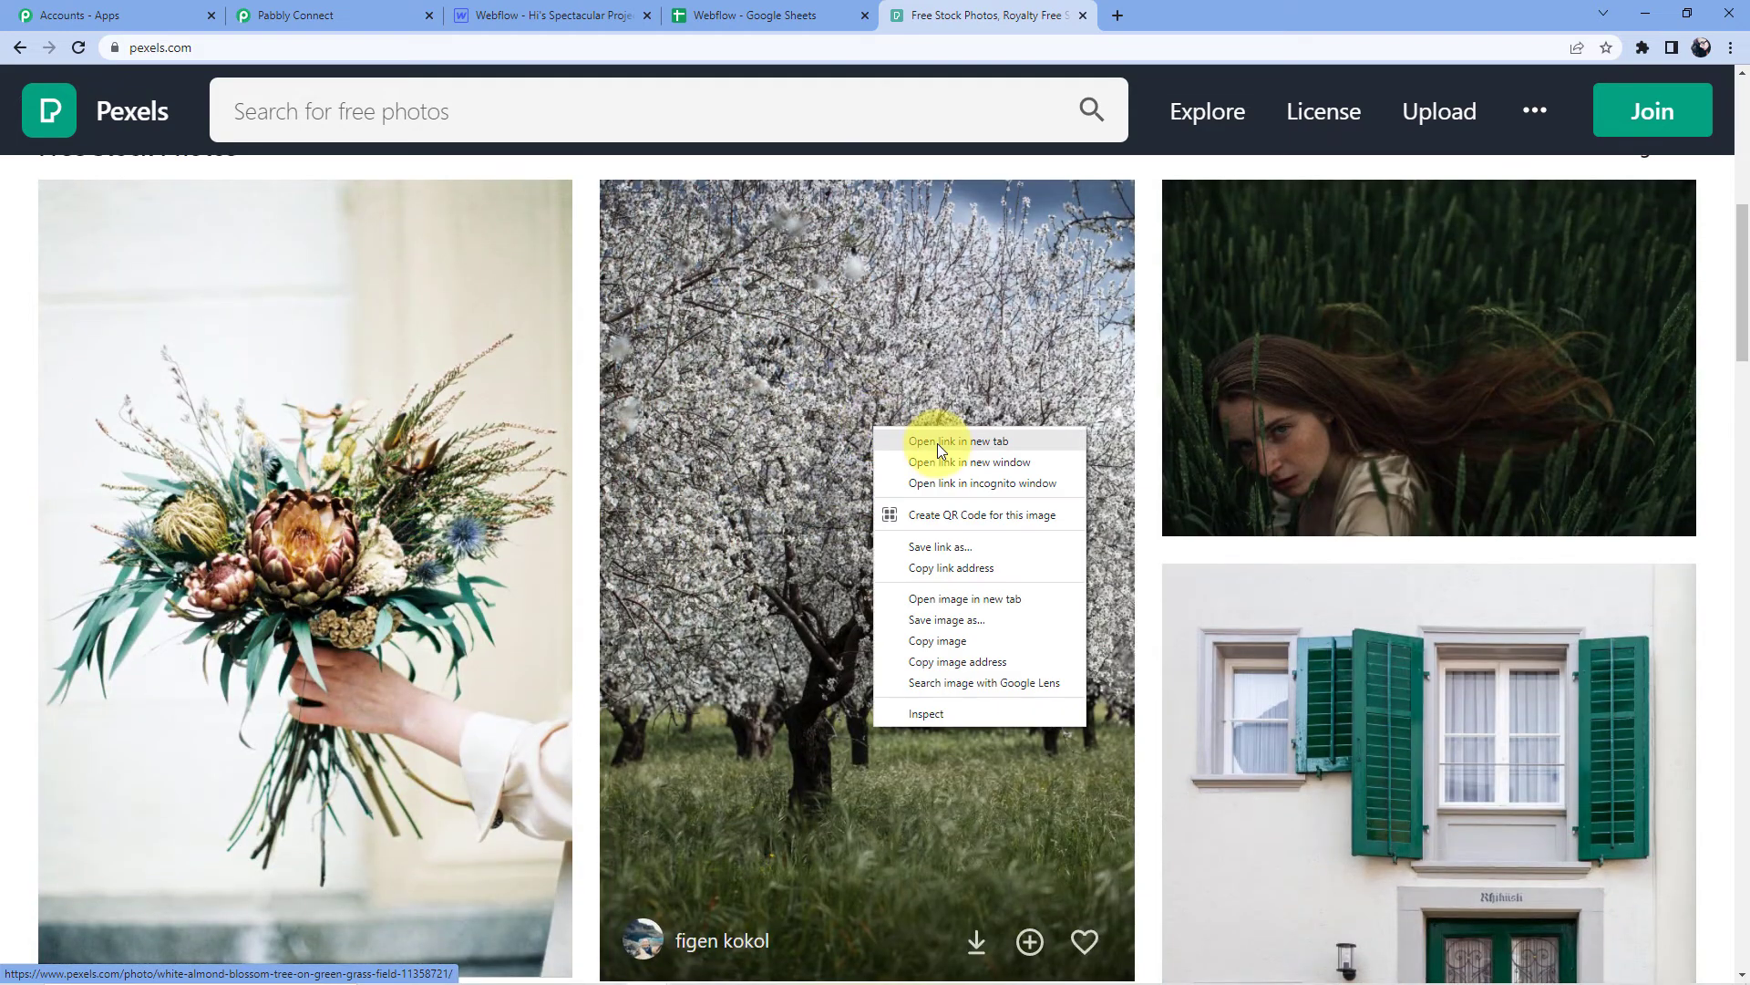
{"action": "left_click", "coordinate": [972, 598]}
{"action": "key", "text": "ctrl+Tab"}
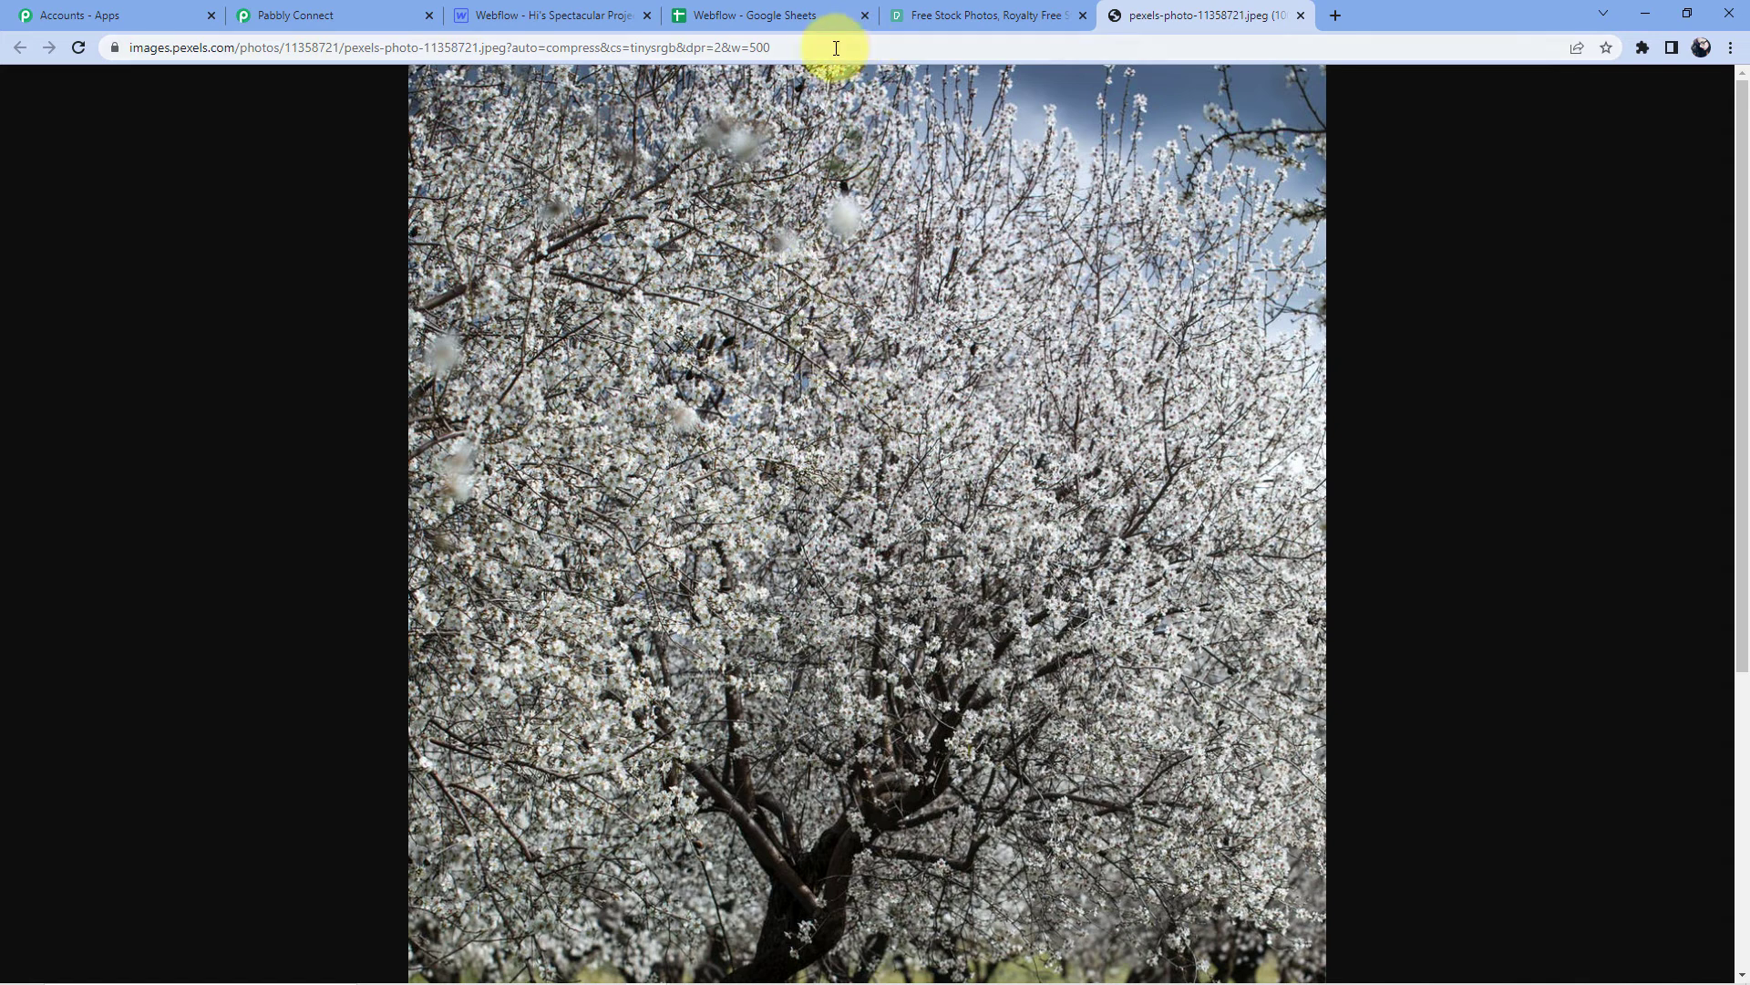
- Copy the blossom tree image's URL and return to the Webflow spreadsheet
{"action": "right_click", "coordinate": [762, 54]}
{"action": "left_click", "coordinate": [823, 184]}
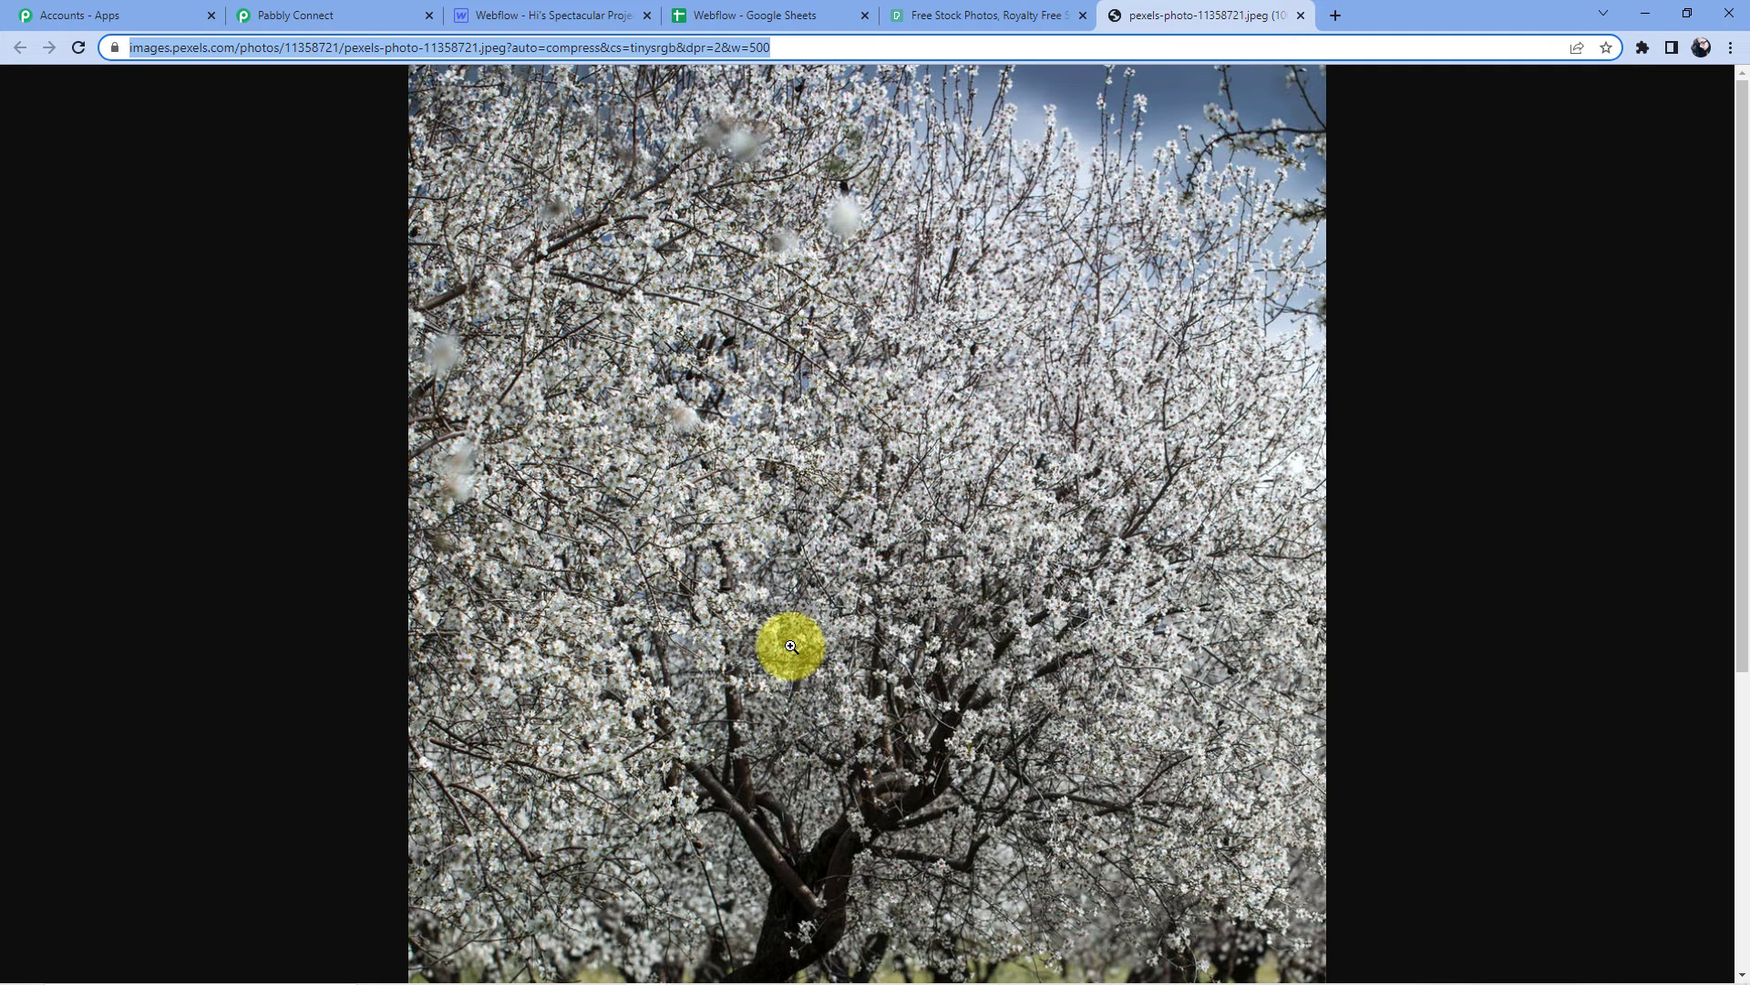
{"action": "left_click", "coordinate": [801, 16]}
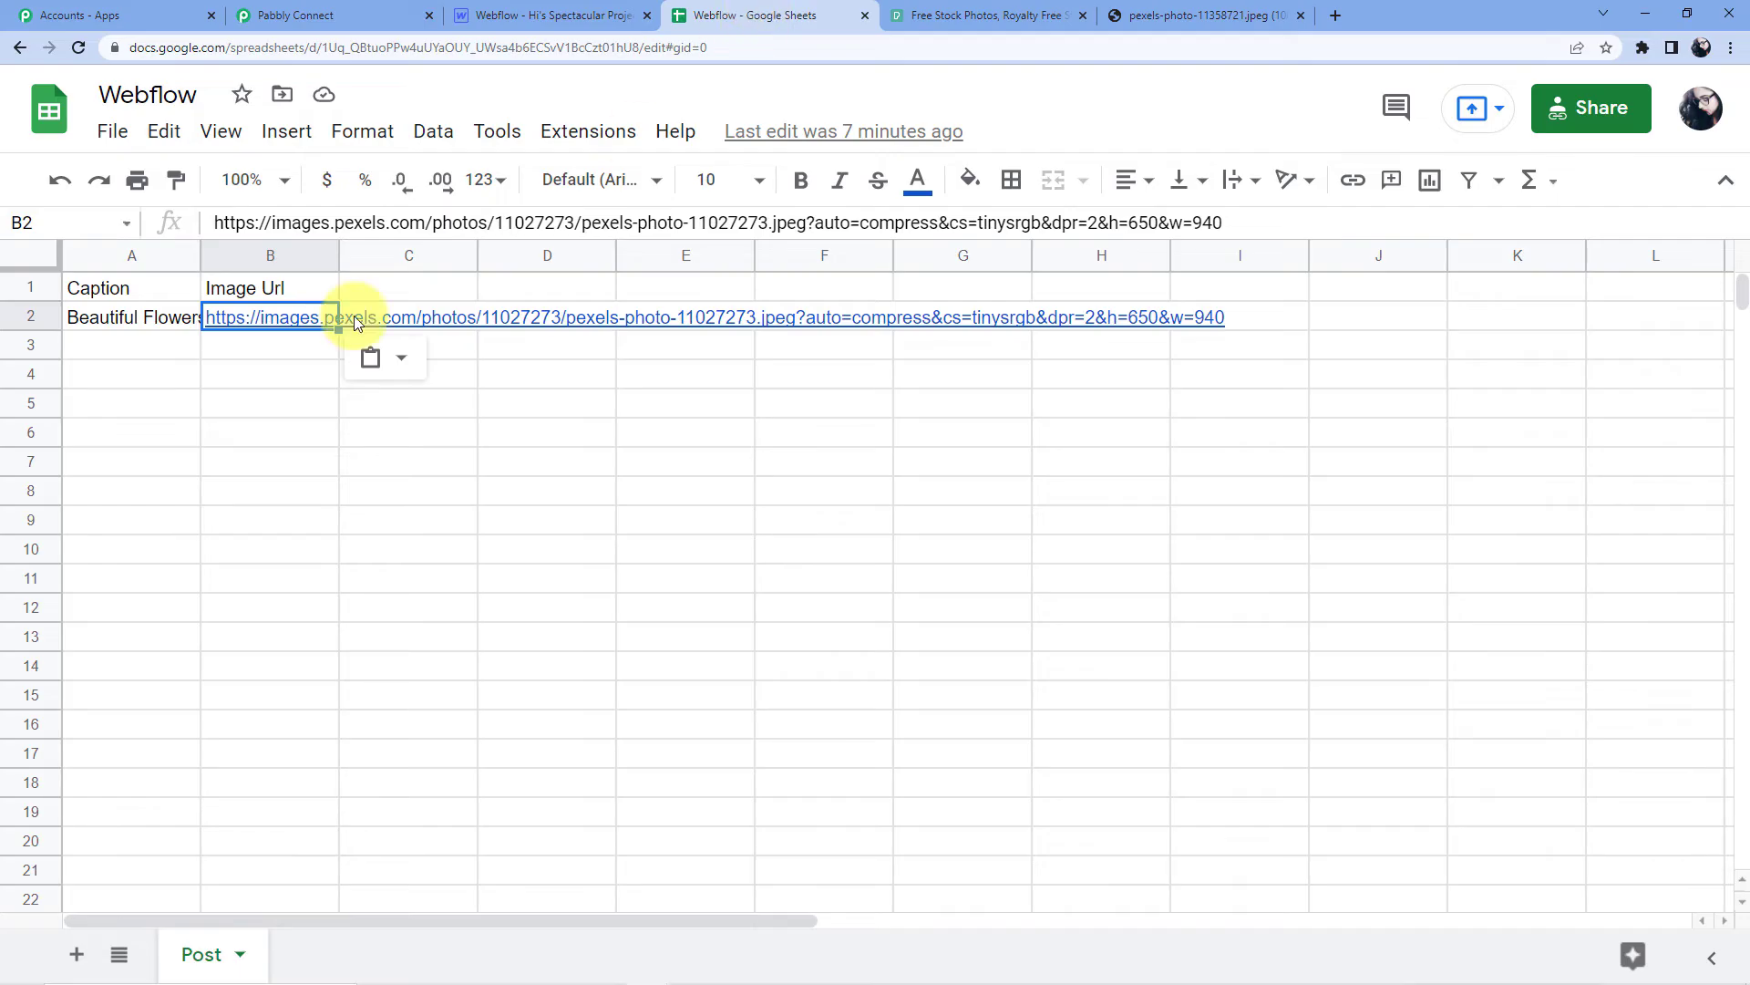
{"action": "left_click", "coordinate": [149, 344]}
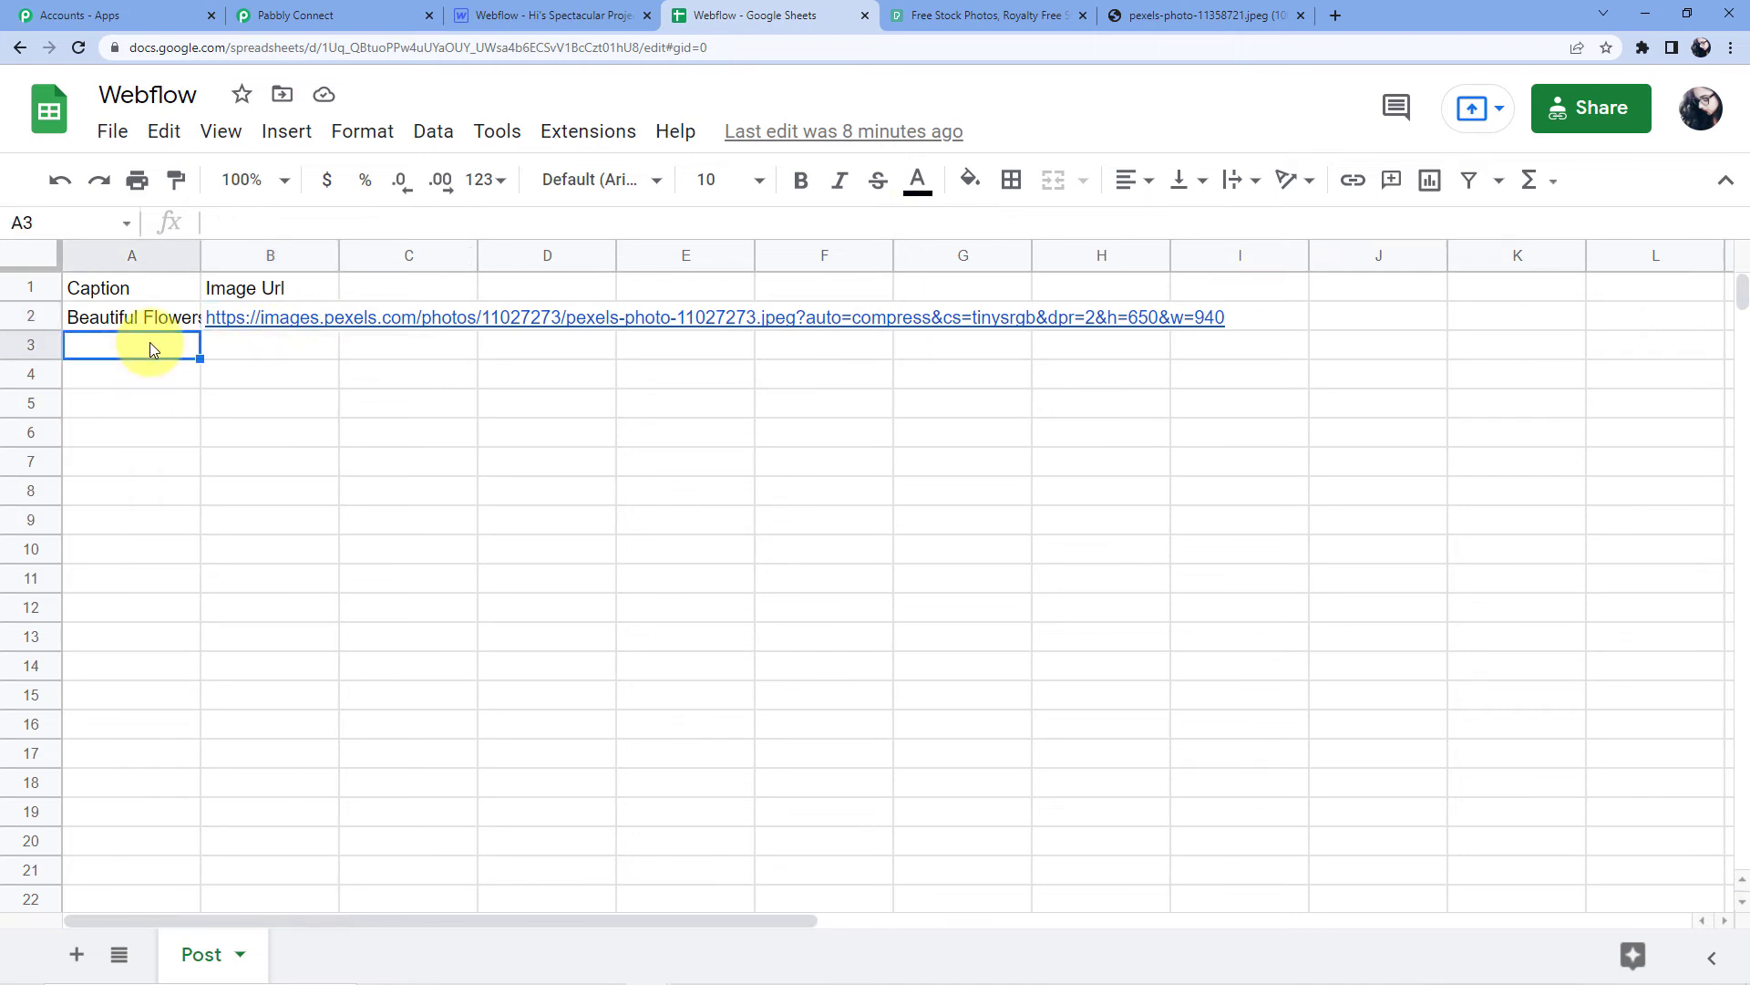
{"action": "type", "text": "Beautiful"}
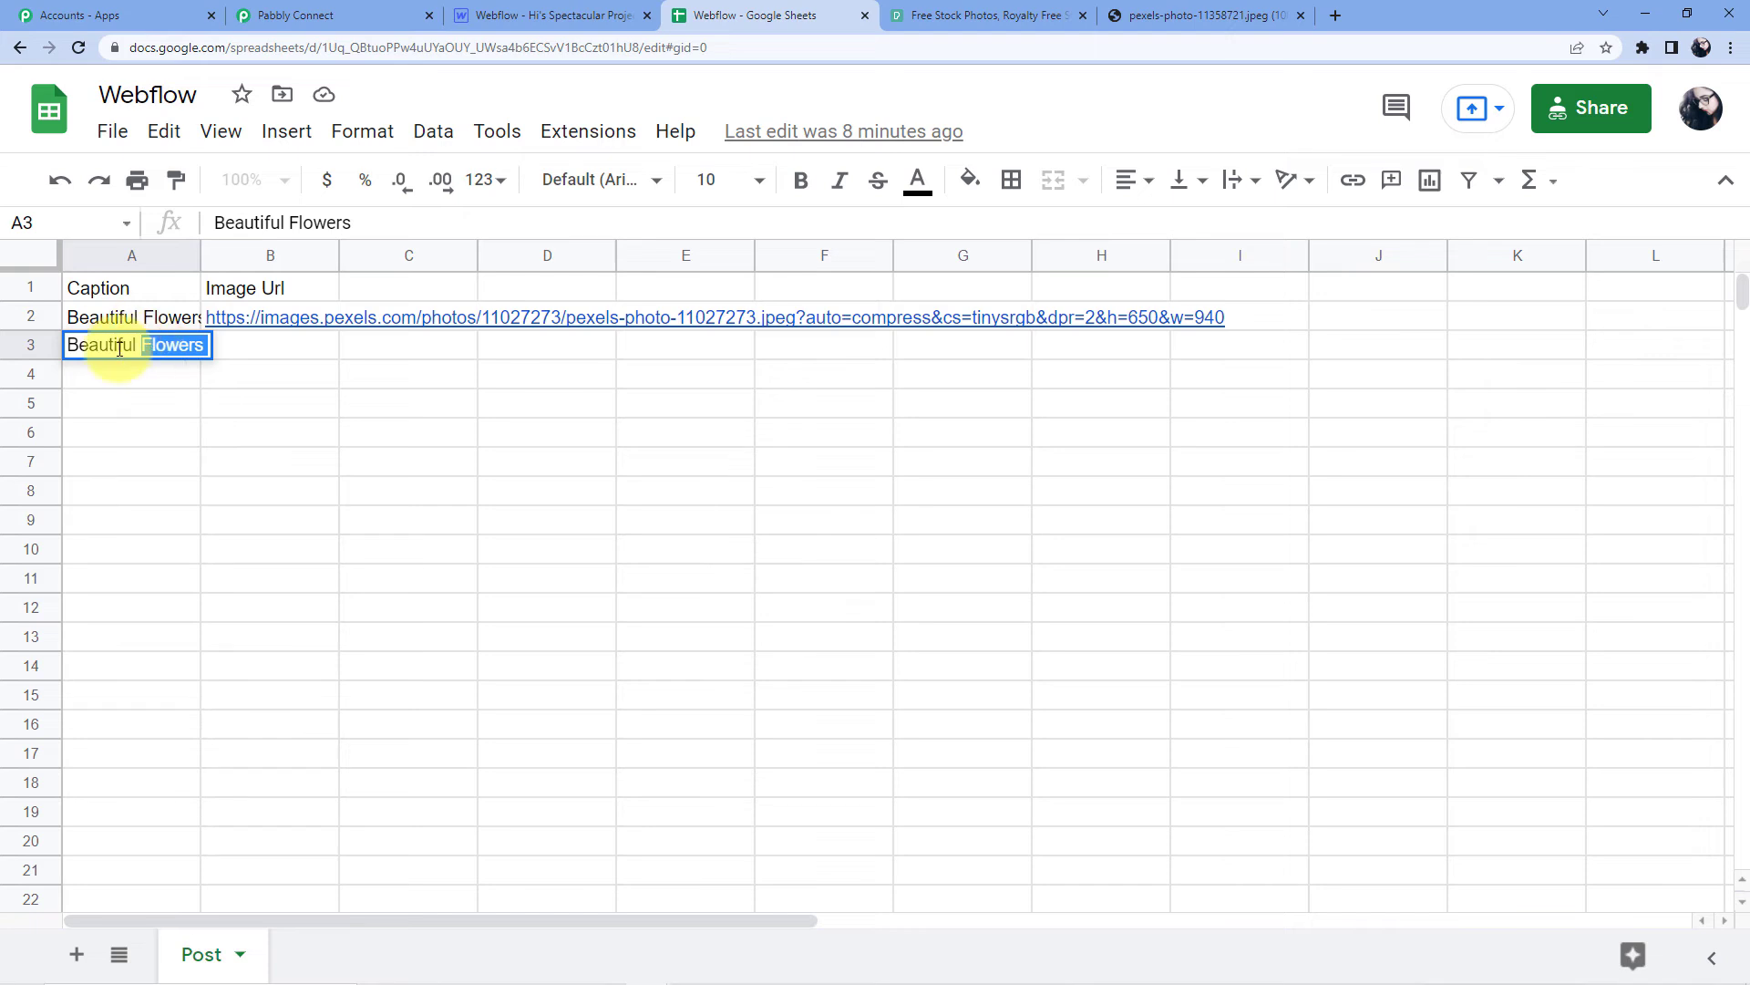
{"action": "key", "text": "BackSpace"}
{"action": "key", "text": "BackSpace"}
{"action": "key", "text": "BackSpace"}
{"action": "key", "text": "BackSpace"}
{"action": "key", "text": "BackSpace"}
{"action": "key", "text": "BackSpace"}
{"action": "key", "text": "BackSpace"}
{"action": "key", "text": "BackSpace"}
{"action": "key", "text": "BackSpace"}
{"action": "key", "text": "BackSpace"}
{"action": "key", "text": "BackSpace"}
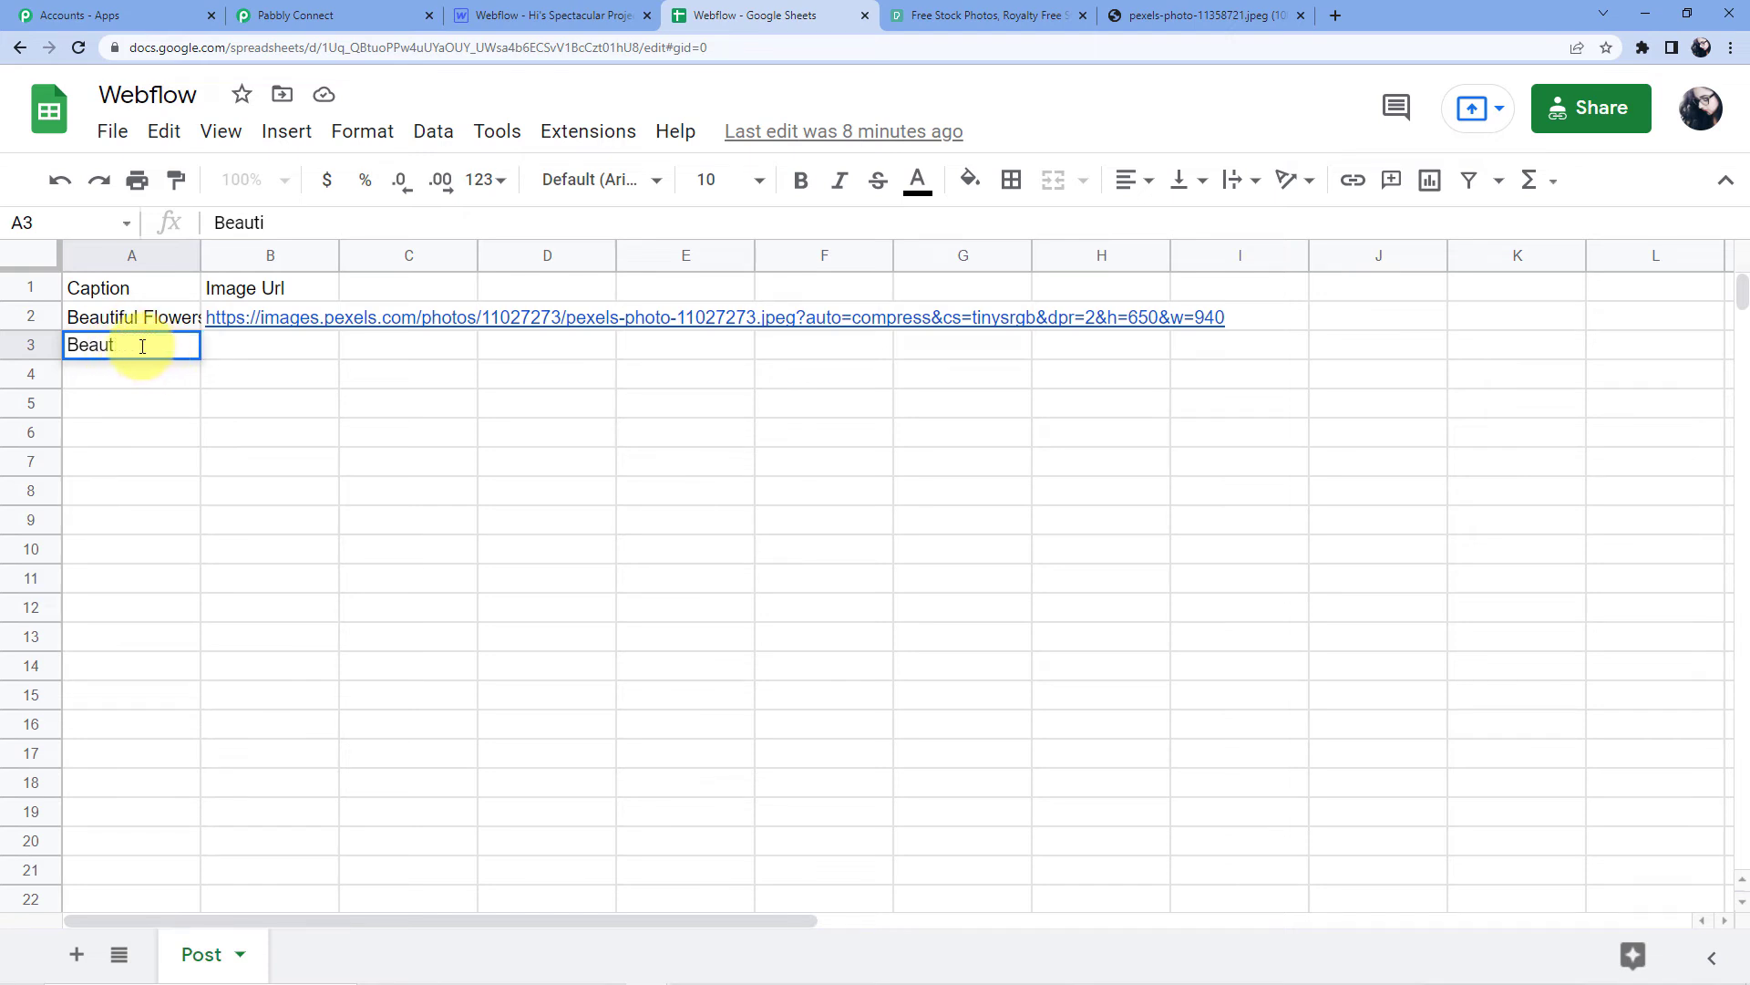
{"action": "key", "text": "Escape"}
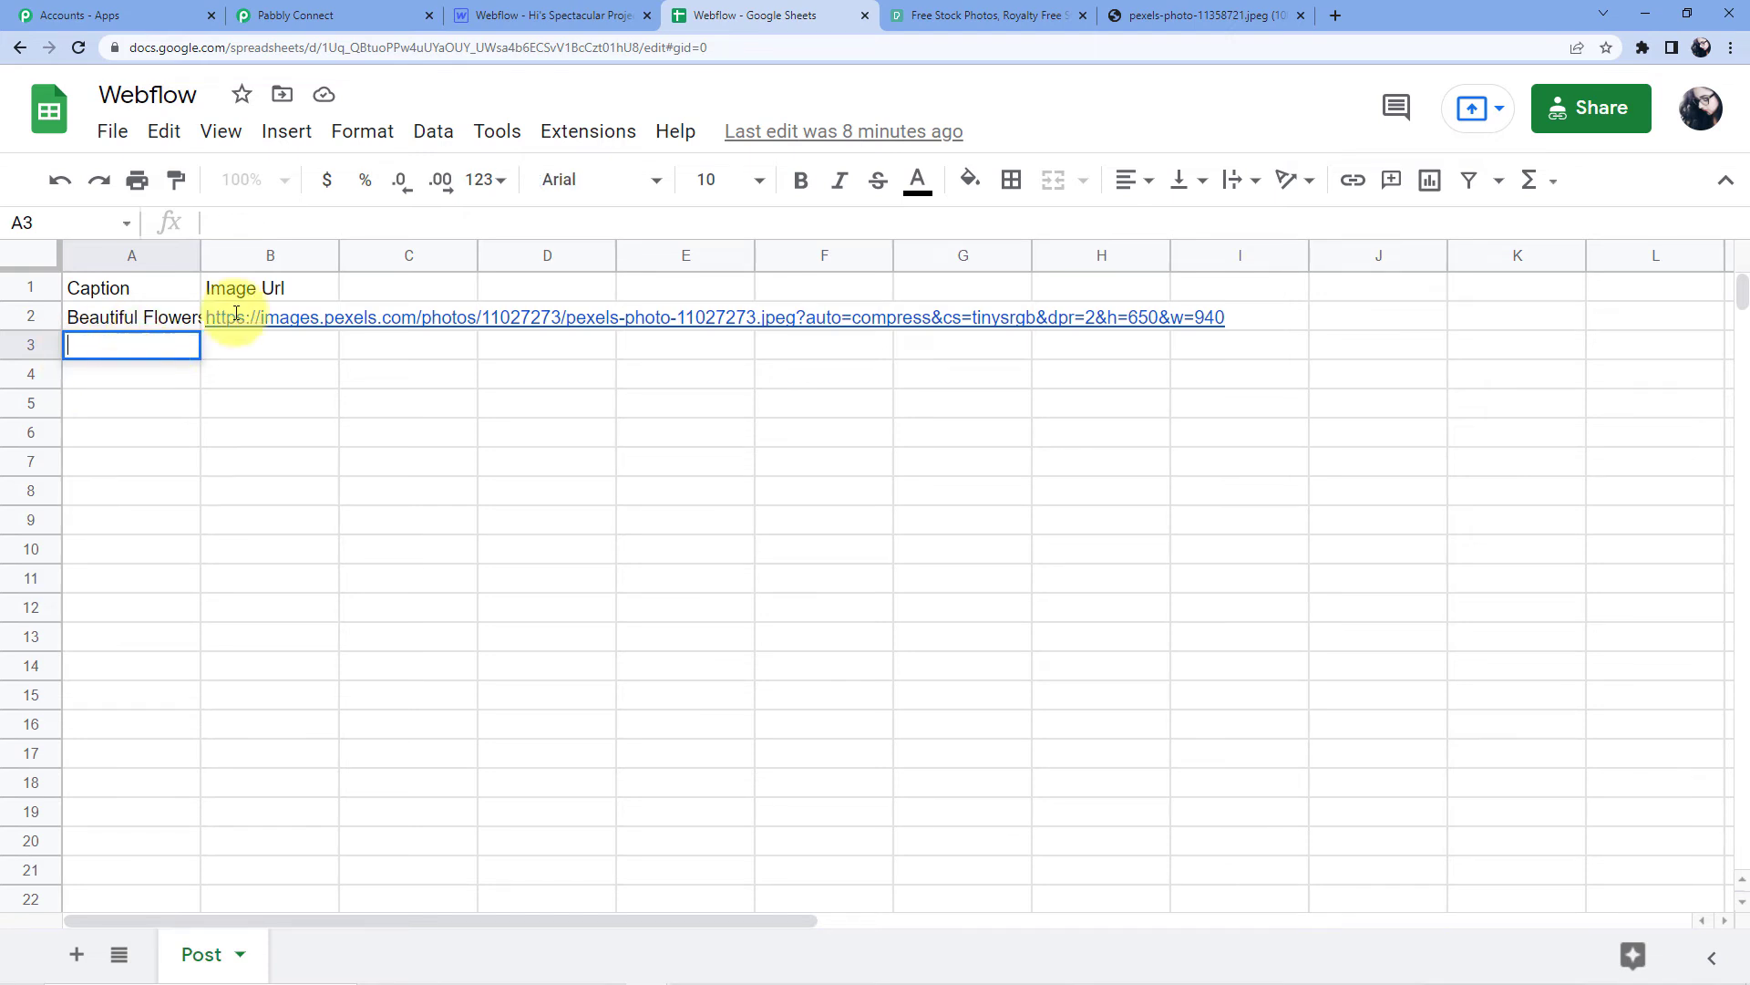
- Turn Send On Event off and back on for the Pabbly Connect Webhooks add-on and check that it is enabled
{"action": "left_click", "coordinate": [588, 130]}
{"action": "mouse_move", "coordinate": [955, 489]}
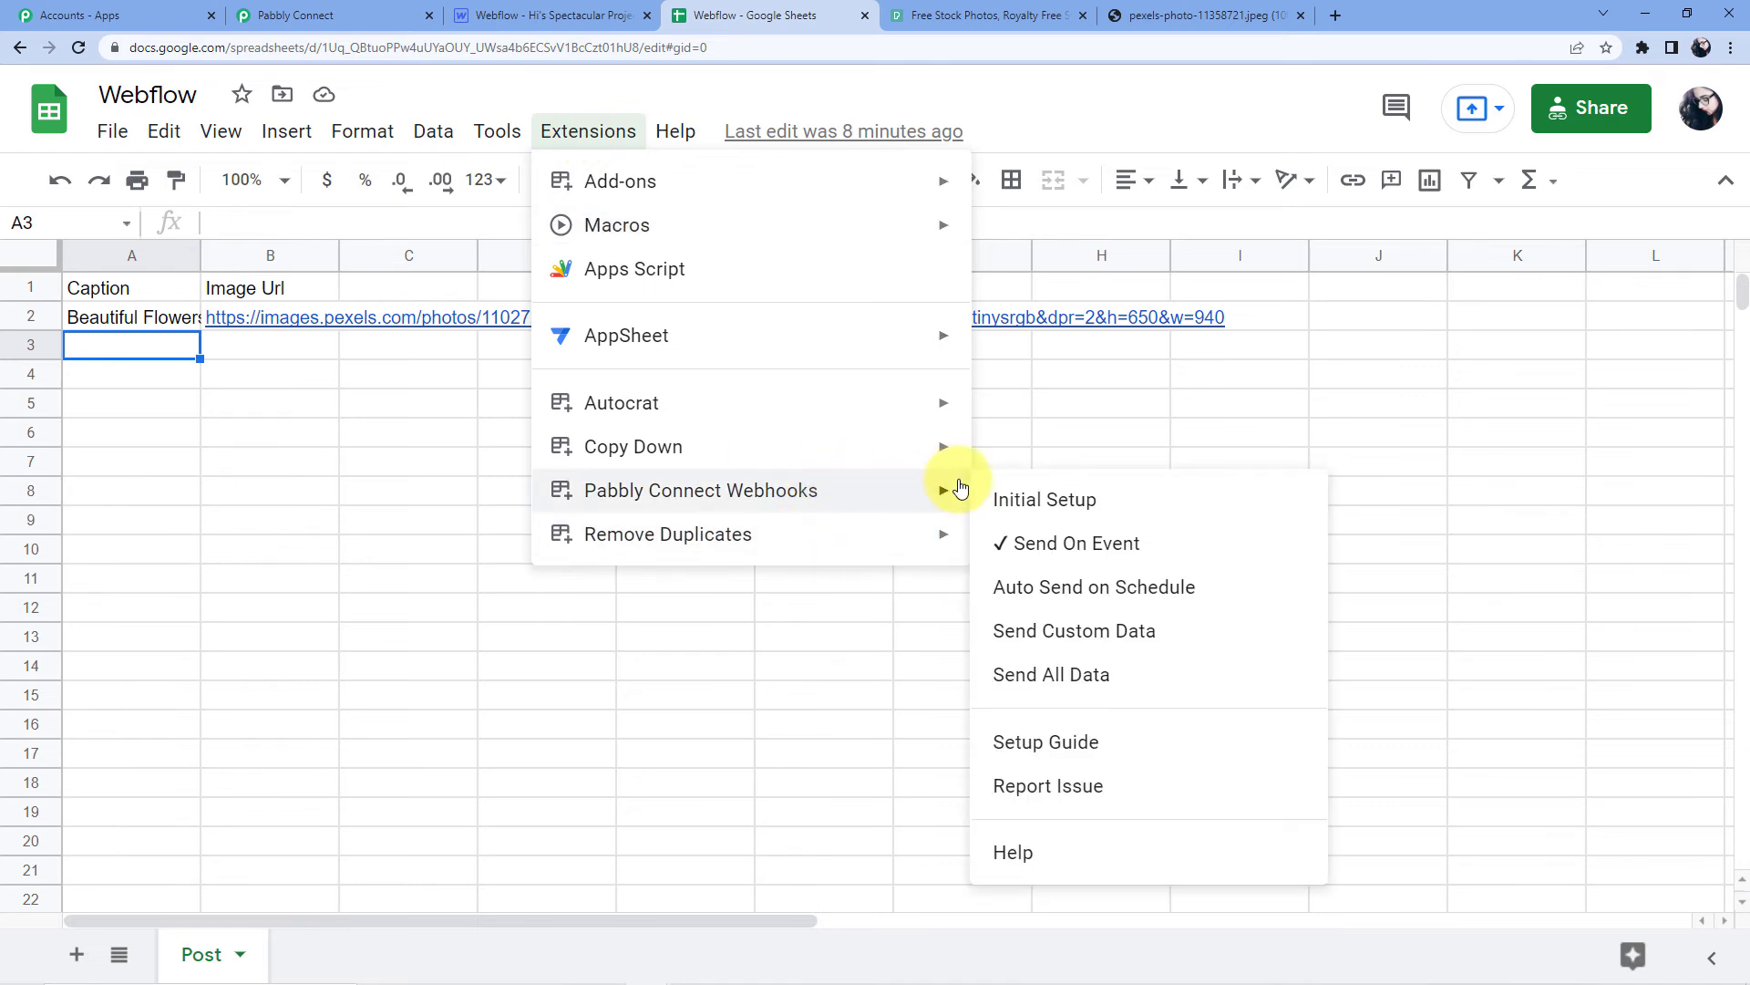
{"action": "left_click", "coordinate": [1014, 547]}
{"action": "left_click", "coordinate": [591, 132]}
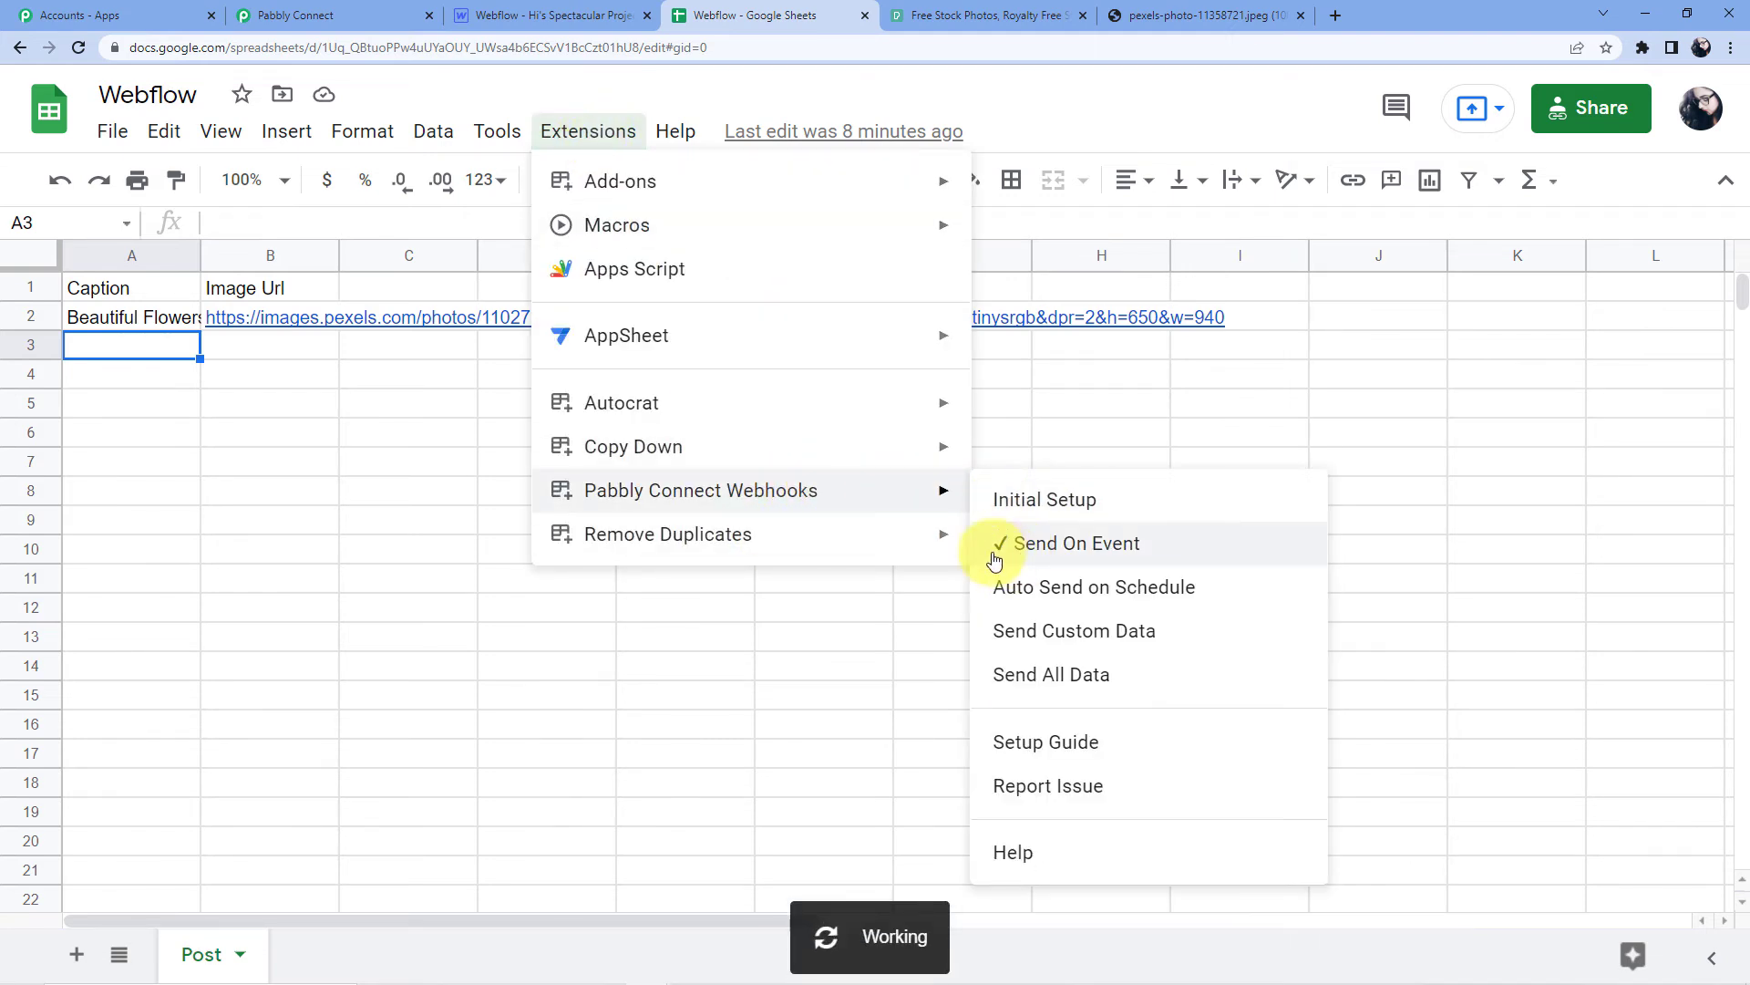
{"action": "mouse_move", "coordinate": [781, 491]}
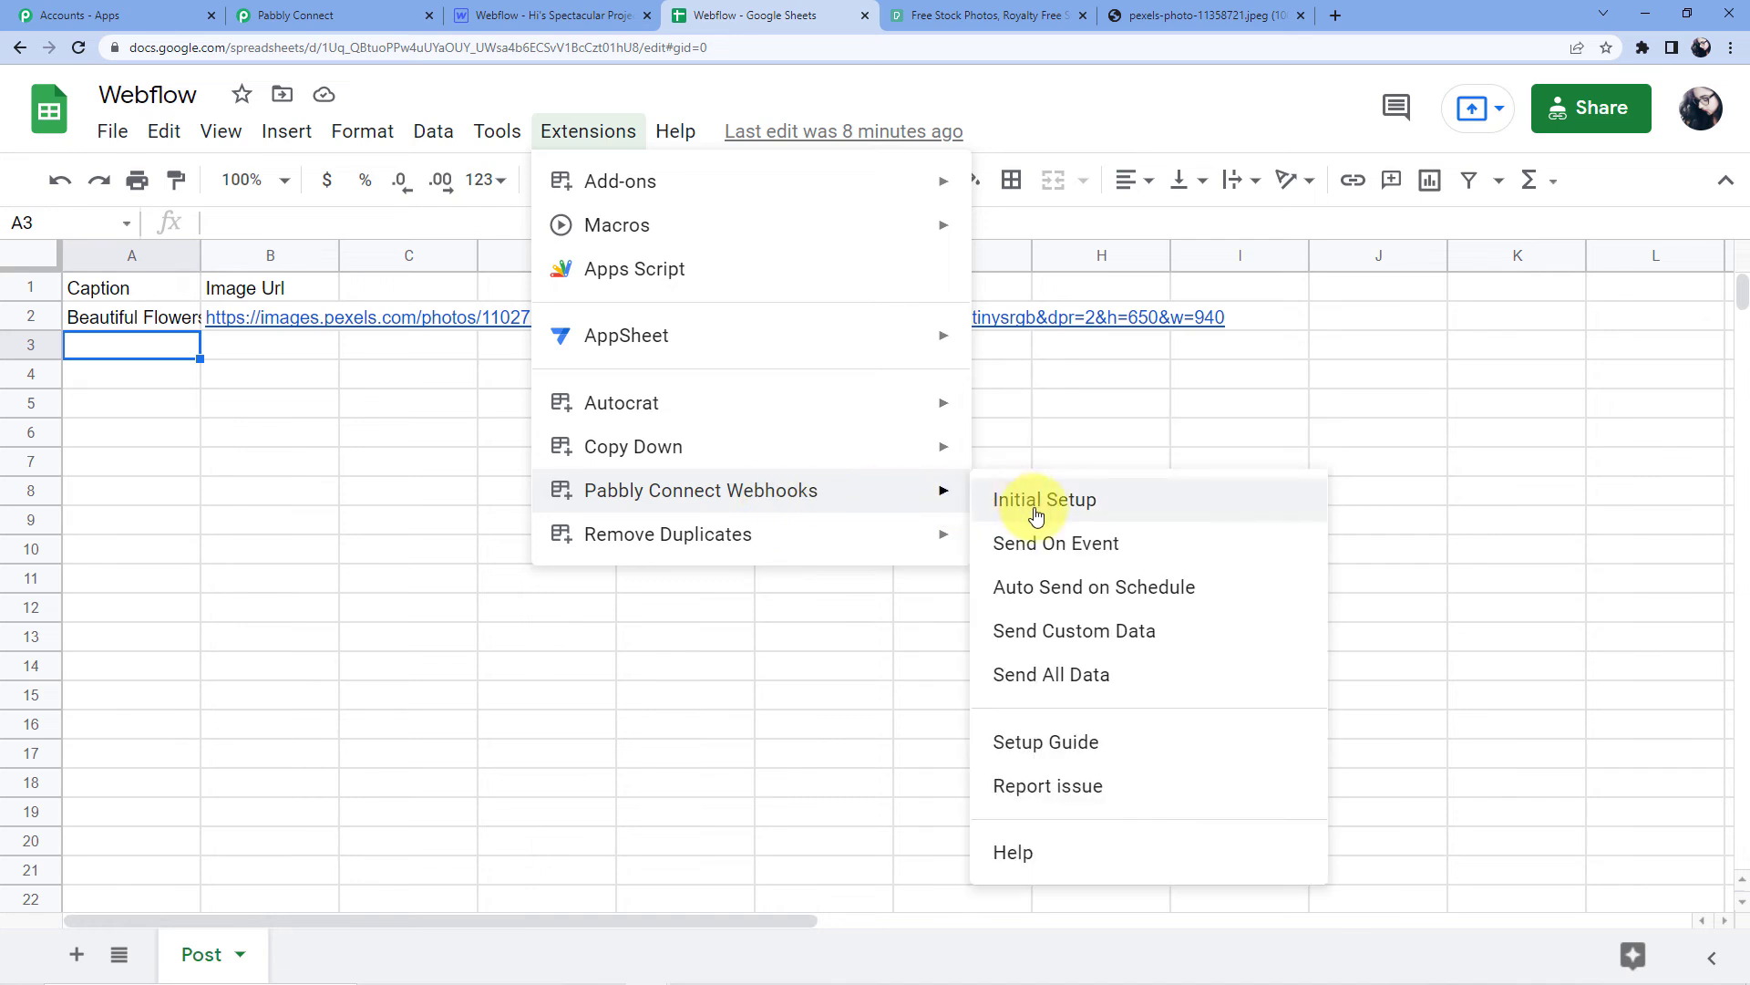
{"action": "left_click", "coordinate": [1037, 546]}
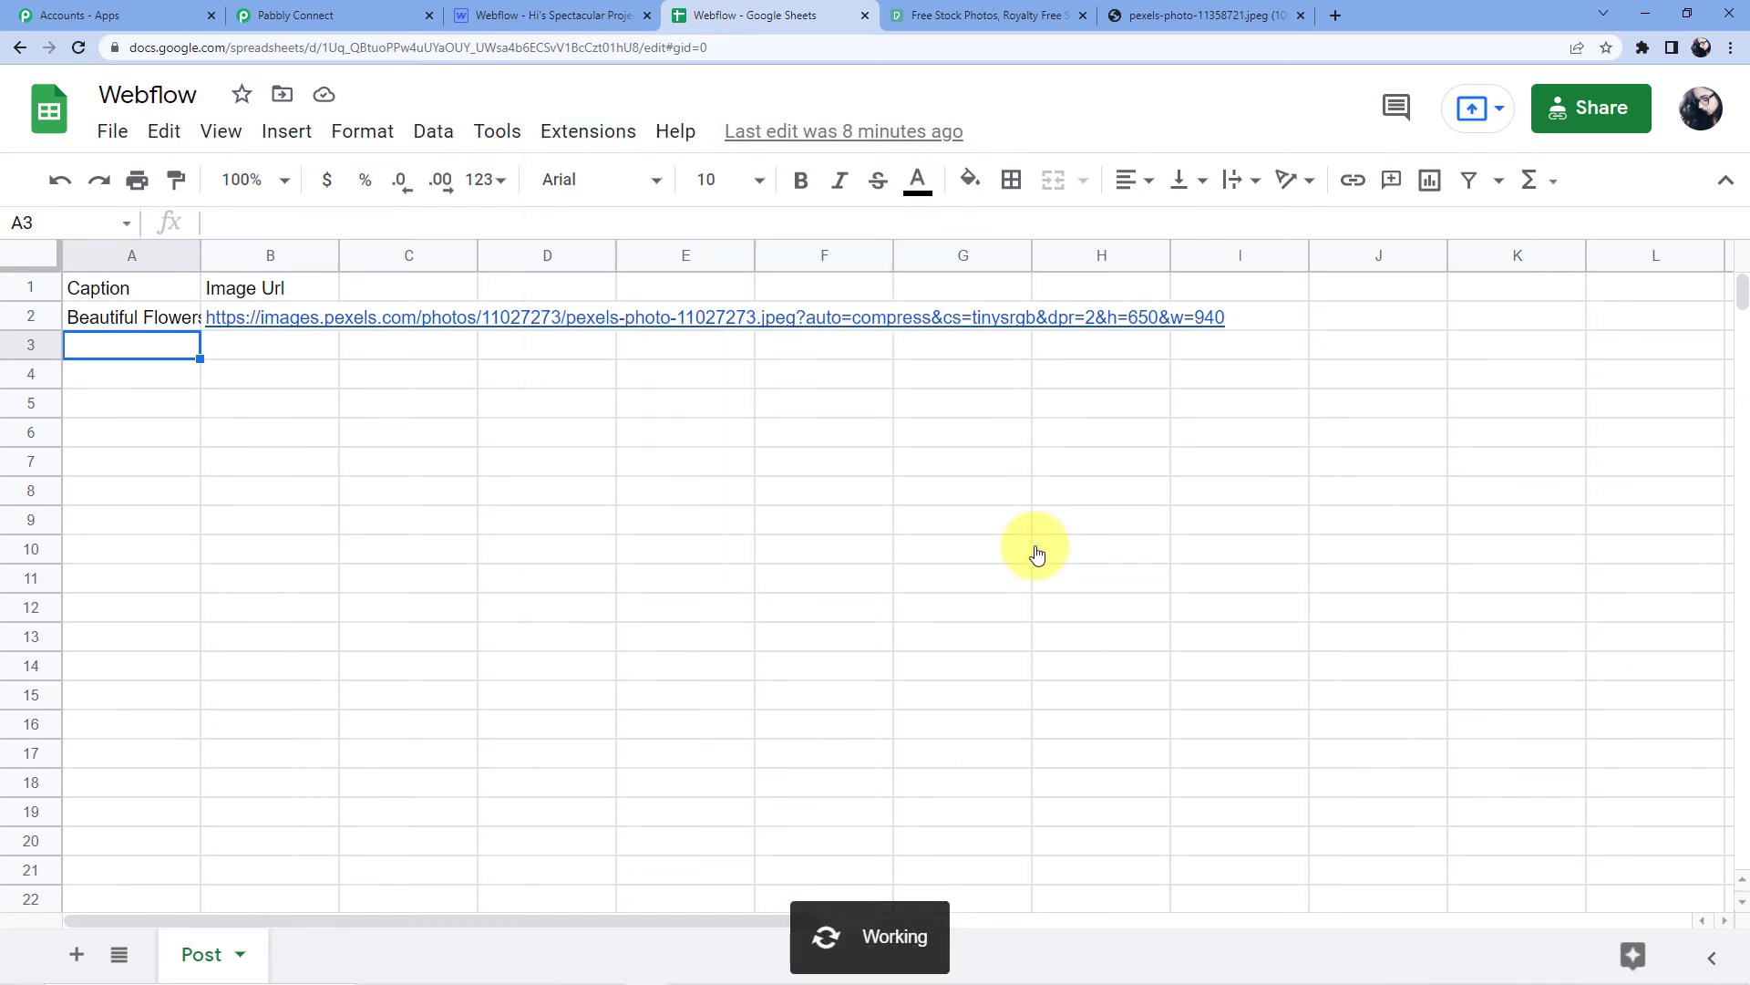
{"action": "left_click", "coordinate": [597, 133]}
{"action": "mouse_move", "coordinate": [783, 506]}
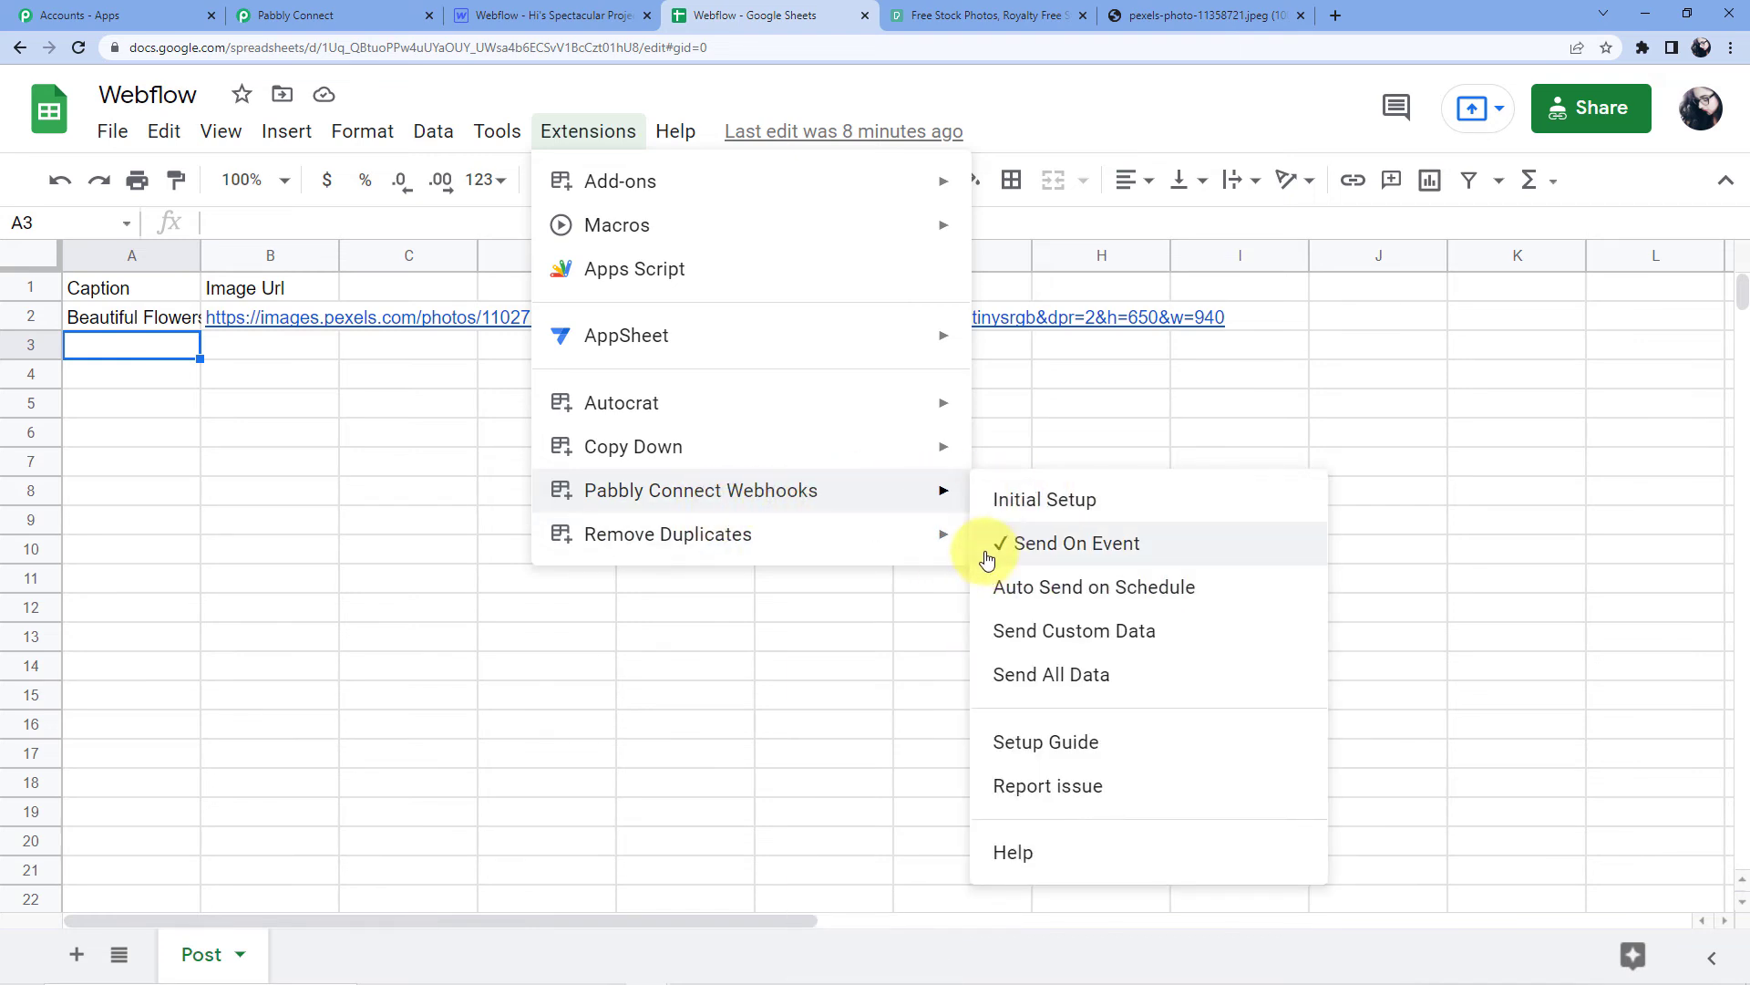
{"action": "left_click", "coordinate": [1035, 407]}
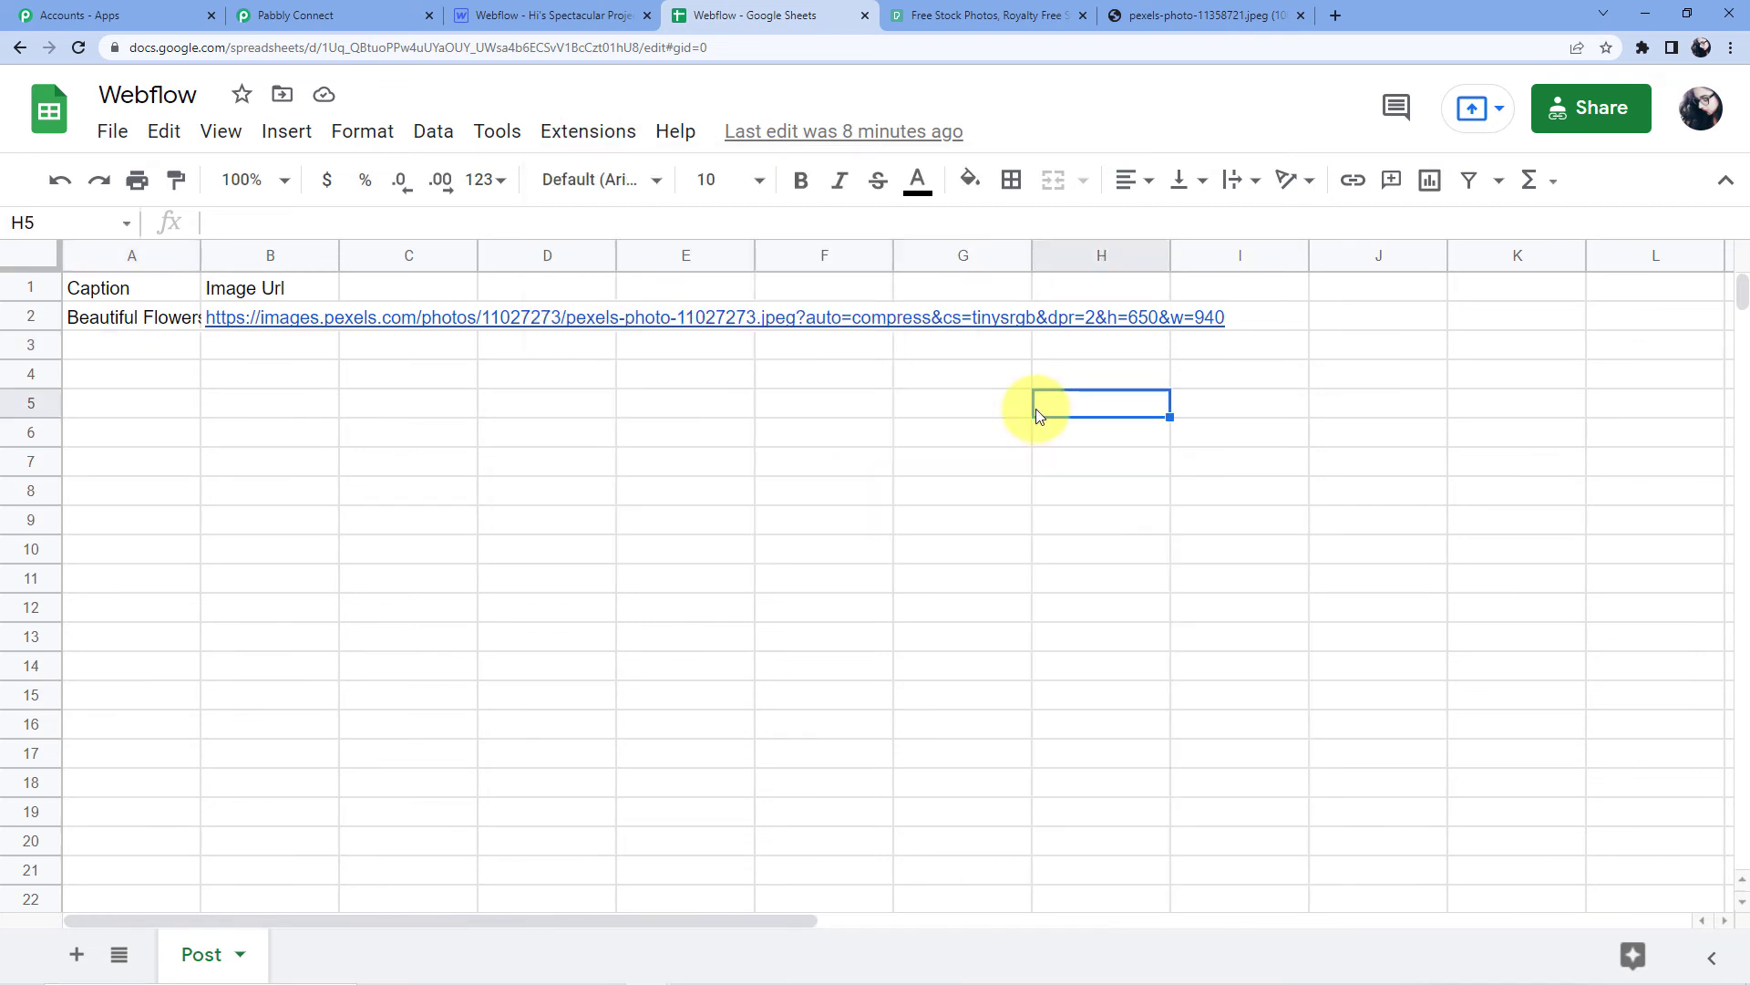
- Add the caption "Beautiful Tree" in A3 and paste the copied blossom tree image URL into B3
{"action": "left_click", "coordinate": [148, 351]}
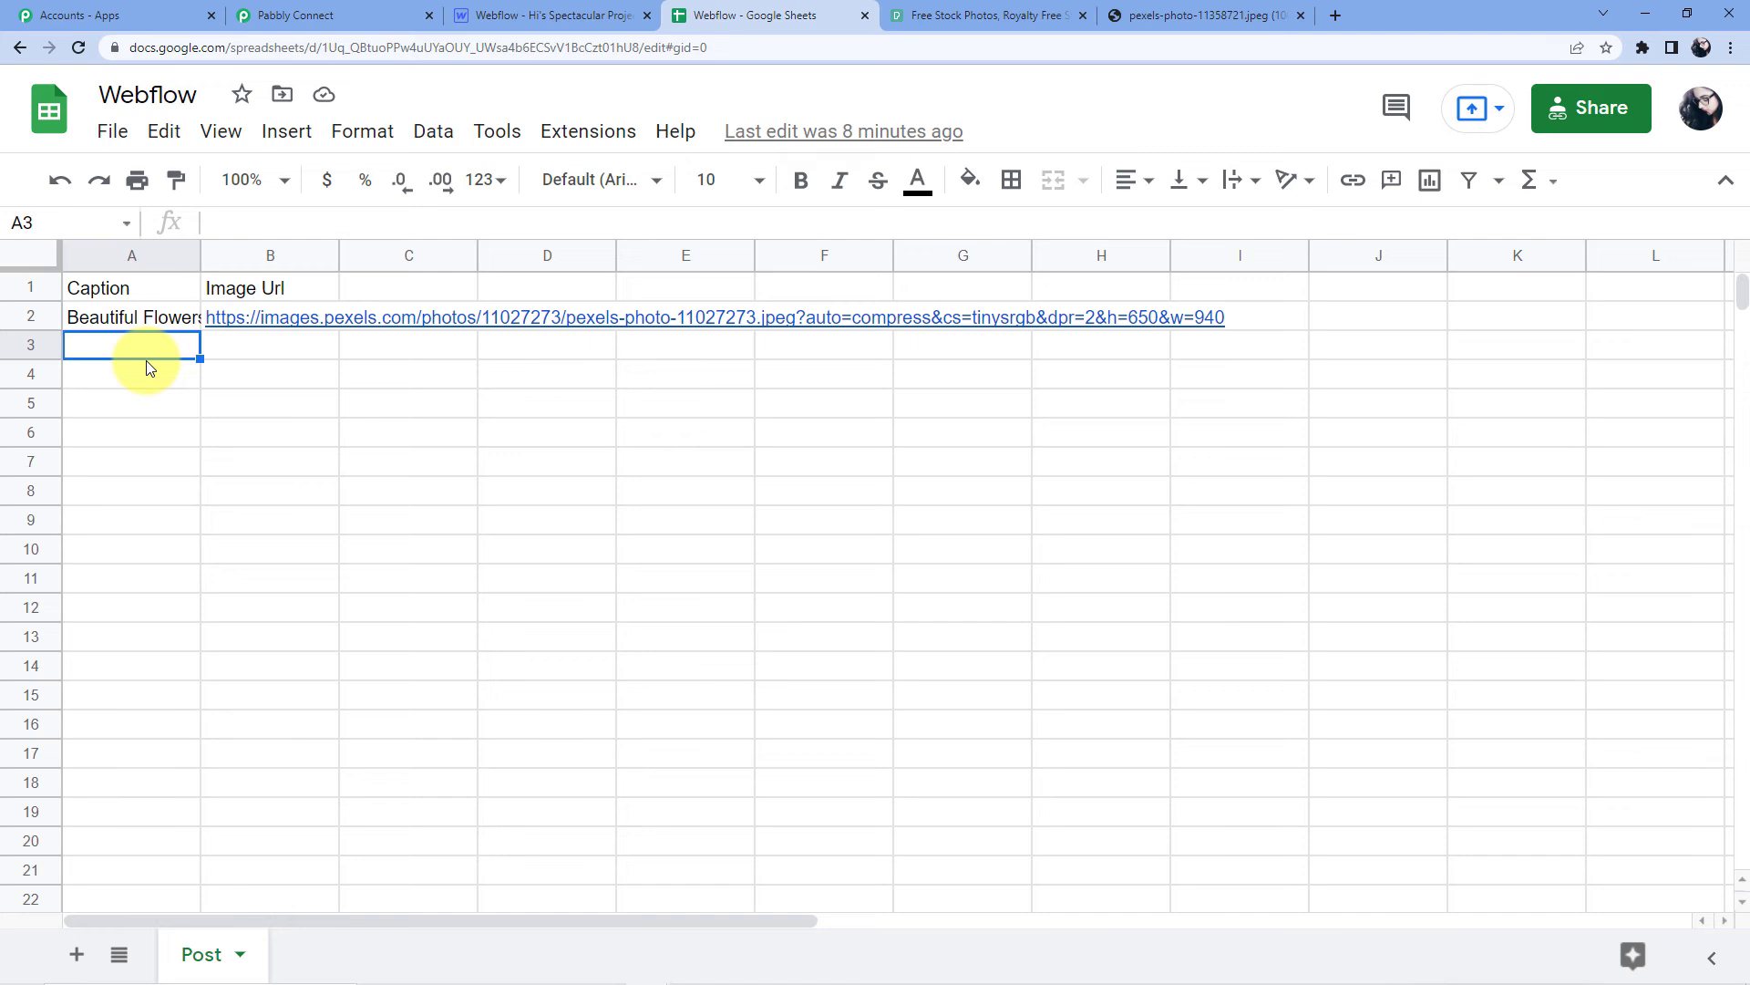
{"action": "type", "text": "Beautiful "}
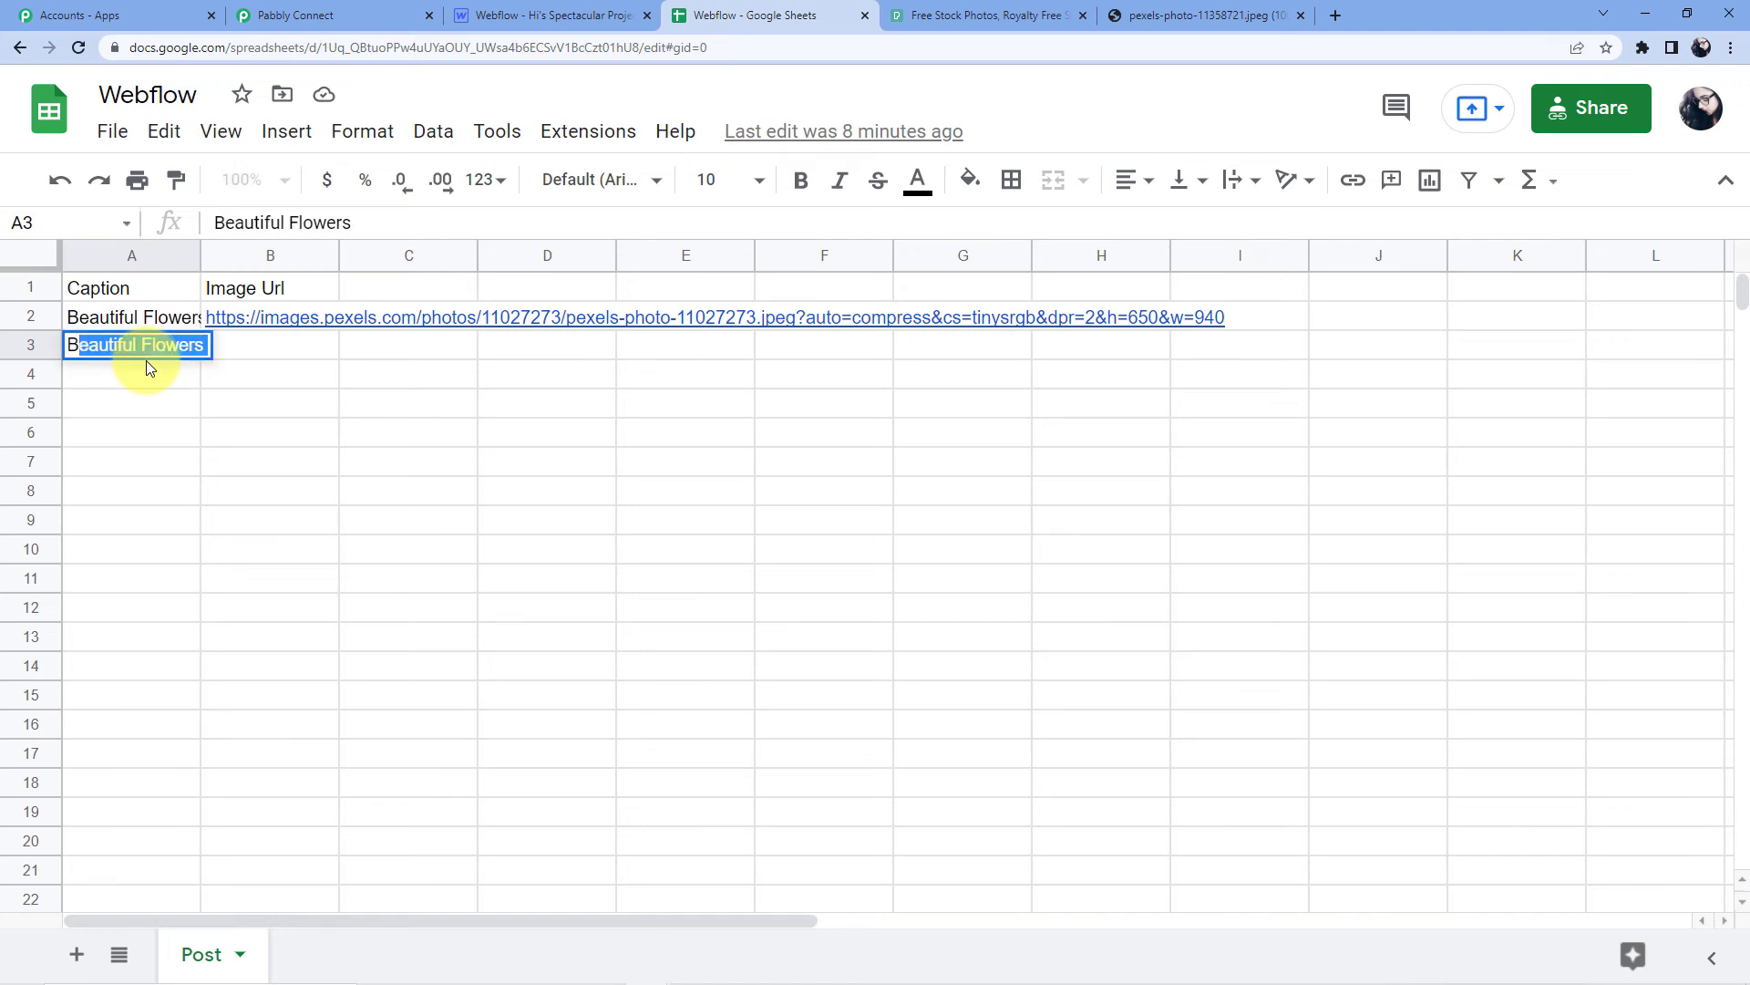
{"action": "type", "text": "Tree"}
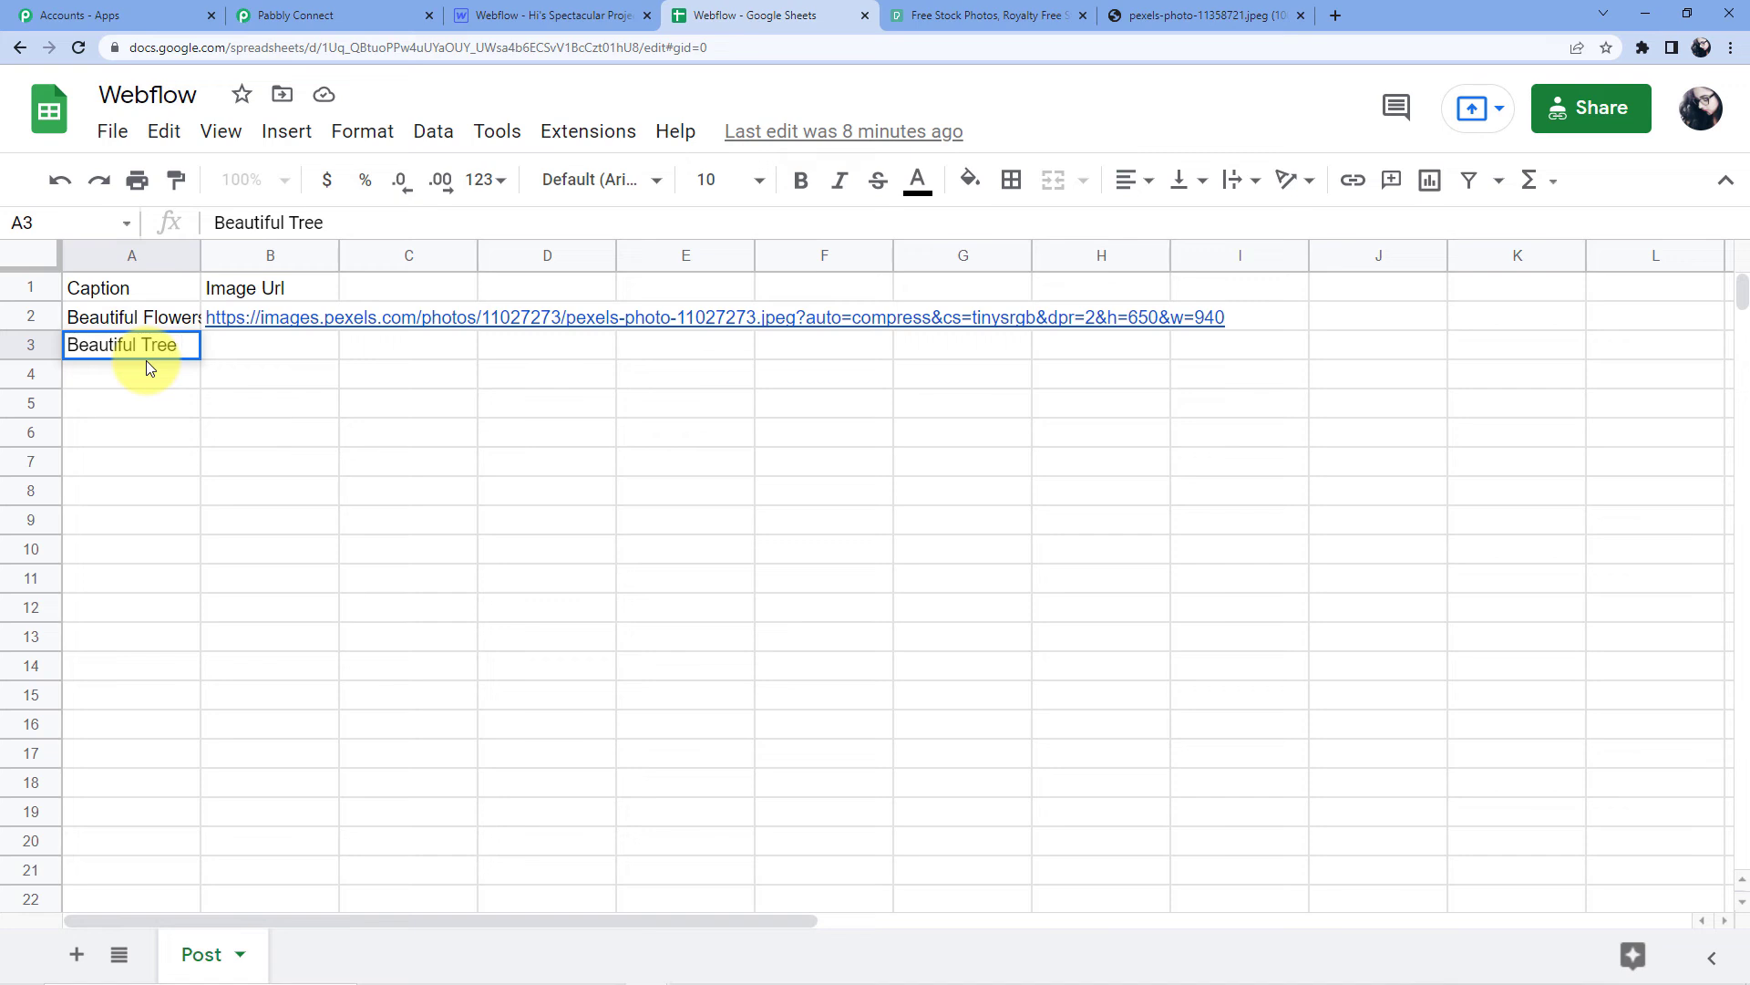
{"action": "left_click", "coordinate": [252, 353]}
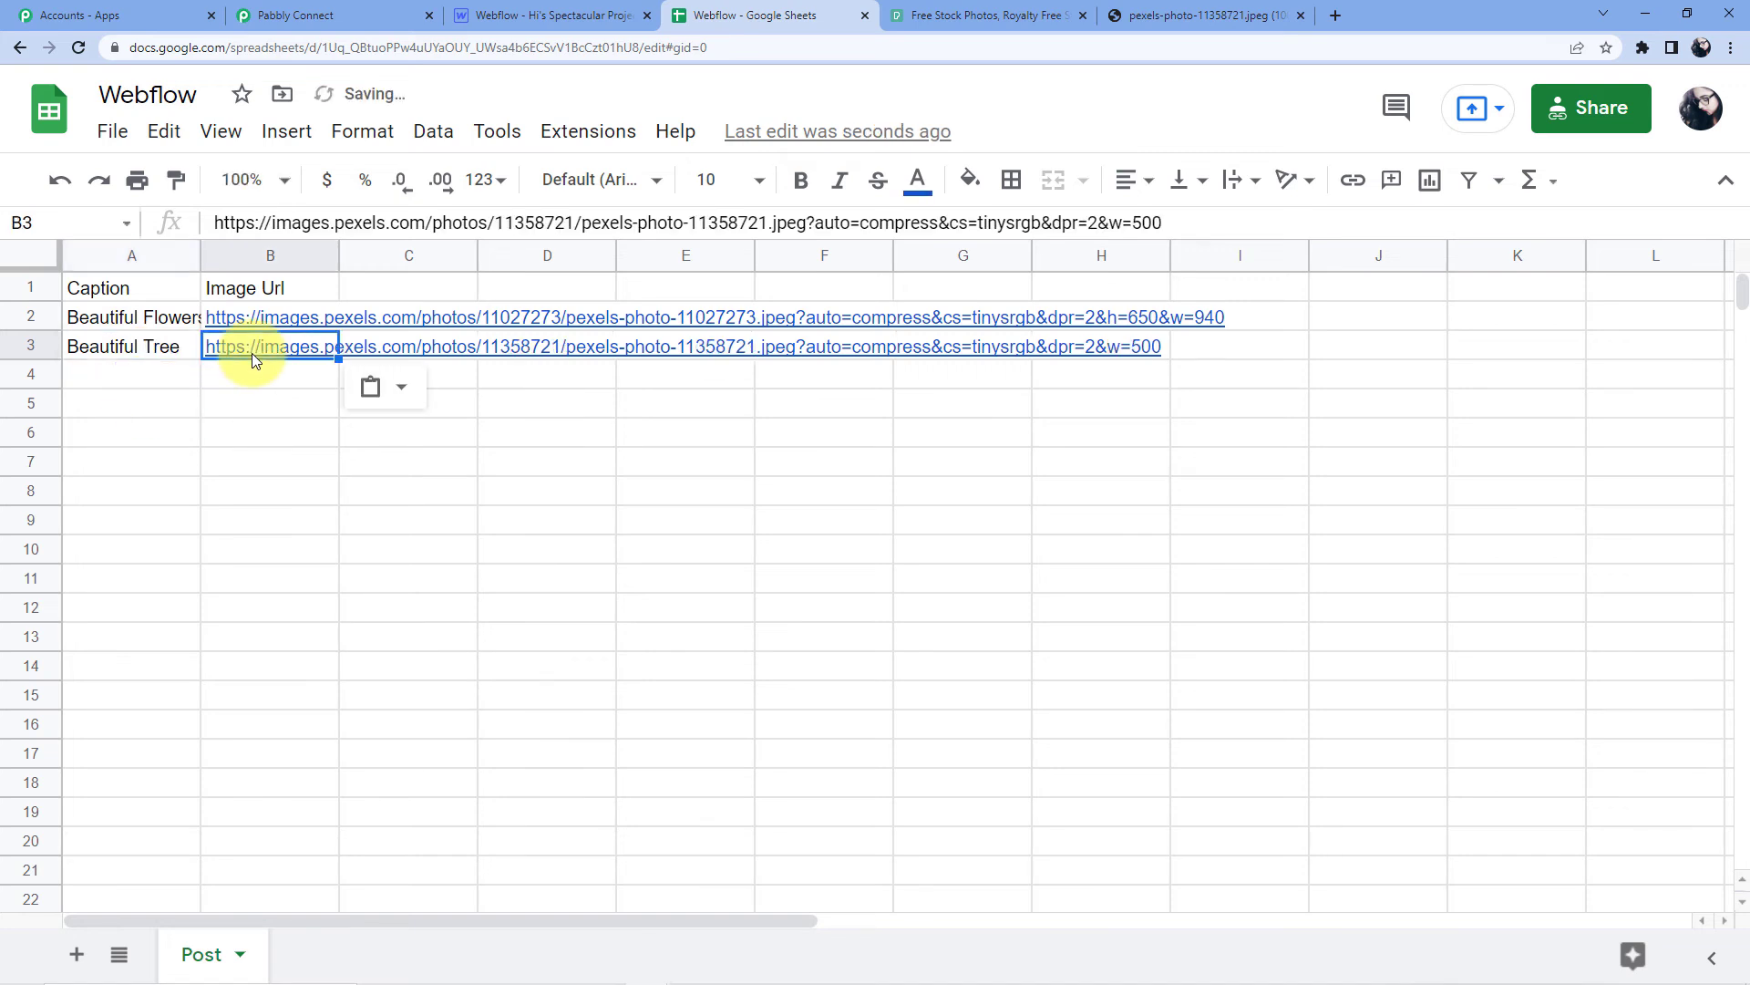
{"action": "left_click", "coordinate": [429, 431]}
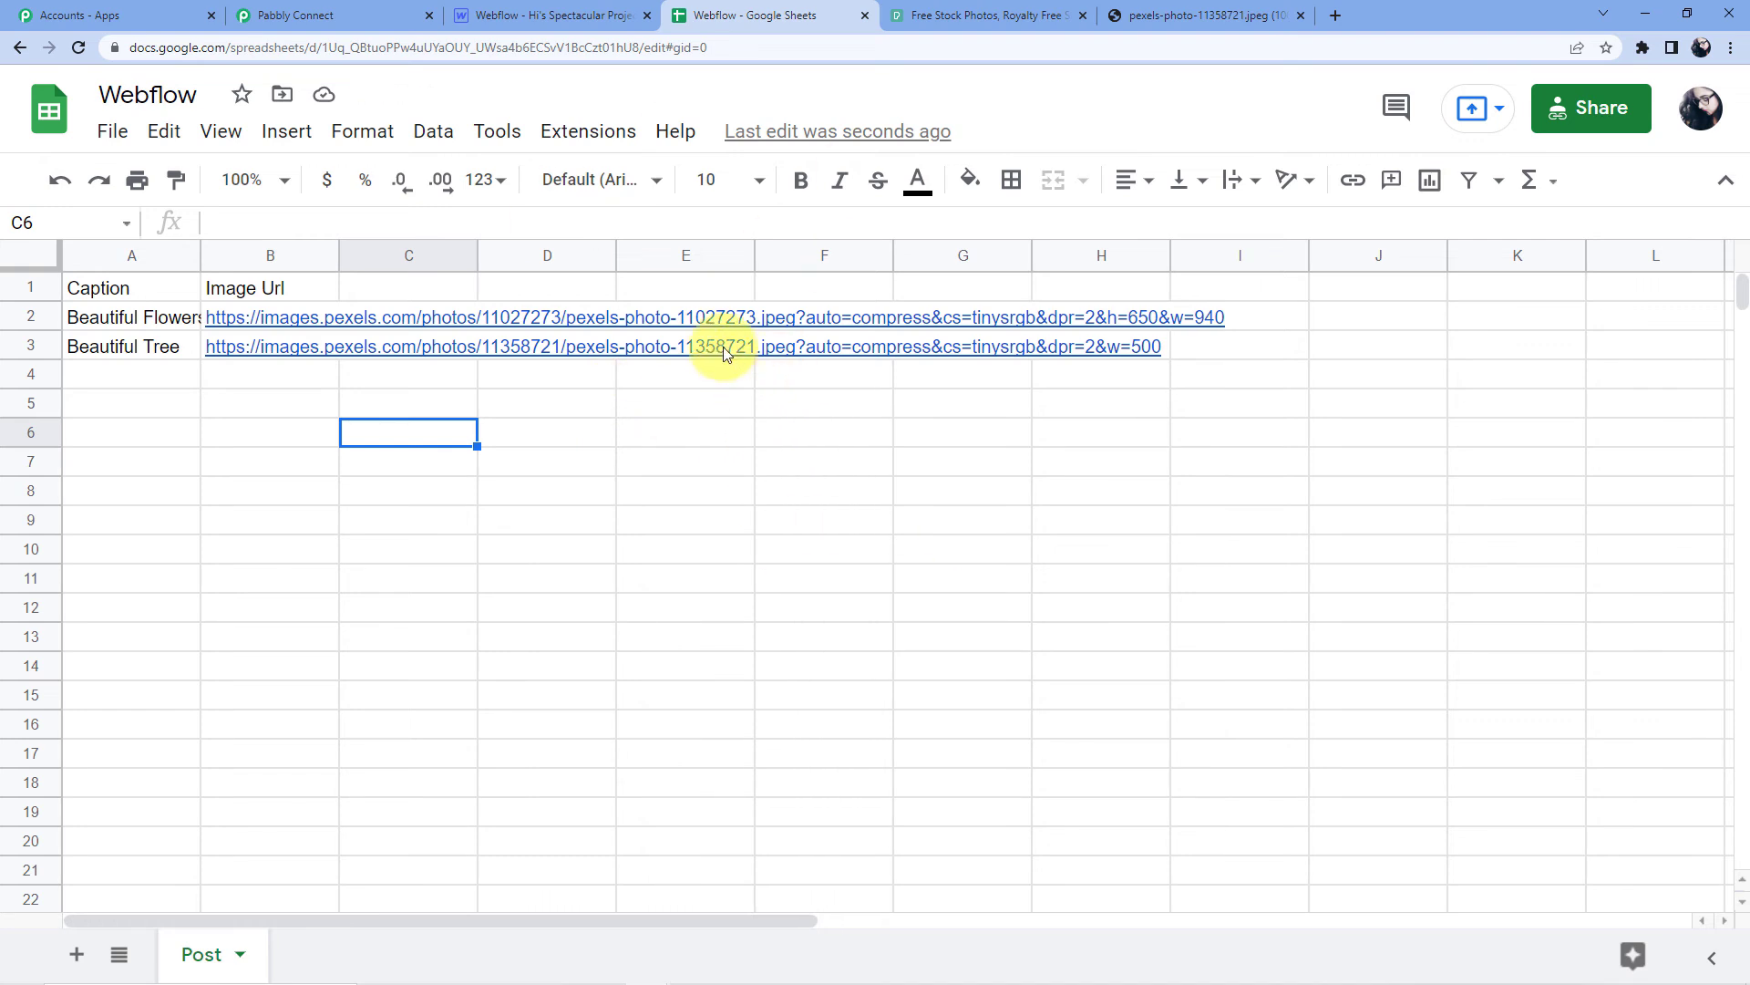
- Reload the Webflow Designer page and check the images below the contact form against the new spreadsheet row
{"action": "left_click", "coordinate": [584, 15]}
{"action": "scroll", "coordinate": [1004, 418], "scroll_direction": "up", "scroll_amount": 8}
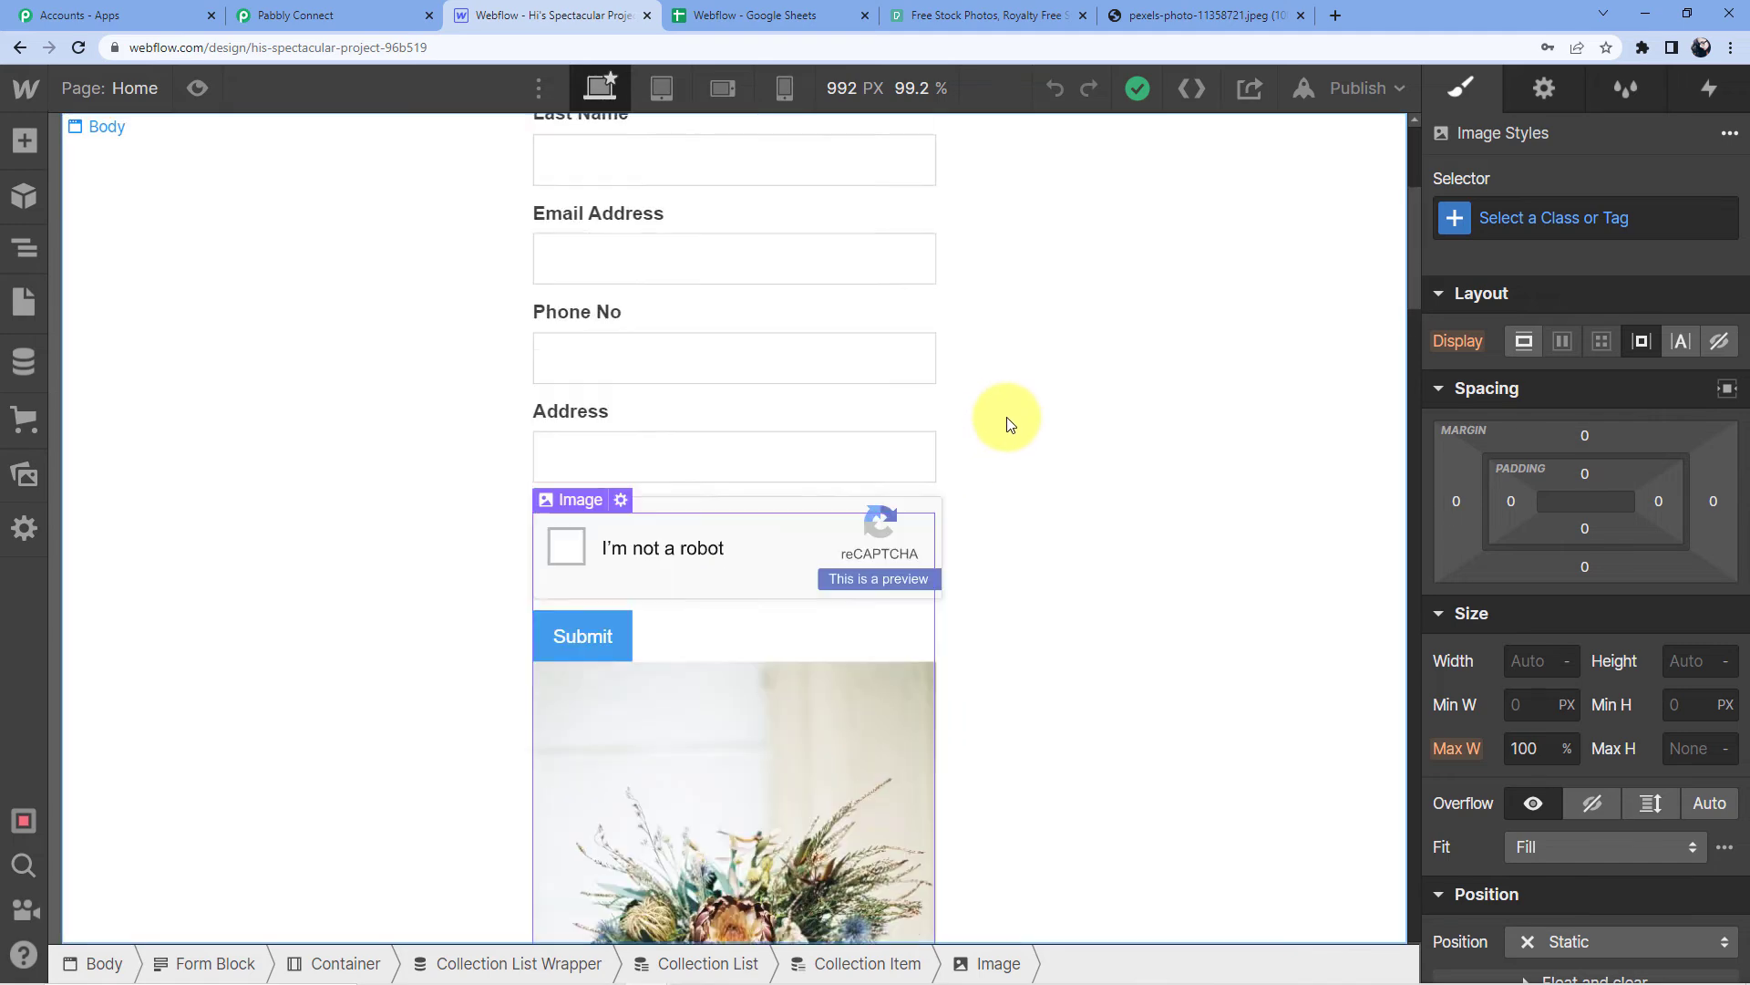
{"action": "scroll", "coordinate": [625, 418], "scroll_direction": "down", "scroll_amount": 7}
{"action": "scroll", "coordinate": [233, 435], "scroll_direction": "up", "scroll_amount": 7}
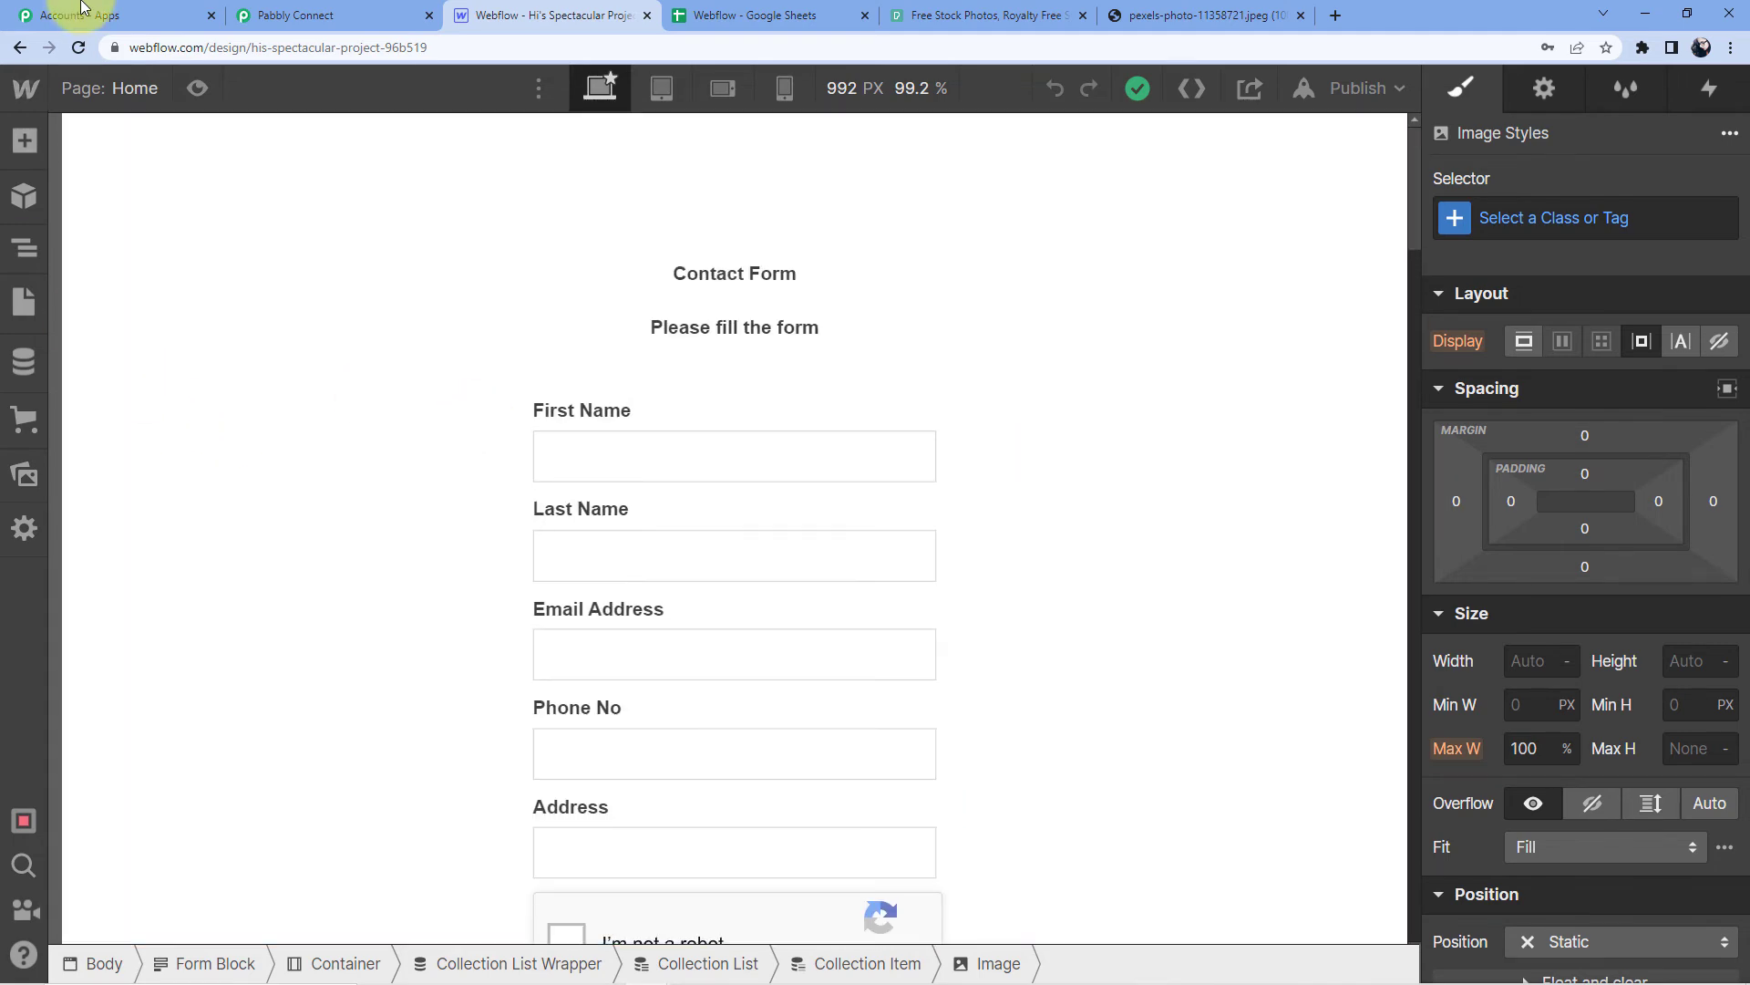
{"action": "left_click", "coordinate": [76, 53]}
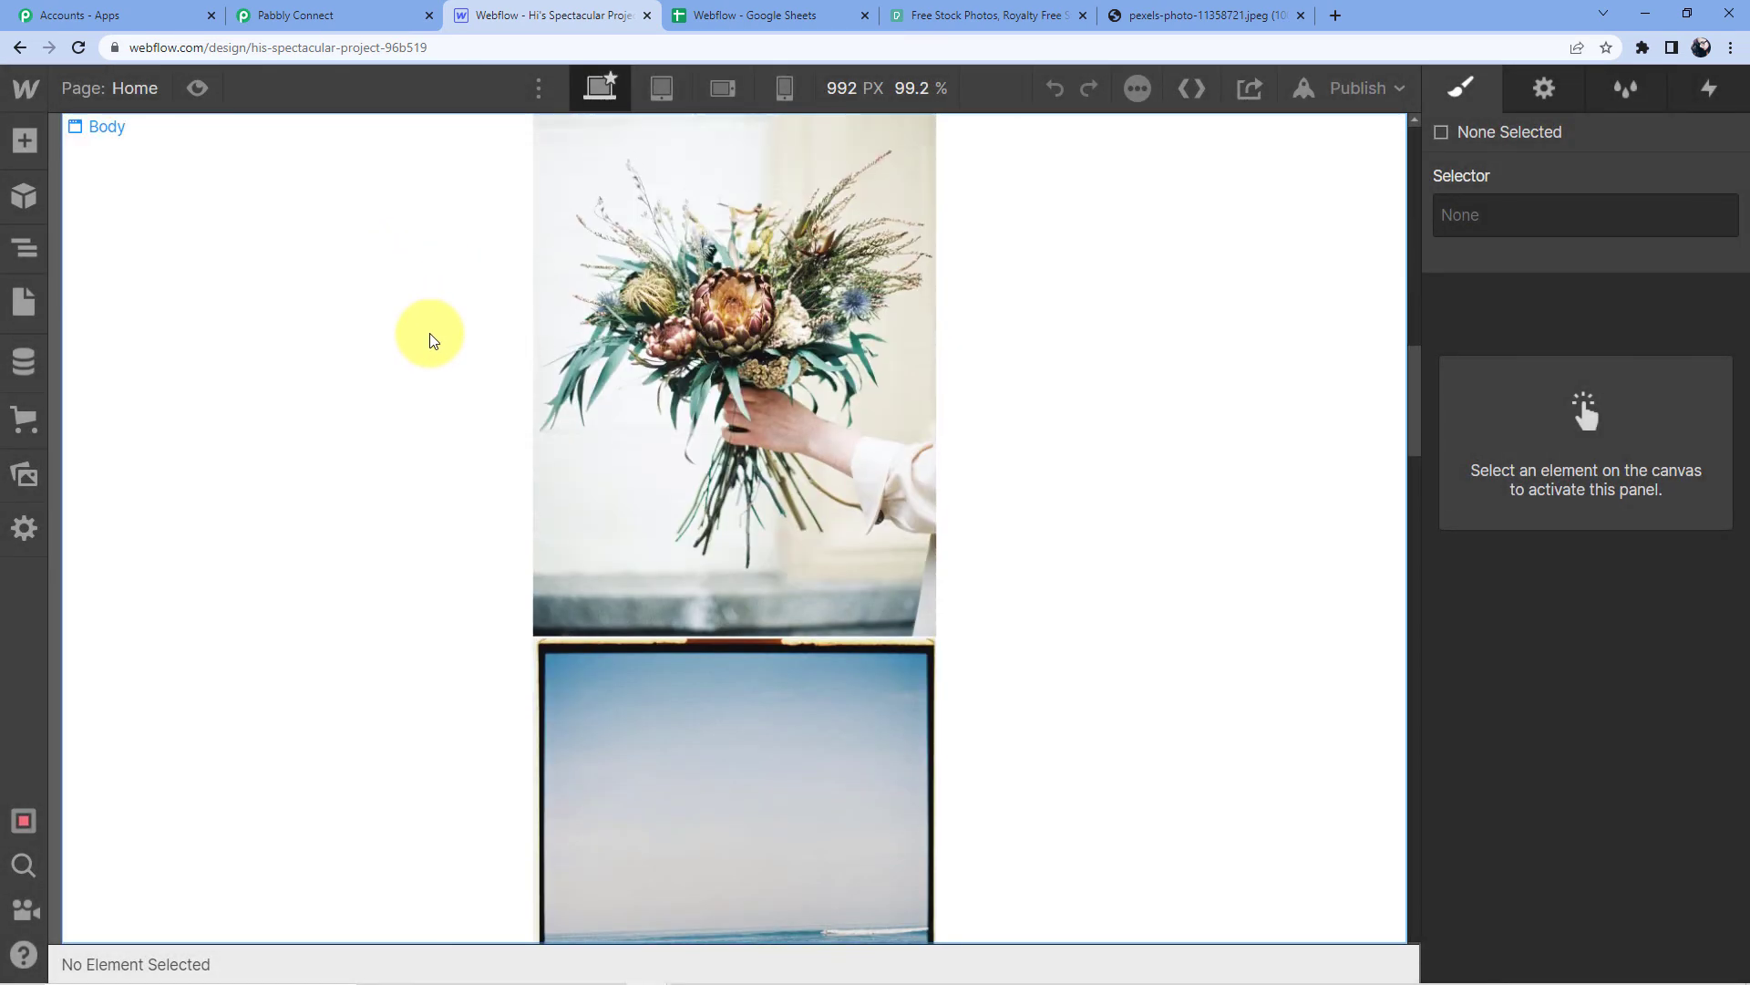
{"action": "scroll", "coordinate": [434, 341], "scroll_direction": "up", "scroll_amount": 10}
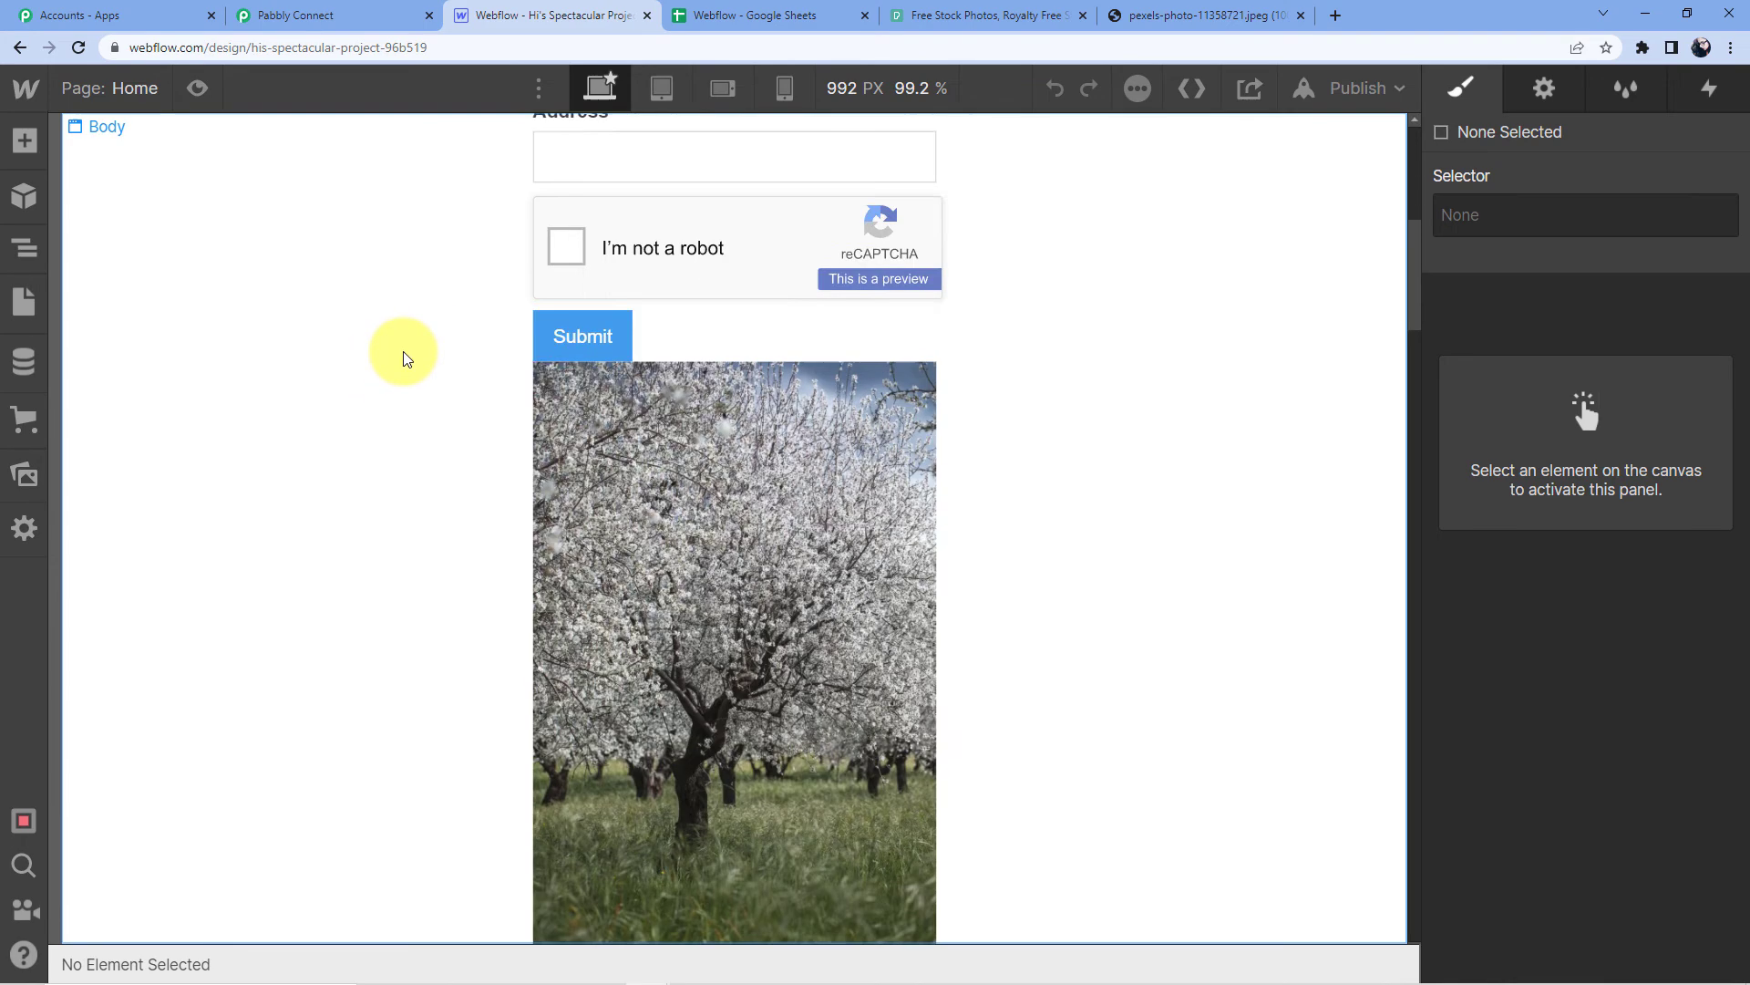
{"action": "scroll", "coordinate": [739, 478], "scroll_direction": "down", "scroll_amount": 7}
{"action": "scroll", "coordinate": [766, 516], "scroll_direction": "up", "scroll_amount": 4}
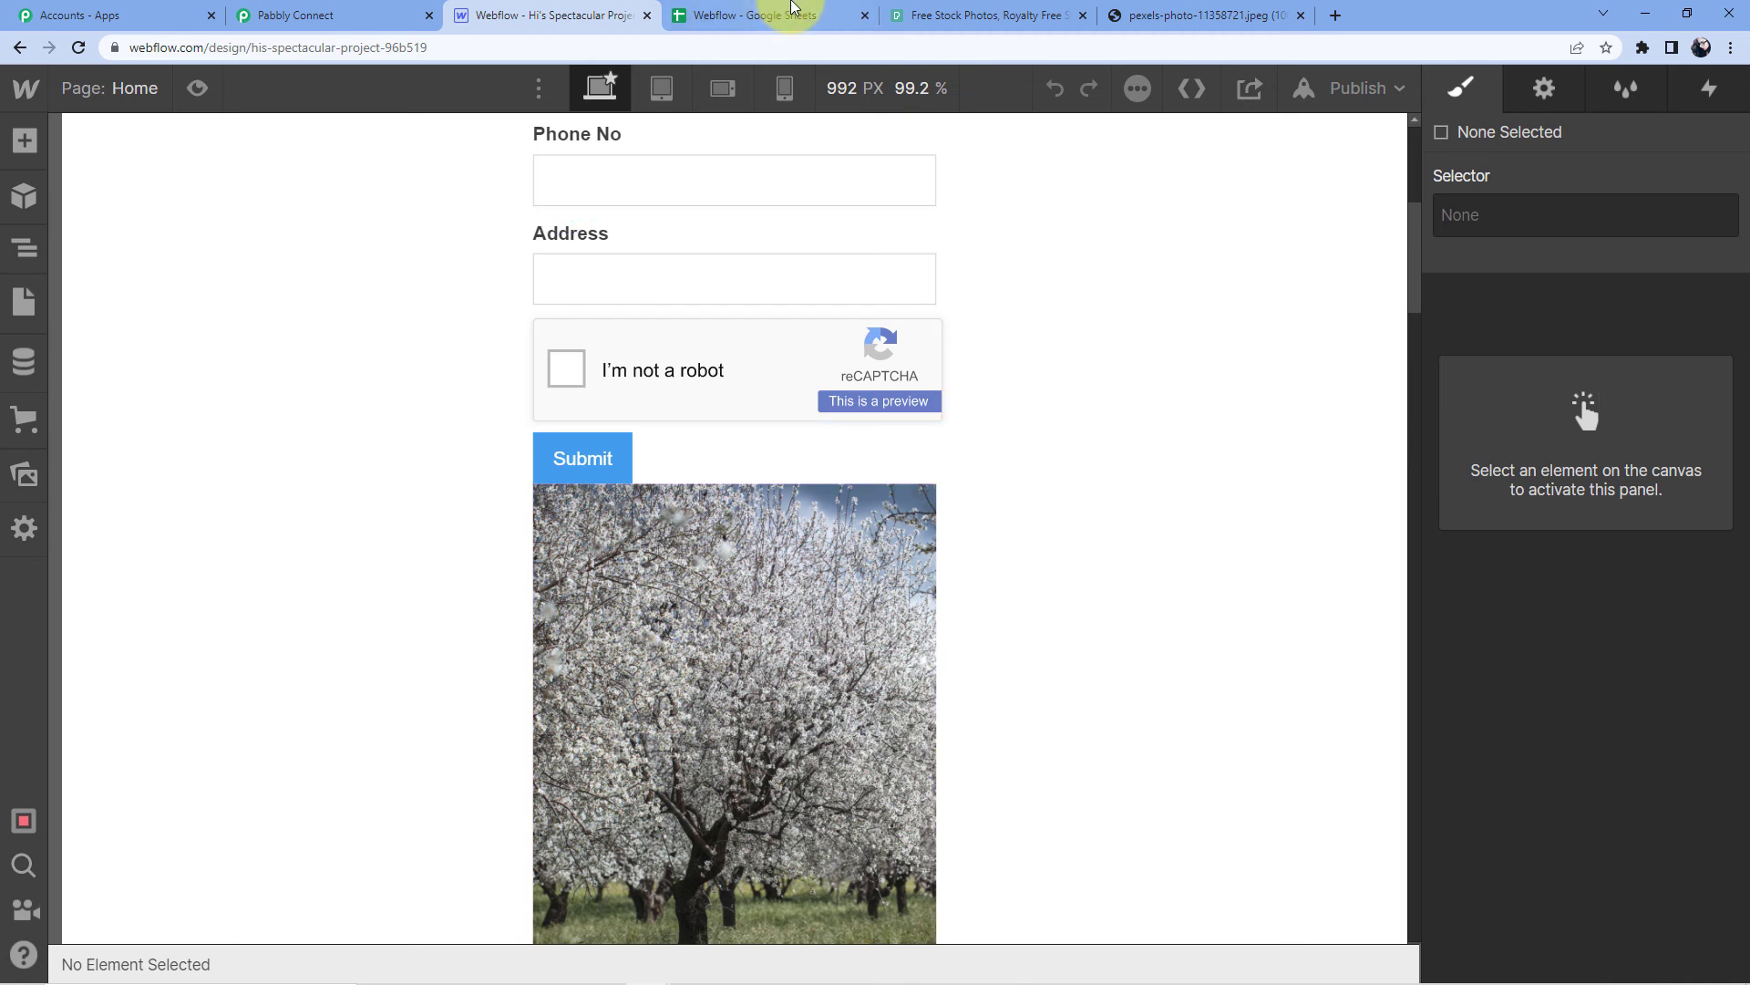
{"action": "left_click", "coordinate": [351, 9]}
{"action": "left_click", "coordinate": [720, 14]}
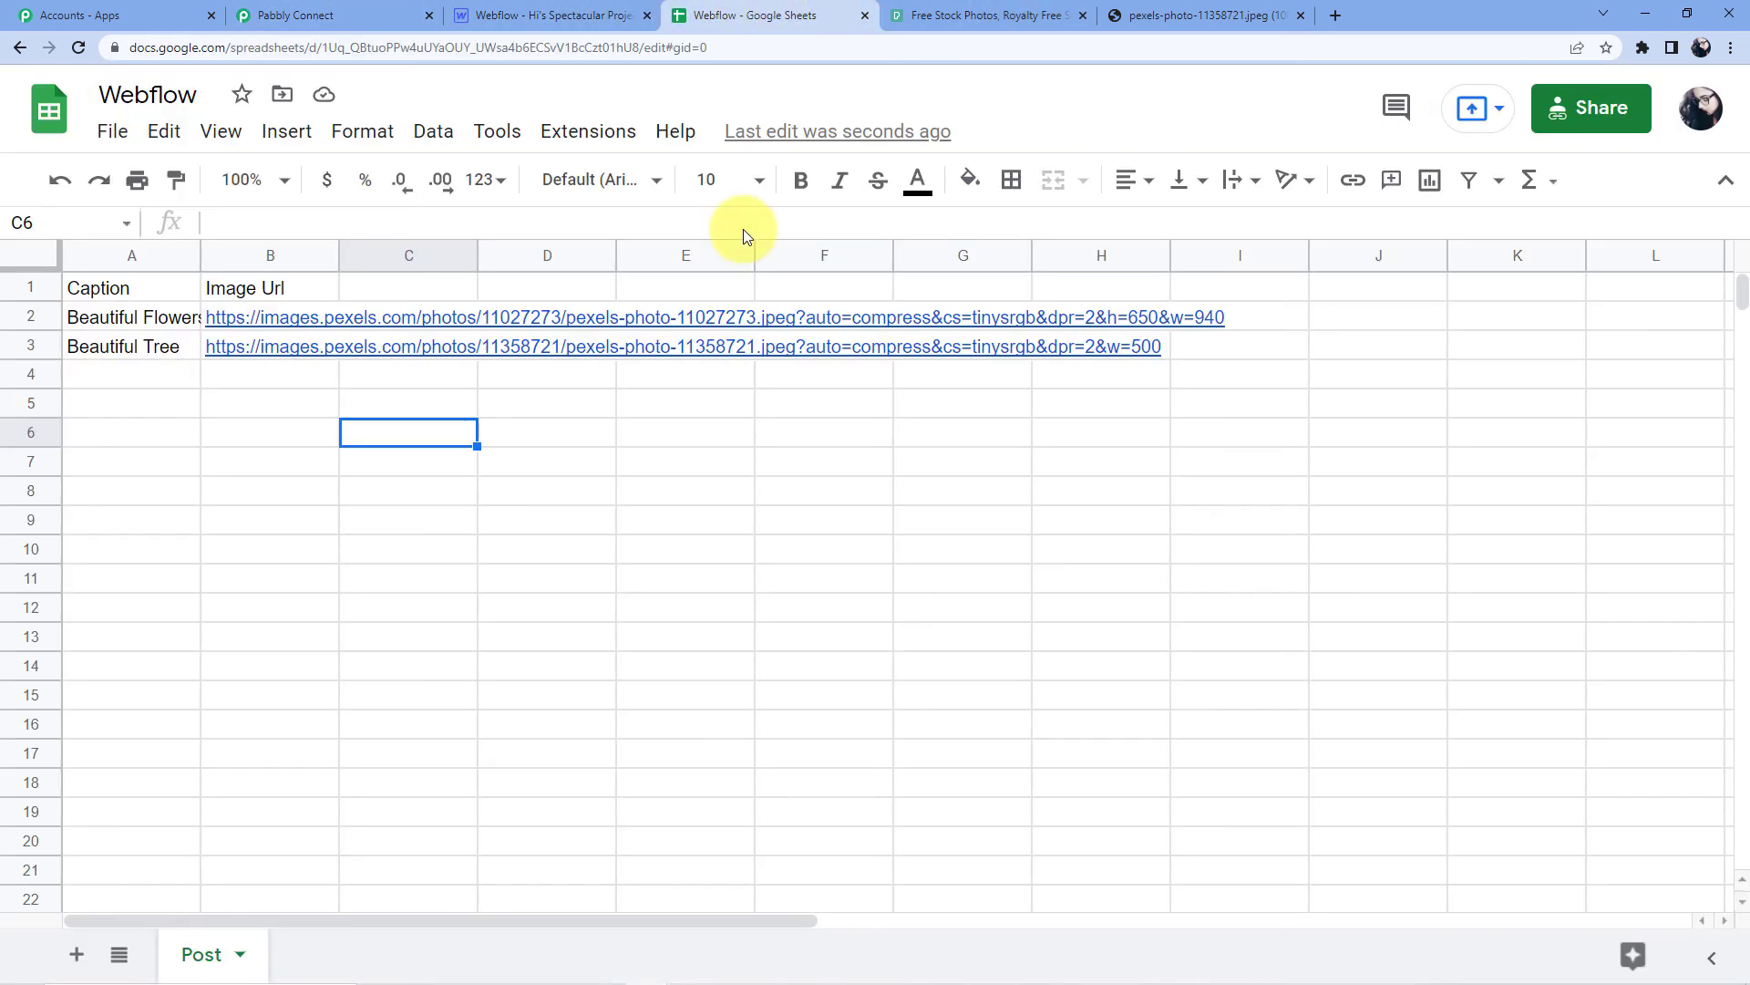
{"action": "left_click", "coordinate": [512, 11]}
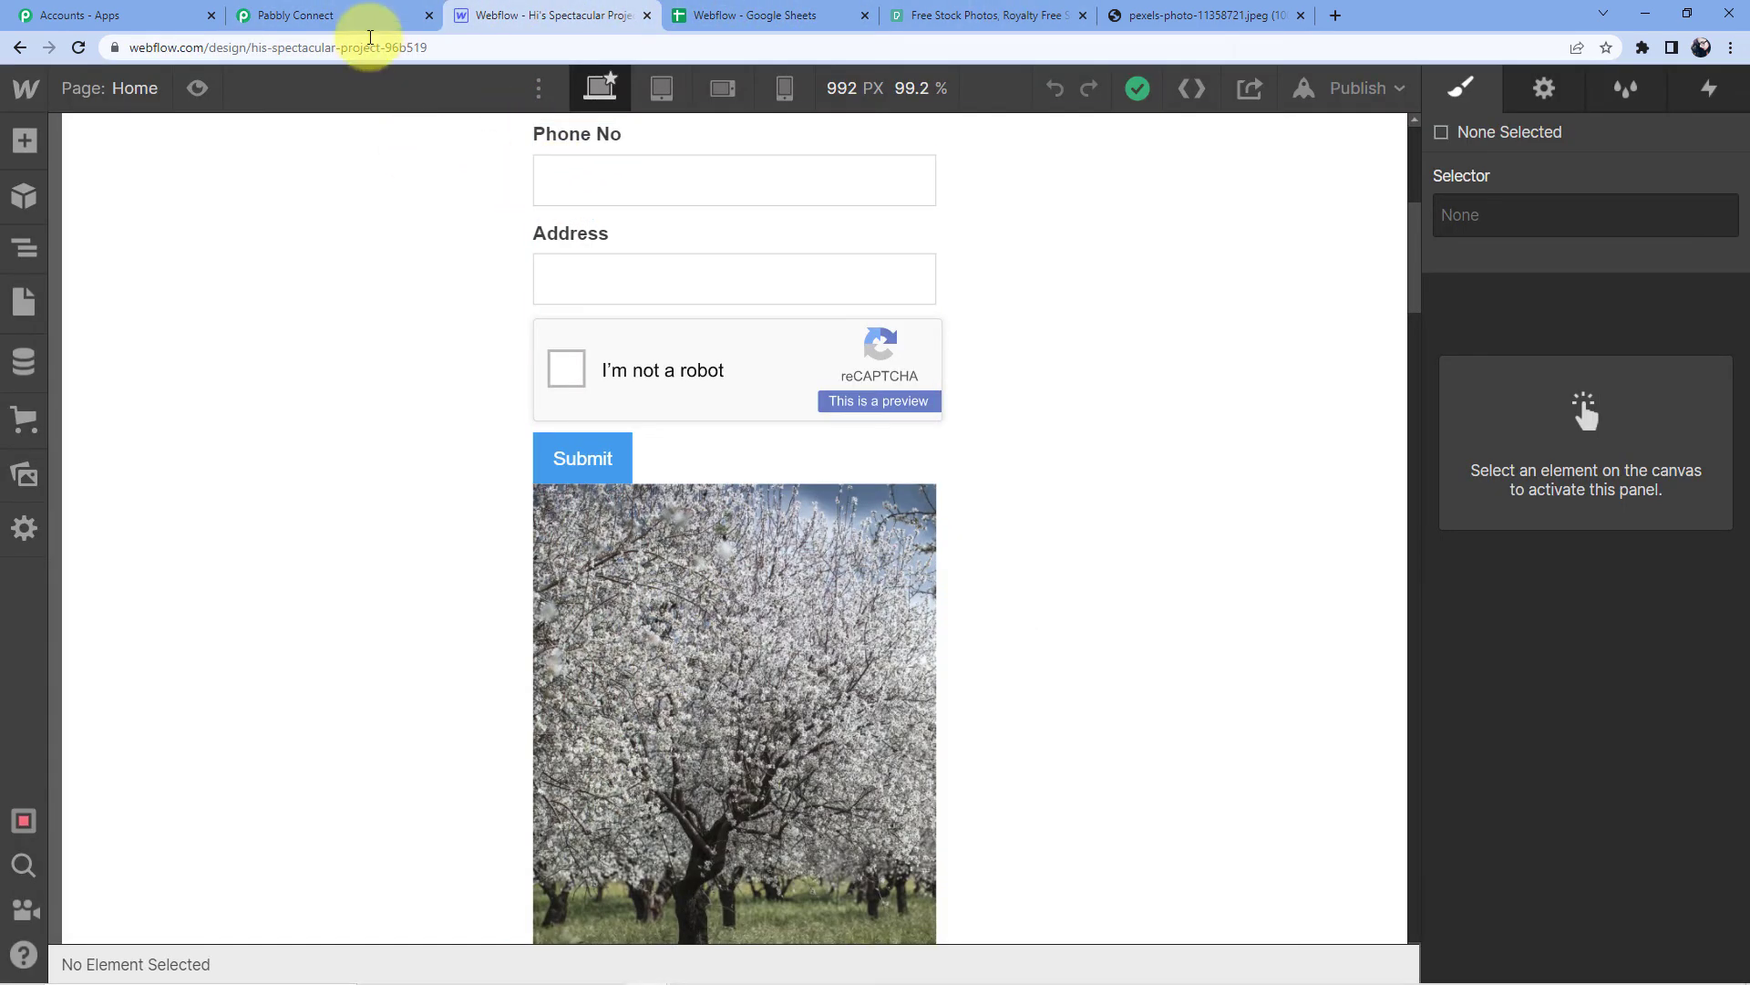
- Return to the Google Sheets to Webflow workflow in Pabbly Connect and collapse its Google Sheets trigger and Webflow action
{"action": "left_click", "coordinate": [359, 16]}
{"action": "left_click_drag", "start_coordinate": [1745, 833], "coordinate": [1714, 7]}
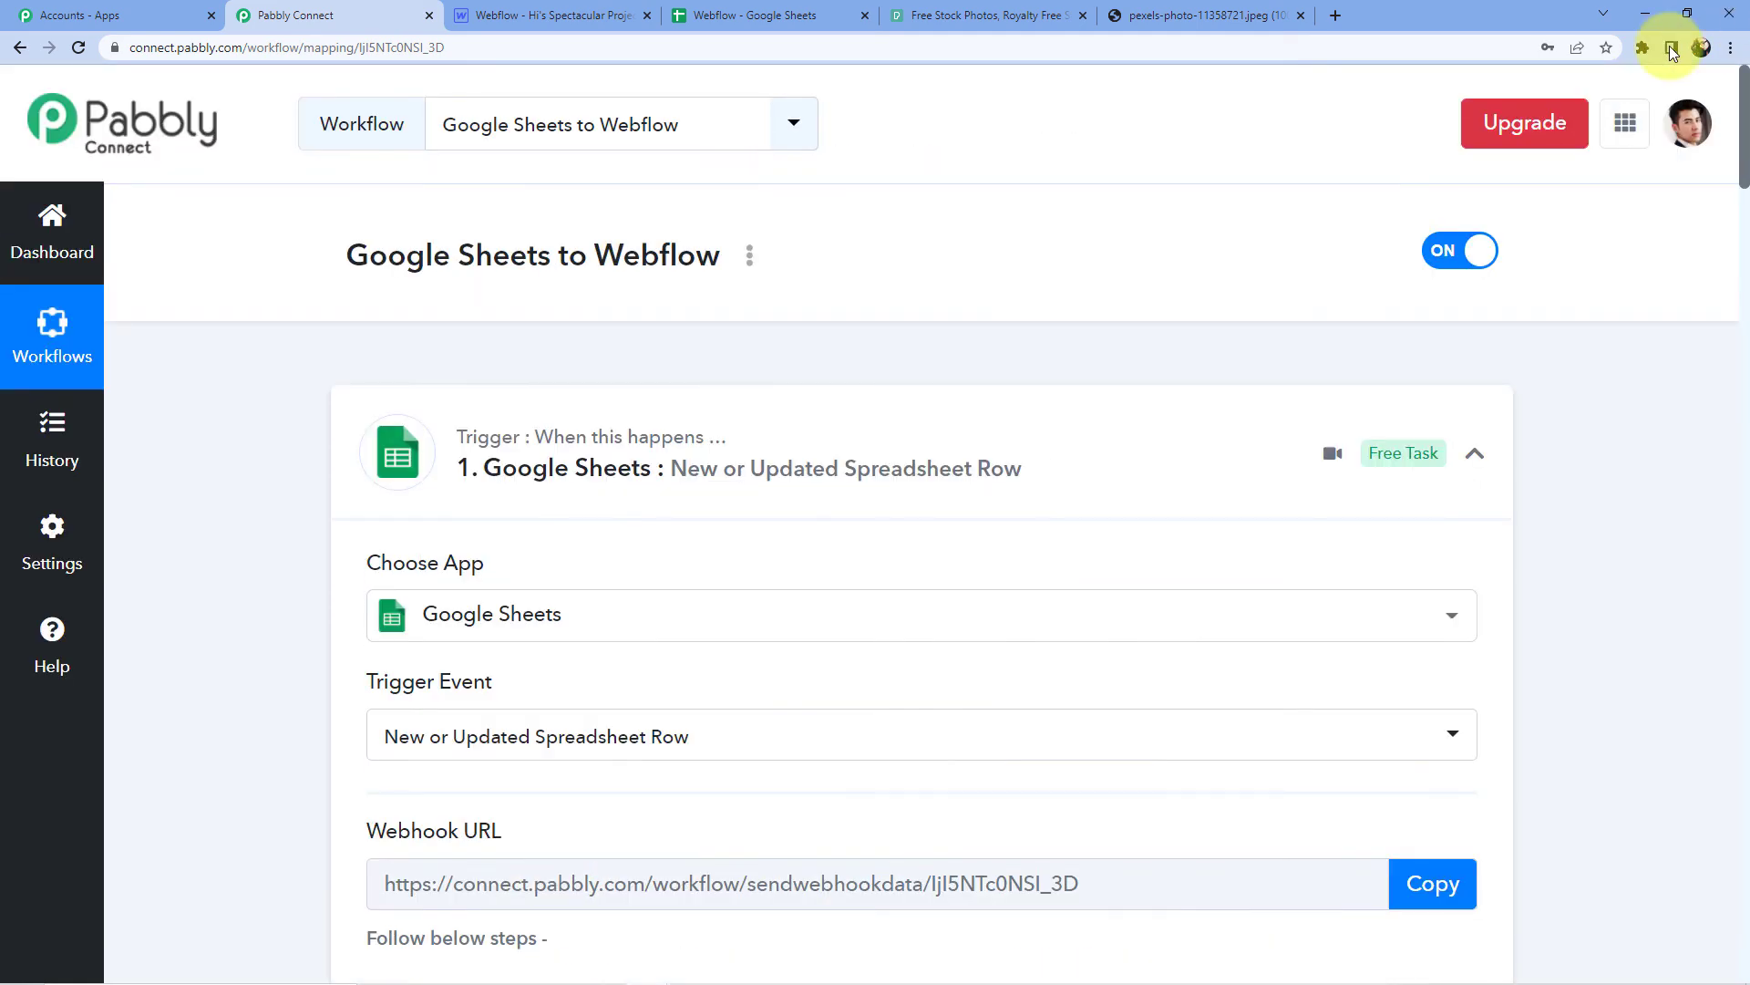
{"action": "left_click", "coordinate": [834, 424]}
{"action": "scroll", "coordinate": [834, 424], "scroll_direction": "down", "scroll_amount": 1}
{"action": "scroll", "coordinate": [834, 428], "scroll_direction": "down", "scroll_amount": 2}
{"action": "left_click", "coordinate": [781, 422]}
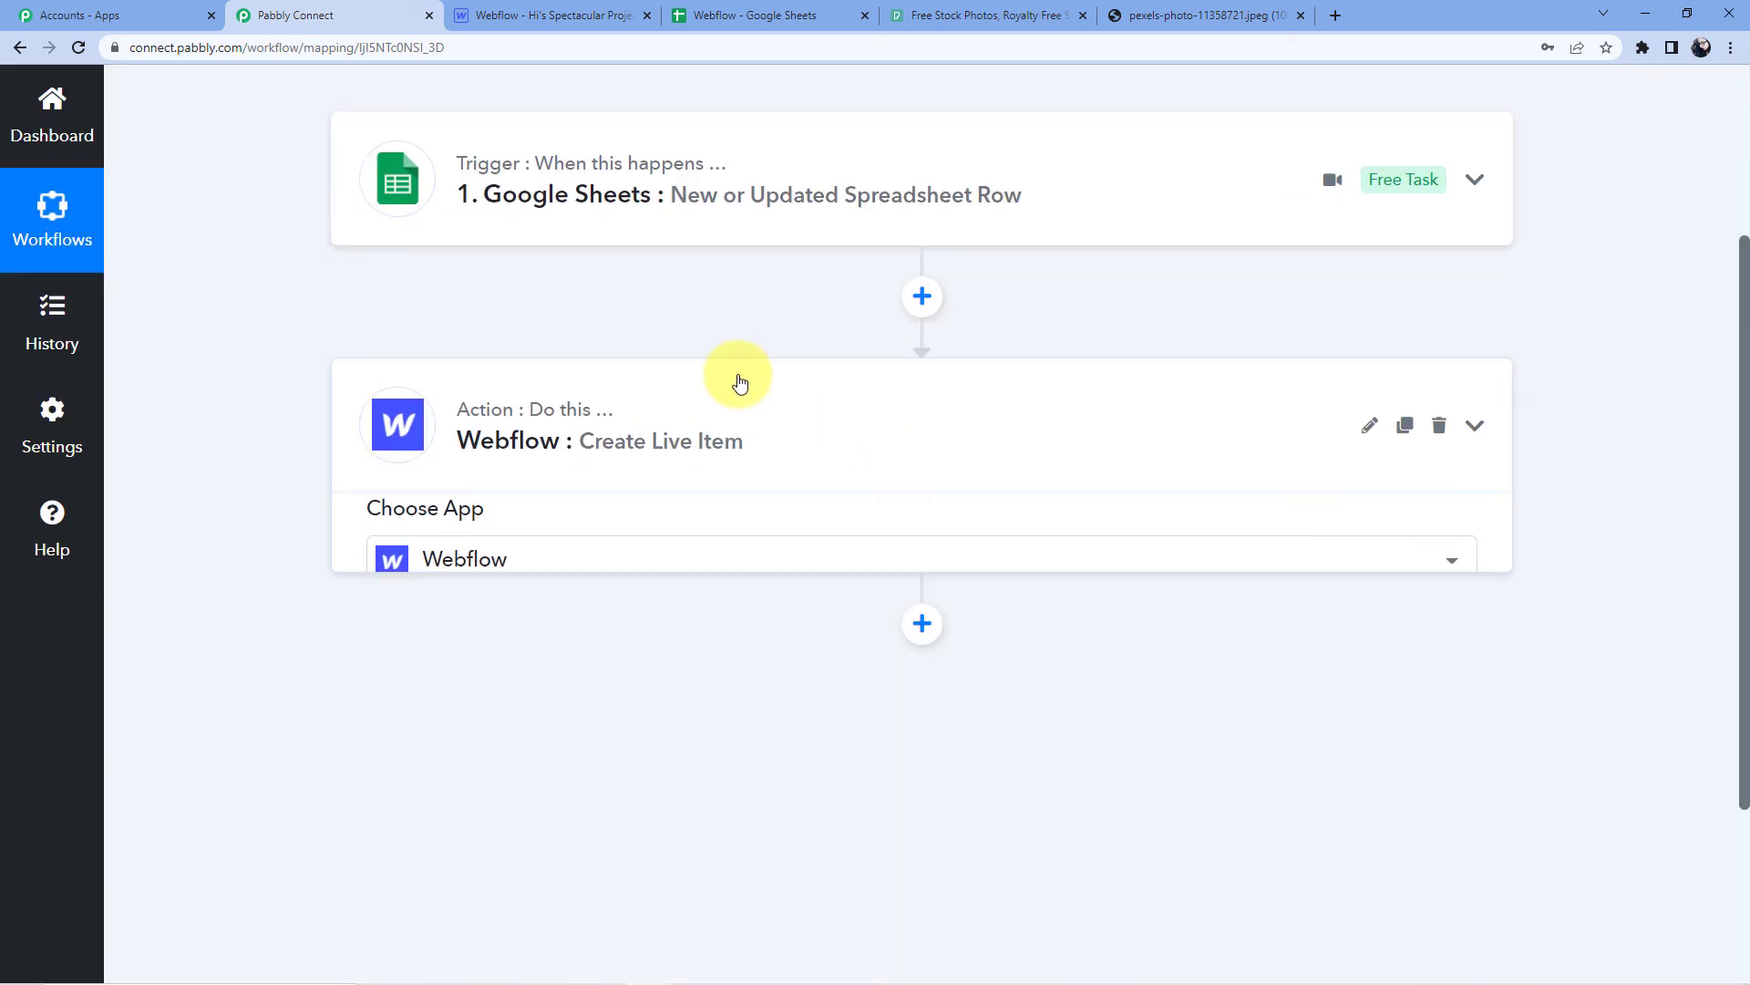